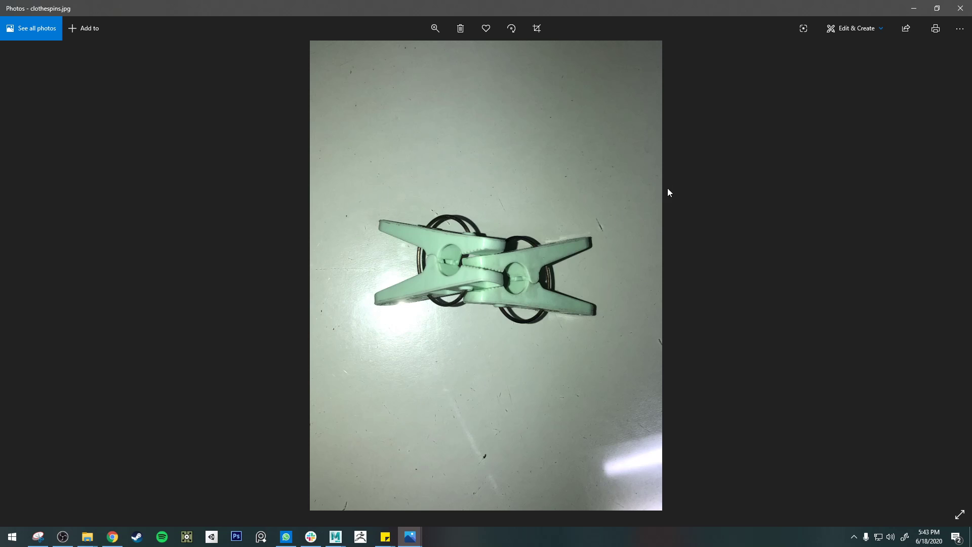
Step: Switch to Maya and examine the row of clothespin modelling stages, comparing them with the clothespins.jpg reference photo
left_click_drag(601, 2, 971, 326)
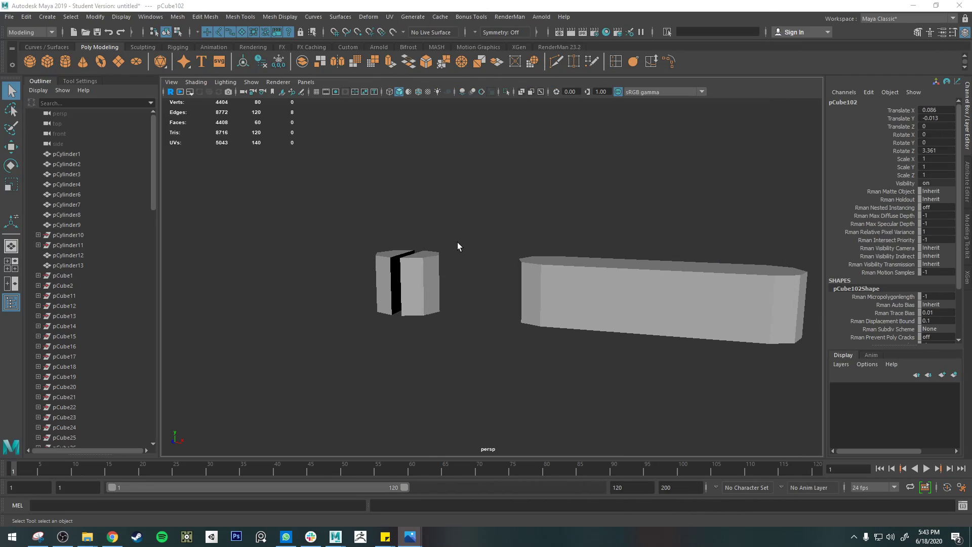
scroll(504, 229, "down", 4)
scroll(504, 230, "down", 8)
middle_click_drag(573, 223, 386, 221, "alt")
scroll(385, 224, "up", 5)
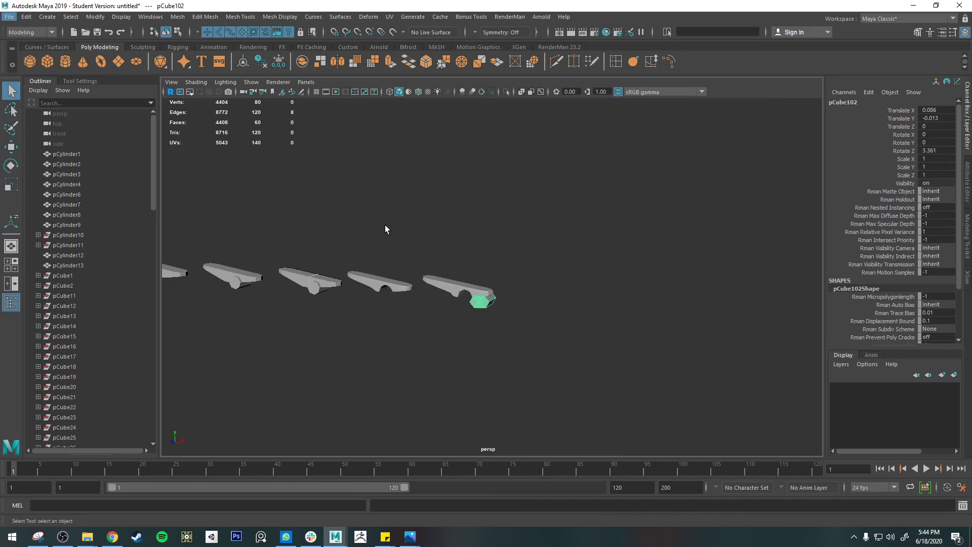
middle_click_drag(335, 265, 790, 254, "alt")
scroll(466, 241, "up", 5)
middle_click_drag(375, 234, 629, 354, "alt")
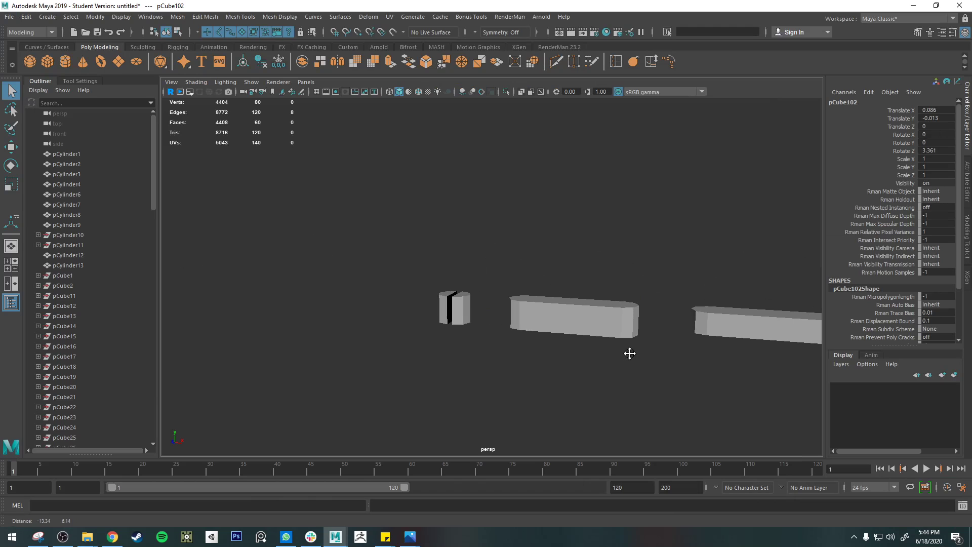
left_click_drag(971, 304, 480, 2)
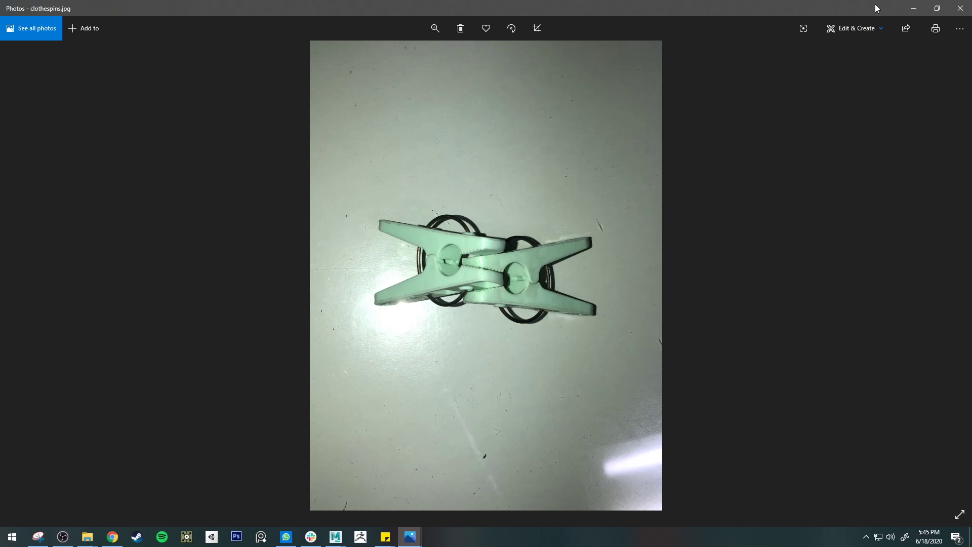
Step: Return to Maya and inspect pCylinder1, the split cylinder at the start of the row, up close
left_click(916, 8)
scroll(496, 294, "up", 6)
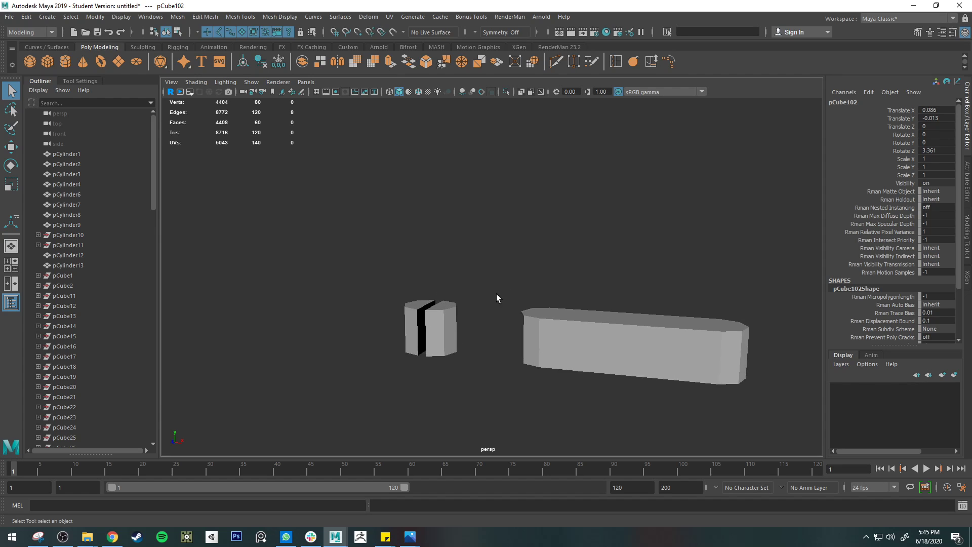
left_click(415, 369)
left_click_drag(542, 276, 614, 275, "alt")
key("f")
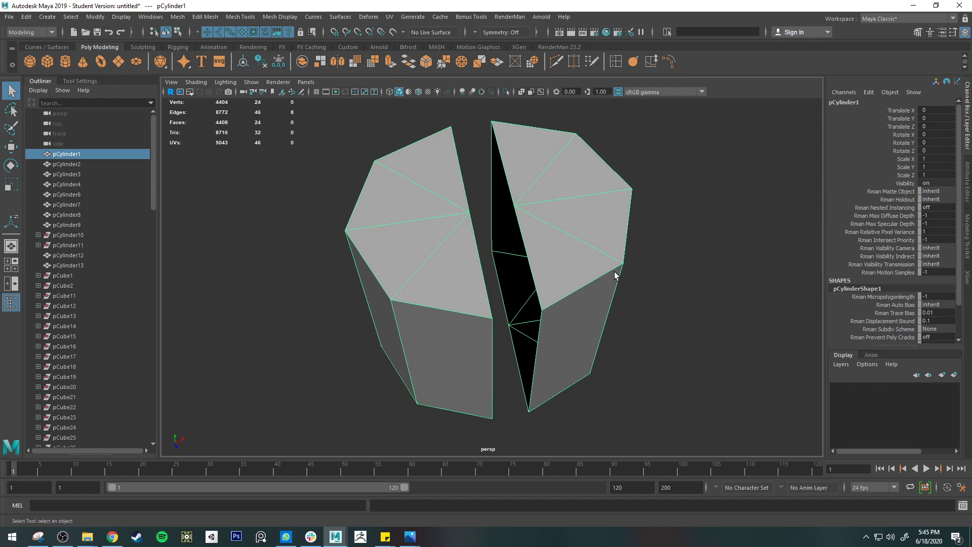
left_click_drag(563, 235, 564, 213, "alt")
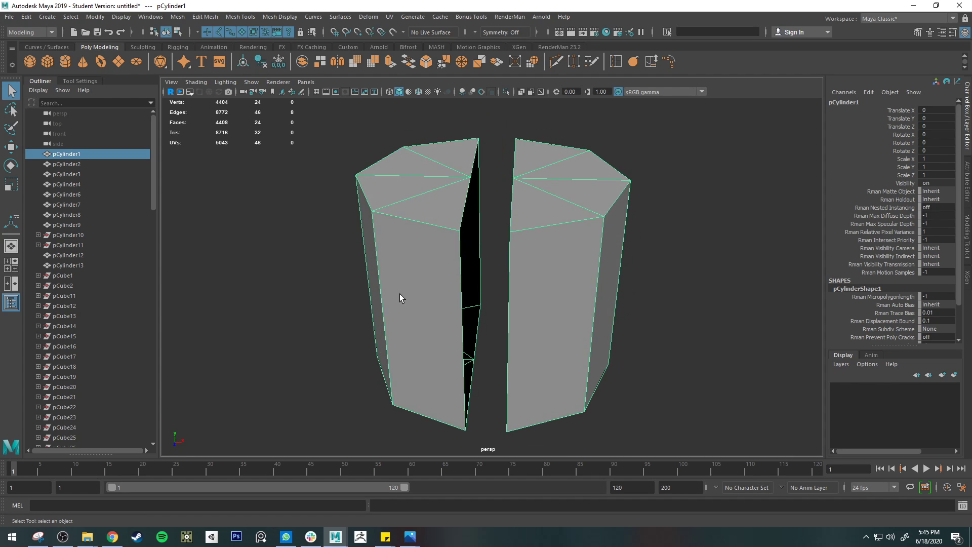
Step: Create a polygon cylinder and set its axis subdivisions to 8
left_click(66, 61)
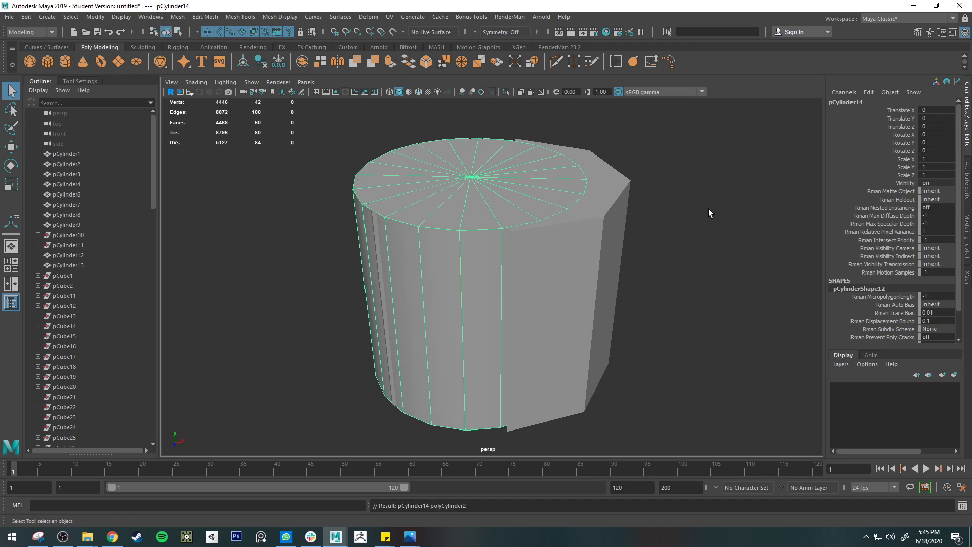
left_click(967, 219)
left_click(967, 187)
left_click(858, 99)
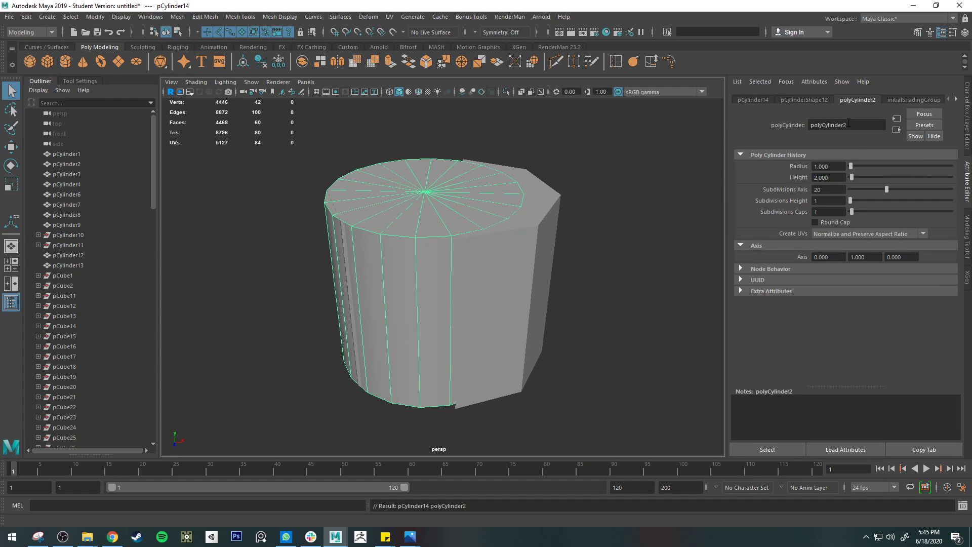
left_click(839, 187)
type("8")
key("Return")
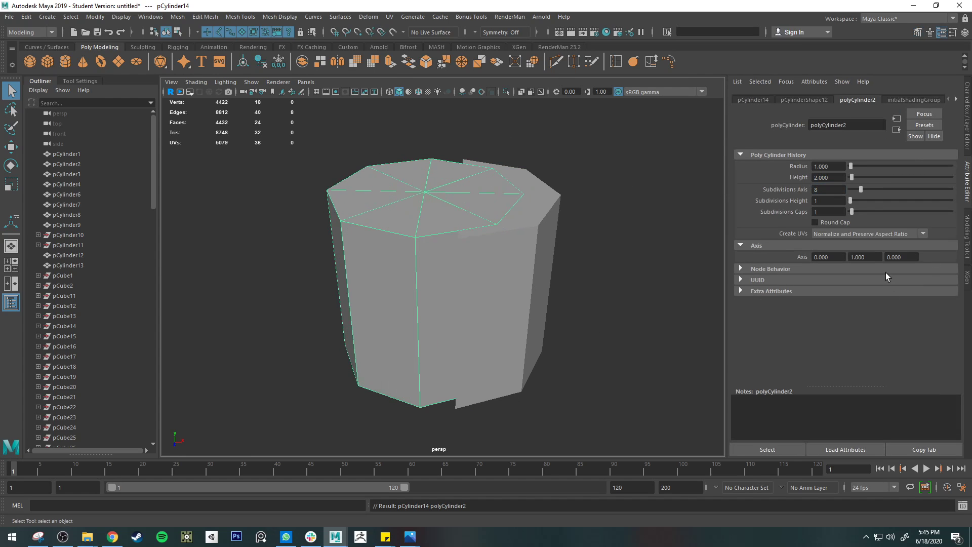
Step: Move the new eight-sided cylinder straight up until it sits clear above the split cylinder
key("w")
left_click_drag(425, 234, 432, 109)
scroll(450, 191, "down", 3)
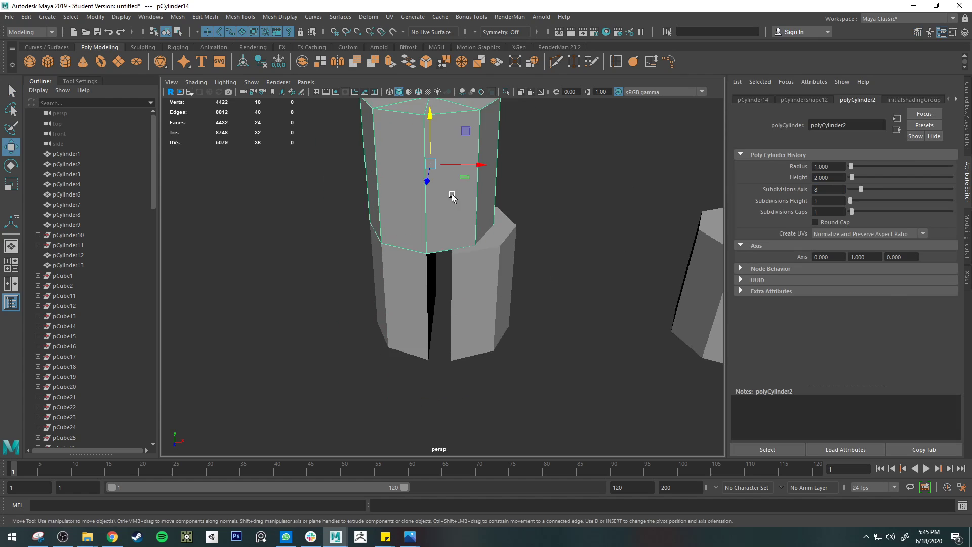
middle_click_drag(437, 166, 421, 256, "alt")
left_click_drag(405, 217, 403, 124)
Step: Select the edge loop running through the middle of the new cylinder and detach it
key("q")
right_click_drag(404, 170, 404, 148)
left_click(392, 173)
left_click_drag(392, 173, 395, 296, "alt")
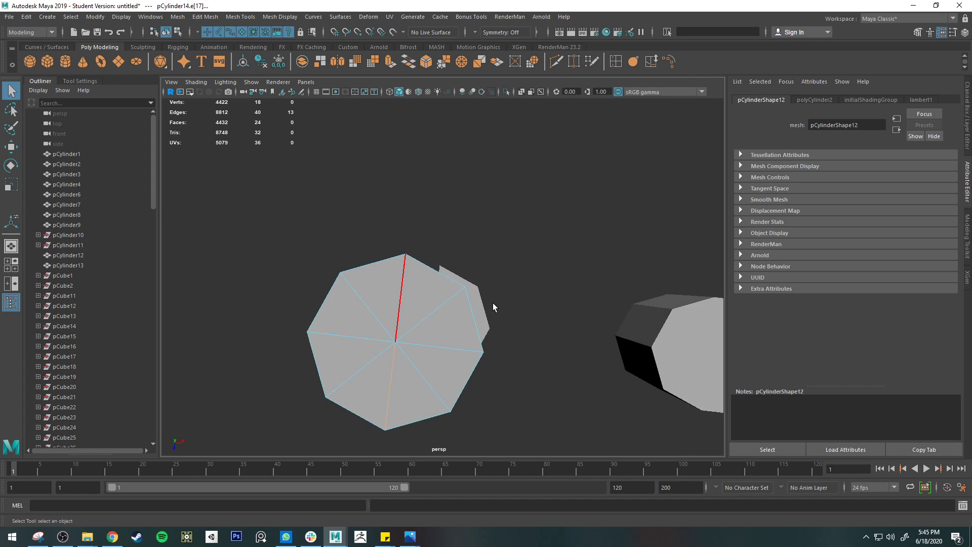
mouse_move(493, 303)
left_mouse_down("alt")
mouse_move(325, 202)
mouse_move(516, 233)
mouse_move(504, 297)
left_mouse_up("alt")
scroll(567, 302, "down", 4)
middle_click_drag(627, 305, 358, 289, "alt")
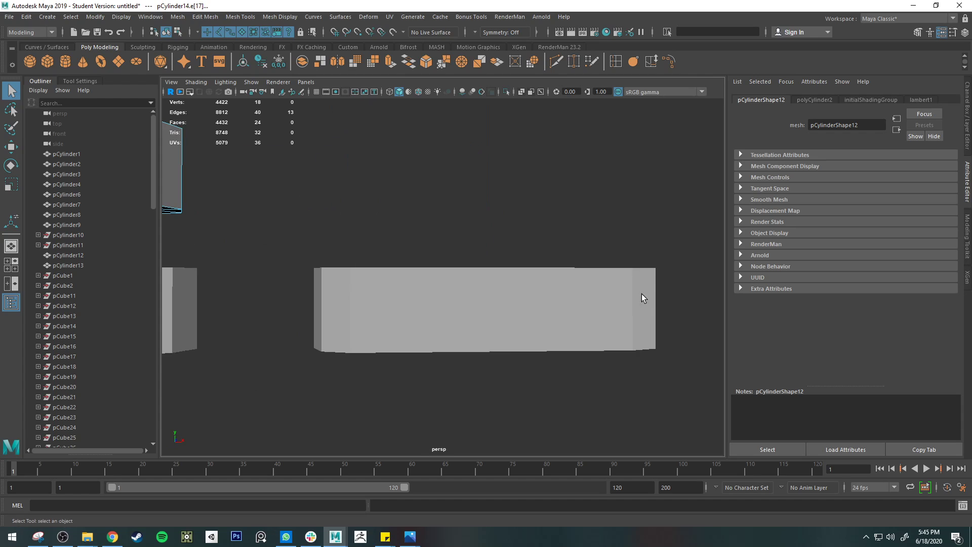
key("f")
left_click_drag(597, 253, 514, 210, "alt")
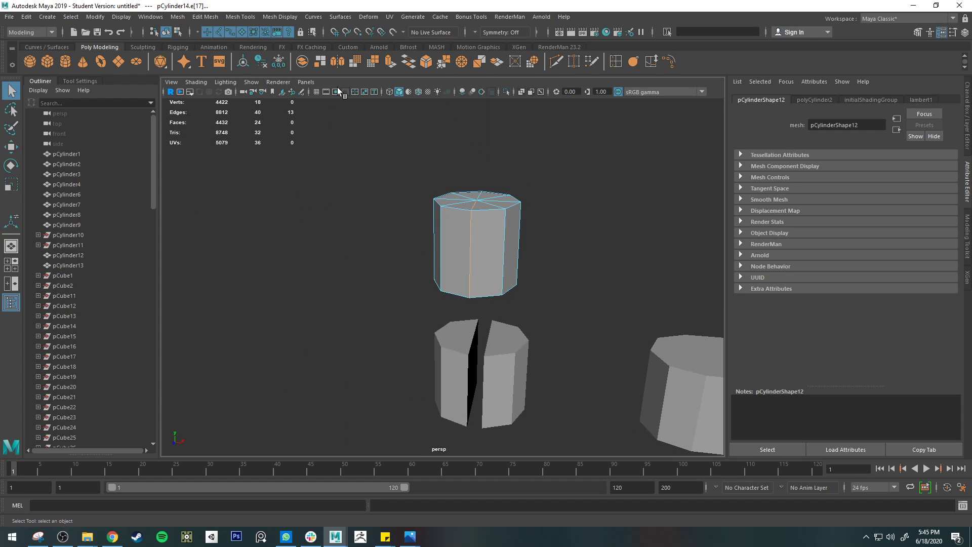
left_click(280, 17)
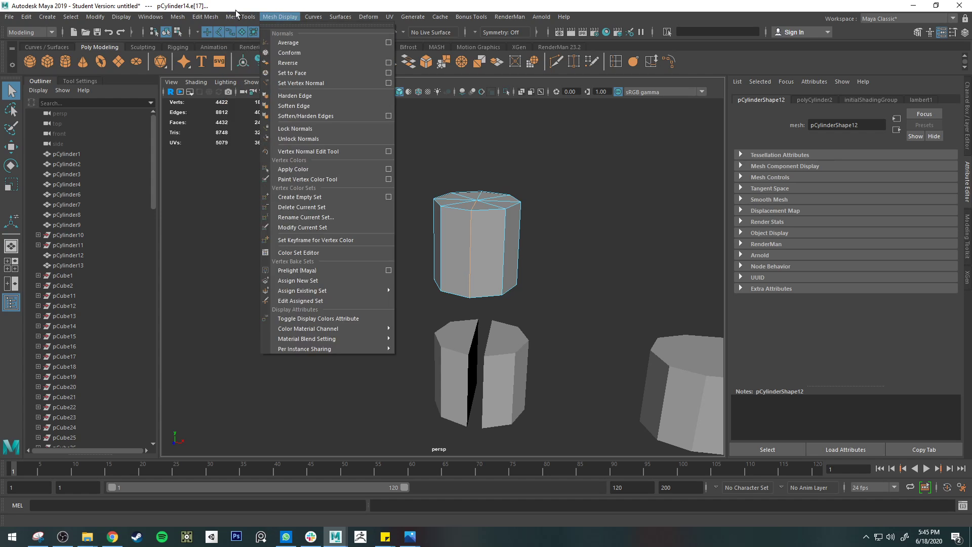
mouse_move(206, 17)
left_click(237, 106)
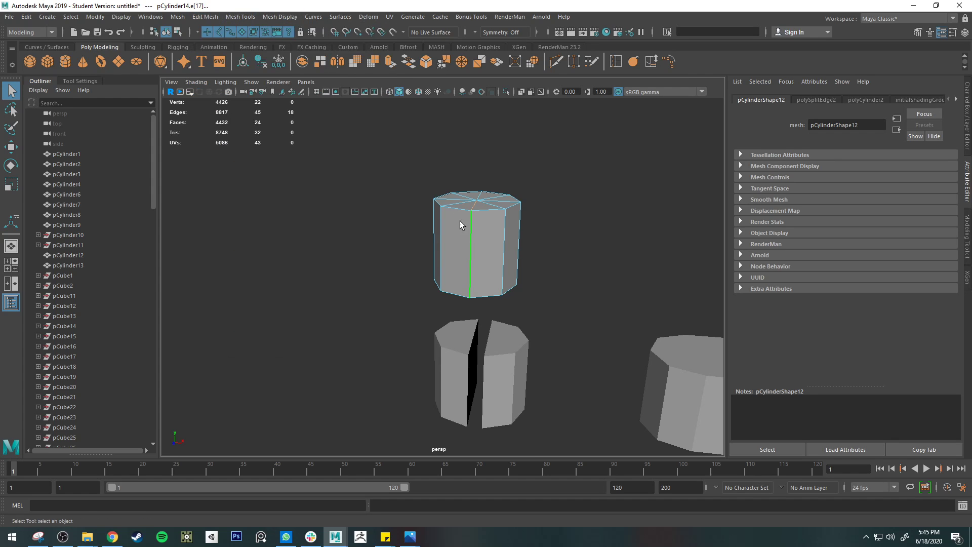
Step: Complete the middle edge loop selection on the raised cylinder and detach it again to separate the two halves
right_click_drag(459, 224, 487, 242)
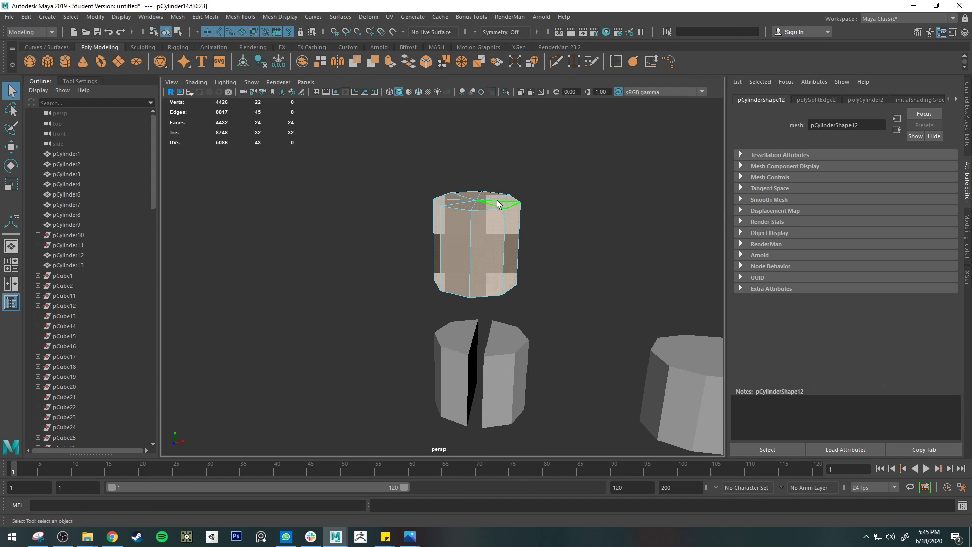
right_click_drag(497, 200, 496, 173)
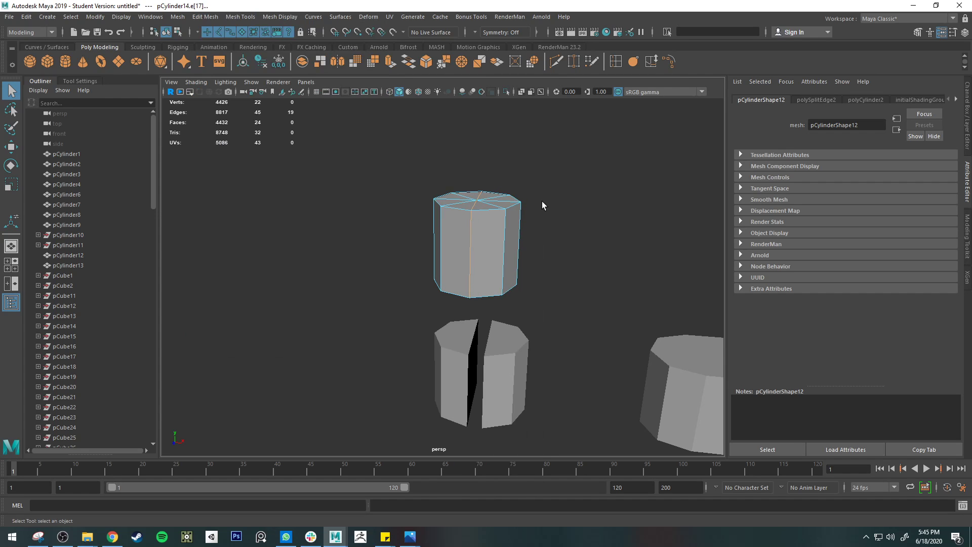
left_click_drag(542, 205, 454, 156, "alt")
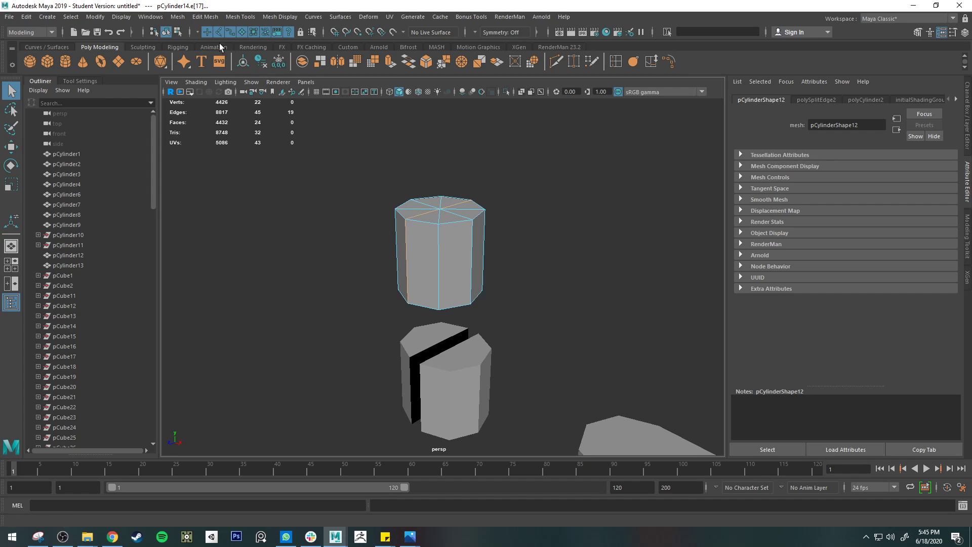
left_click(205, 16)
left_click(235, 97)
Step: Select all faces of one cylinder half and move them along X, well away from the other half
right_click_drag(431, 212, 446, 263)
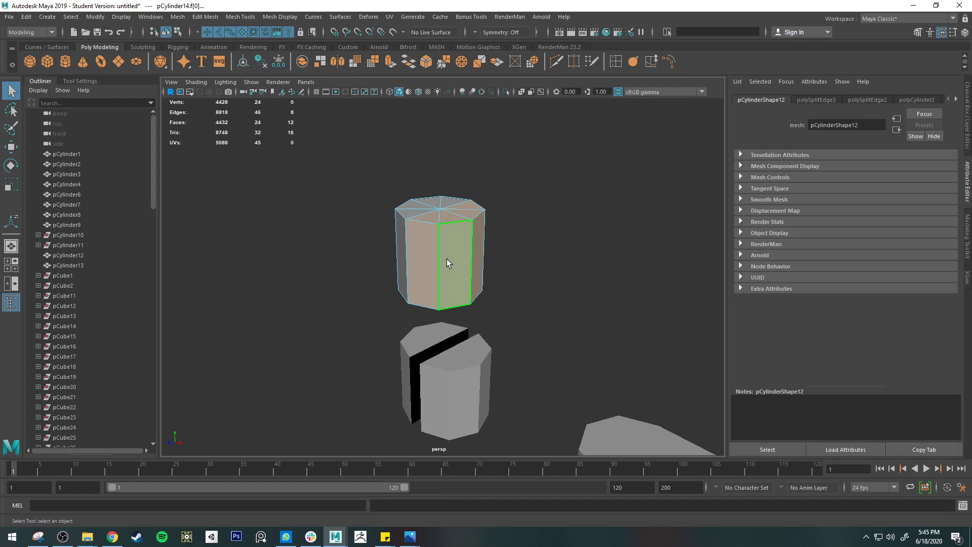
left_click_drag(446, 263, 702, 228, "alt")
key("w")
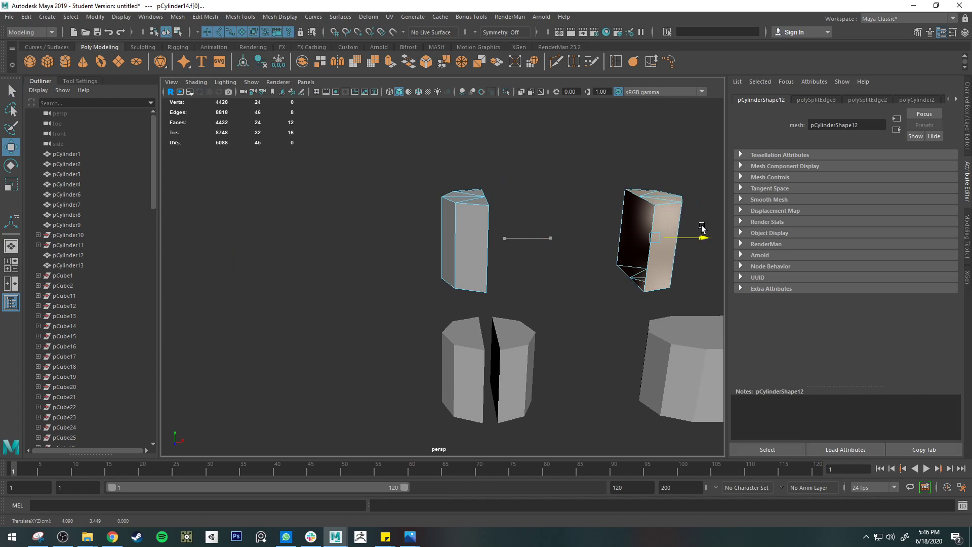
left_click_drag(552, 251, 590, 264, "alt")
Step: Select the open border edges of both cylinder halves and bridge them into one long bar with 0 divisions
key("q")
left_click(587, 264)
right_click_drag(543, 257, 547, 221)
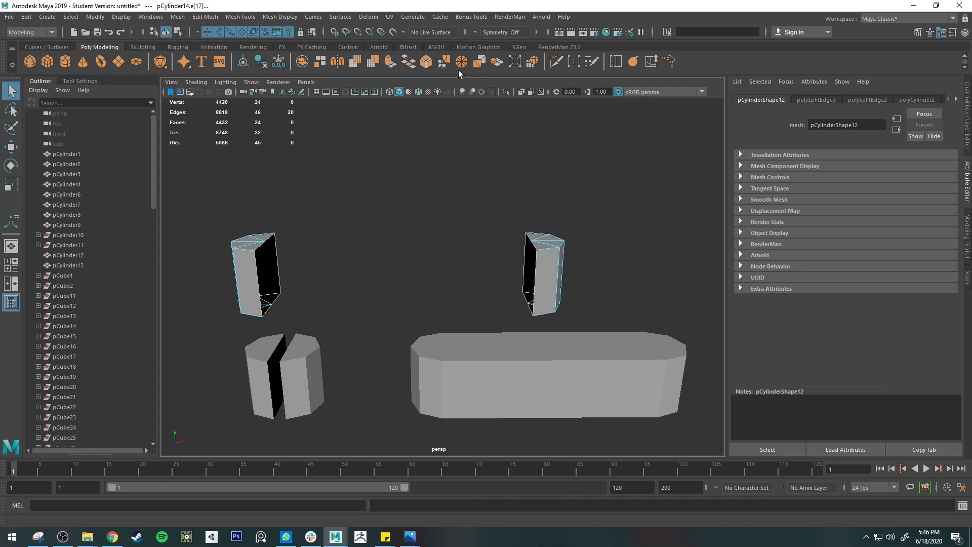
left_click(408, 61)
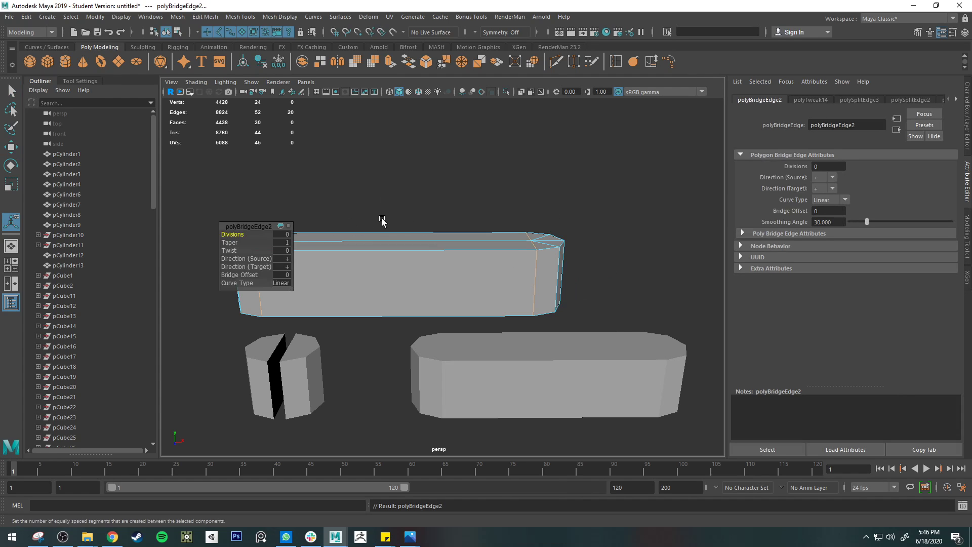
key("q")
Step: Check the bridged bar from below, then select it as an object and delete it
left_click_drag(416, 247, 434, 131, "alt")
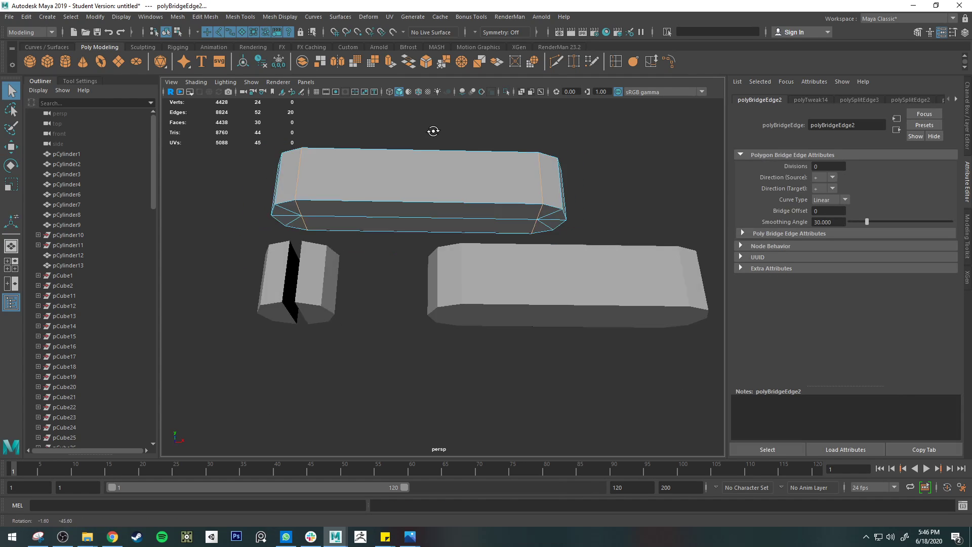
left_click(582, 289)
left_click_drag(581, 288, 491, 232, "alt")
left_click(454, 232)
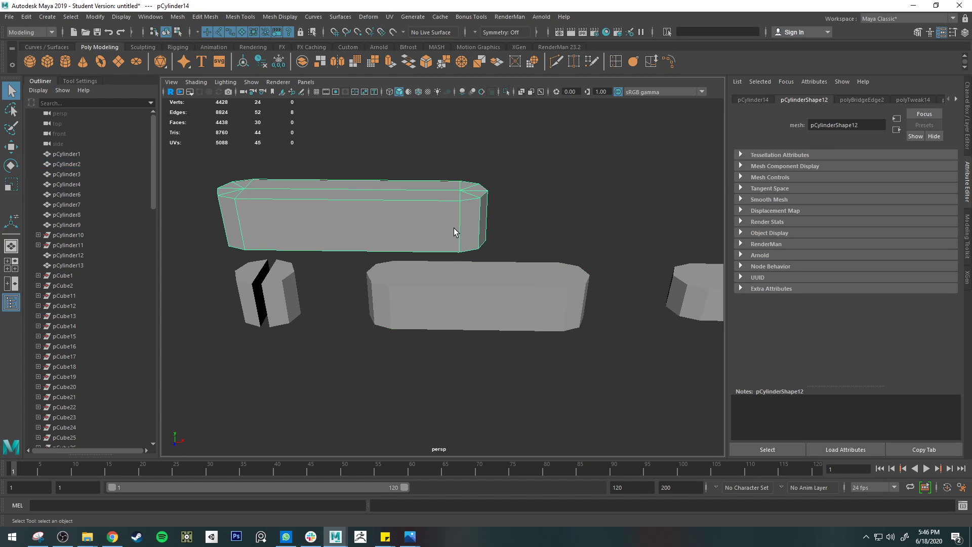
key("Delete")
Step: Inspect the finished example bars pCylinder2 and pCylinder3, comparing their edge layouts
left_click(546, 300)
left_click_drag(547, 299, 297, 232, "alt")
left_click(412, 254)
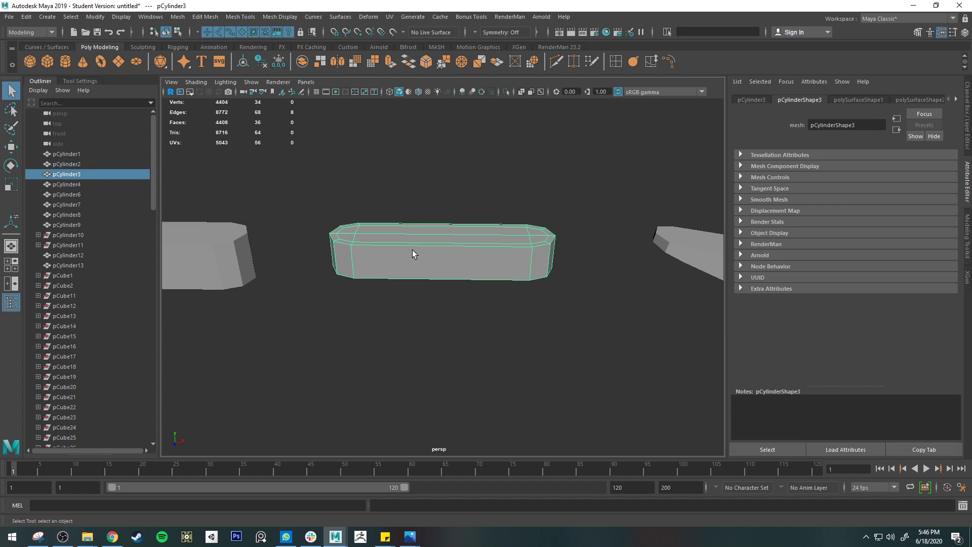
left_click_drag(412, 255, 392, 243, "alt")
left_click(501, 279)
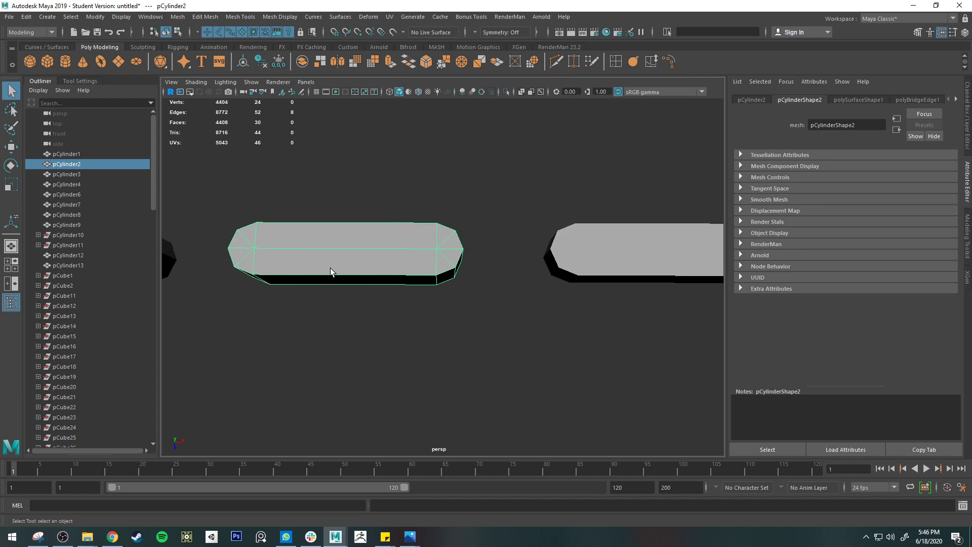
left_click(620, 265)
middle_click_drag(620, 265, 473, 279, "alt")
middle_click_drag(379, 276, 611, 272, "alt")
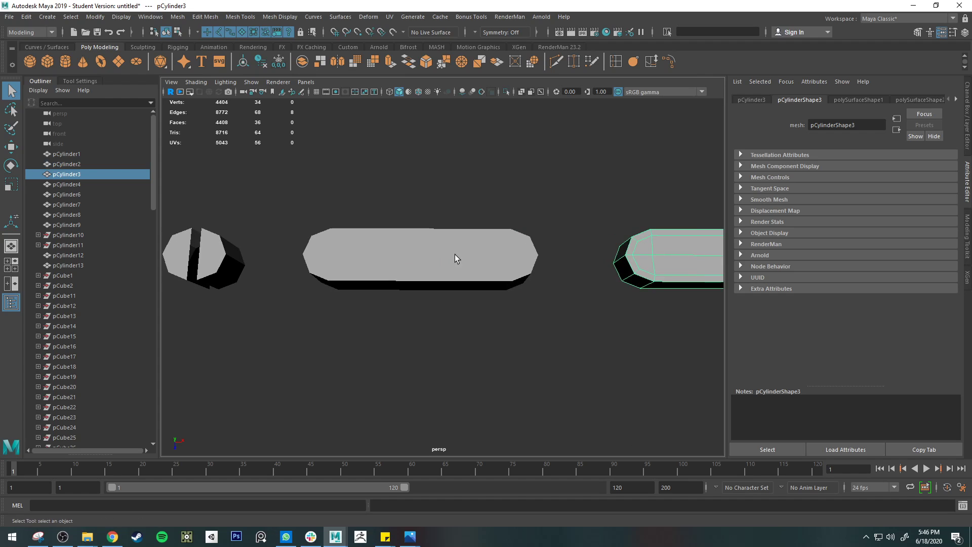
left_click(455, 254)
right_click_drag(454, 254, 451, 227)
left_click(441, 252)
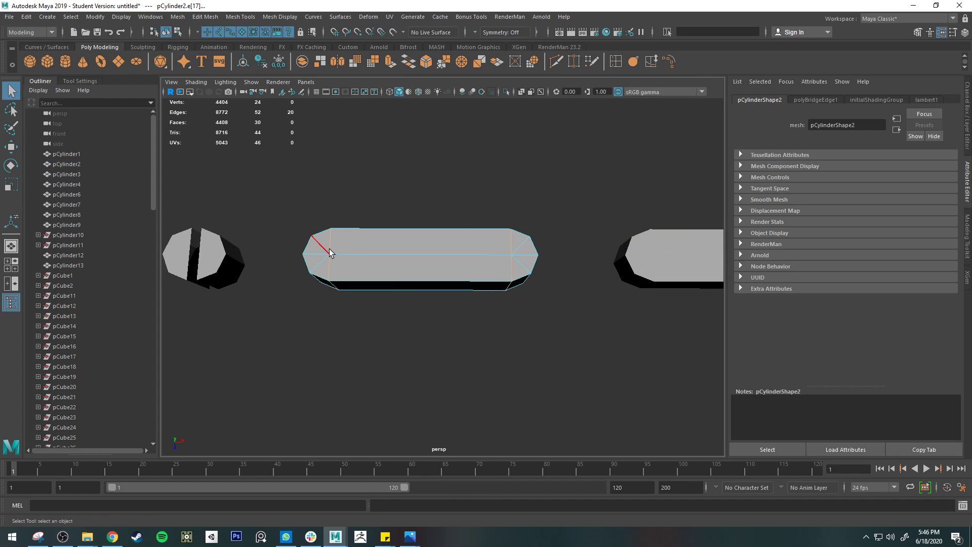
right_click_drag(382, 257, 364, 276)
left_click(318, 245)
key("ctrl+z")
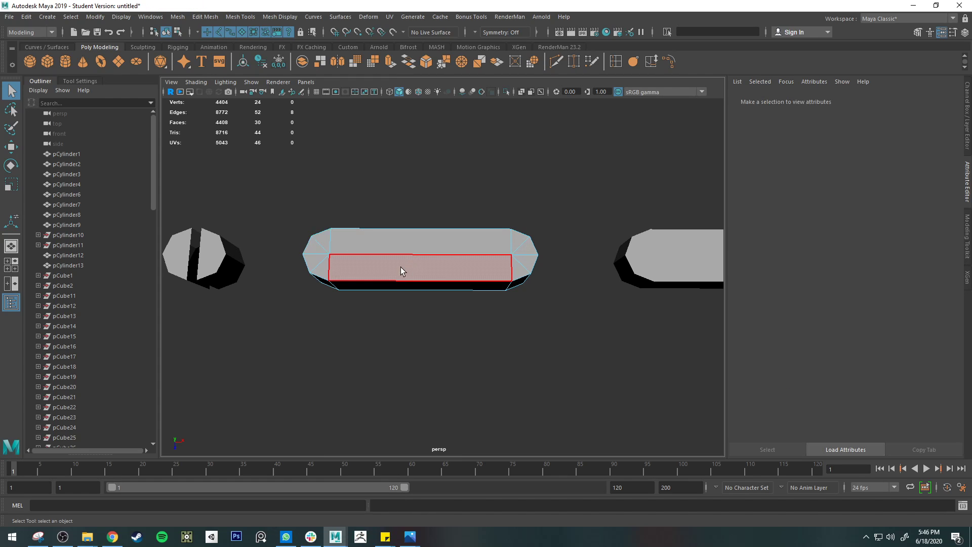
Step: Select all top faces of pCylinder2 and extrude them with an offset of 0.26 to inset the face
mouse_move(322, 249)
left_mouse_down()
mouse_move(506, 245)
mouse_move(521, 263)
mouse_move(519, 253)
mouse_move(329, 249)
left_mouse_up()
mouse_move(486, 344)
left_mouse_down("alt")
mouse_move(493, 350)
mouse_move(491, 256)
mouse_move(471, 393)
mouse_move(500, 324)
mouse_move(497, 345)
left_mouse_up("alt")
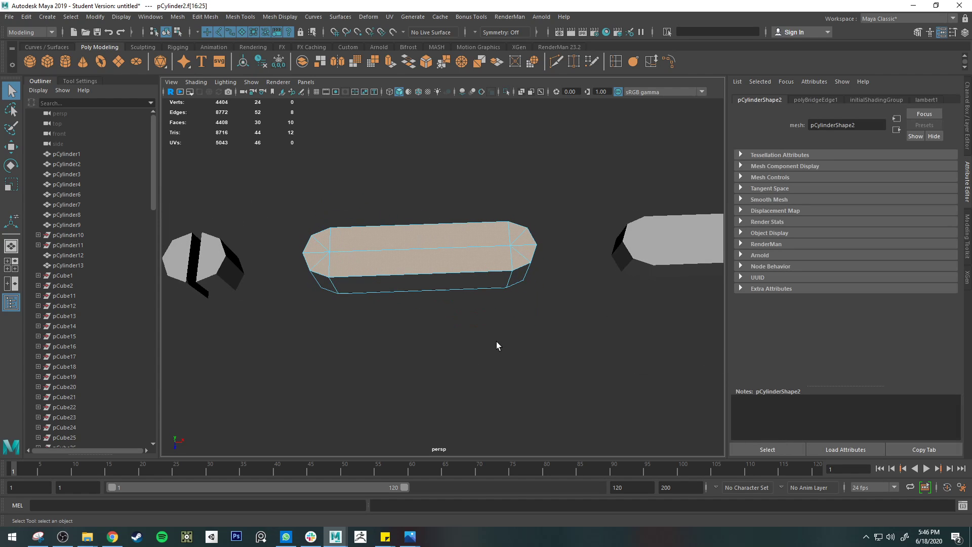
left_click(390, 62)
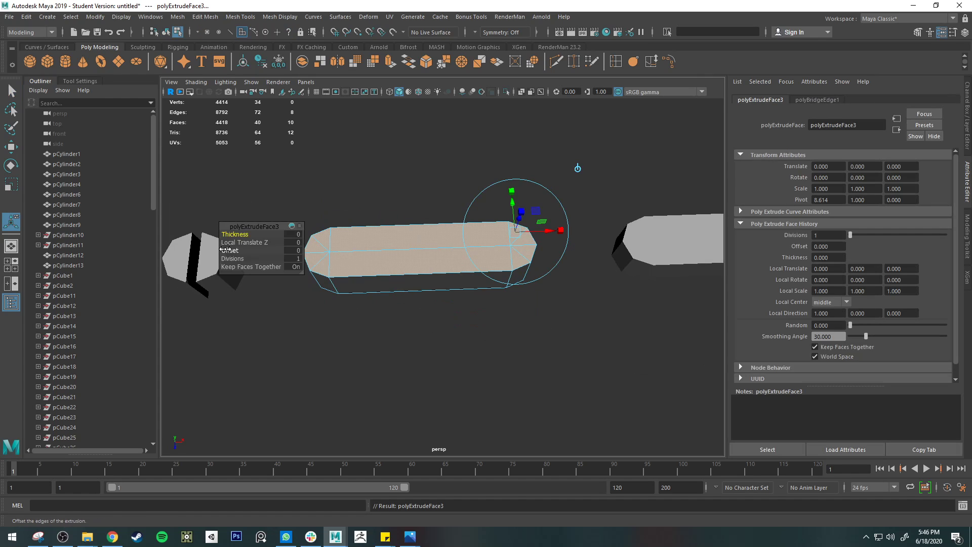
left_click_drag(229, 251, 360, 254)
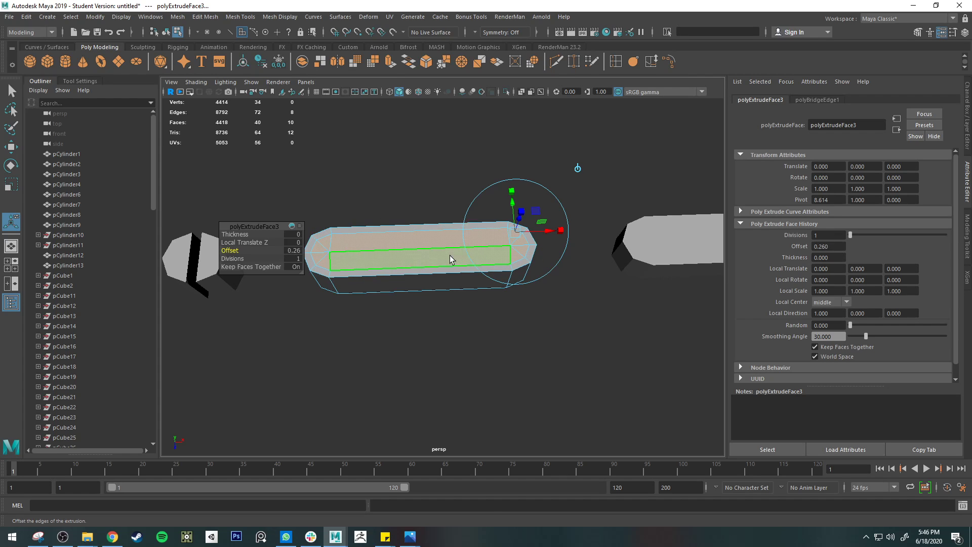
Step: Select the inner diagonal edges at both rounded ends of the inset top of pCylinder2 and delete them
key("q")
right_click_drag(449, 254, 455, 225)
scroll(385, 227, "up", 4)
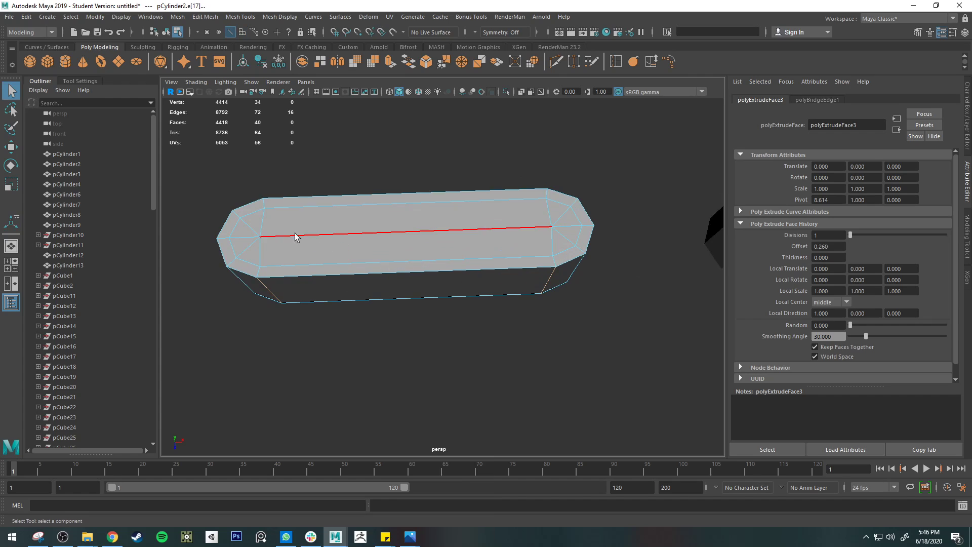
left_click(245, 218)
left_click(247, 246, "shift")
left_click(561, 216, "shift")
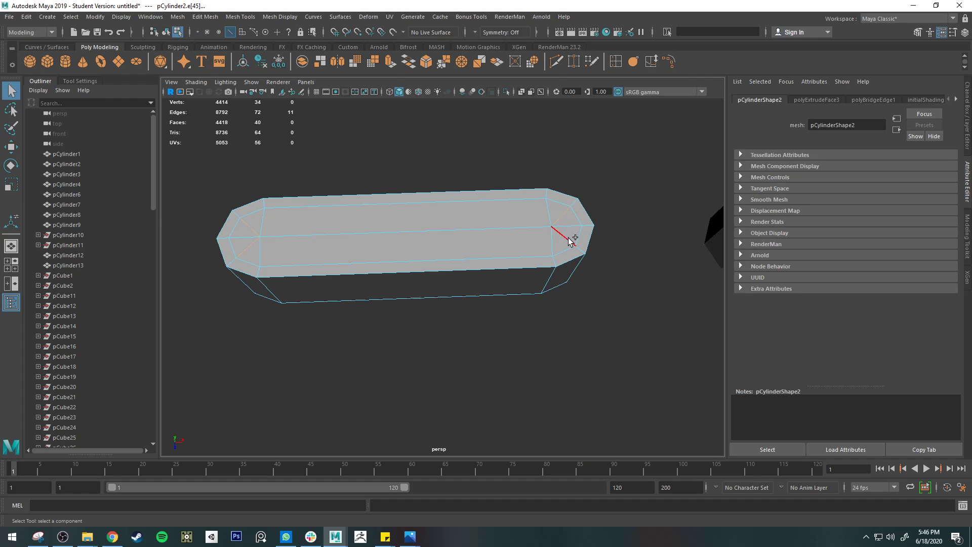
left_click(568, 238, "shift")
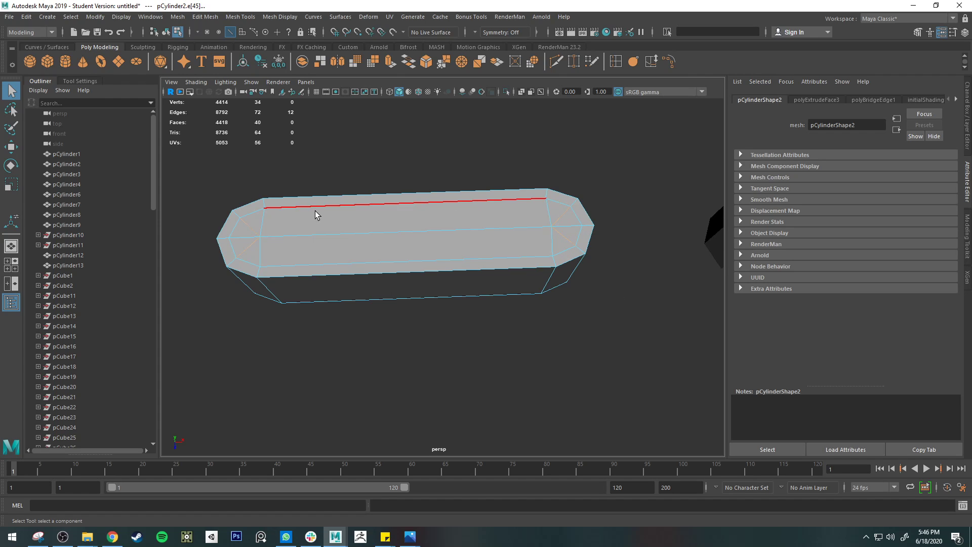
key("Delete")
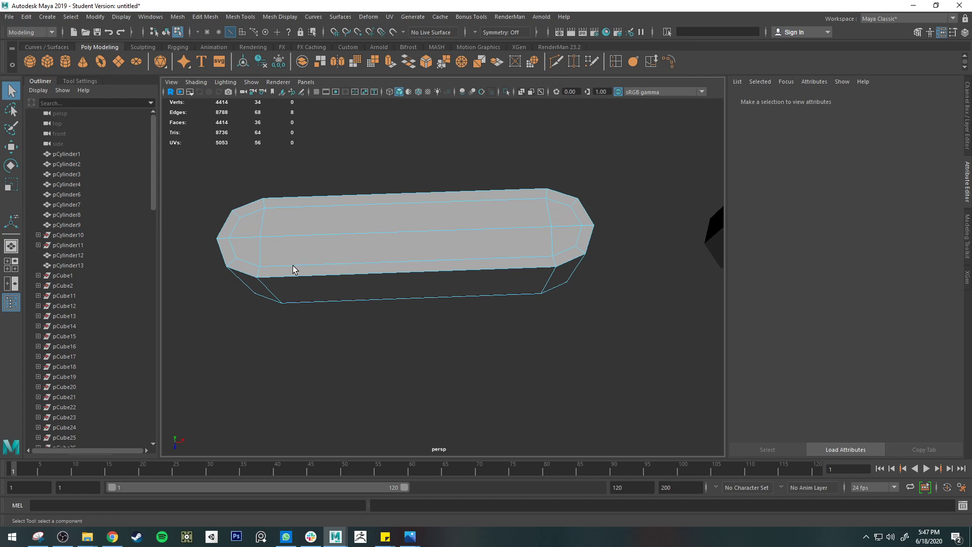
Step: Preview pCylinder2 with mesh smoothing, return to the unsmoothed display and check the bar from the side
key("3")
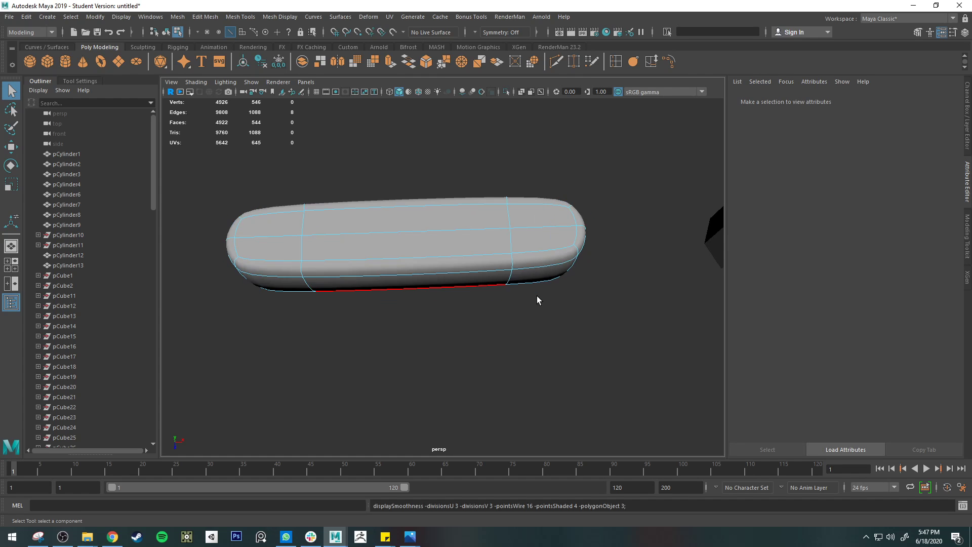
key("1")
scroll(553, 269, "down", 3)
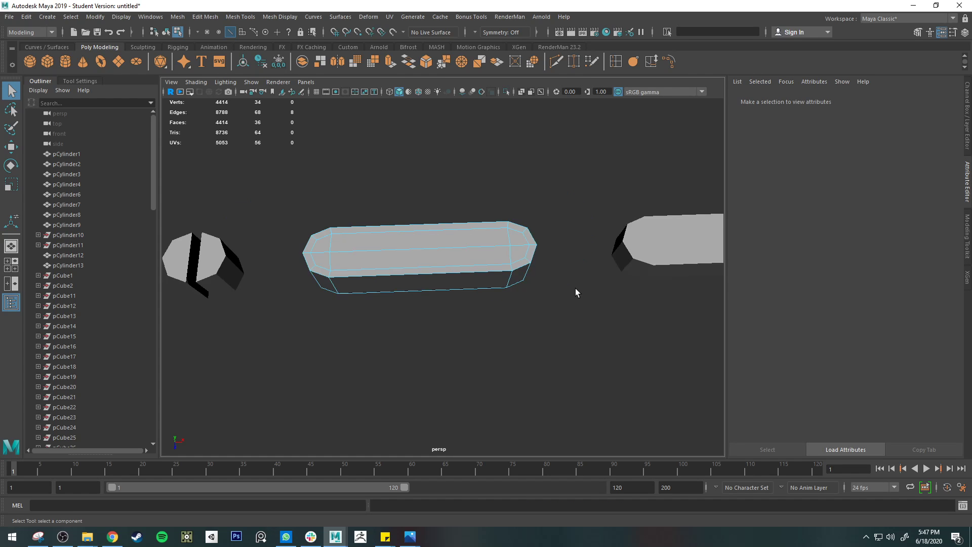
left_click_drag(575, 287, 555, 257, "alt")
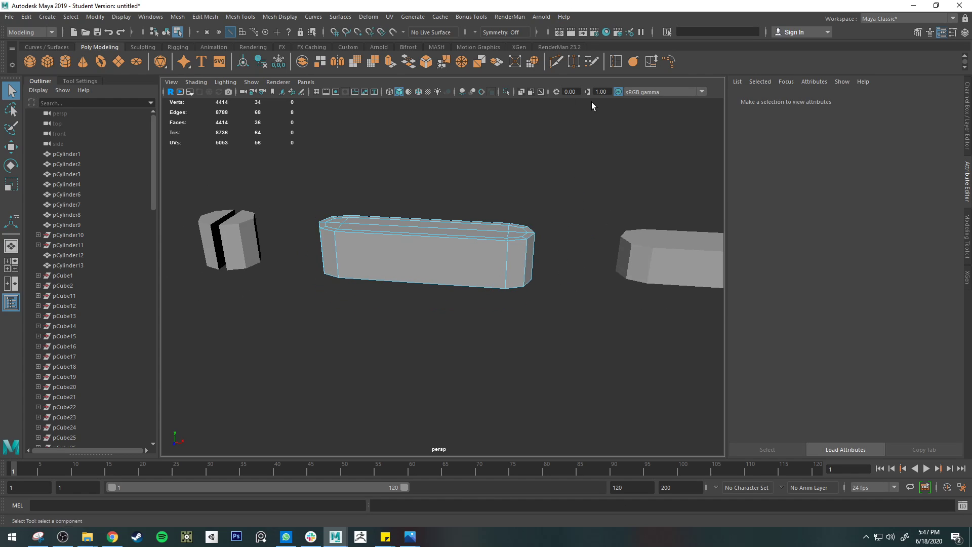
Step: Select the tapered example bar pCylinder4 as an object and inspect its edge layout
left_click_drag(583, 101, 418, 302, "alt")
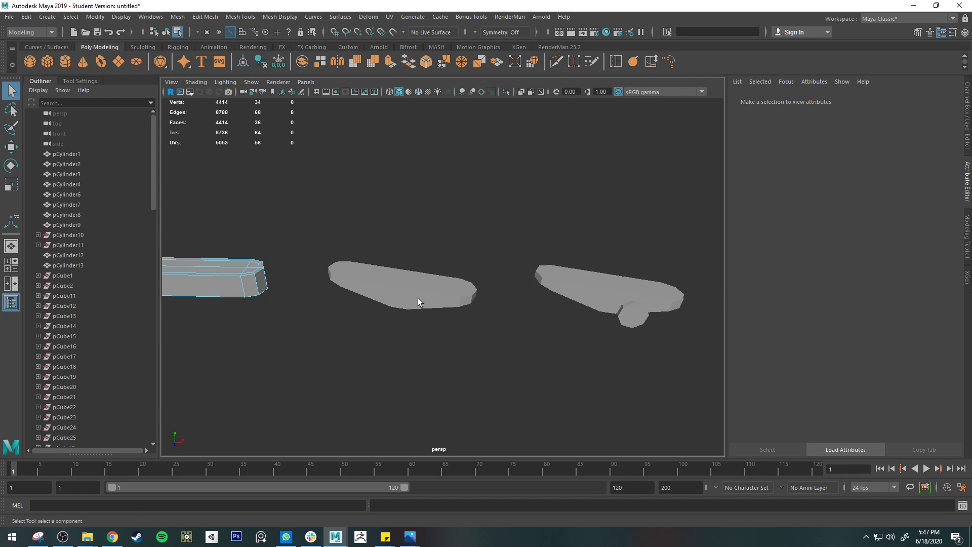
left_click(417, 298)
scroll(370, 283, "up", 2)
key("F8")
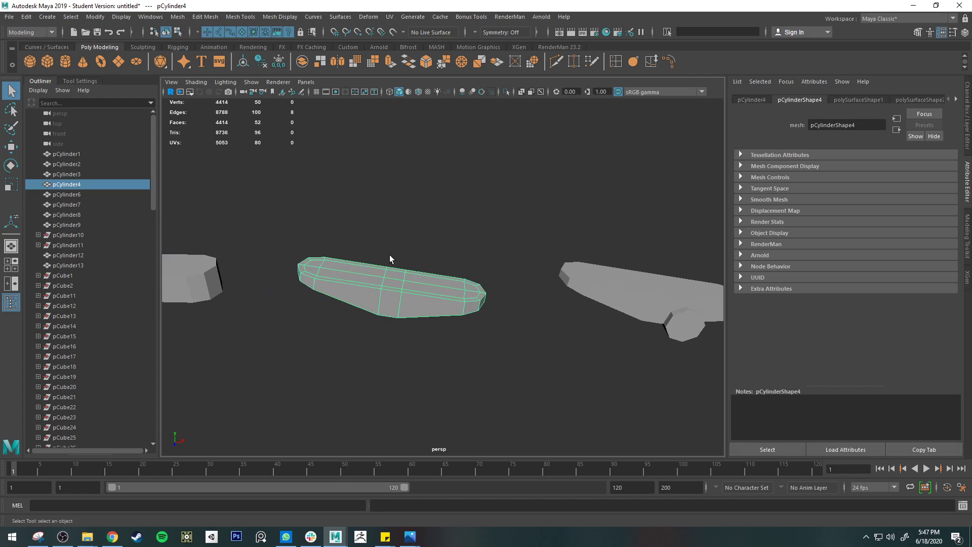
mouse_move(390, 254)
left_mouse_down("alt")
mouse_move(325, 289)
mouse_move(445, 297)
mouse_move(433, 321)
mouse_move(449, 260)
mouse_move(471, 269)
mouse_move(403, 266)
left_mouse_up("alt")
Step: Duplicate the straight bar pCylinder3 and move the copy directly above the tapered bar pCylinder4
left_click(384, 255)
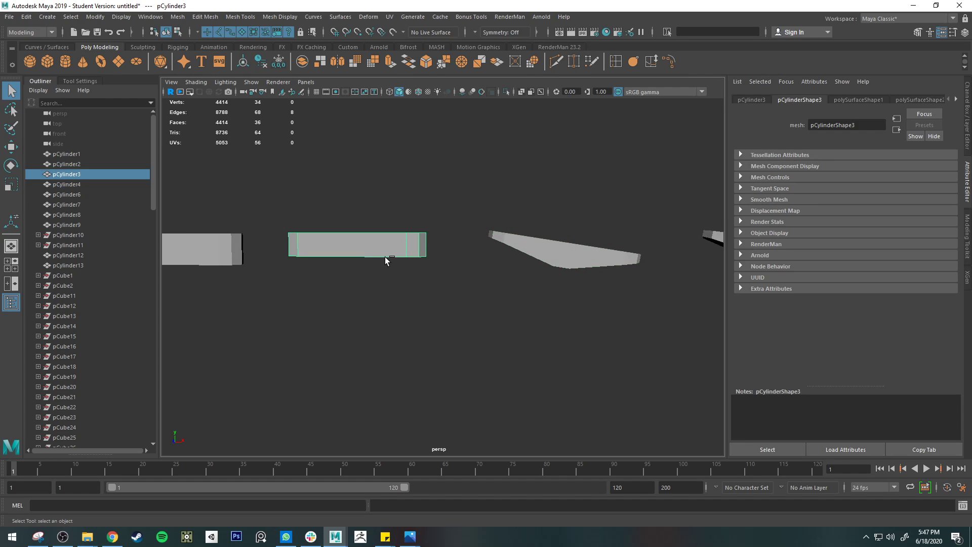
key("ctrl+d")
key("w")
left_click_drag(336, 211, 547, 150)
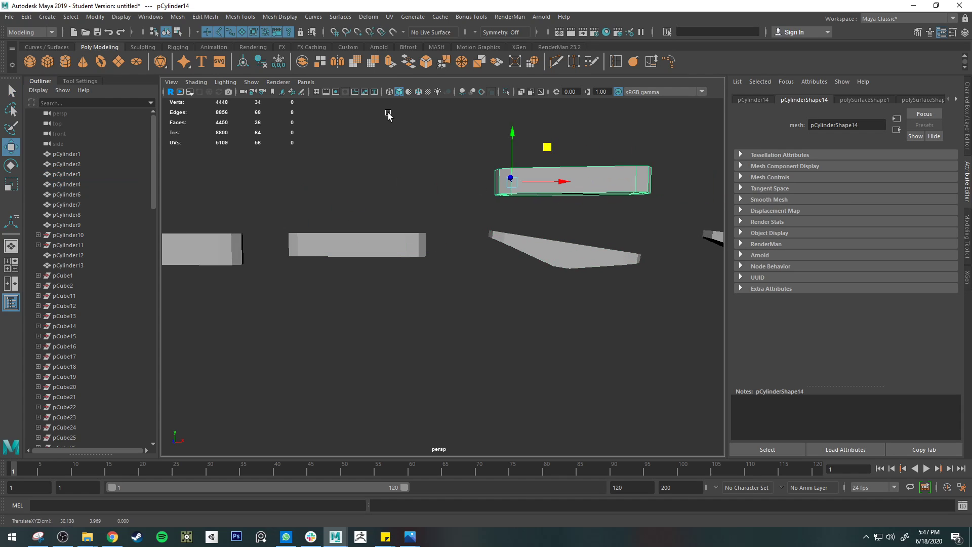
Step: Delete the construction history of all objects in the scene
left_click(26, 17)
mouse_move(84, 147)
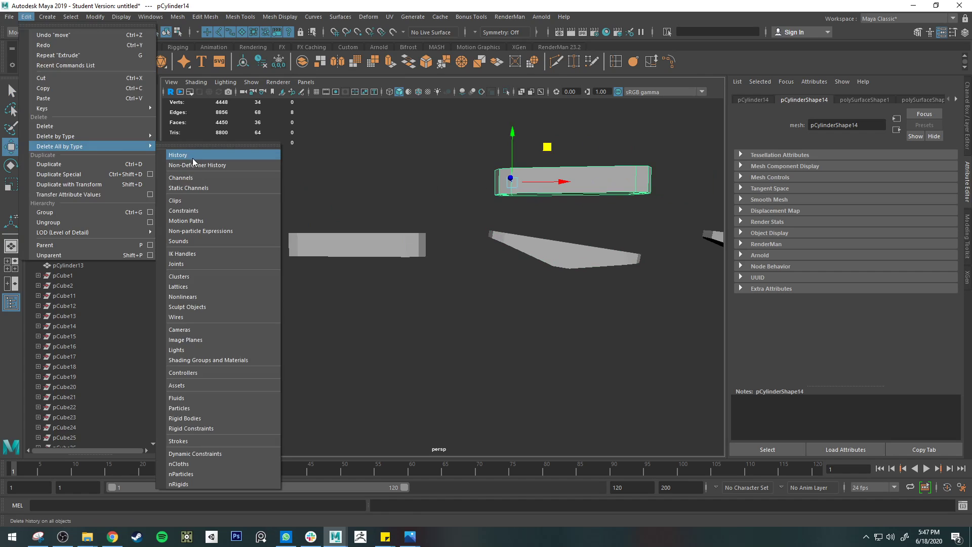
left_click(193, 156)
middle_click_drag(365, 189, 256, 215, "alt")
scroll(403, 177, "up", 2)
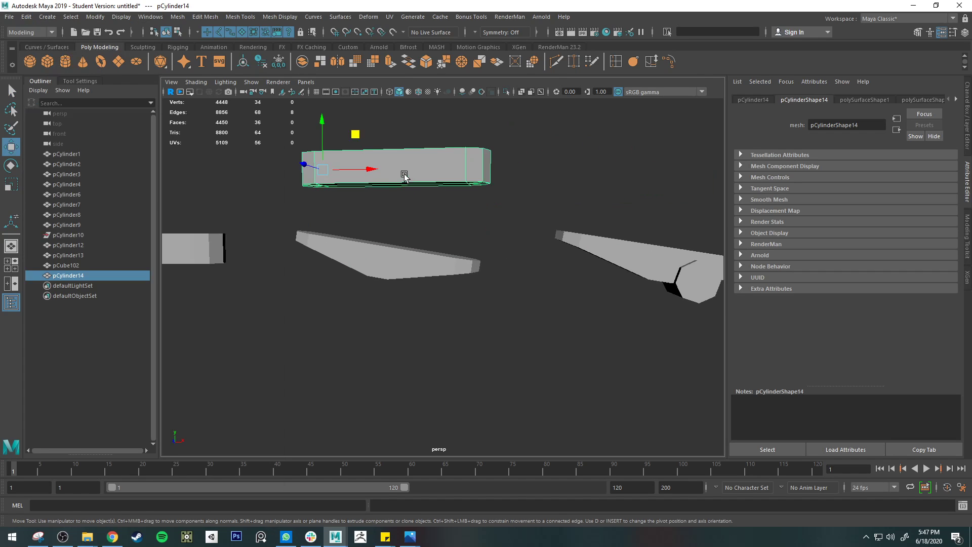
left_click_drag(403, 176, 422, 181, "alt")
middle_click_drag(379, 241, 427, 265, "alt")
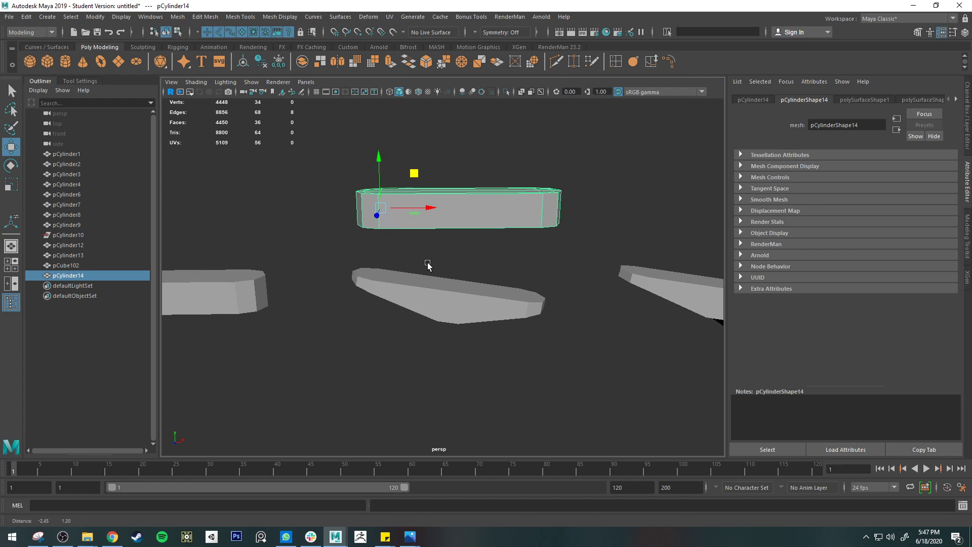
Step: Put the duplicated bar in component mode, study the clothespin arms in clothespins.jpg in Photos, and return to Maya
key("q")
right_click_drag(395, 216, 466, 272)
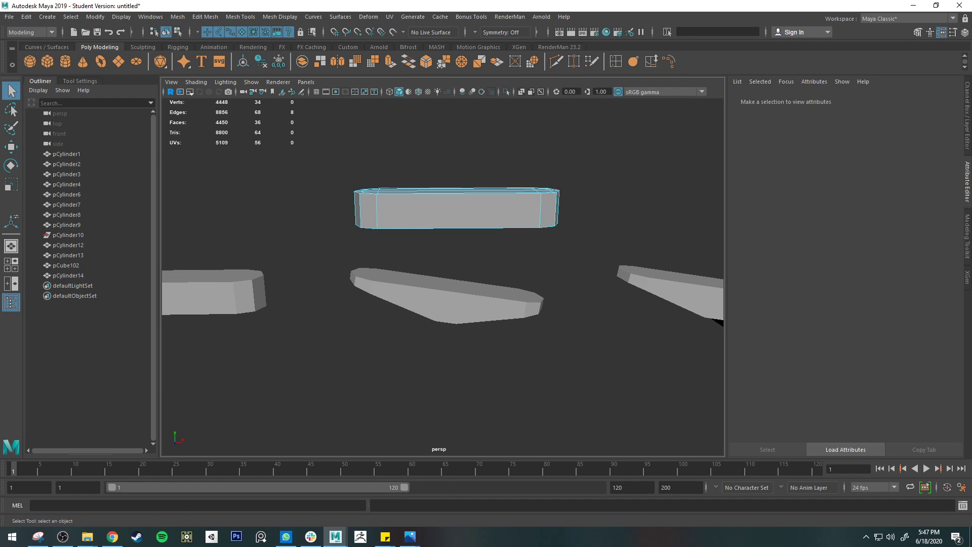
mouse_move(410, 536)
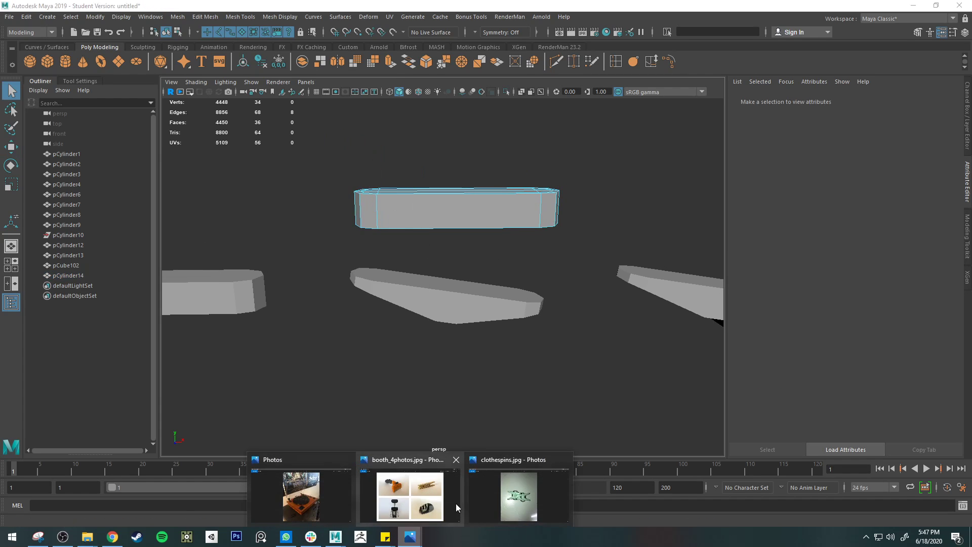
left_click(531, 495)
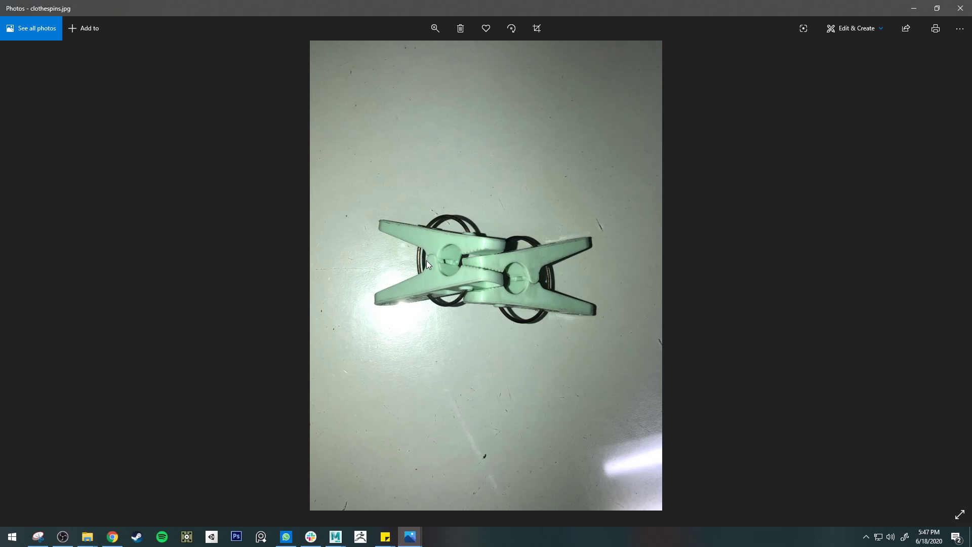
left_click(914, 8)
left_click_drag(544, 292, 471, 302, "alt")
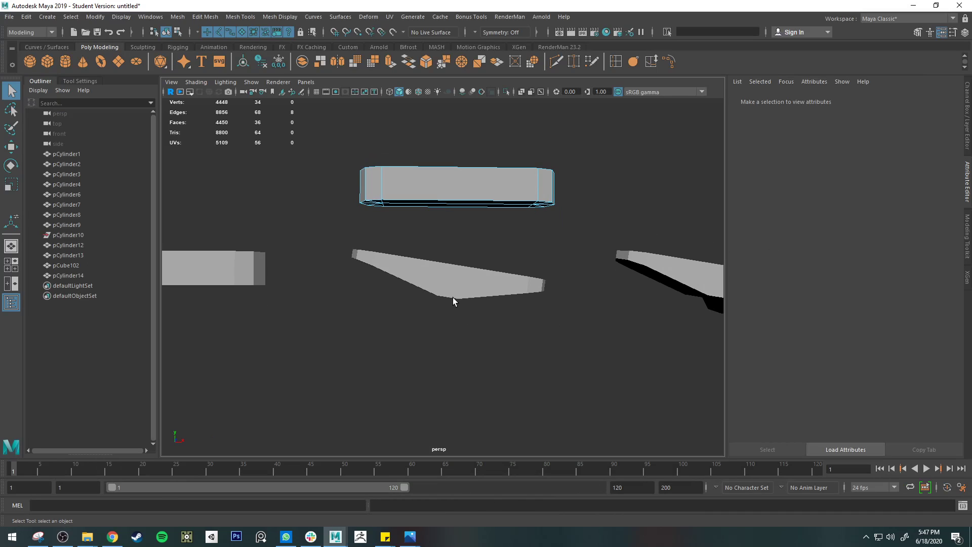
Step: Insert an edge loop across the duplicated bar near the middle of its length
right_click(379, 198)
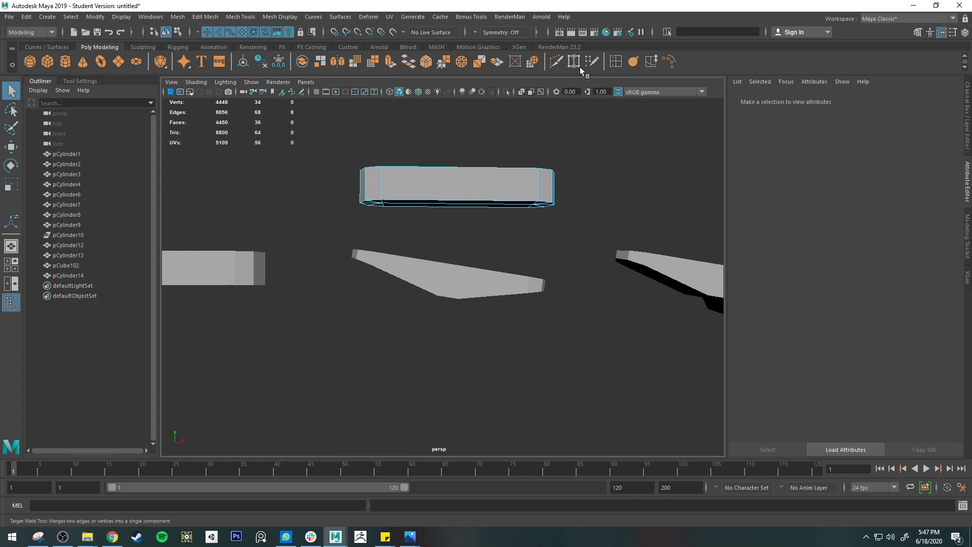
left_click(613, 63)
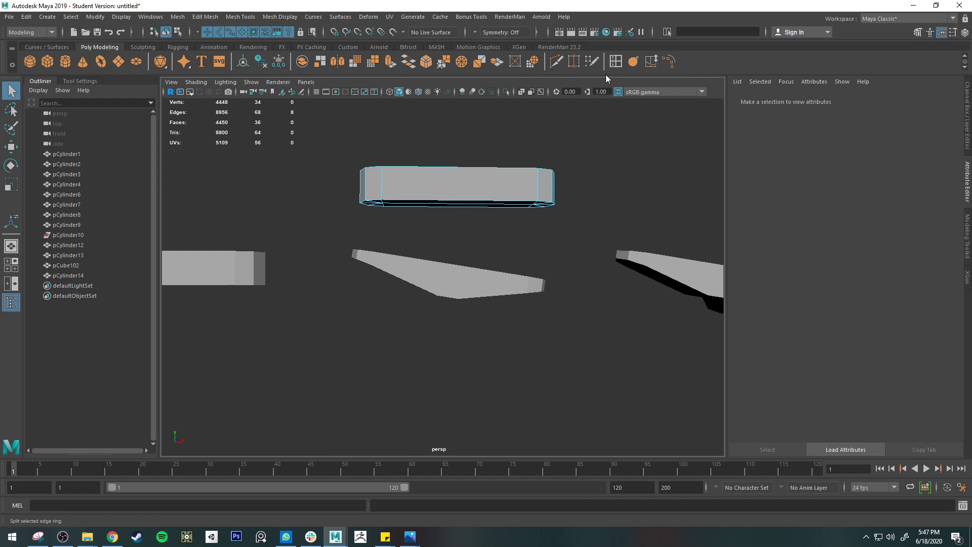
left_click(453, 204)
left_click_drag(453, 205, 475, 220, "alt")
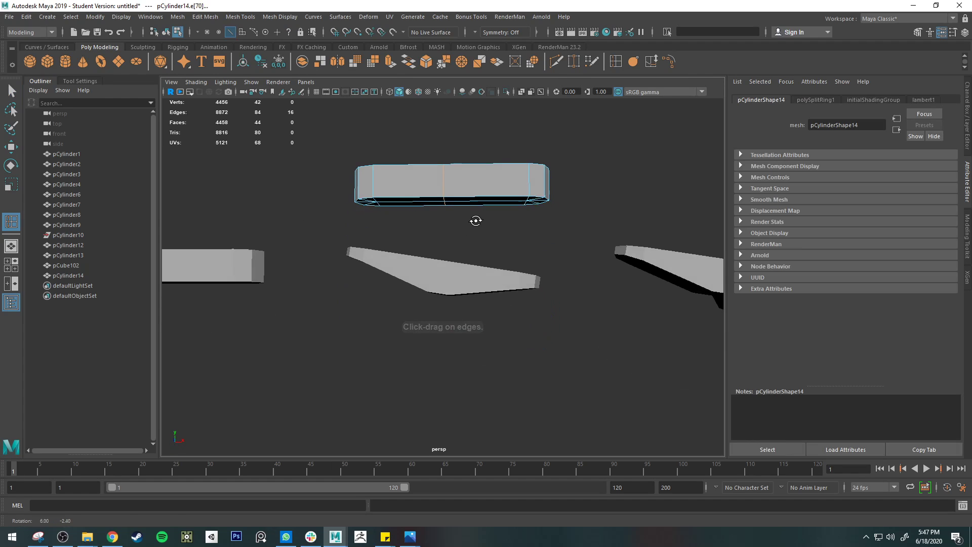
Step: Select the lower vertices at the left end of the duplicated bar and raise them to taper its underside
key("q")
right_click_drag(381, 191, 336, 182)
left_click_drag(336, 182, 406, 228)
key("w")
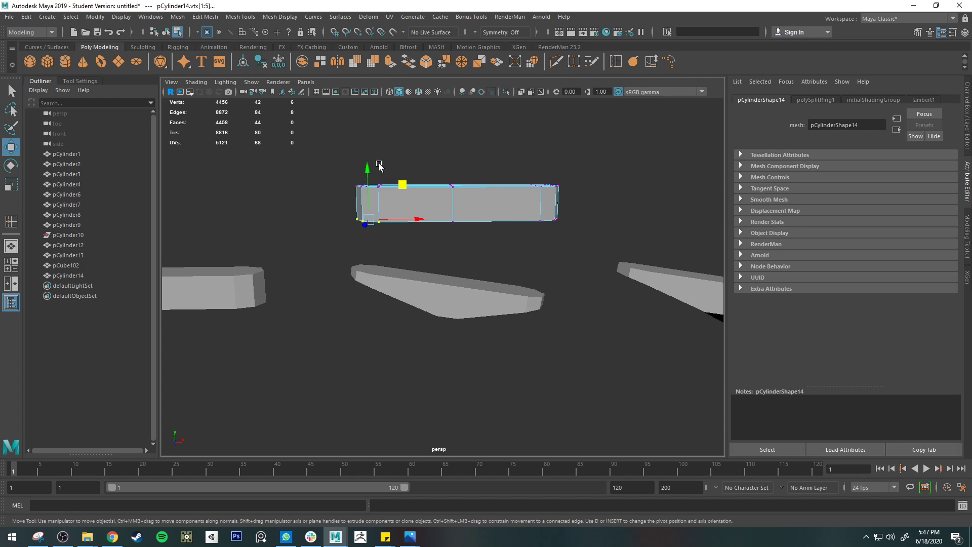
left_click_drag(368, 167, 372, 142)
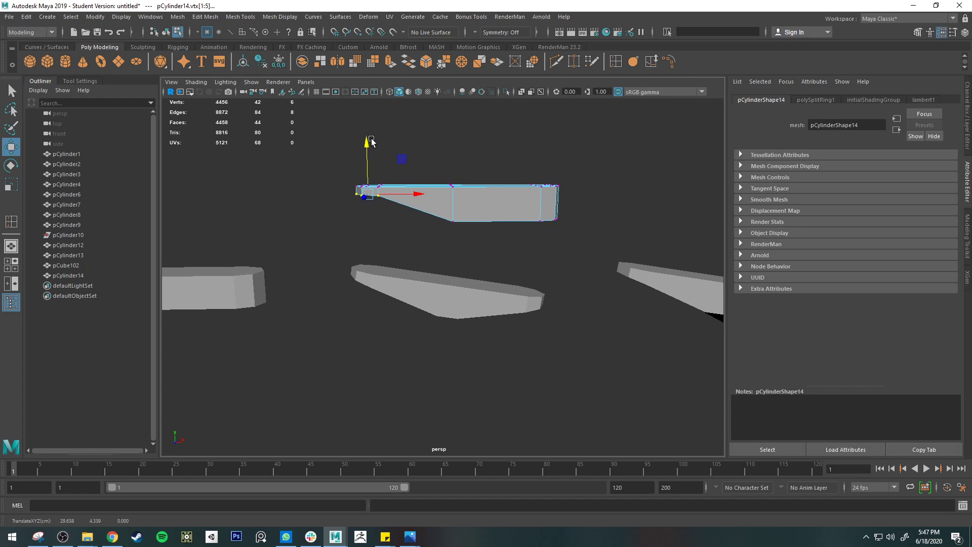
scroll(384, 217, "up", 5)
middle_click_drag(362, 185, 424, 319, "alt")
left_click_drag(425, 318, 435, 299, "alt")
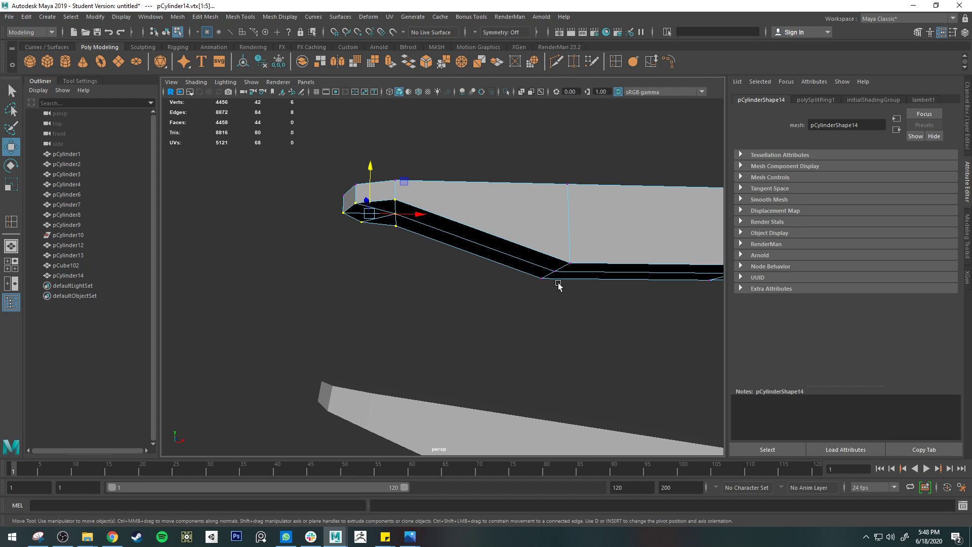
Step: Close the booth_4photos.jpg and Photos windows, check the arm taper in clothespins.jpg, and return to Maya
mouse_move(410, 537)
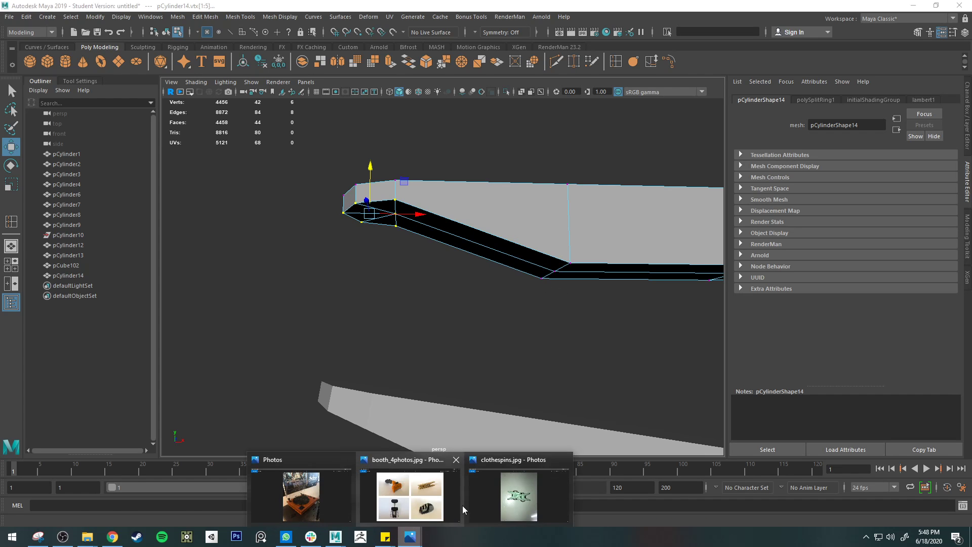
left_click(456, 459)
left_click(398, 459)
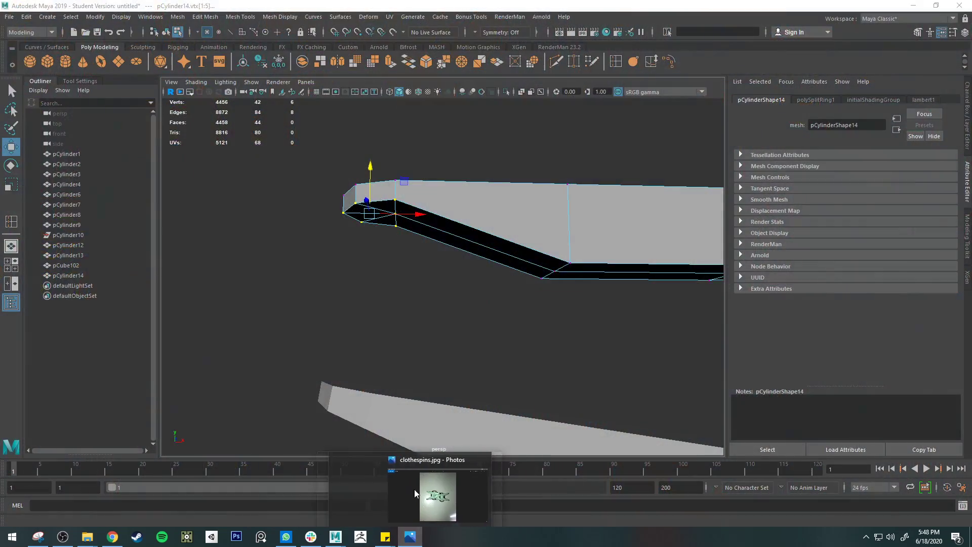
left_click(422, 494)
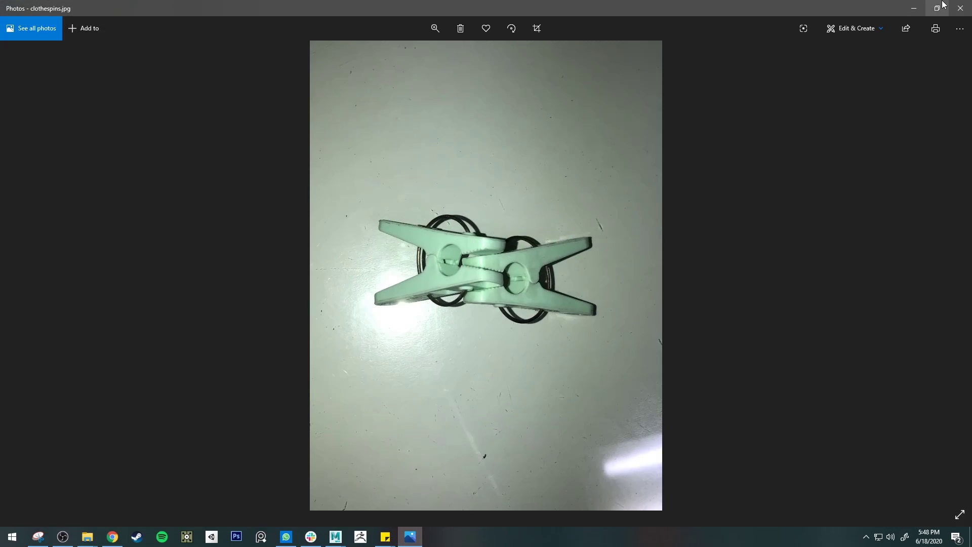
left_click(913, 8)
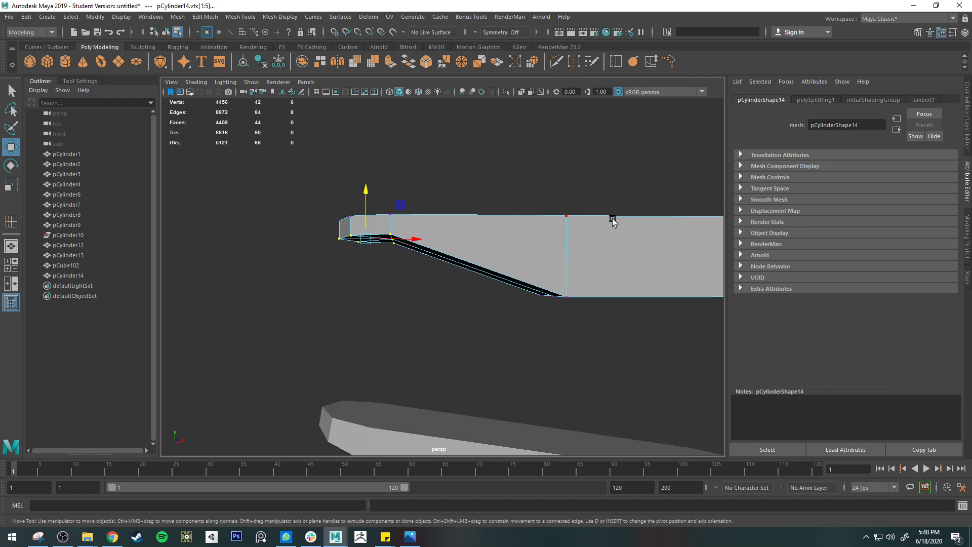
Step: Snap the rotation pivot of the selected lower vertices to the outermost vertex at the bar's tapered end
key("e")
key("d")
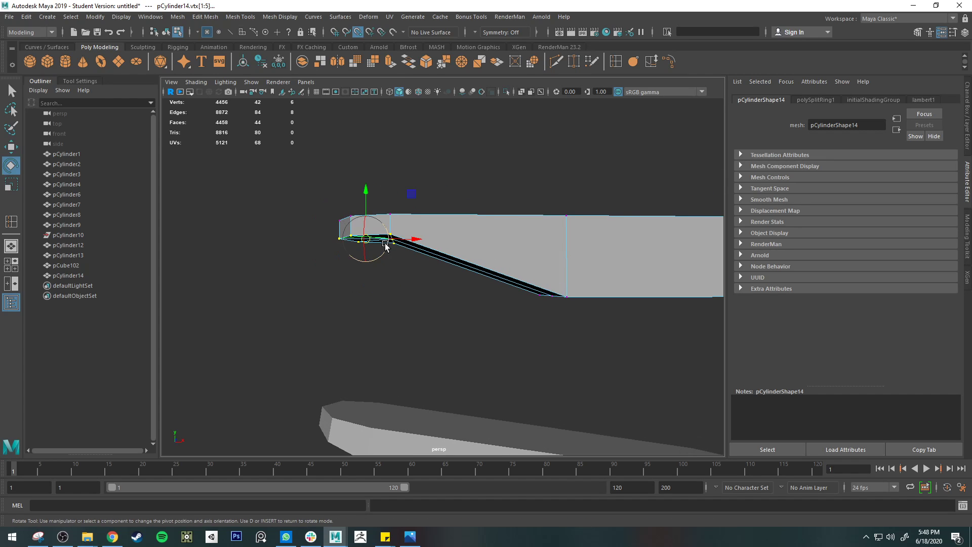
key("d")
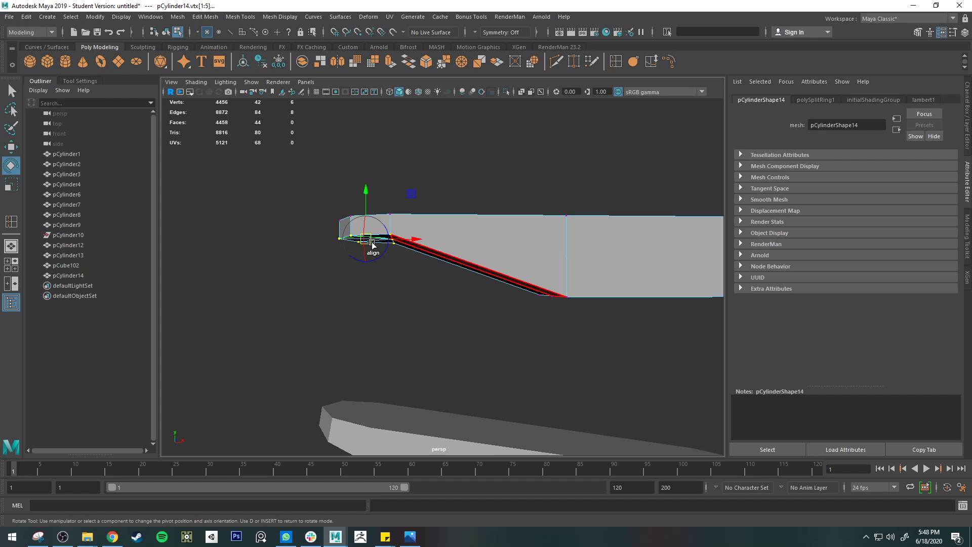
left_click(358, 32)
left_click_drag(366, 239, 334, 243)
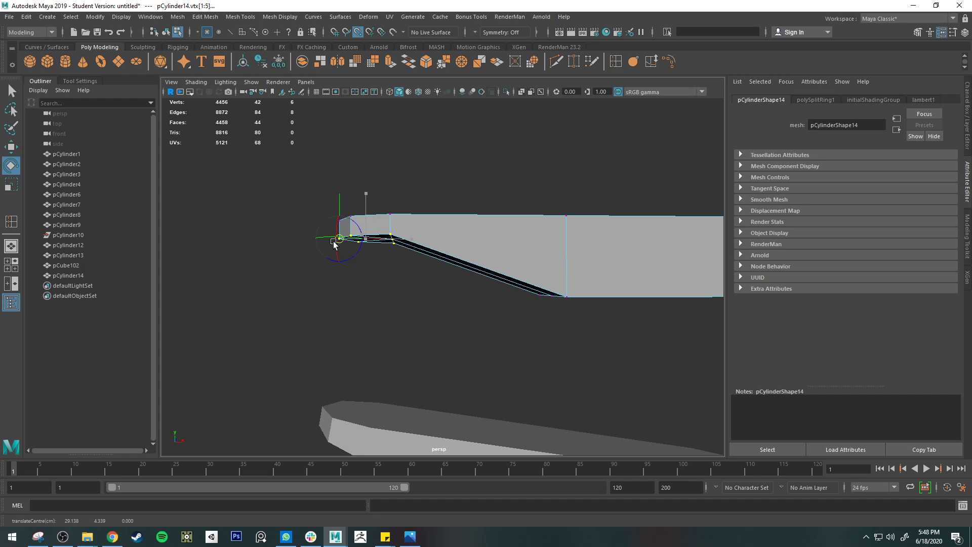
key("d")
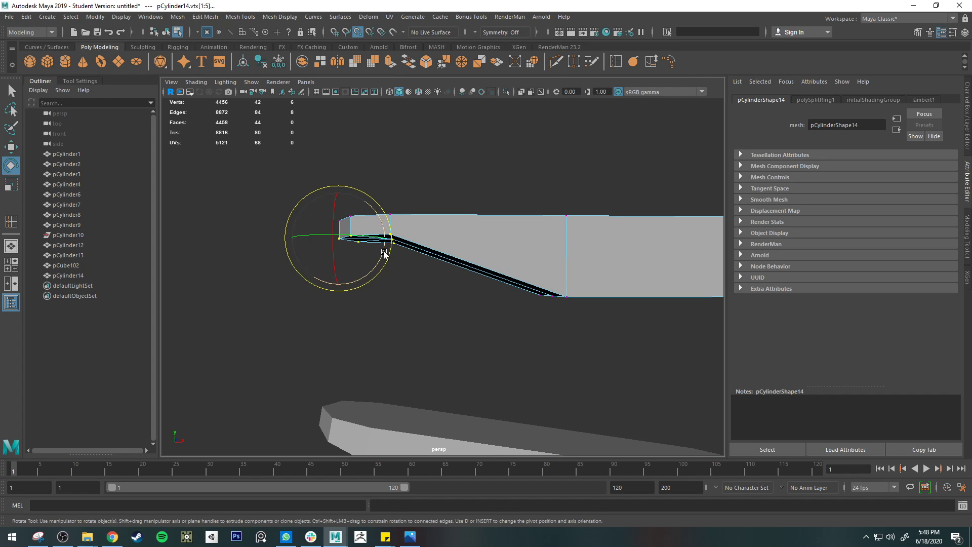
left_click_drag(384, 246, 440, 276)
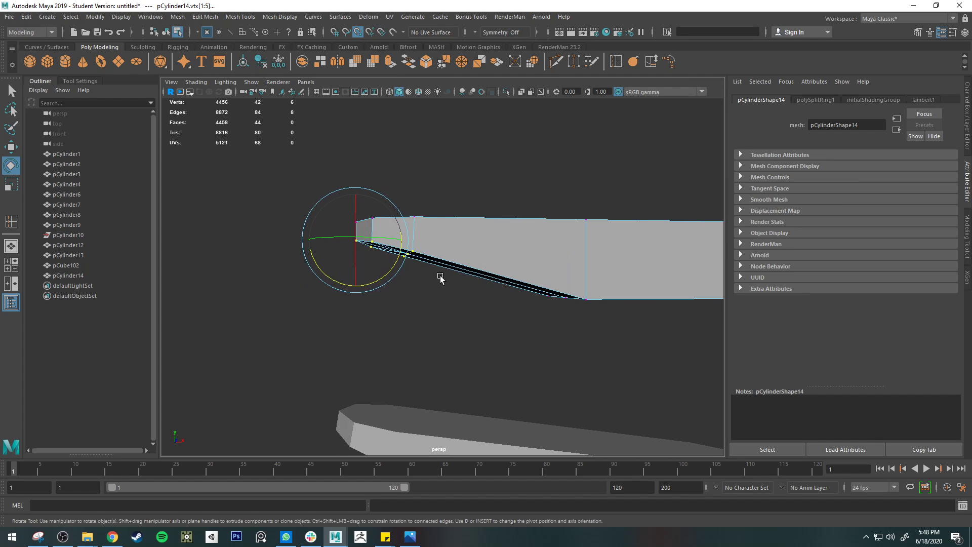
left_click_drag(601, 294, 572, 285, "alt")
key("ctrl+z")
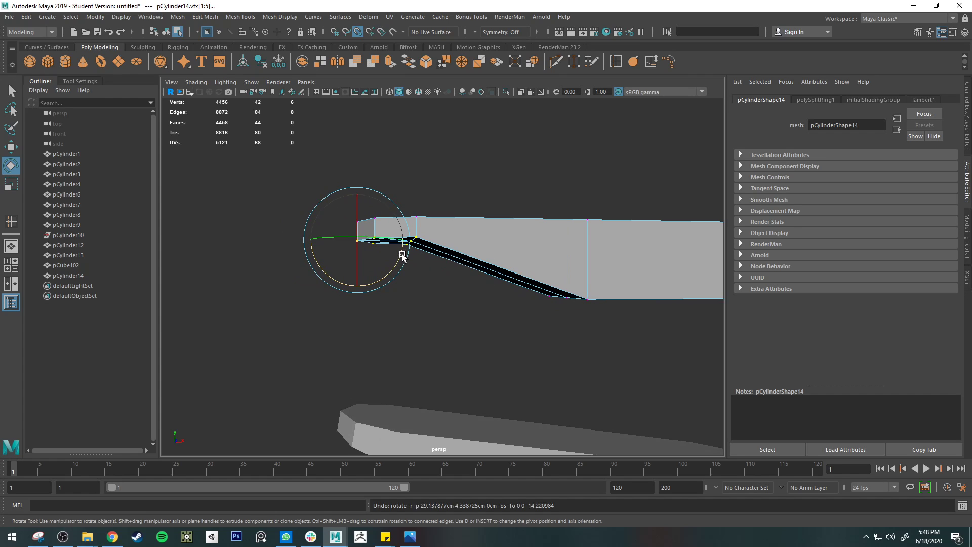
Step: Rotate the selected lower vertices about the outermost tip vertex to follow the slope of the bar's underside
left_click_drag(403, 257, 423, 282)
key("r")
mouse_move(398, 247)
left_mouse_down("alt")
mouse_move(373, 226)
mouse_move(387, 243)
left_mouse_up("alt")
Step: Try to orient the scale pivot of the selected vertices to the slanted underside's edges and faces, and undo the last pivot changes
key("d")
right_click_drag(387, 243, 424, 250, "alt")
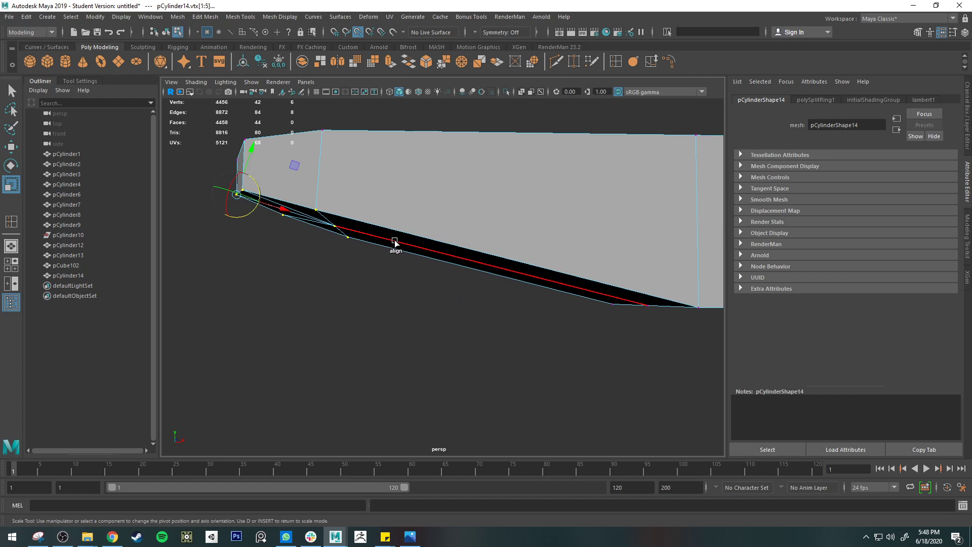
left_click(364, 234)
left_click_drag(406, 245, 356, 245, "alt")
left_click(348, 196)
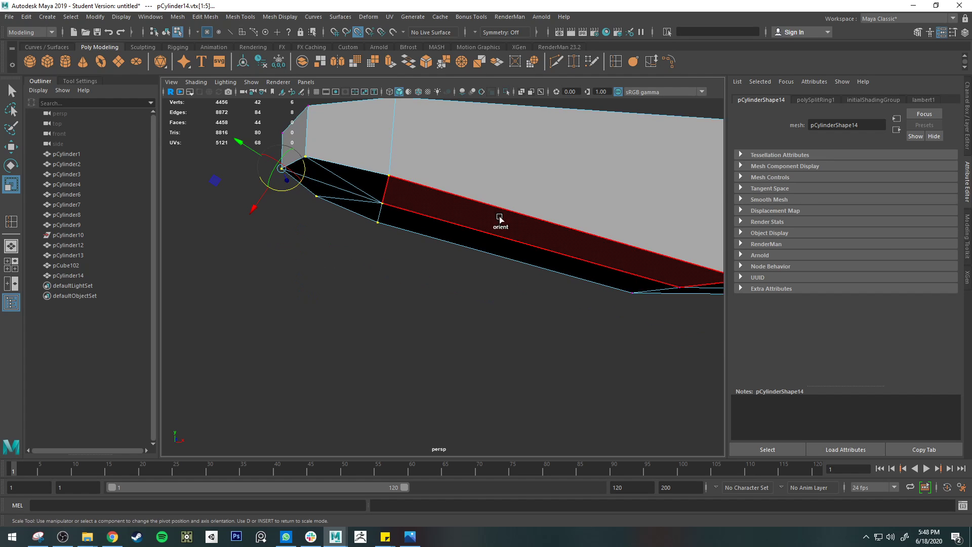
left_click(507, 235)
left_click(384, 204)
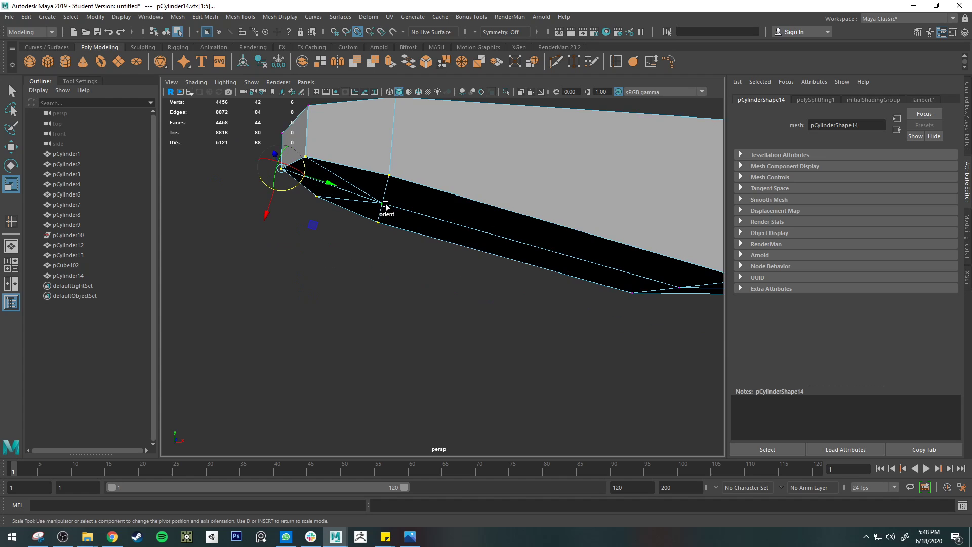
left_click_drag(334, 226, 335, 229, "alt")
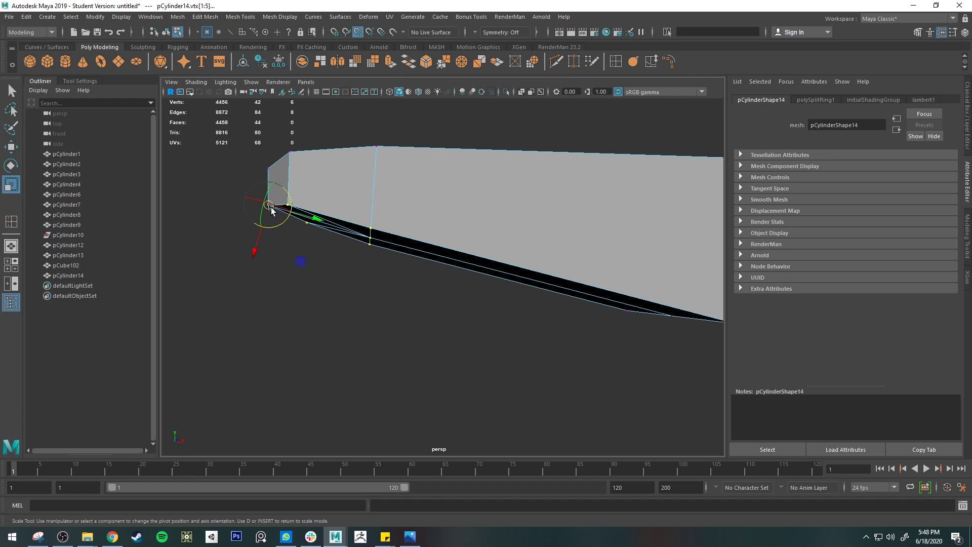
key("d")
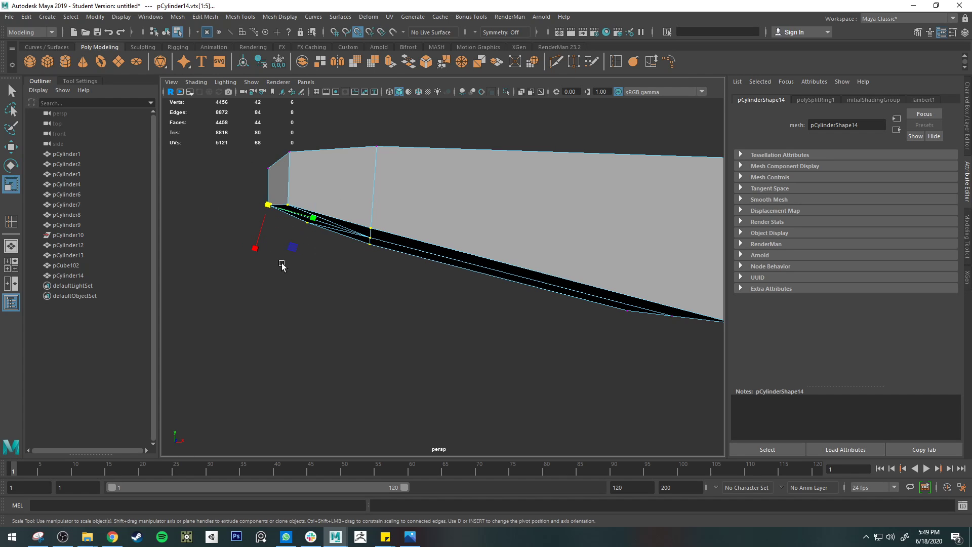
key("w")
key("d")
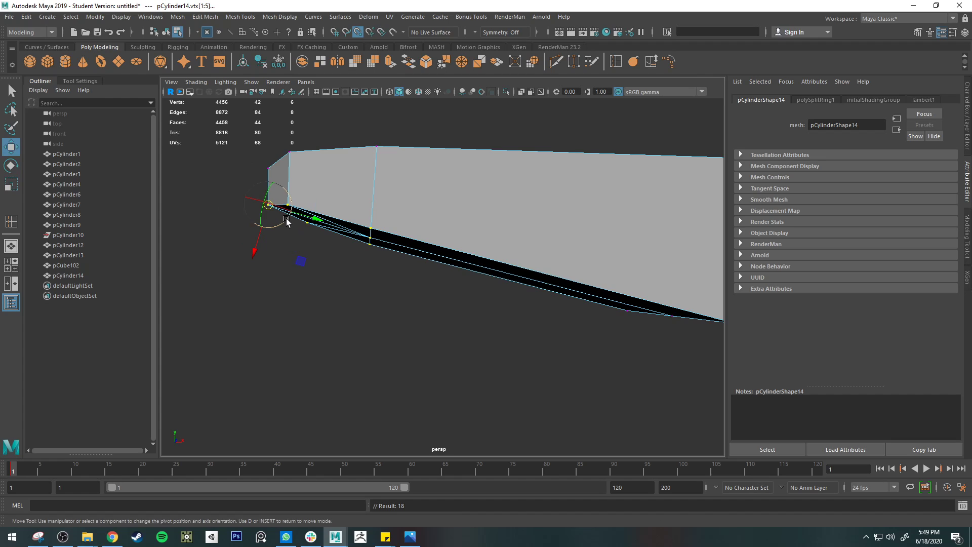
key("ctrl+z")
key("ctrl+z")
key("ctrl+z")
key("ctrl+z")
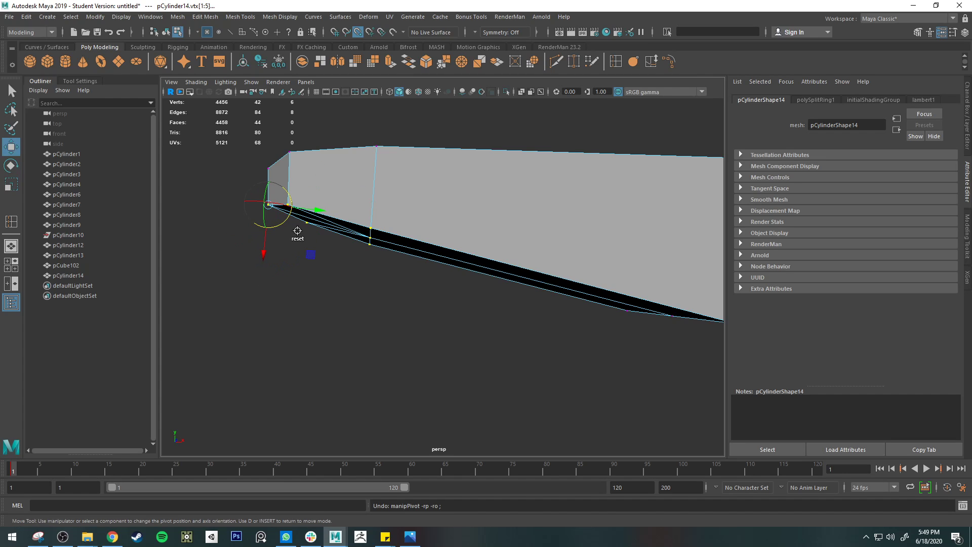
Step: Rotate the selected vertices' pivot so its axis follows the slope of the bar's underside
left_click_drag(294, 213, 289, 219)
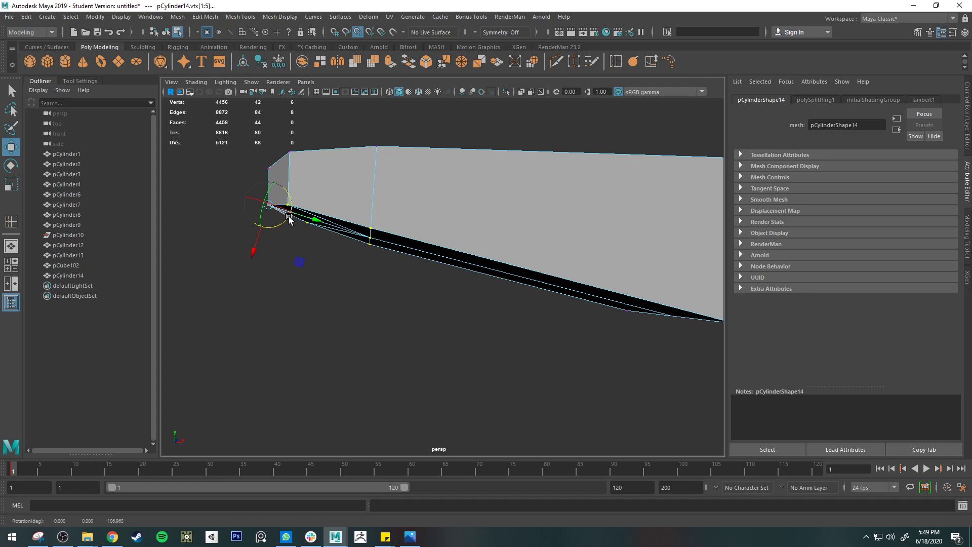
key("e")
key("r")
Step: Scale the selected vertices flat along the slanted underside at the tapered end, and deselect the bar
left_click_drag(254, 249, 289, 197)
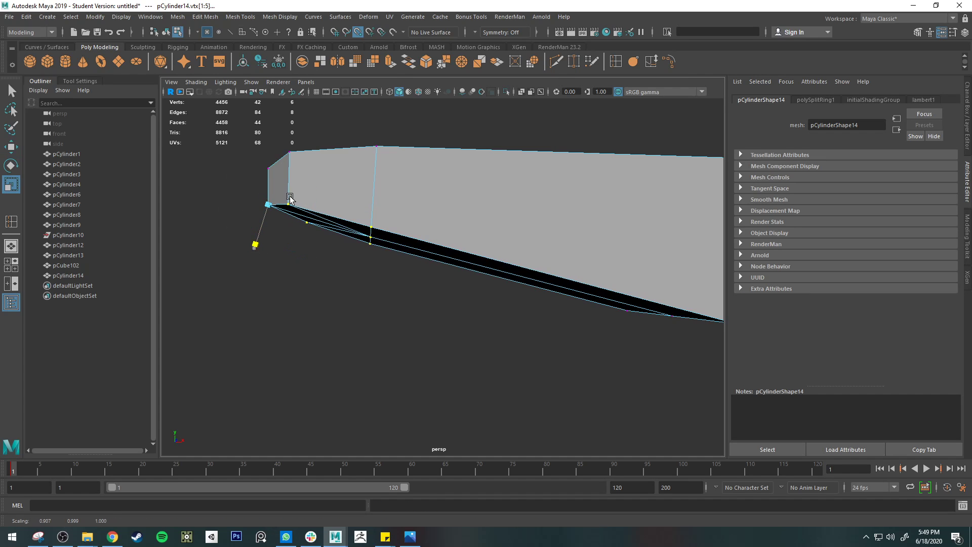
left_click_drag(340, 122, 331, 81)
scroll(343, 182, "down", 5)
middle_click_drag(363, 220, 346, 223, "alt")
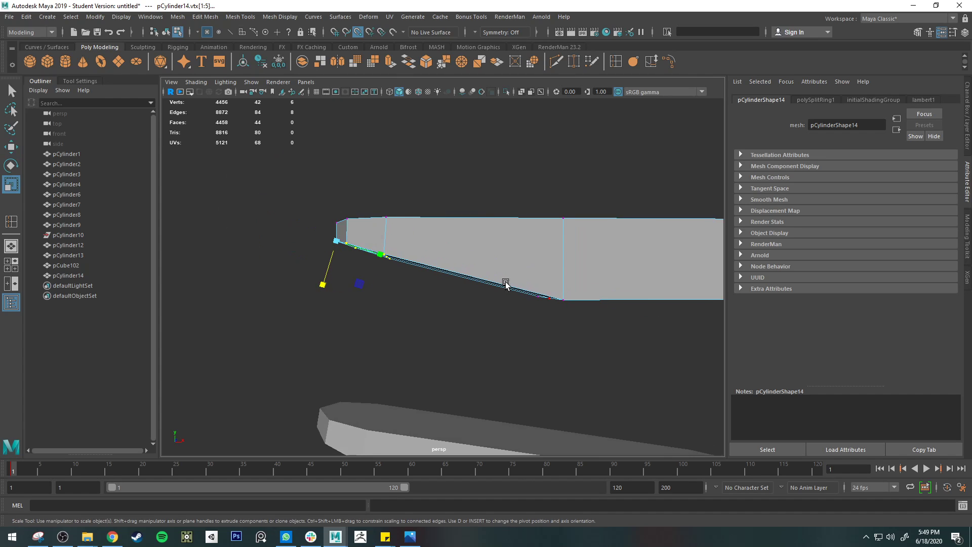
left_click_drag(546, 296, 467, 268, "alt")
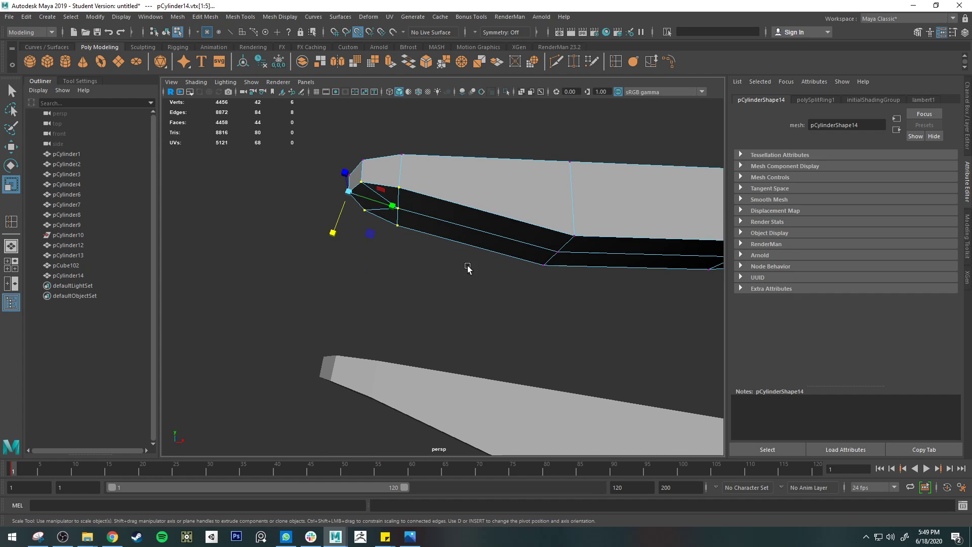
left_click_drag(330, 238, 397, 109)
key("q")
right_click_drag(450, 204, 475, 187)
left_click(463, 268)
scroll(463, 269, "down", 4)
left_click_drag(465, 272, 494, 238, "alt")
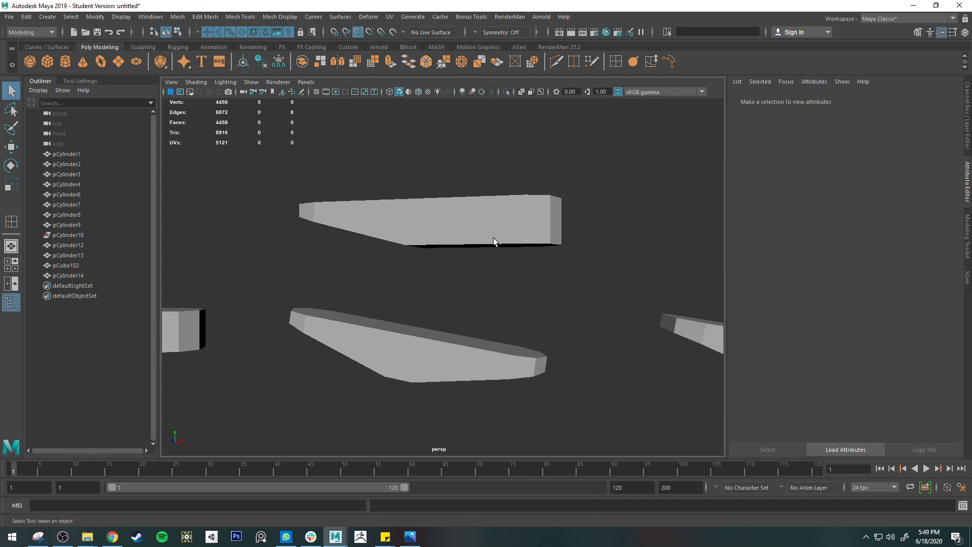
Step: Select the lower vertices at the bar's right end and raise them to taper that side of the underside
left_click(518, 240)
mouse_move(519, 239)
right_mouse_down()
mouse_move(486, 228)
mouse_move(517, 245)
right_mouse_up()
middle_click_drag(516, 245, 432, 226, "alt")
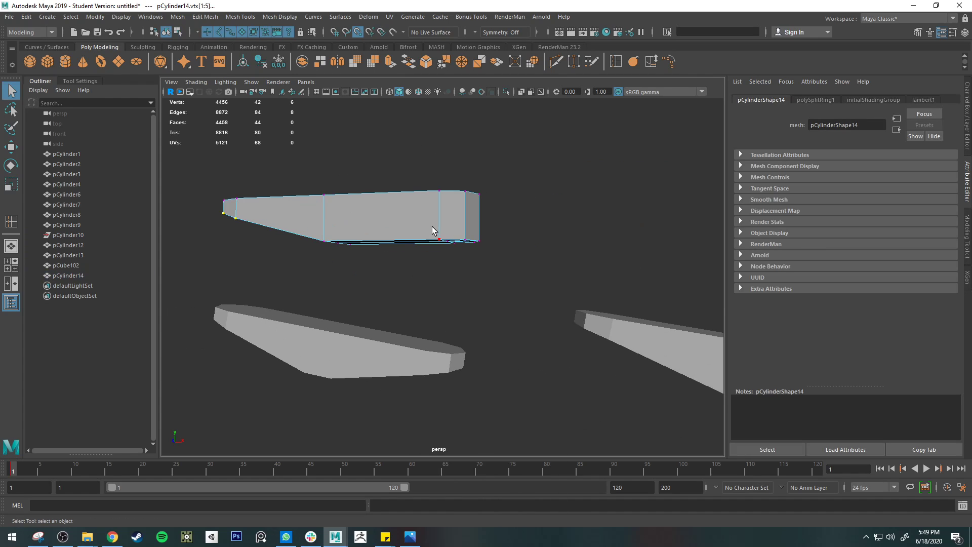
left_click_drag(432, 226, 514, 256)
key("w")
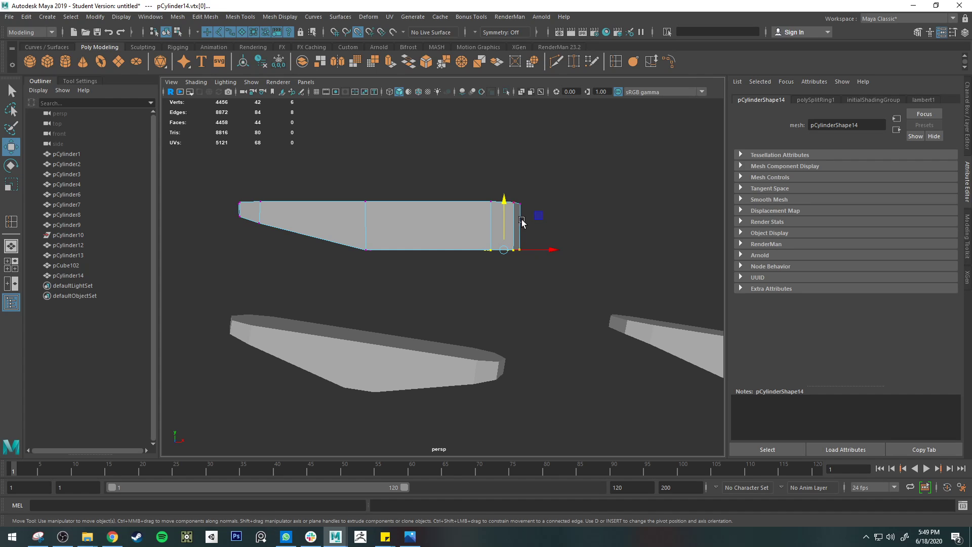
left_click_drag(504, 198, 504, 191)
key("ctrl+z")
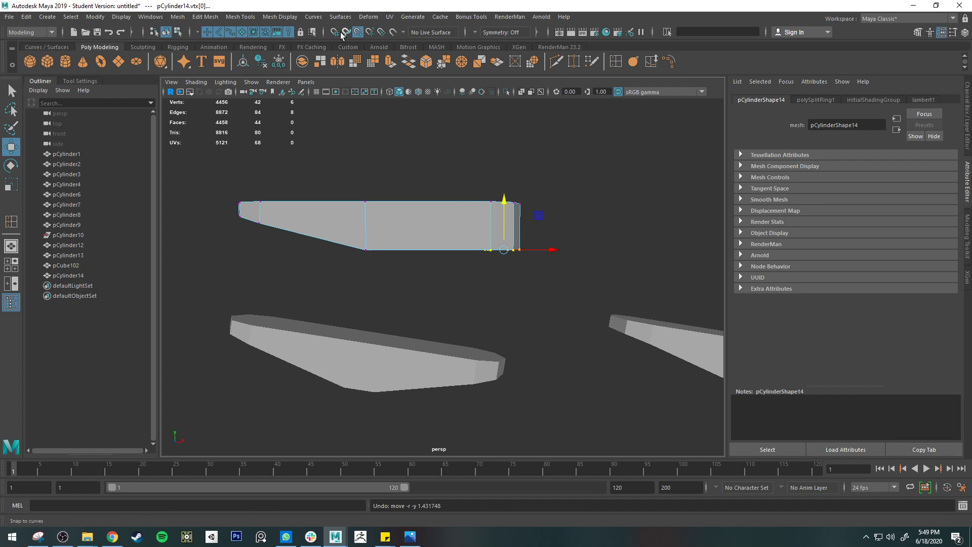
left_click_drag(503, 203, 504, 182)
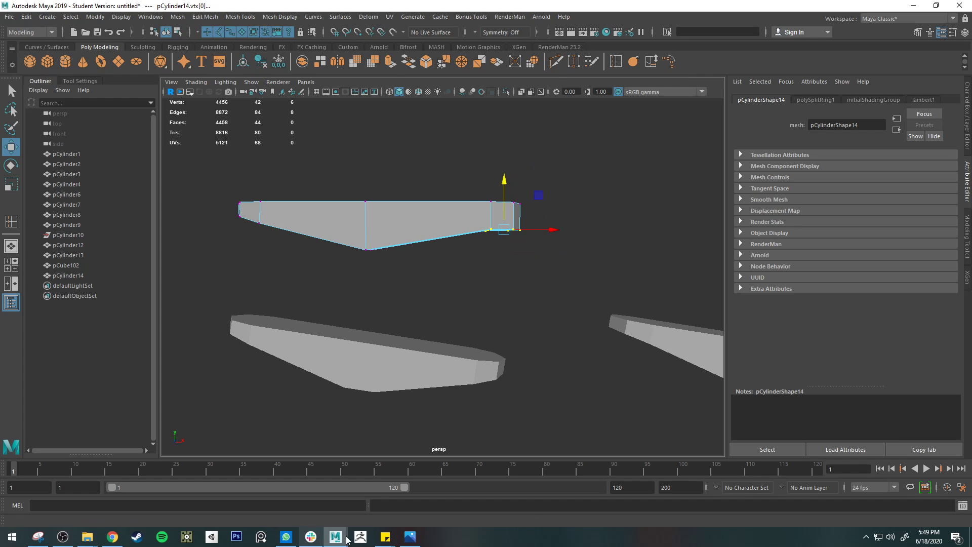
Step: Check the clothespin reference photo and raise the right end's lower vertices further to thin that end
left_click(412, 536)
left_click(413, 537)
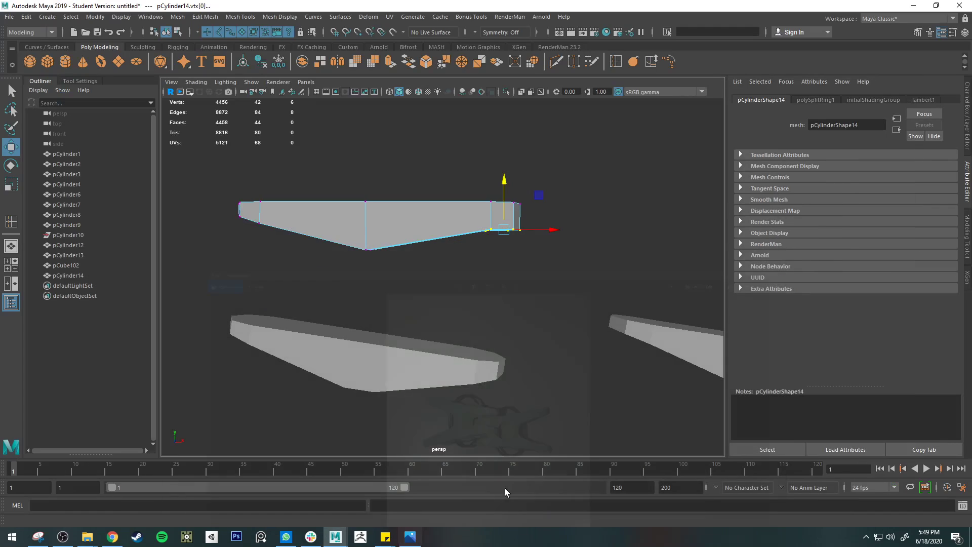
left_click_drag(509, 187, 503, 174)
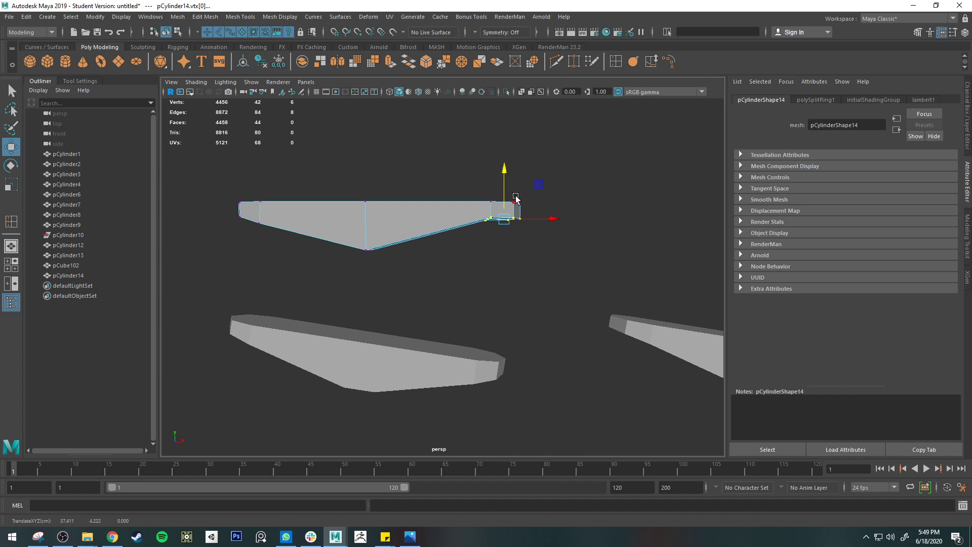
Step: Snap the pivot of the selected lower vertices to the outermost vertex at the bar's right end
key("d")
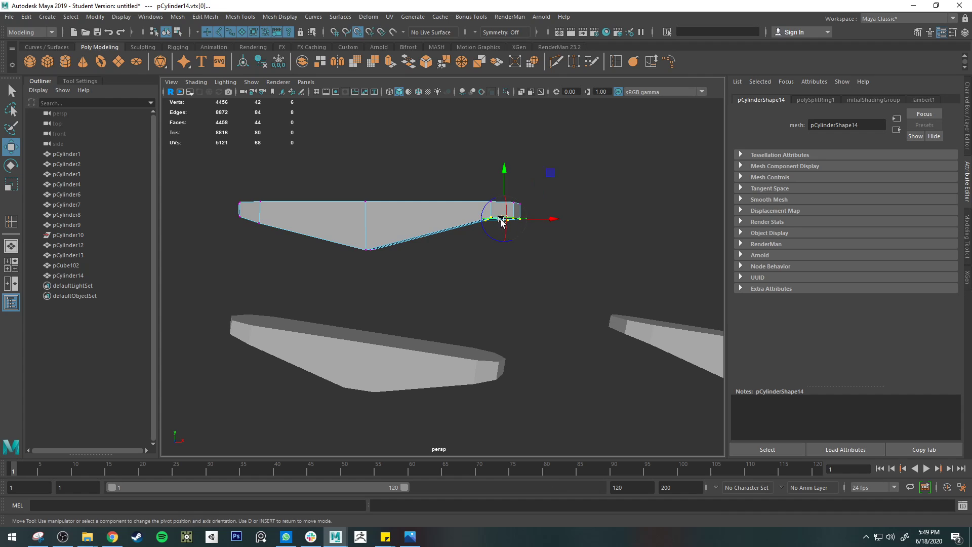
key("e")
key("r")
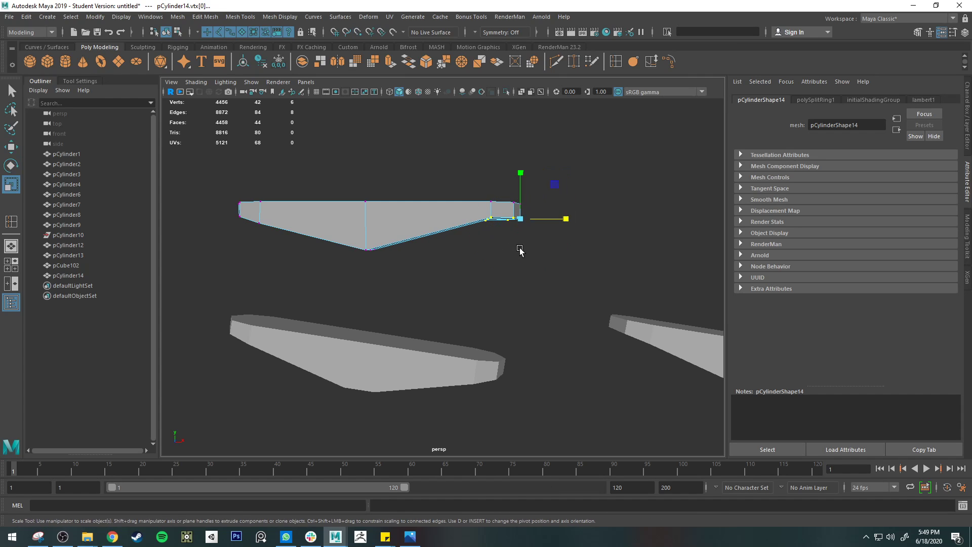
key("e")
key("r")
key("e")
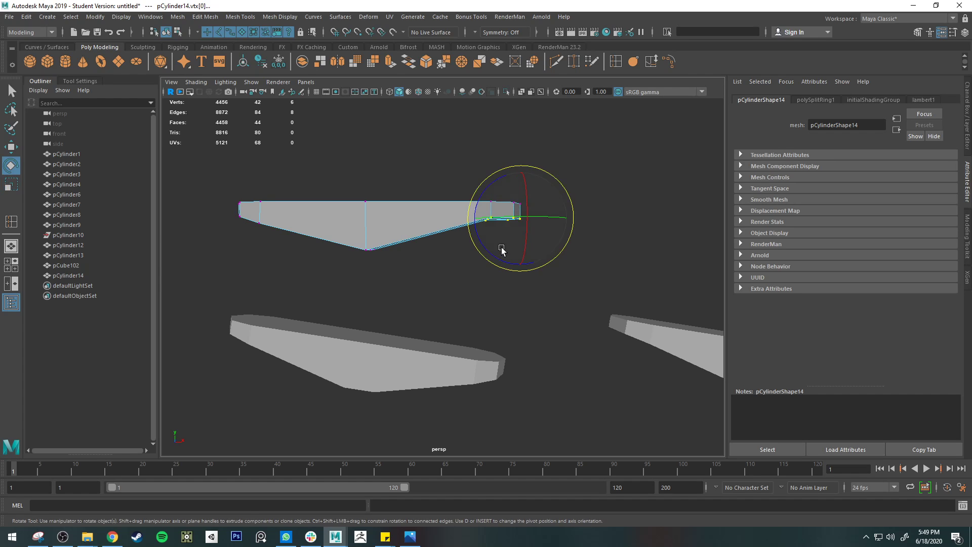
Step: Rotate the pivot about 10.6 degrees to match the right-hand slope and scale the selected vertices flat along it
key("d")
scroll(522, 258, "up", 5)
scroll(462, 211, "down", 3)
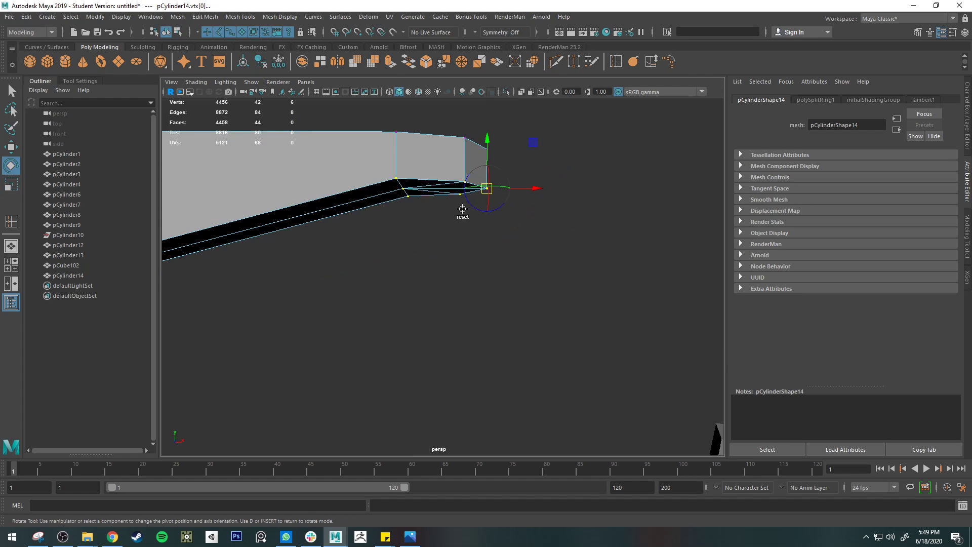
left_click_drag(474, 207, 477, 208)
left_click_drag(470, 245, 485, 231, "alt")
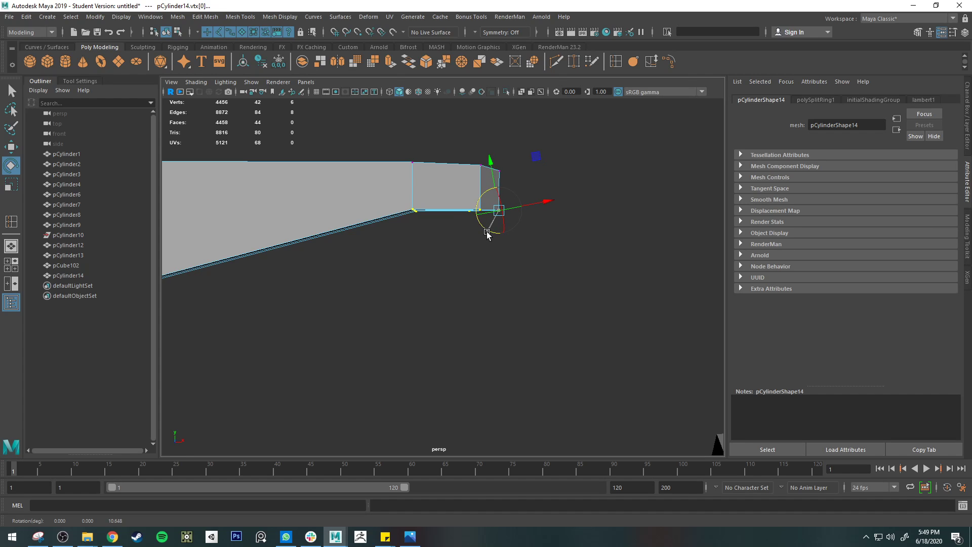
key("r")
scroll(489, 174, "down", 4)
left_click_drag(464, 199, 498, 290)
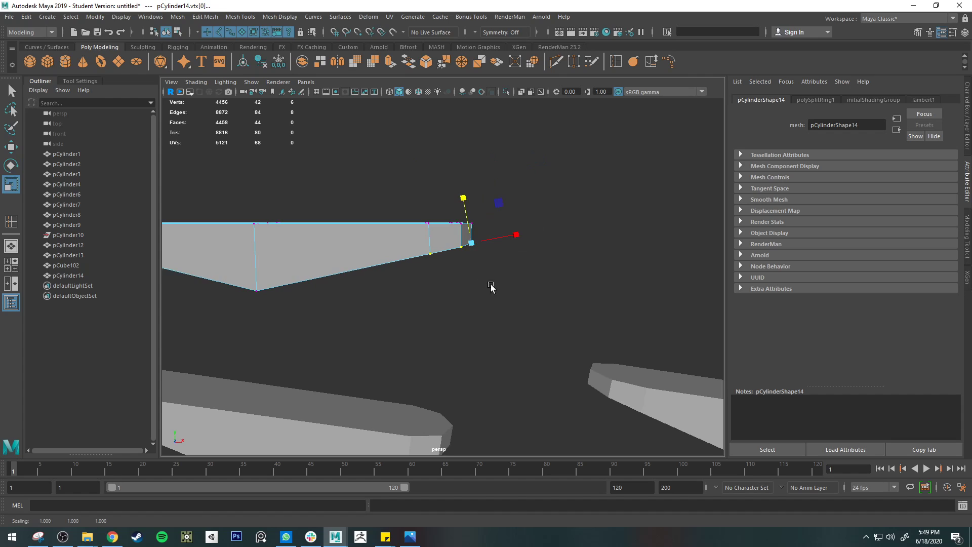
key("w")
left_click_drag(483, 200, 445, 199)
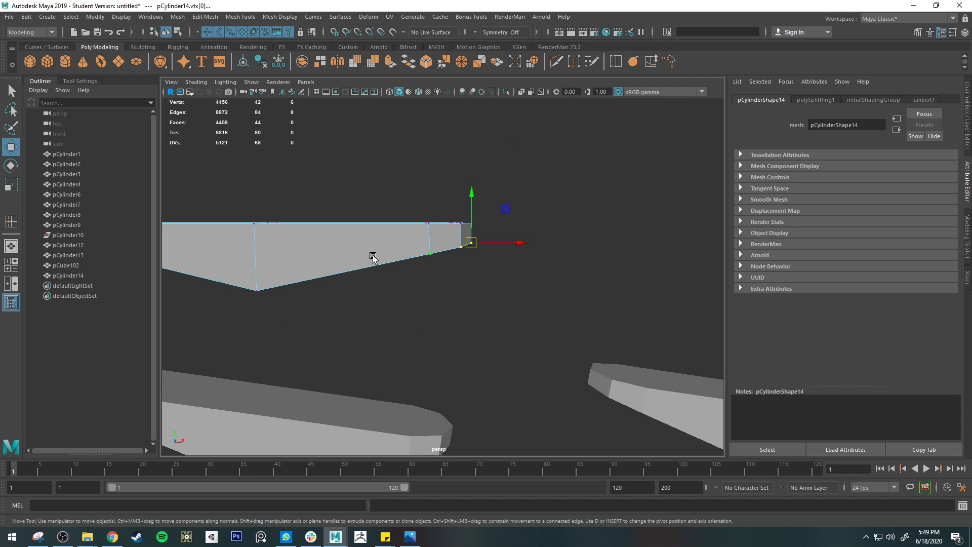
key("e")
key("r")
key("q")
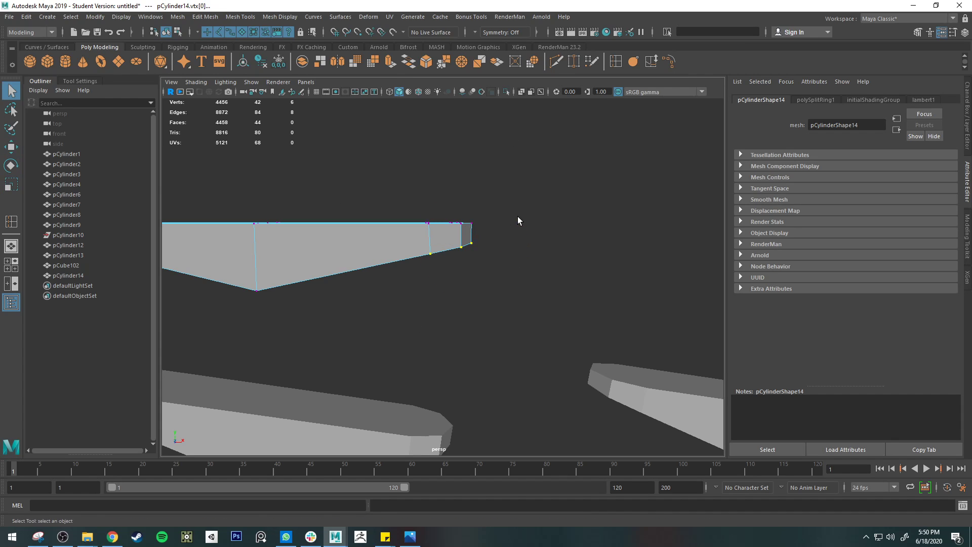
key("w")
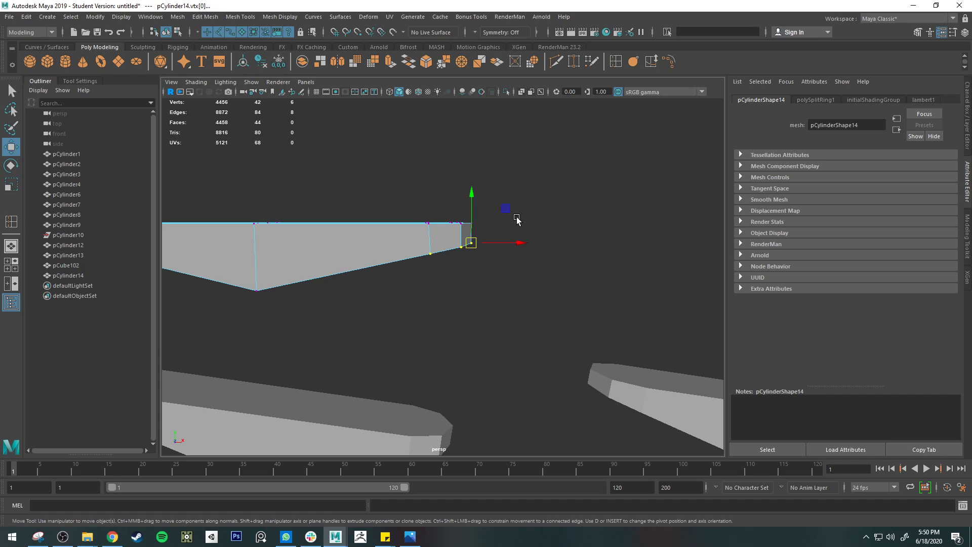
Step: Try the World and Component axis orientations in the Move tool's settings and return the orientation to Object
key("w")
left_click(482, 271)
left_click(82, 82)
left_click(102, 120)
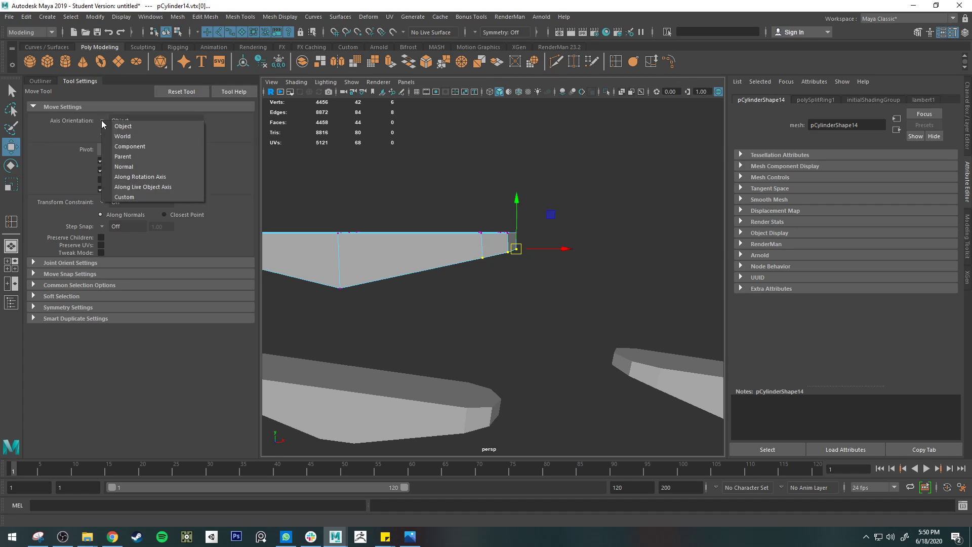
left_click(128, 135)
left_click(107, 123)
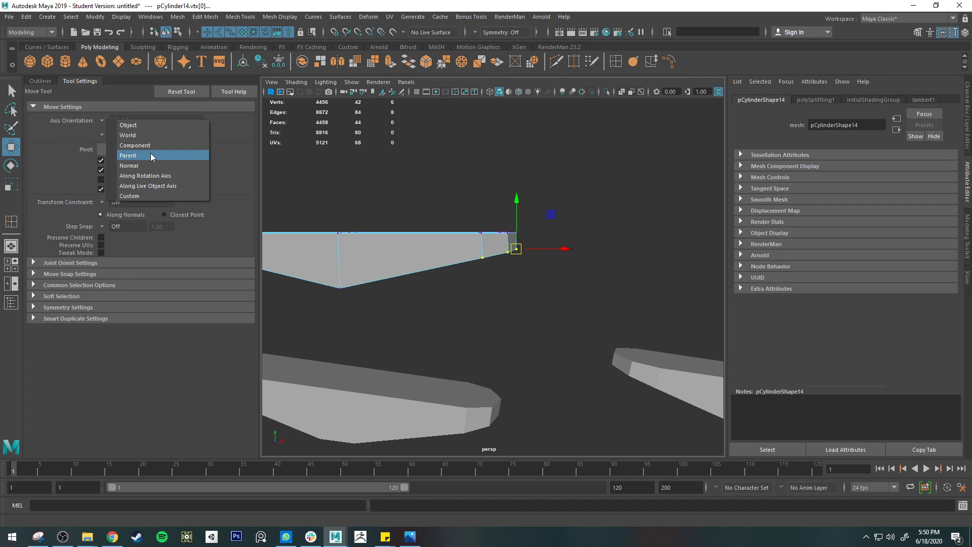
left_click(145, 146)
left_click(107, 125)
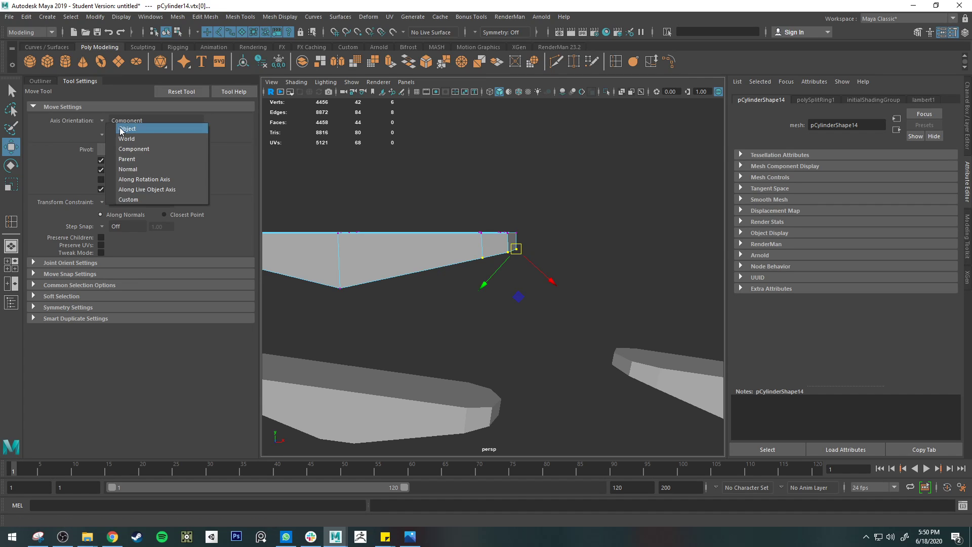
left_click(127, 128)
Step: Raise the right end's lower vertices slightly, rotate them to align with the underside slope, and return the bar to object mode
left_click_drag(521, 200, 521, 191)
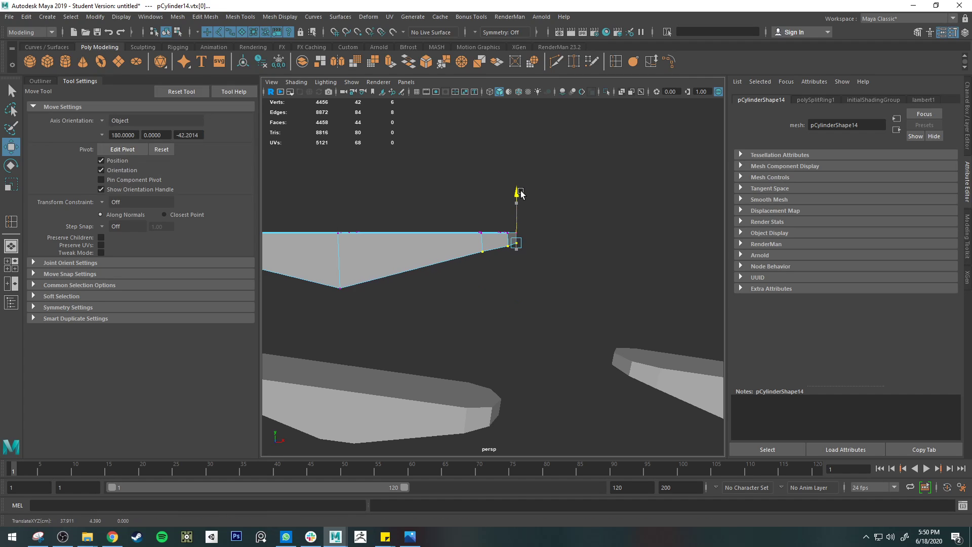
key("e")
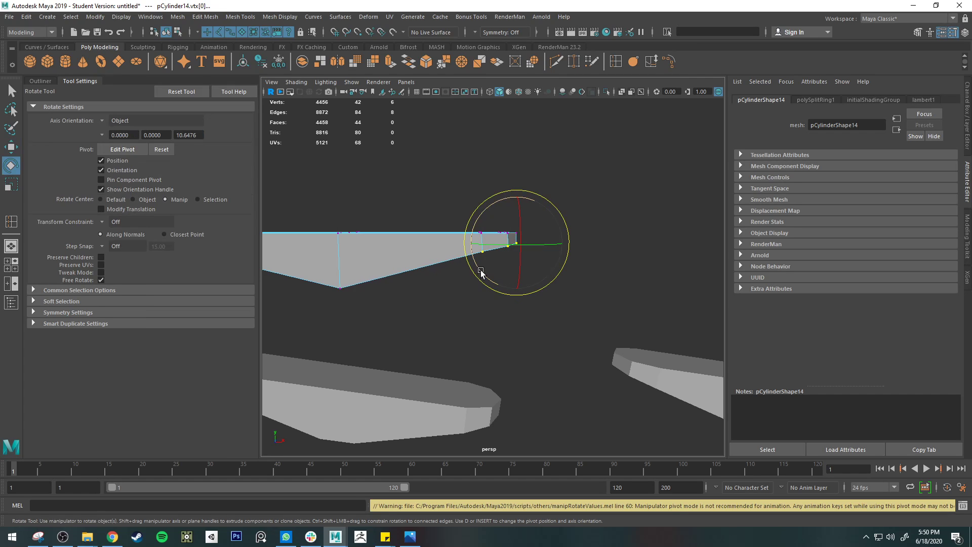
left_click_drag(481, 269, 481, 273)
scroll(473, 287, "down", 5)
middle_click_drag(455, 304, 471, 284, "alt")
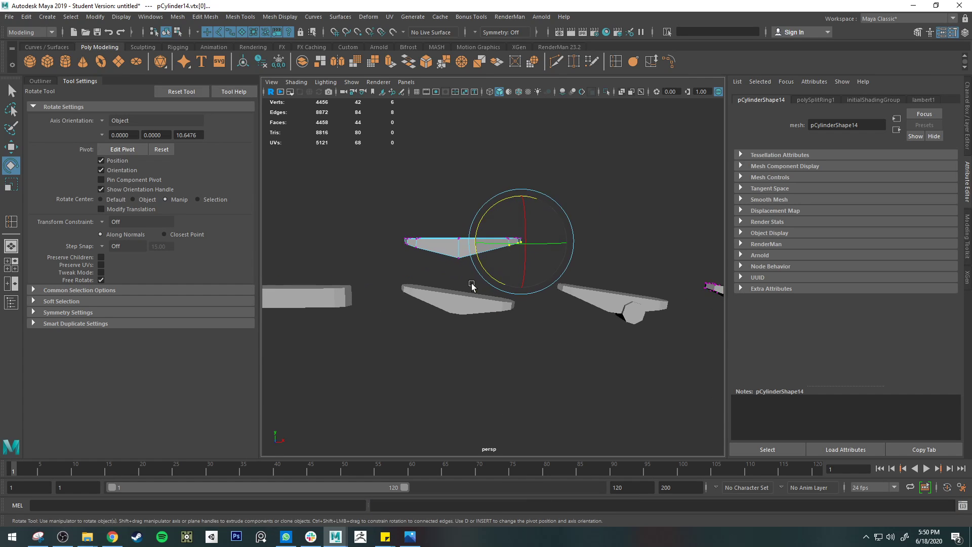
scroll(476, 274, "up", 6)
key("1")
right_click_drag(487, 224, 521, 185)
scroll(500, 282, "down", 3)
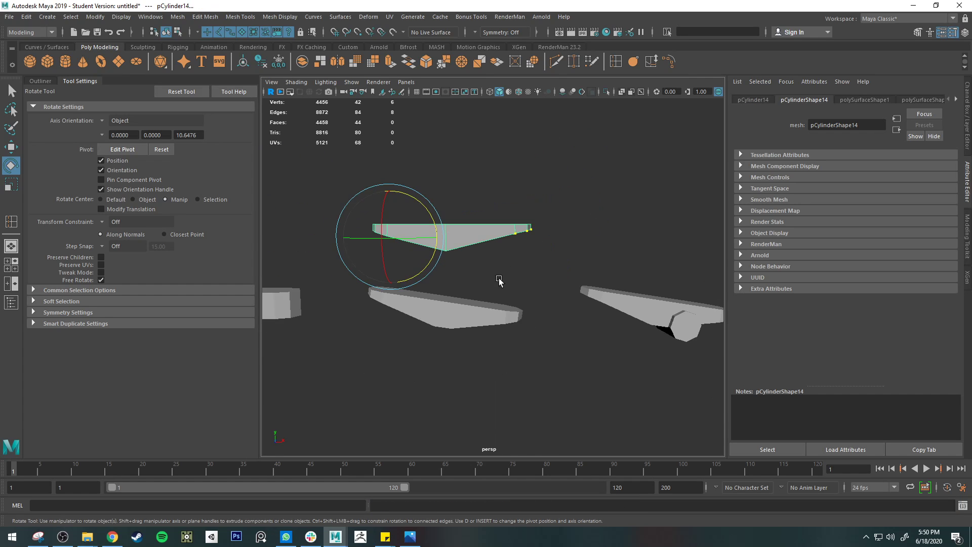
Step: Insert an edge loop in the tapered bar right beside its central vertical edge loop
left_click(484, 333)
left_click(484, 333)
scroll(462, 343, "up", 5)
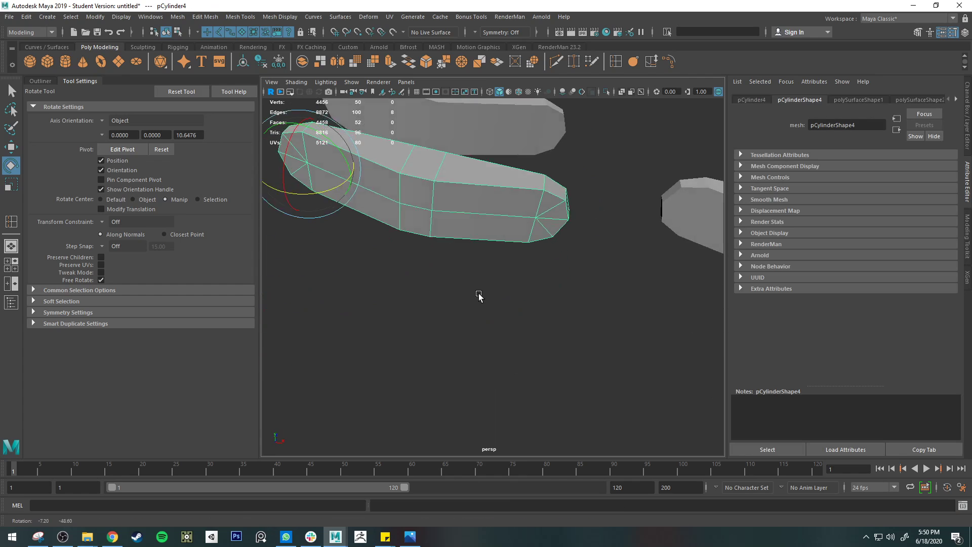
left_click(460, 215)
key("f")
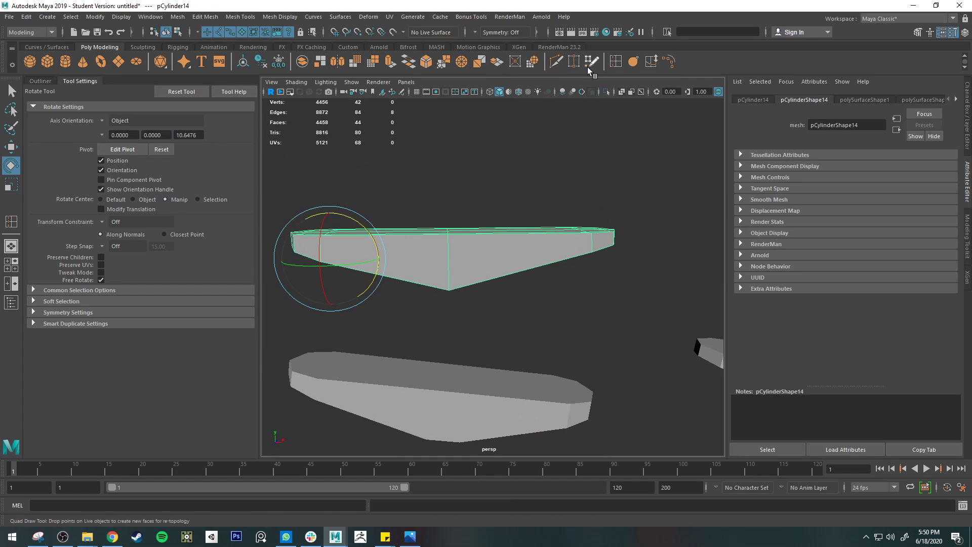
left_click(615, 60)
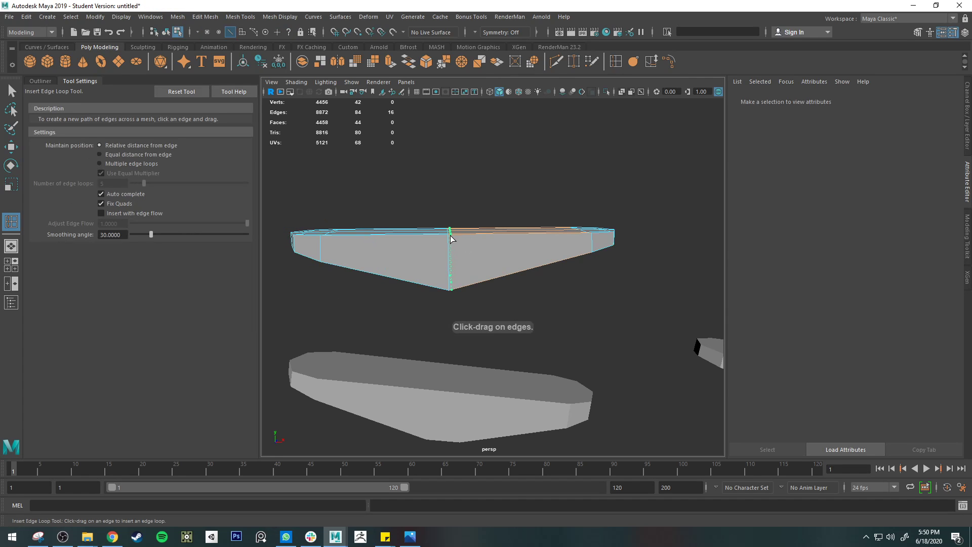
left_click_drag(453, 235, 455, 235)
key("q")
right_click_drag(457, 257, 434, 260)
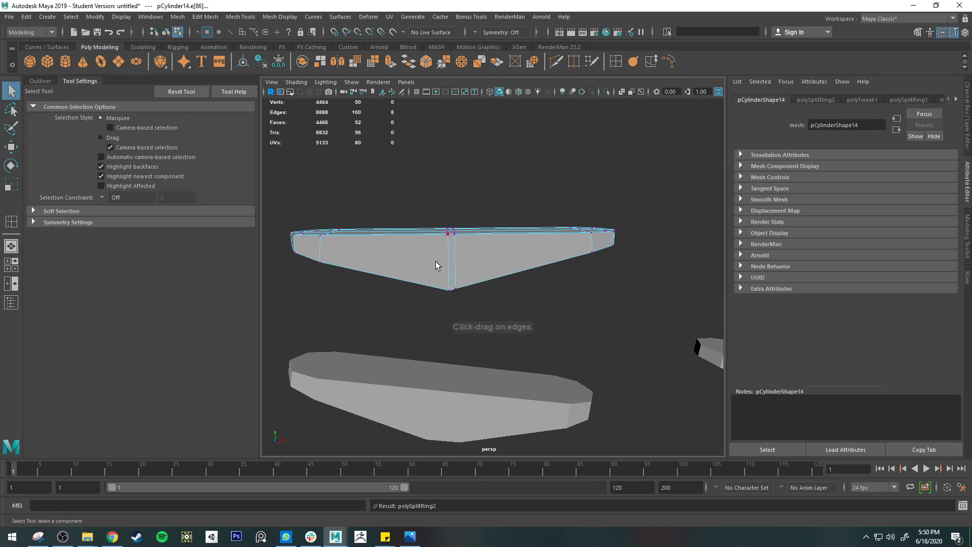
left_click_drag(434, 260, 451, 246, "alt")
left_click_drag(429, 173, 456, 402)
key("e")
key("r")
key("q")
key("e")
key("r")
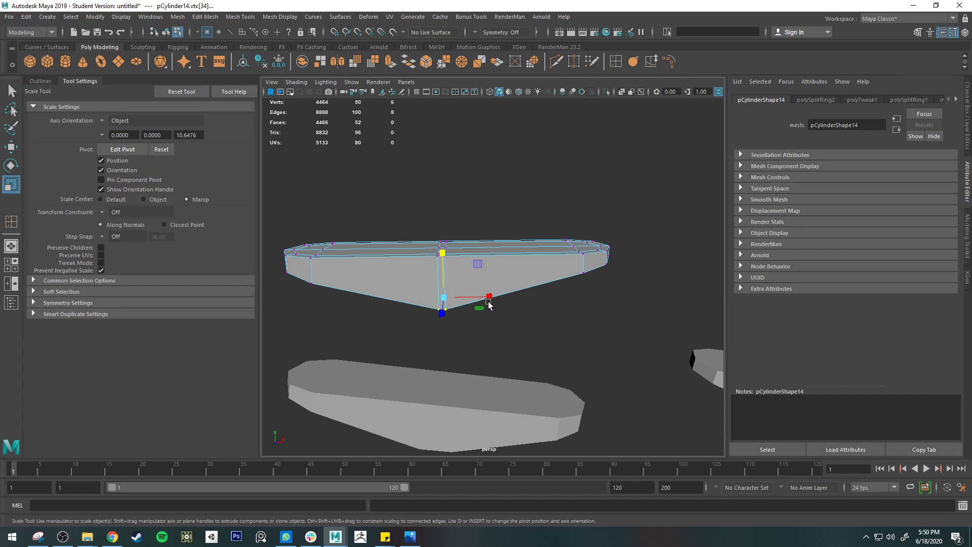
Step: Move the new edge loop slightly right to widen the flat at the bar's lowest point, and return to object mode
key("q")
right_click_drag(445, 270, 450, 253)
double_click(447, 277)
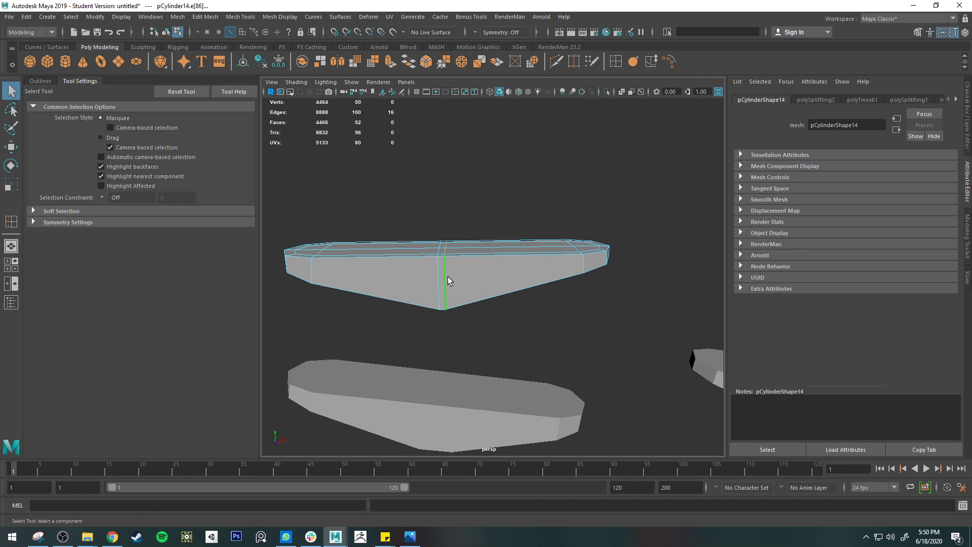
key("w")
left_click_drag(491, 271, 501, 269)
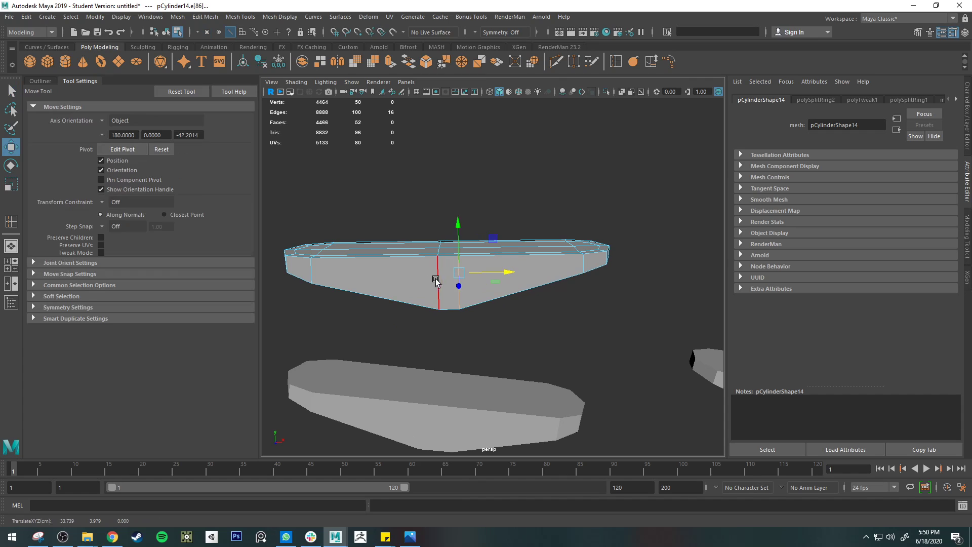
double_click(437, 279)
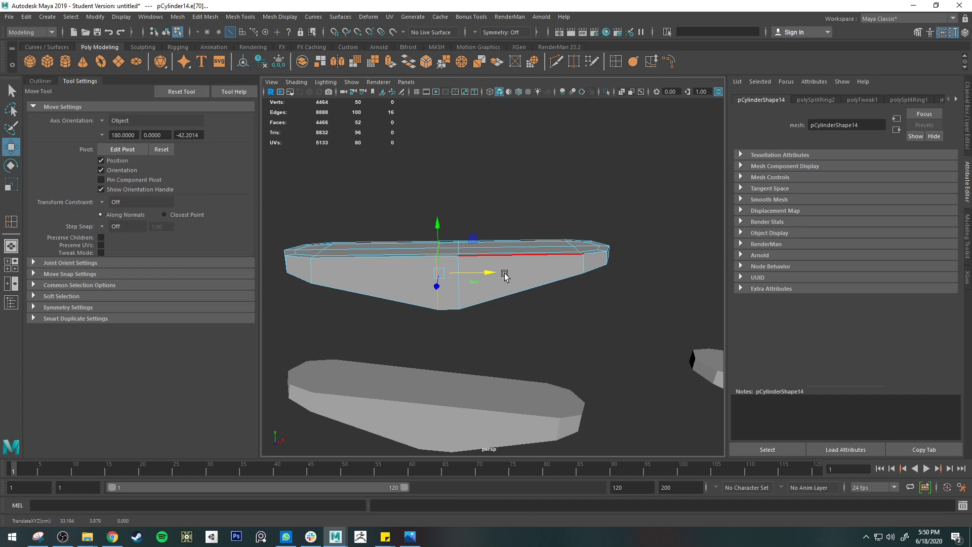
key("q")
right_click_drag(512, 263, 528, 258)
Step: Find the arm stage with a cylinder overlapping its underside and compare it with the round hole in the clothespins.jpg photo
scroll(528, 259, "down", 4)
left_click_drag(530, 286, 530, 279, "alt")
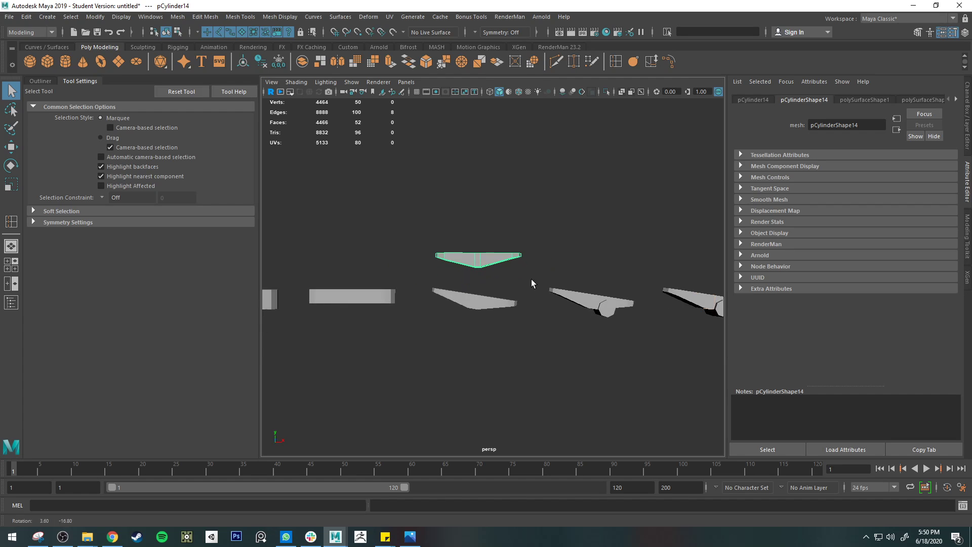
middle_click_drag(559, 287, 489, 274, "alt")
left_click(494, 276)
middle_click_drag(584, 351, 517, 323, "alt")
scroll(477, 263, "up", 6)
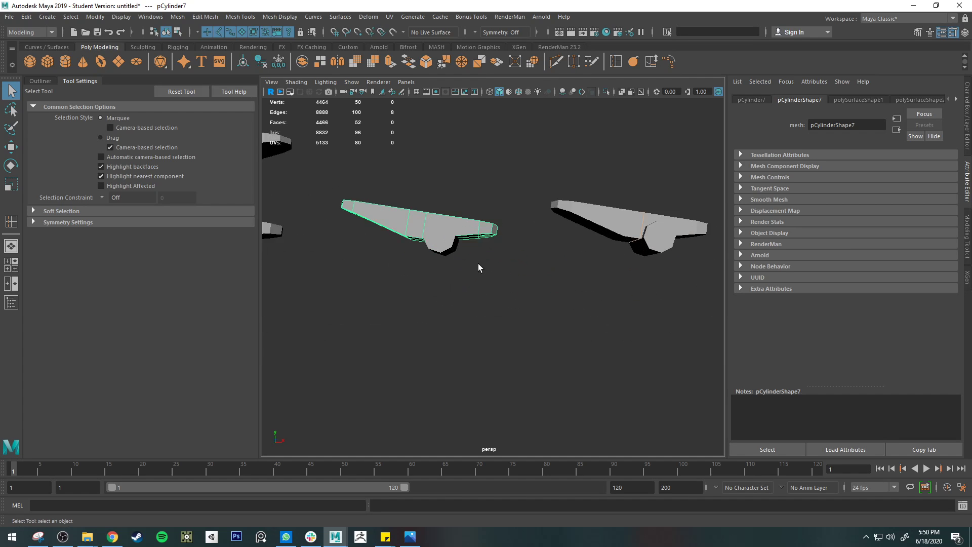
scroll(463, 244, "down", 2)
left_click(410, 536)
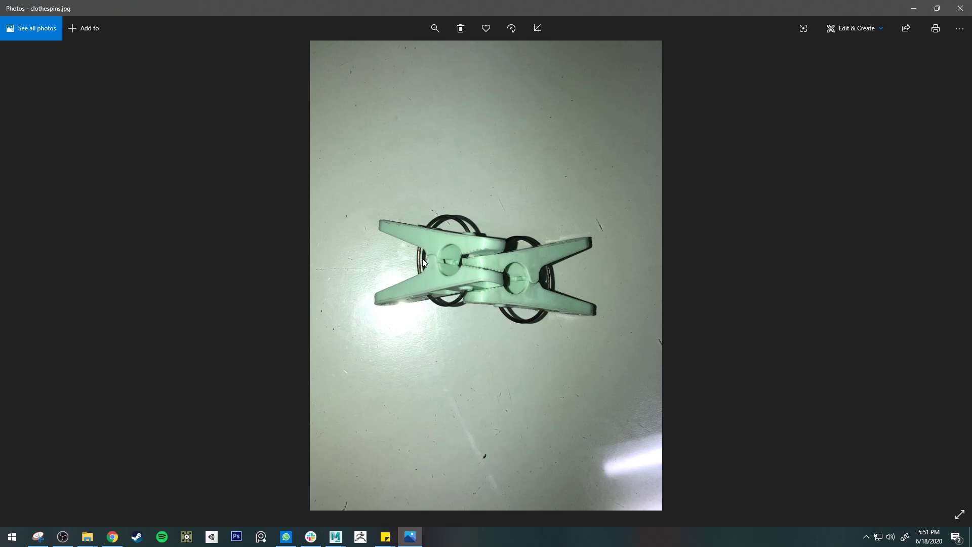
left_click(912, 5)
Step: Examine how the eight-sided cylinder intersects the arm's underside, selecting the arm and cylinder together and the cylinder alone
left_click_drag(425, 268, 482, 306, "alt")
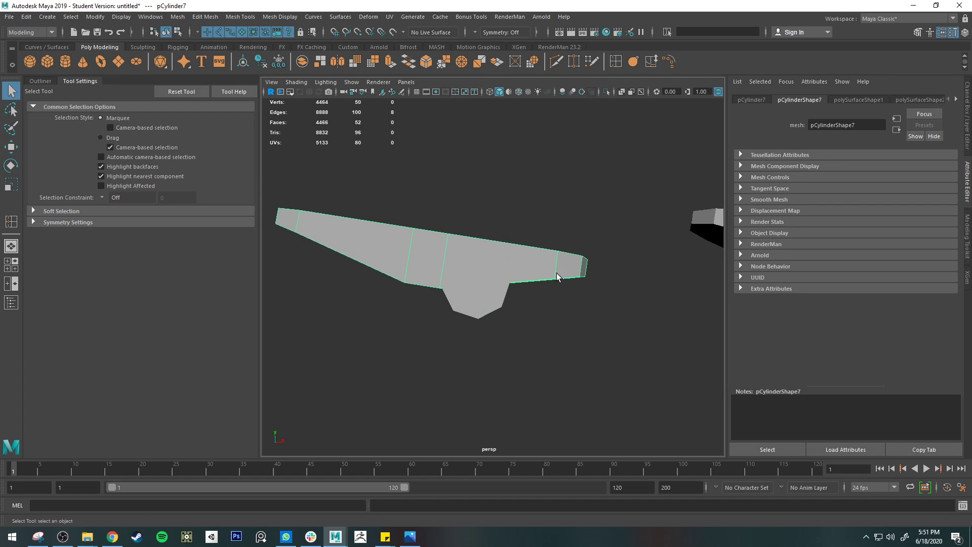
left_click(513, 290)
left_click(542, 261)
left_click_drag(524, 300, 494, 239, "alt")
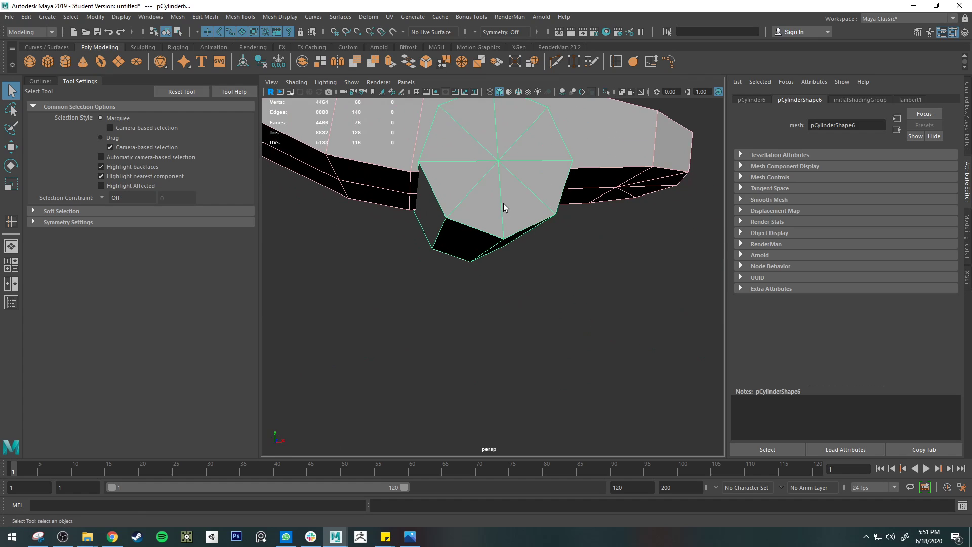
key("w")
left_click(484, 246)
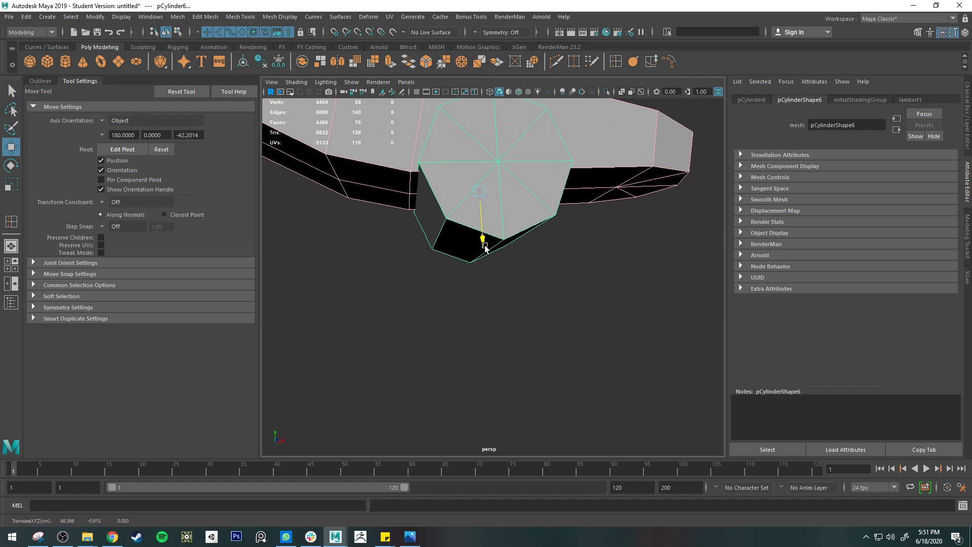
left_click(607, 282)
left_click(491, 247)
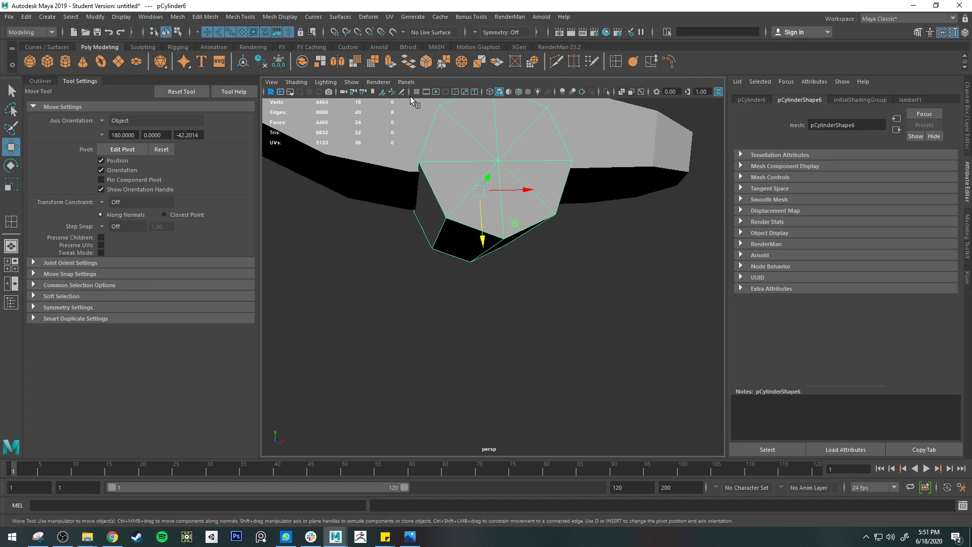
Step: Turn on wireframe on shaded and inspect the cylinder's vertices against the arm's edges
left_click(518, 92)
left_click_drag(501, 167, 496, 230, "alt")
left_click_drag(495, 291, 494, 292)
left_click_drag(558, 281, 527, 255, "alt")
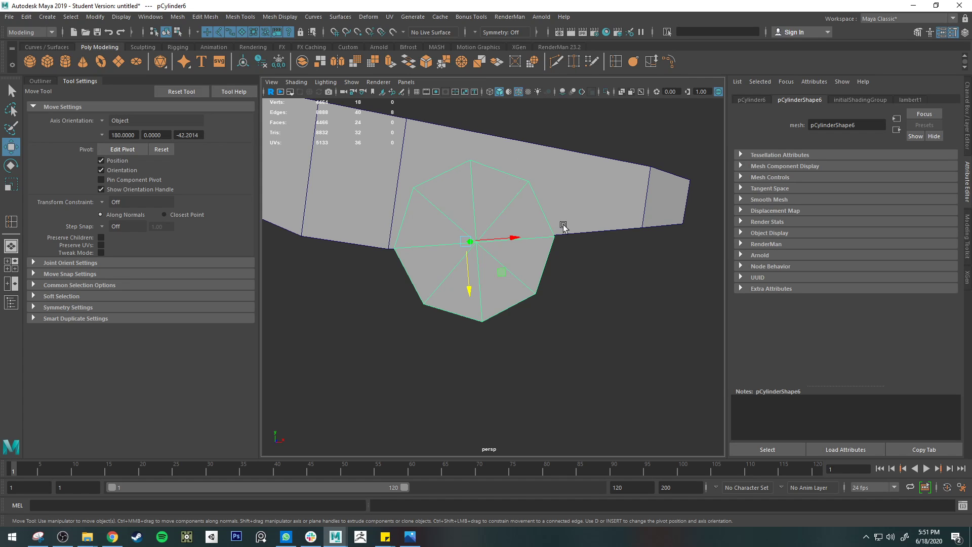
mouse_move(506, 336)
left_mouse_down("alt")
mouse_move(506, 317)
mouse_move(499, 332)
left_mouse_up("alt")
scroll(498, 313, "down", 6)
left_click(492, 253)
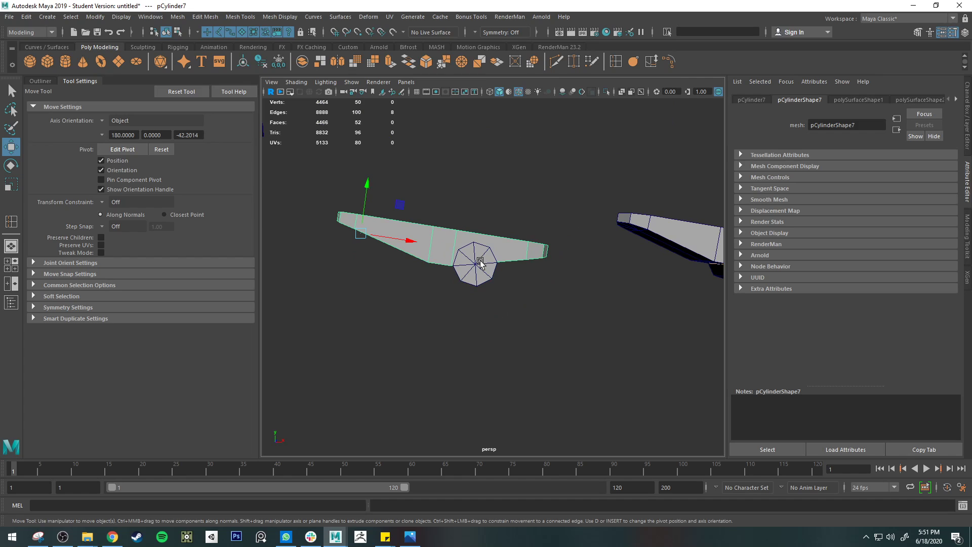
left_click(480, 261, "shift")
Step: Examine the next arm stage, checking how its additional edge loops line up with the cylinder's vertices
middle_click_drag(569, 310, 474, 285, "alt")
middle_click_drag(449, 181, 268, 146, "alt")
scroll(521, 192, "up", 6)
middle_click_drag(405, 127, 501, 253, "alt")
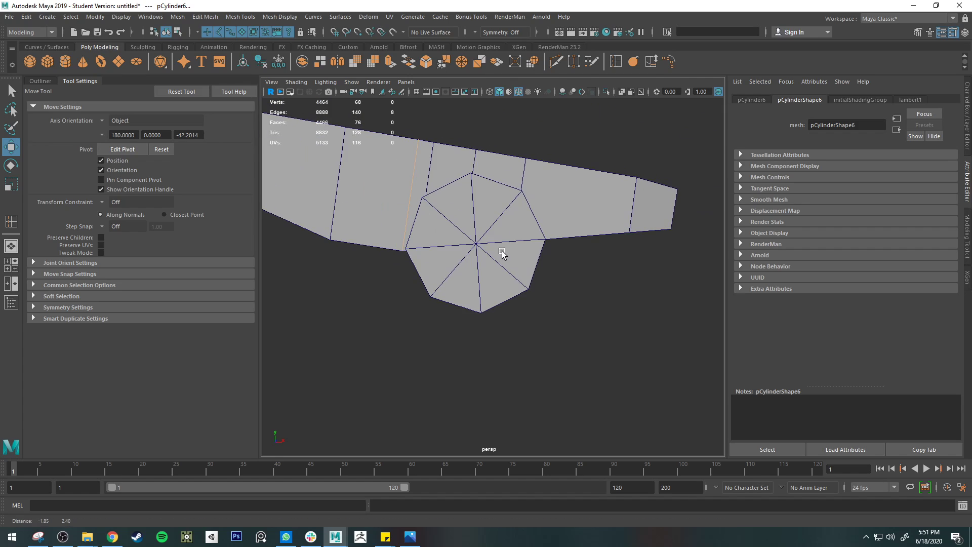
left_click(461, 165)
left_click_drag(532, 181, 538, 201, "alt")
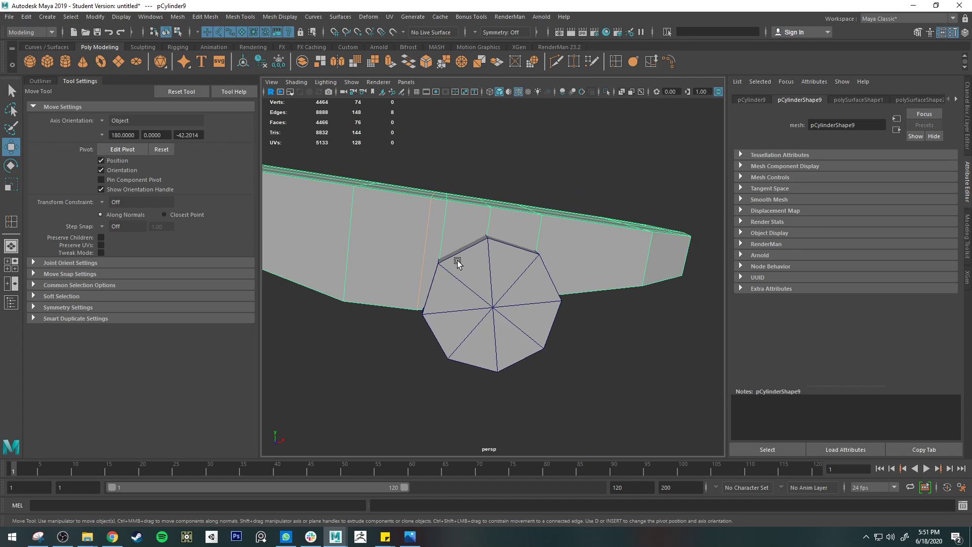
left_click_drag(509, 260, 453, 257, "alt")
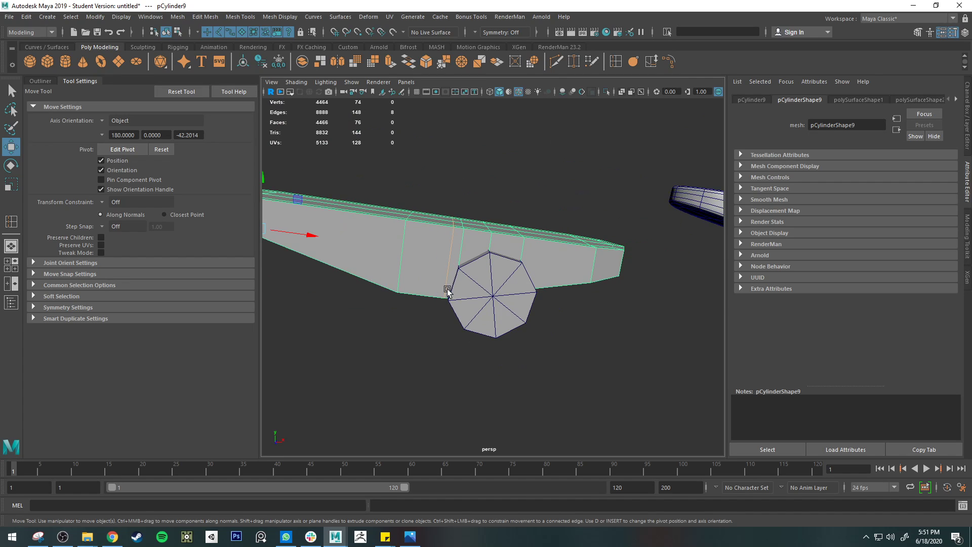
left_click_drag(449, 292, 407, 286, "alt")
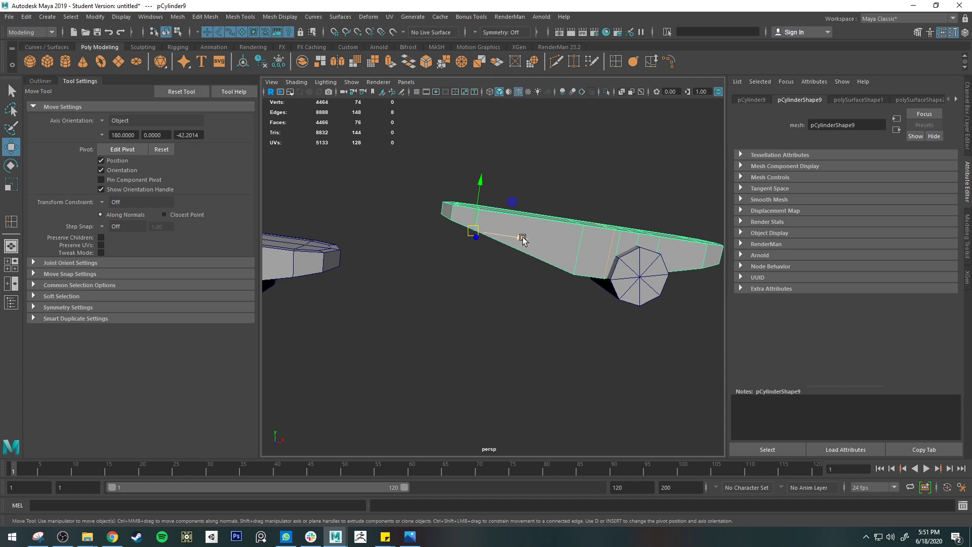
left_click_drag(521, 234, 560, 169)
key("ctrl+z")
right_click_drag(599, 256, 565, 229)
double_click(608, 257)
left_click(517, 321)
Step: Insert three edge loops across the arm, aligned with the cylinder's three upper vertices, and return to object mode
left_click_drag(516, 321, 487, 280, "alt")
scroll(450, 219, "up", 3)
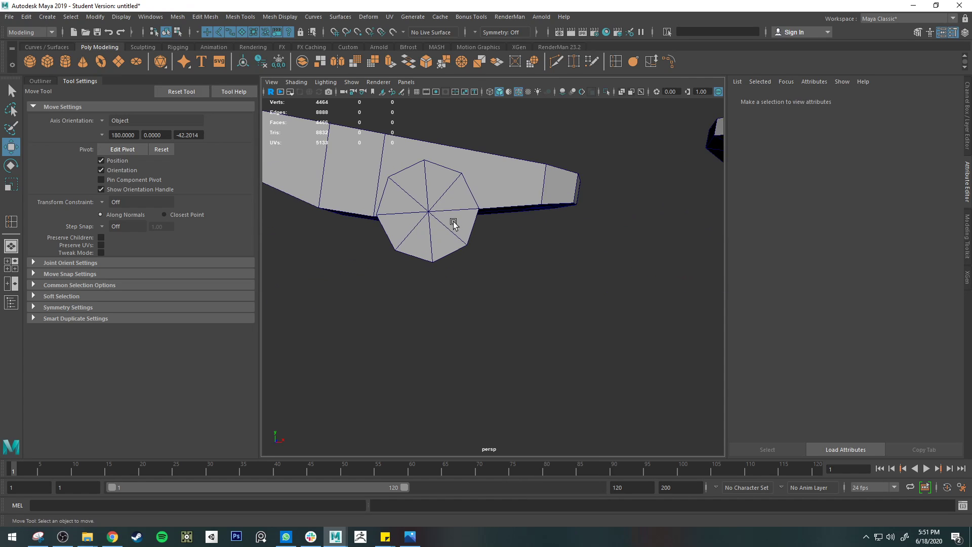
left_click(440, 207)
left_click_drag(439, 208, 489, 250, "alt")
key("q")
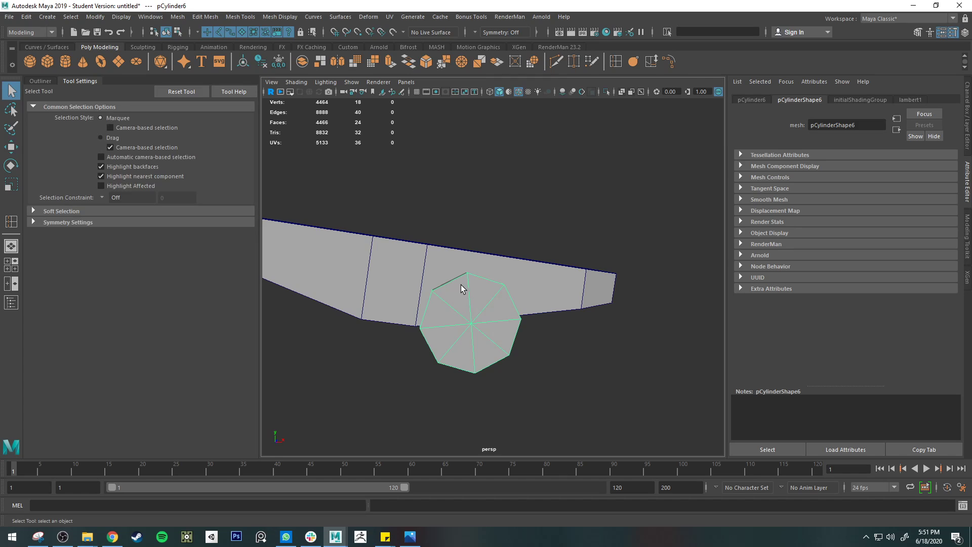
left_click(582, 299)
key("y")
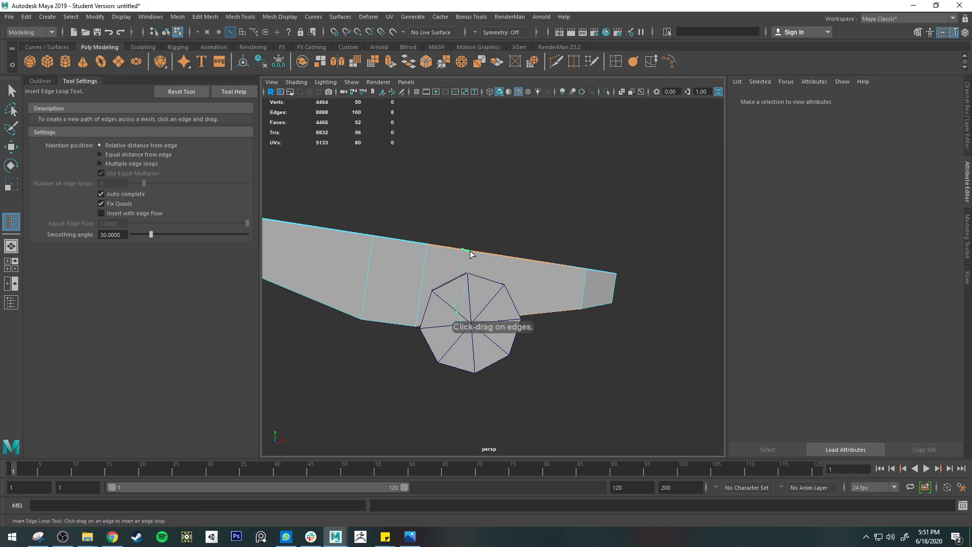
left_click(470, 251)
left_click(508, 256)
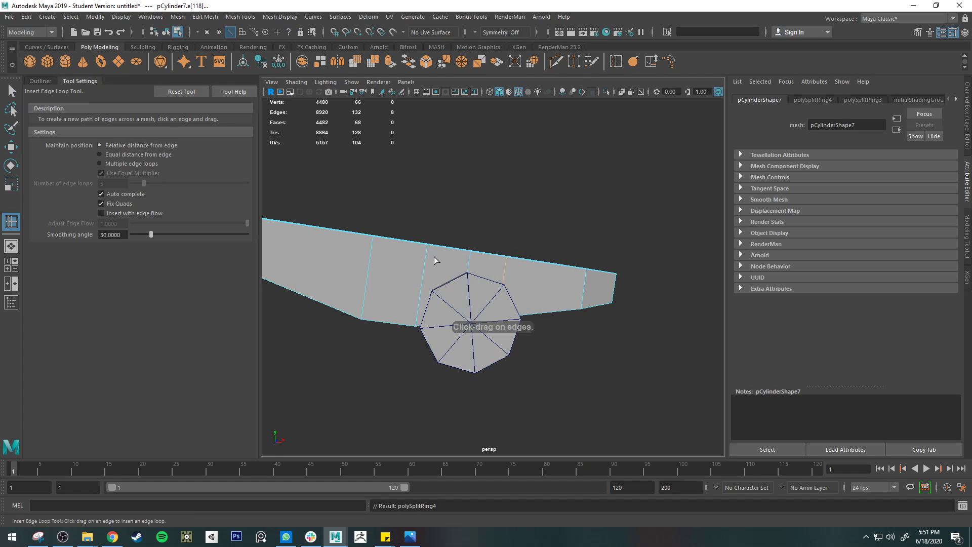
left_click(438, 250)
key("q")
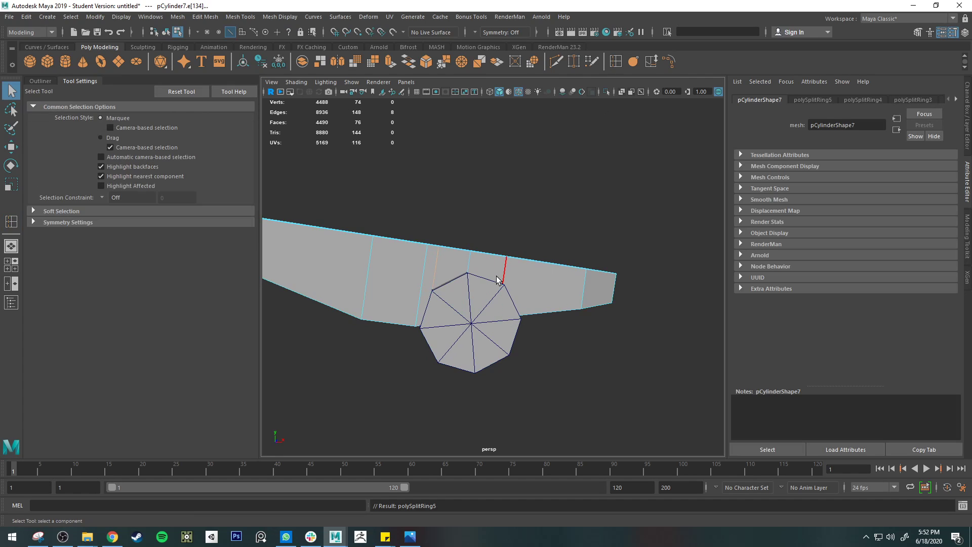
right_click_drag(527, 258, 566, 232)
Step: Subtract the cylinder from the arm with a Boolean Difference to cut a notch in the underside
left_click(489, 318)
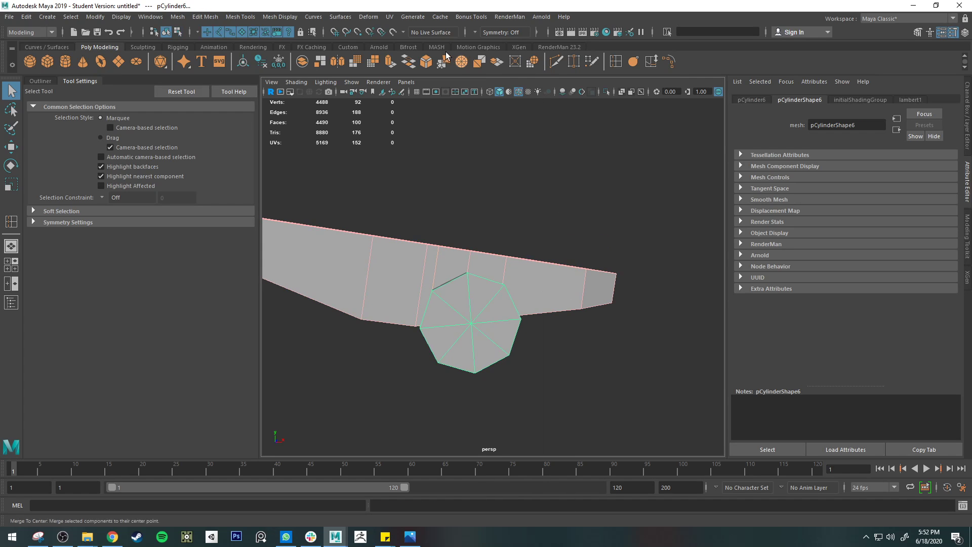
left_click(198, 19)
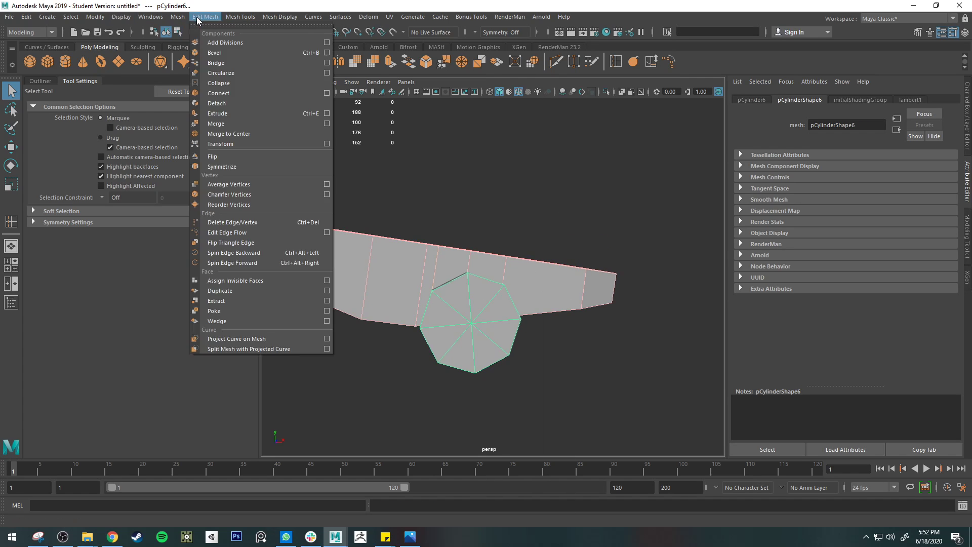
mouse_move(182, 18)
mouse_move(195, 41)
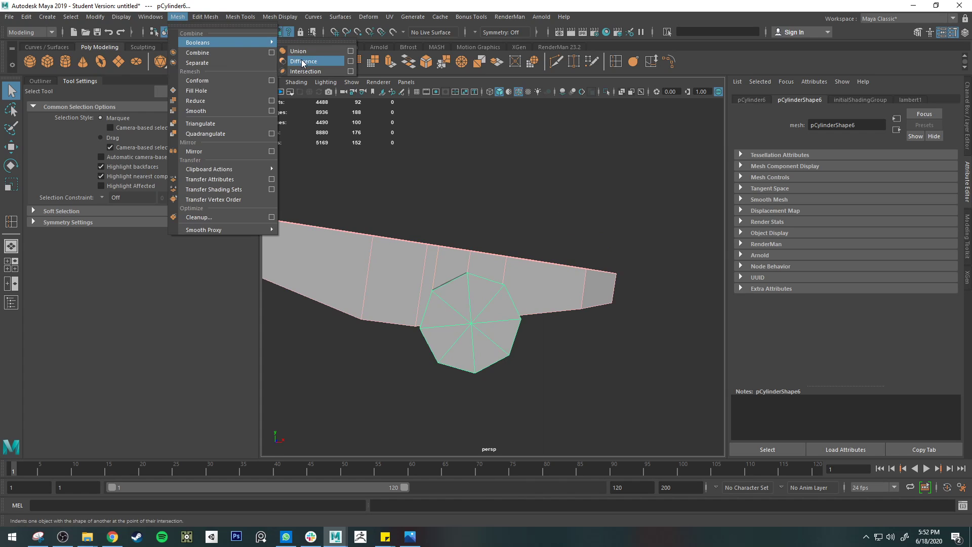
left_click(302, 63)
Step: Preview the notched arm smoothed, restore its unsmoothed display and select the vertices at the top of the notch
left_click_drag(538, 304, 515, 253, "alt")
key("3")
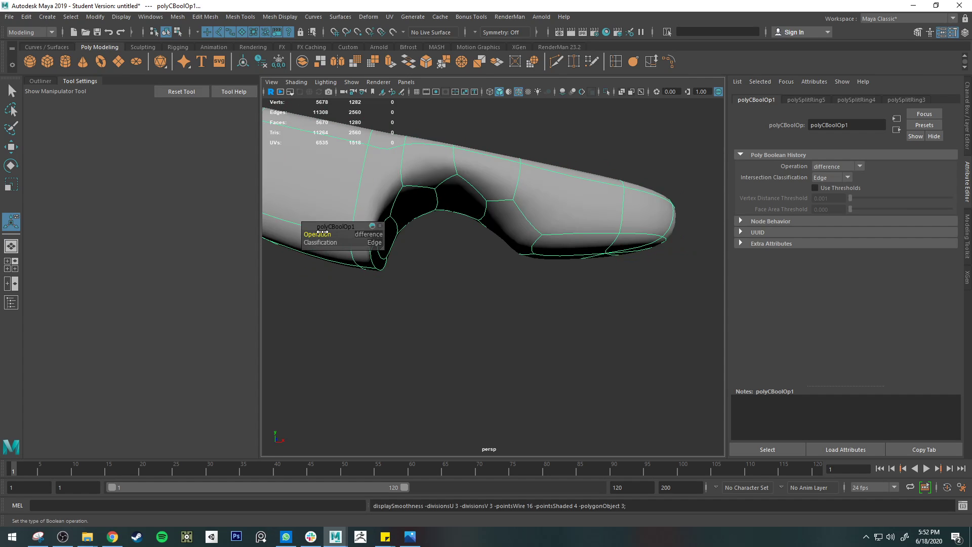
key("1")
right_click_drag(448, 208, 414, 184)
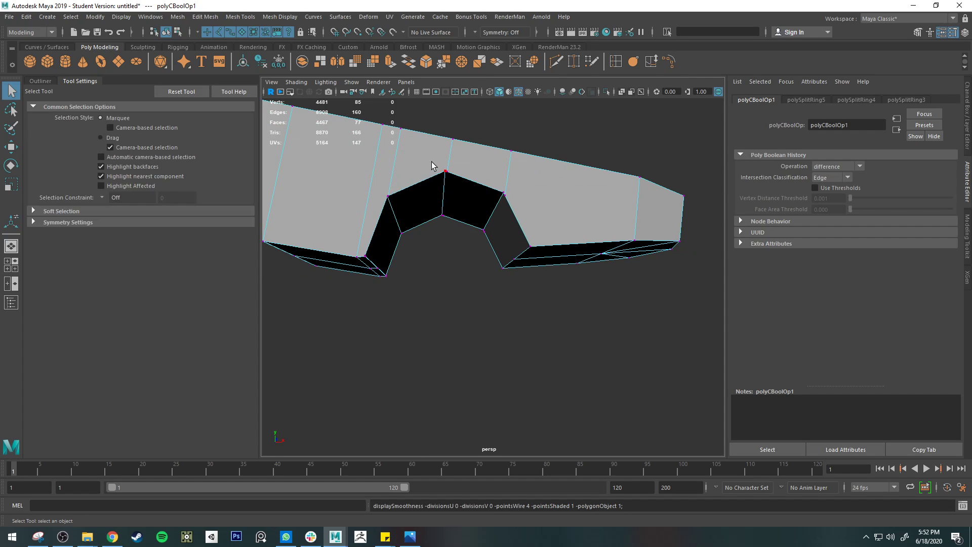
left_click_drag(440, 171, 442, 212, "alt")
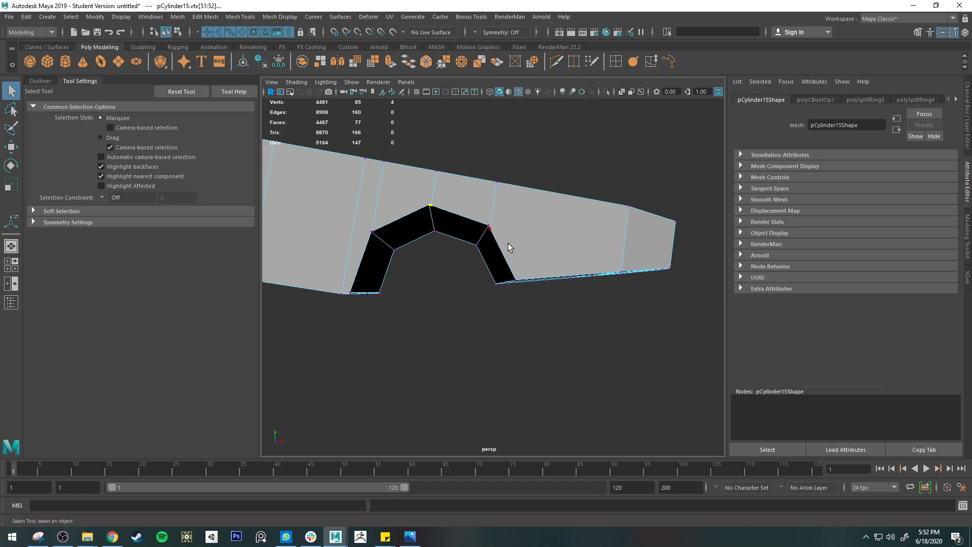
Step: Examine the more detailed arm stage's edge loops around the notch in both unsmoothed and smoothed display
key("3")
scroll(572, 260, "down", 8)
middle_click_drag(656, 290, 258, 272, "alt")
left_click(464, 251)
key("1")
scroll(464, 246, "up", 8)
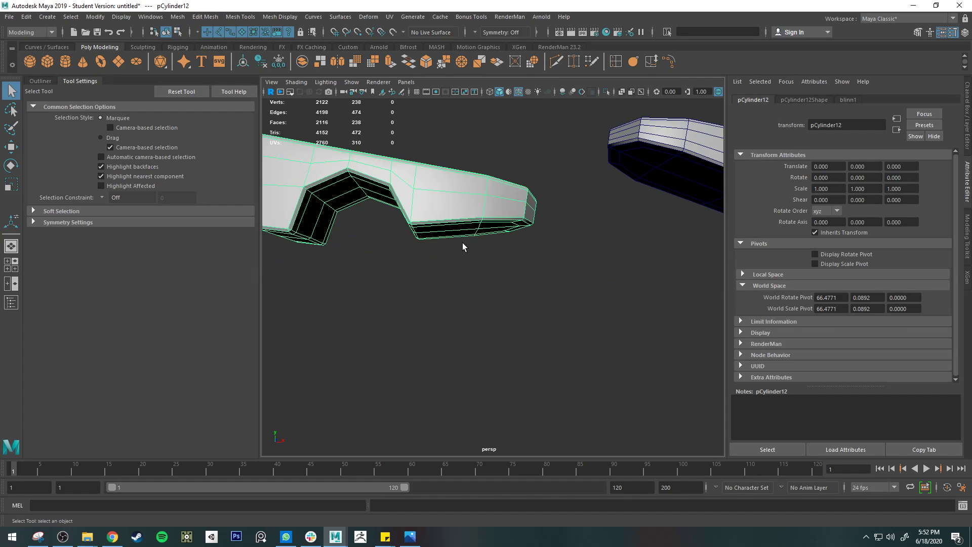
middle_click_drag(462, 243, 530, 280, "alt")
left_click_drag(530, 283, 482, 215, "alt")
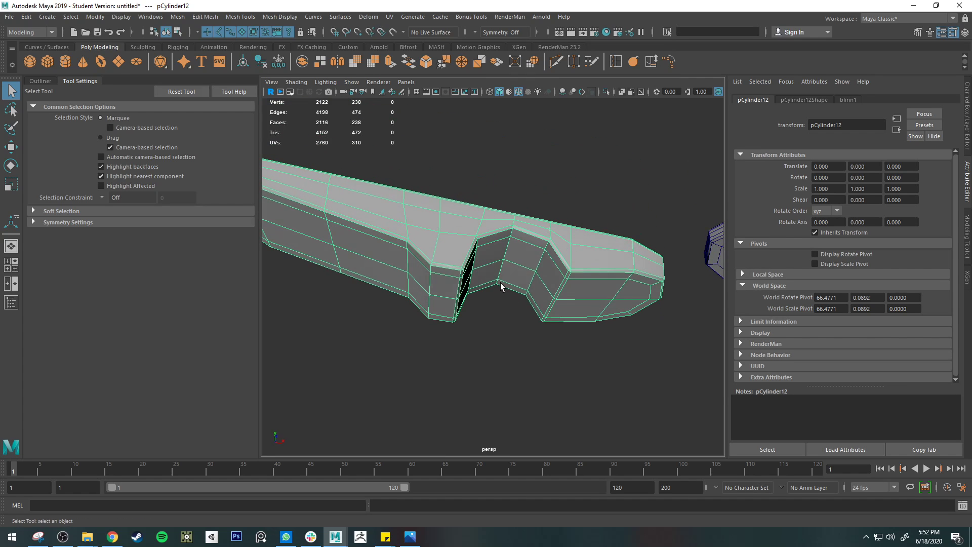
key("3")
left_click_drag(494, 256, 406, 266, "alt")
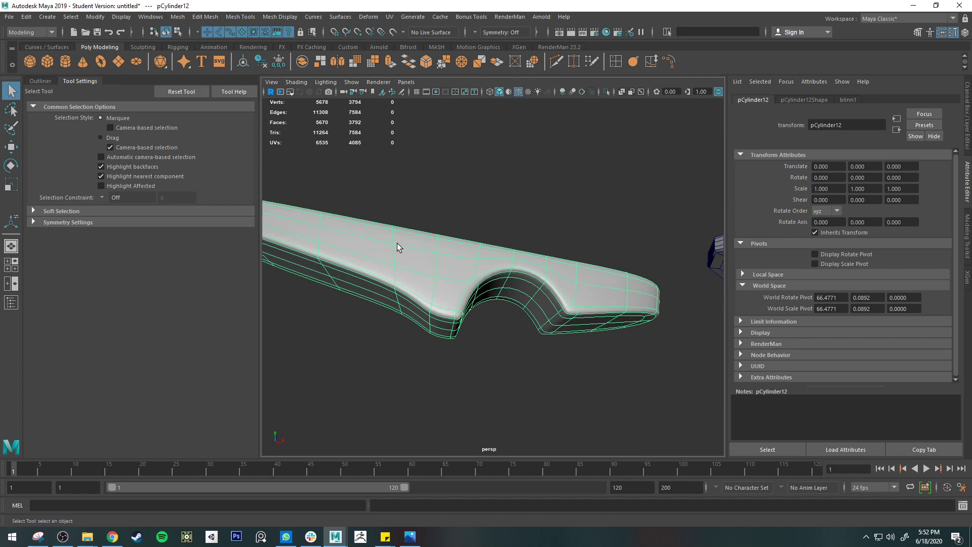
Step: Try deleting the lengthwise edge loops around the arm's sides in unsmoothed display, and undo the deletion
left_click_drag(626, 303, 592, 366, "alt")
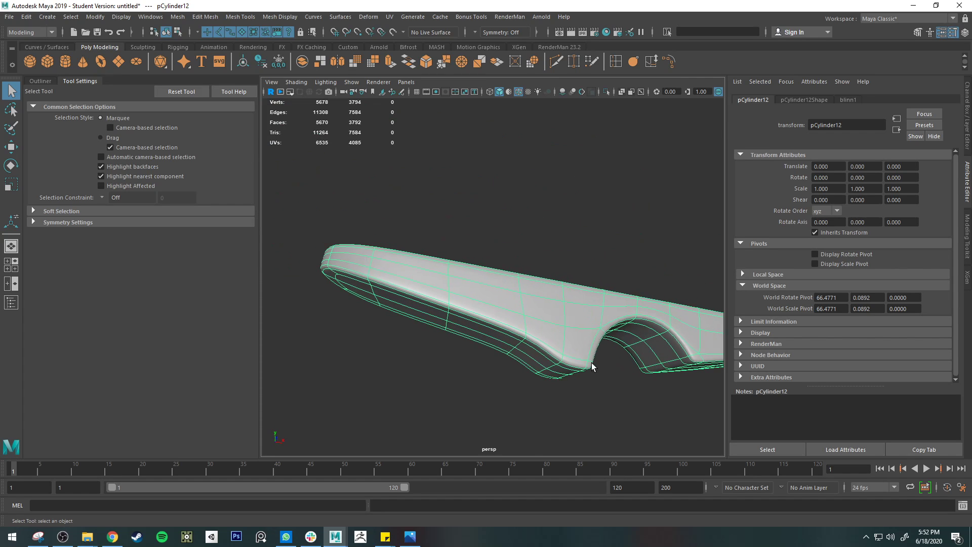
key("1")
right_click_drag(584, 327, 582, 232)
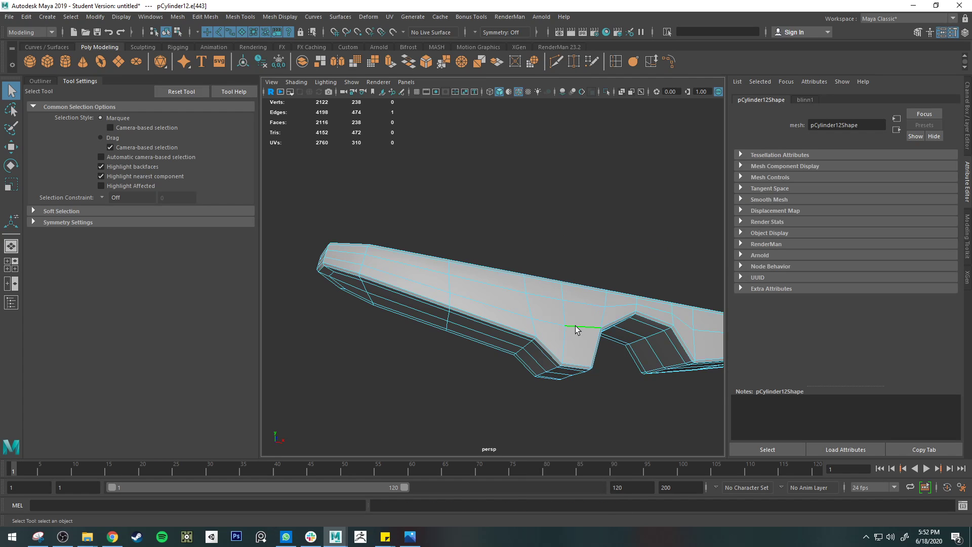
key("Delete")
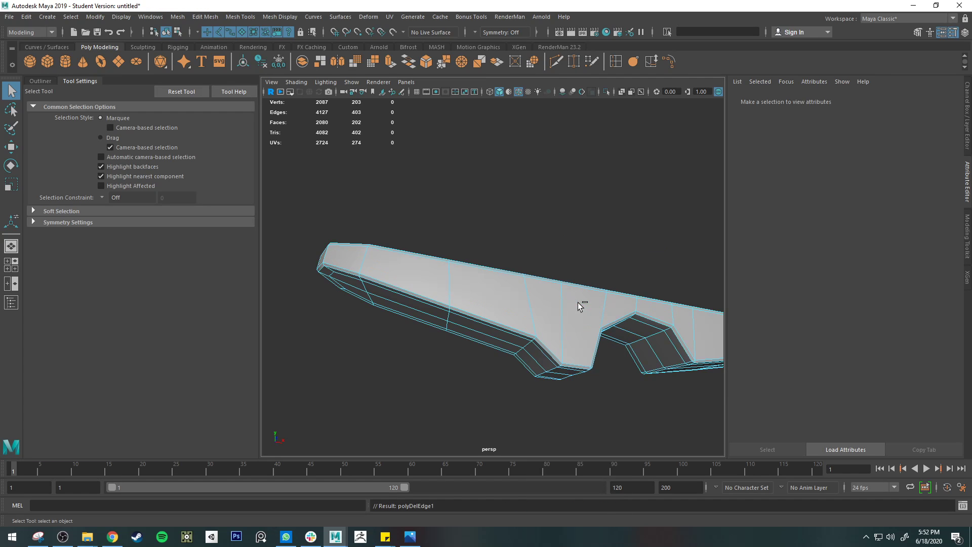
left_click_drag(622, 337, 466, 246, "alt")
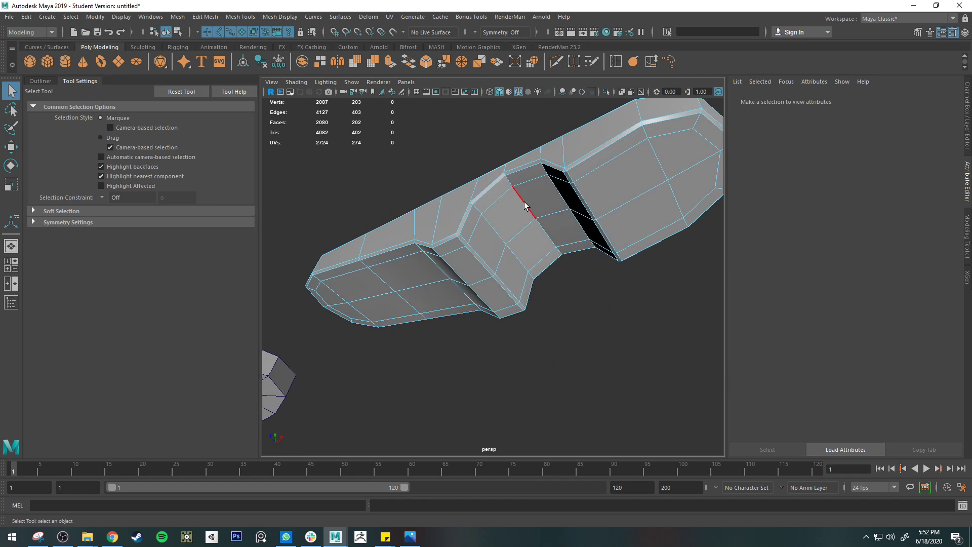
left_click_drag(523, 202, 569, 248, "alt")
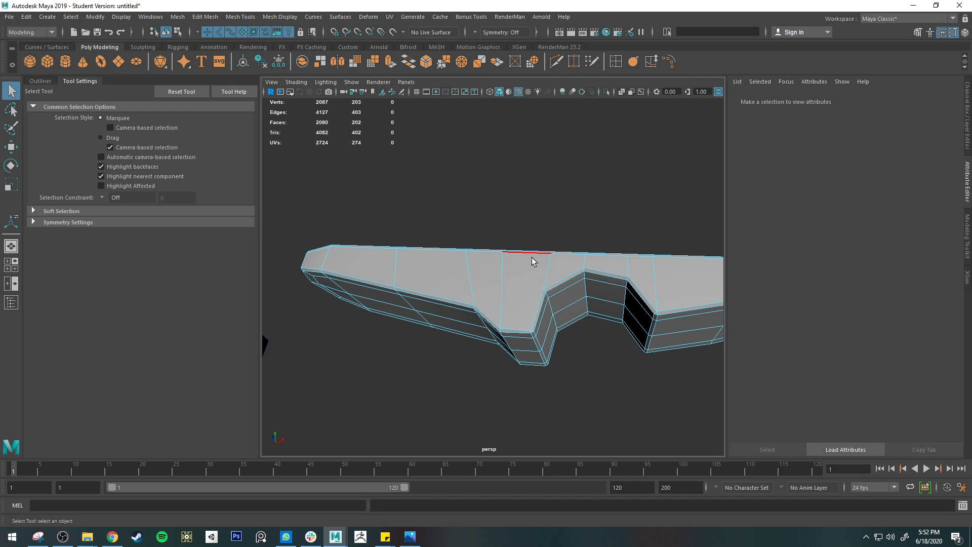
key("ctrl+z")
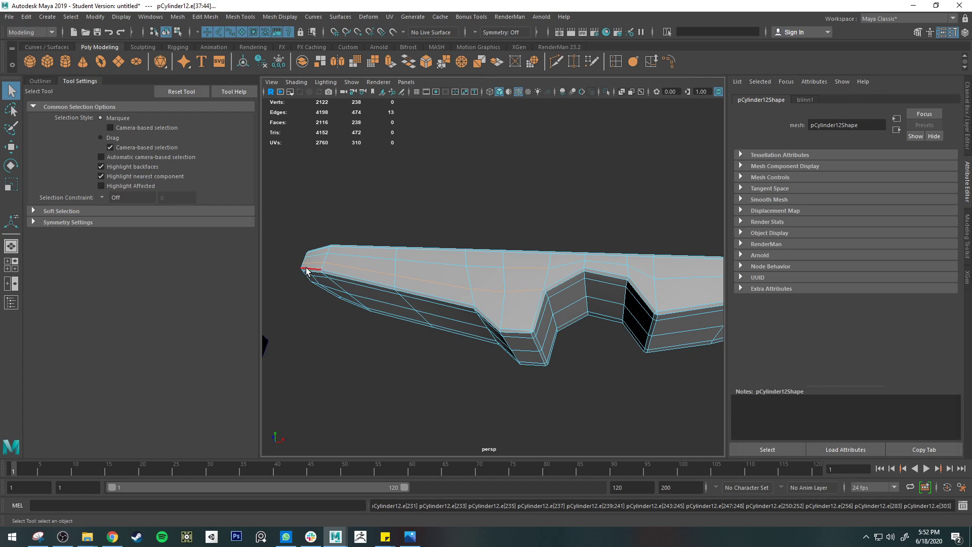
Step: Examine the unsmoothed arm's edge loops along its side, top face and inside the notch
left_click_drag(650, 324, 626, 284, "alt")
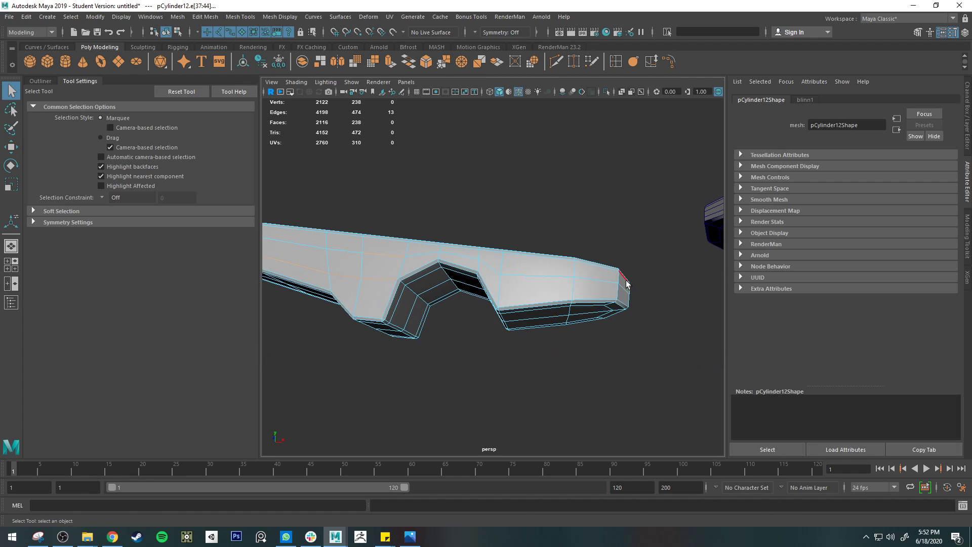
left_click_drag(343, 272, 549, 321, "alt")
middle_click_drag(549, 321, 501, 313, "alt")
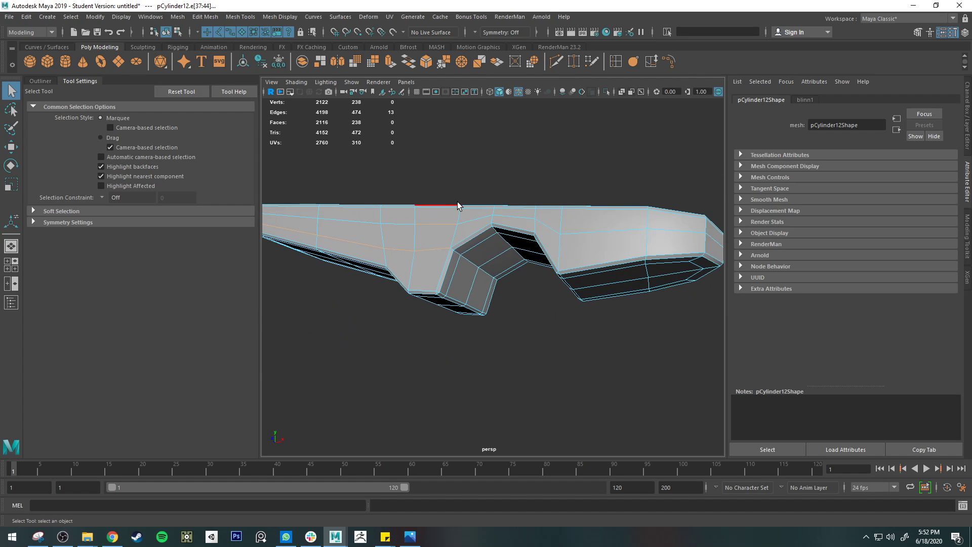
left_click_drag(494, 204, 536, 343, "alt")
left_click_drag(497, 246, 507, 326, "alt")
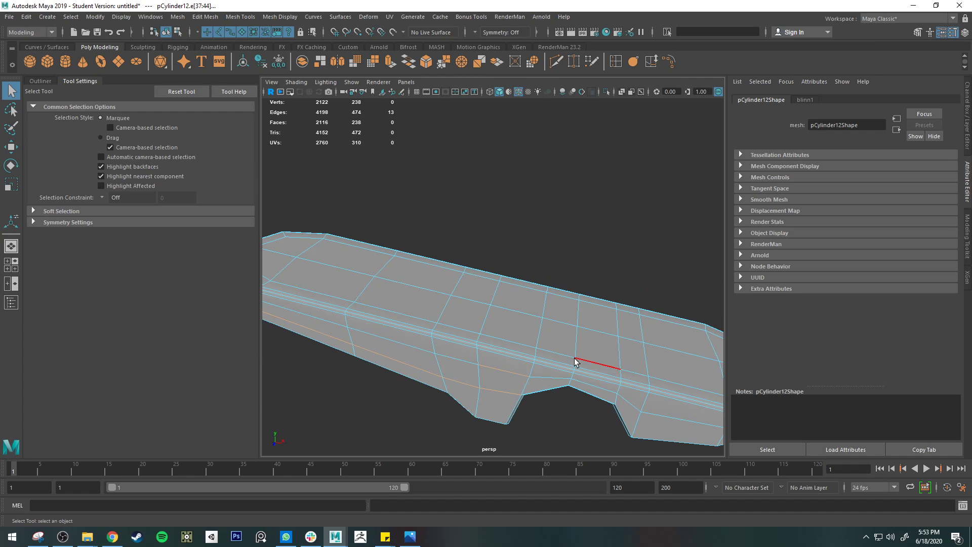
left_click_drag(513, 429, 516, 354, "alt")
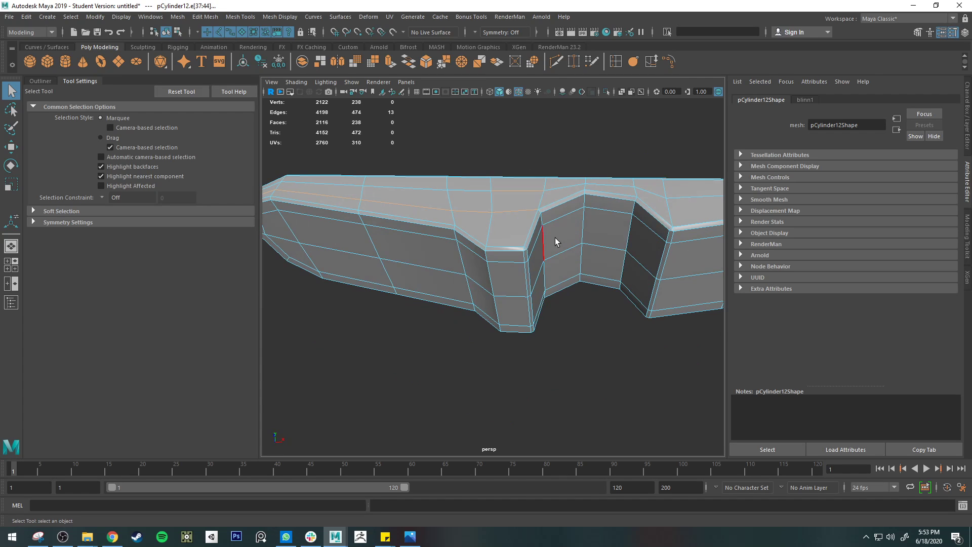
middle_click_drag(625, 253, 556, 259, "alt")
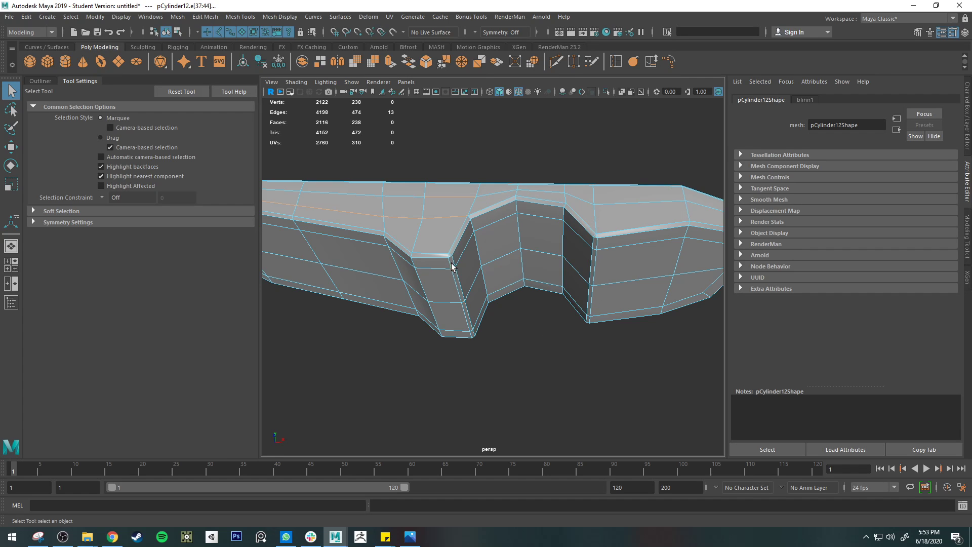
Step: Show the arm smoothed, clear the selection and turn off the wireframe overlay on shaded objects
key("3")
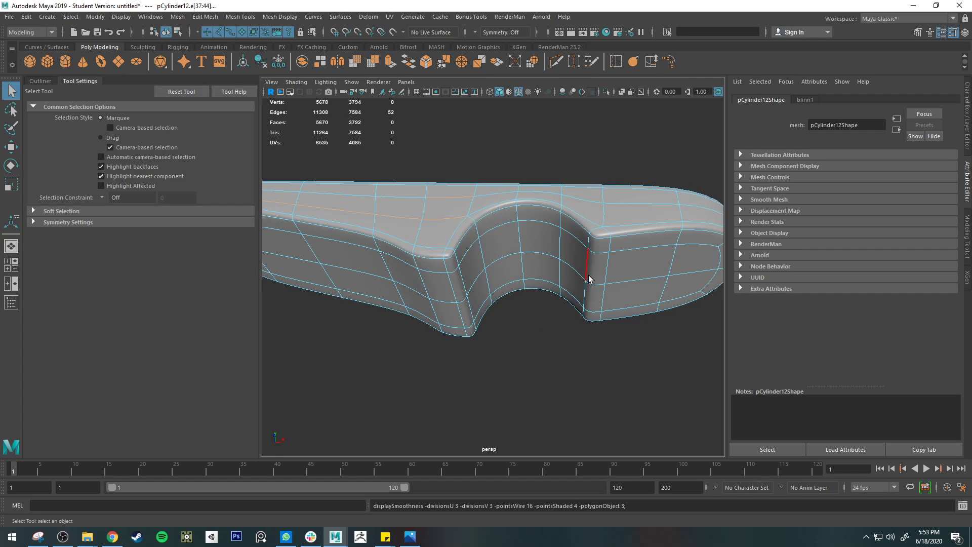
right_click_drag(612, 271, 640, 248)
left_click(621, 337)
right_click_drag(621, 337, 543, 342, "alt")
left_click_drag(542, 341, 612, 238, "alt")
left_click(518, 91)
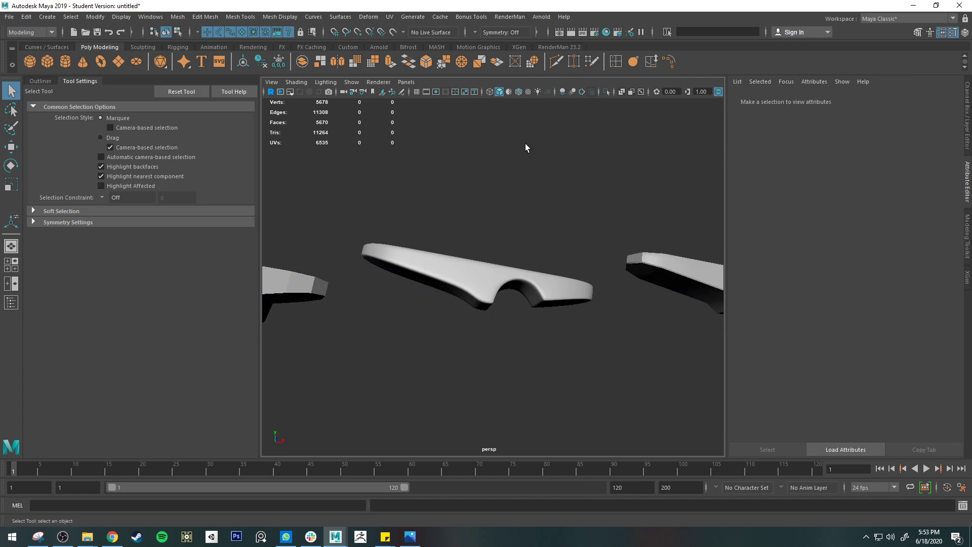
Step: Select the row of overlapping diamond-toothed cutter shapes beneath the next arm stage's tip
mouse_move(525, 145)
left_mouse_down("alt")
mouse_move(532, 351)
mouse_move(536, 245)
left_mouse_up("alt")
left_click_drag(568, 309, 549, 287, "alt")
left_click(550, 288)
middle_click_drag(609, 351, 520, 277, "alt")
left_click(473, 277)
scroll(473, 279, "up", 6)
middle_click_drag(439, 264, 517, 281, "alt")
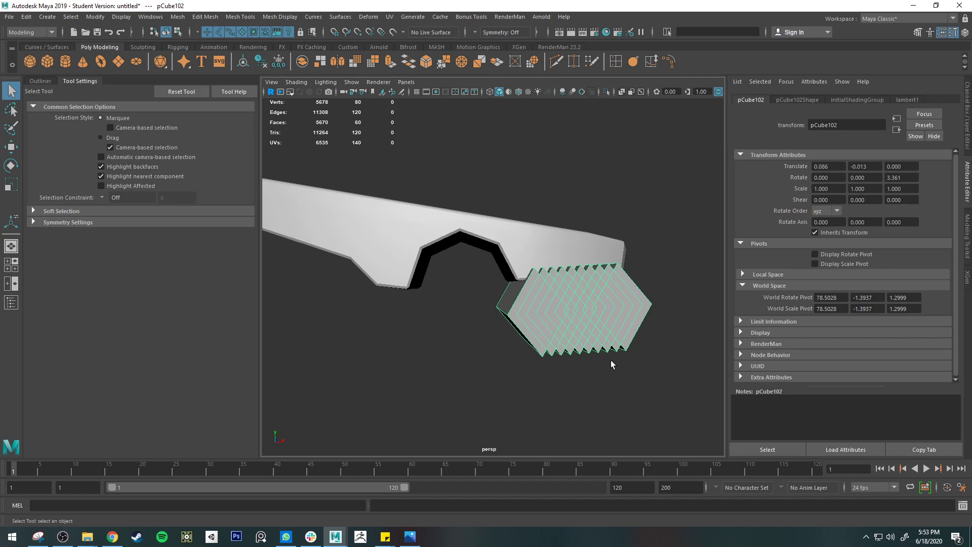
left_click_drag(546, 261, 529, 301, "alt")
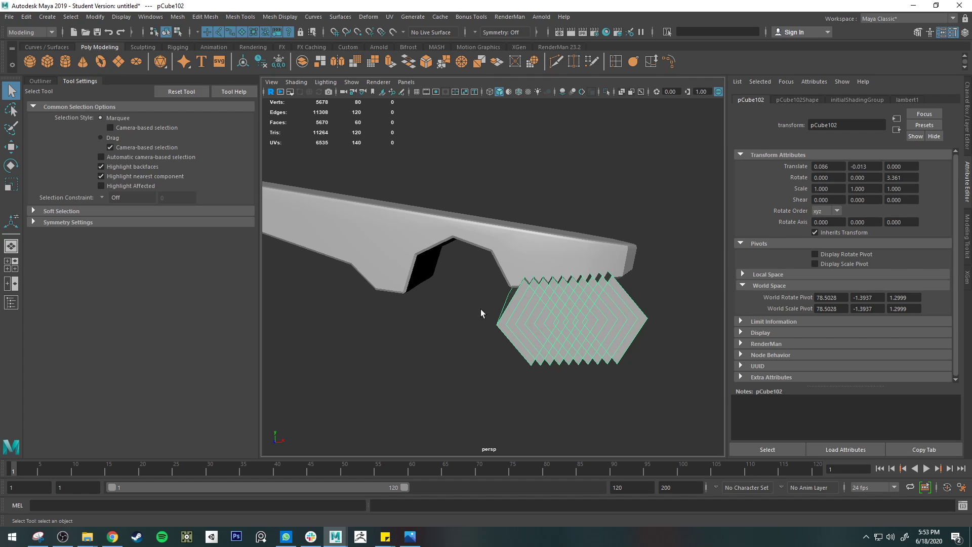
Step: Open the options for Duplicate Special with the cutter row selected
left_click(27, 16)
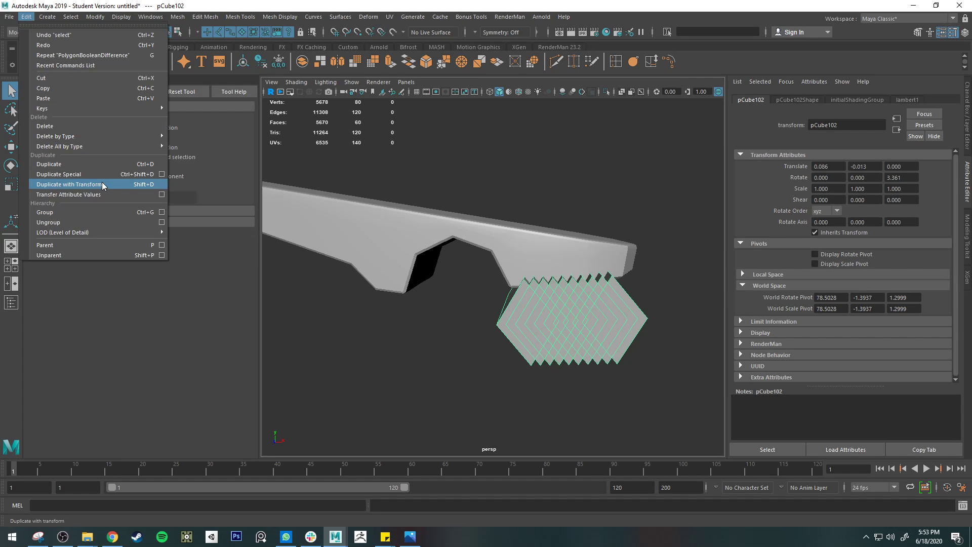
left_click(162, 175)
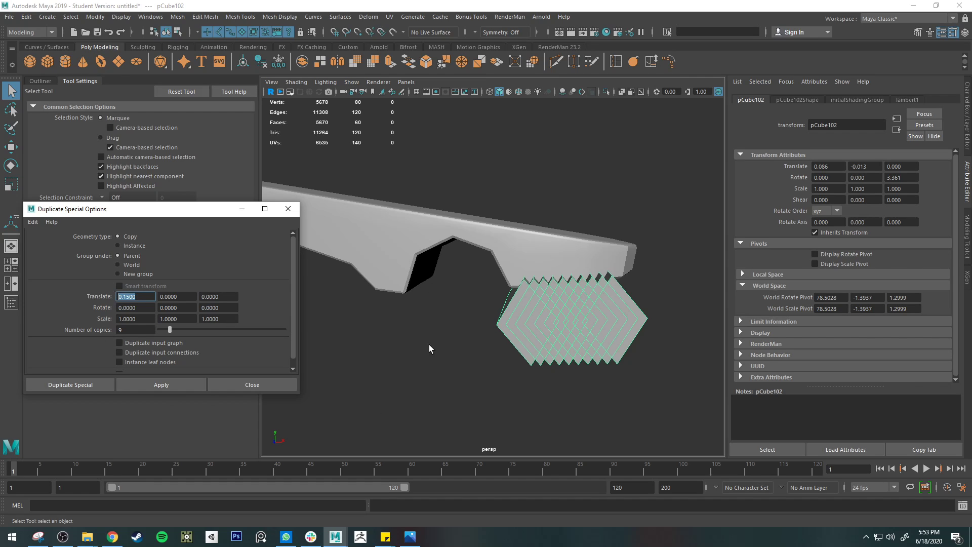
left_click(638, 314)
scroll(448, 246, "down", 3)
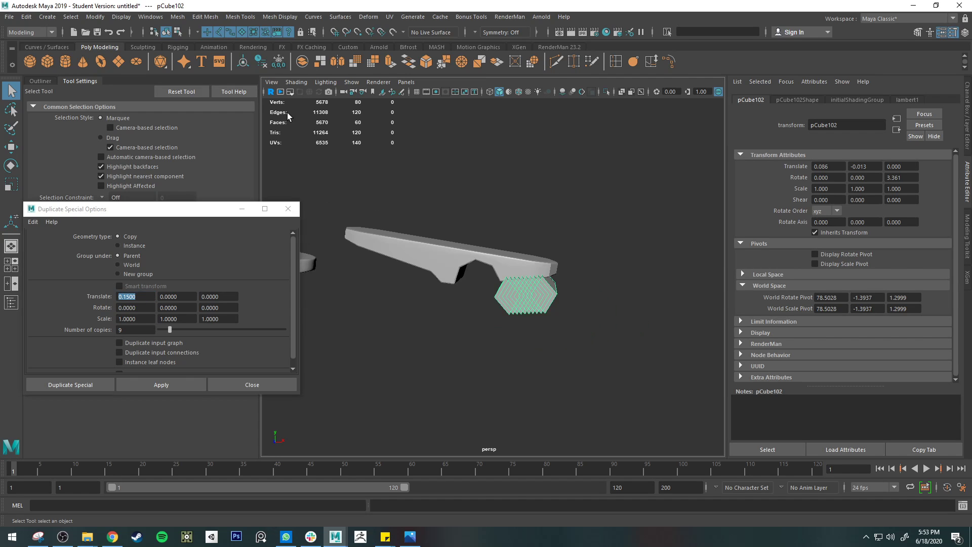
Step: Create a polygon sphere at the origin and raise it about 4.4 units in Y
left_click(29, 62)
key("f")
scroll(515, 305, "down", 3)
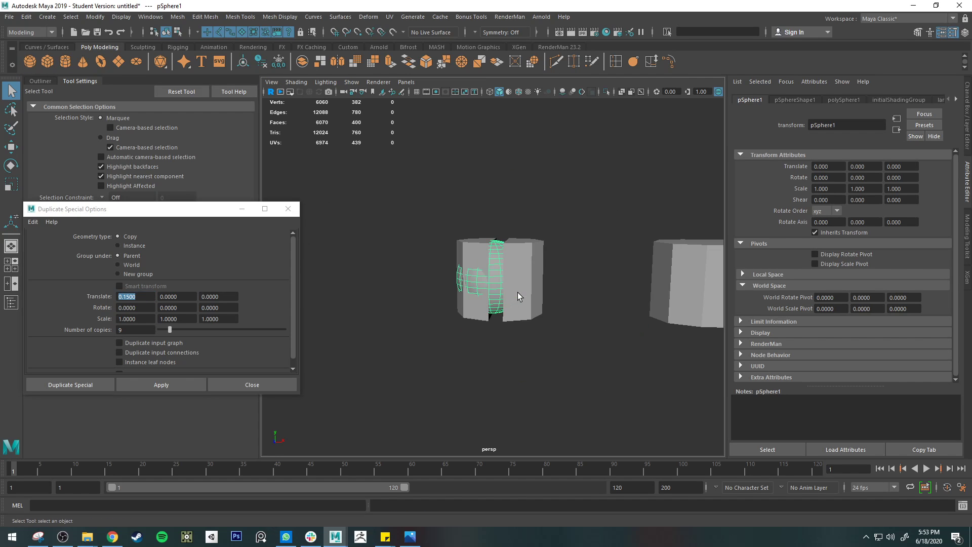
key("w")
left_click_drag(491, 223, 514, 60)
middle_click_drag(501, 282, 489, 317, "alt")
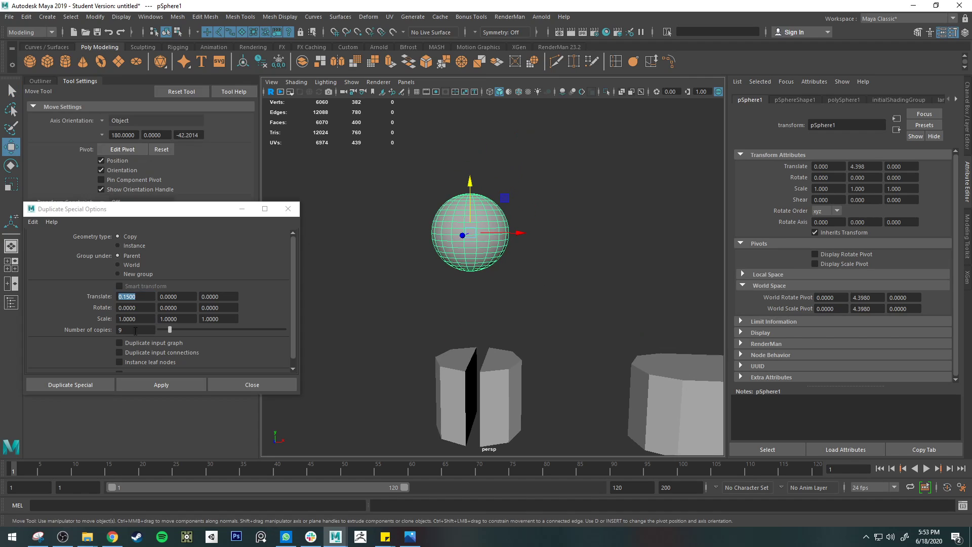
Step: Duplicate the sphere with 9 copies offset 0.15 in X, and undo the duplication
left_click(143, 296)
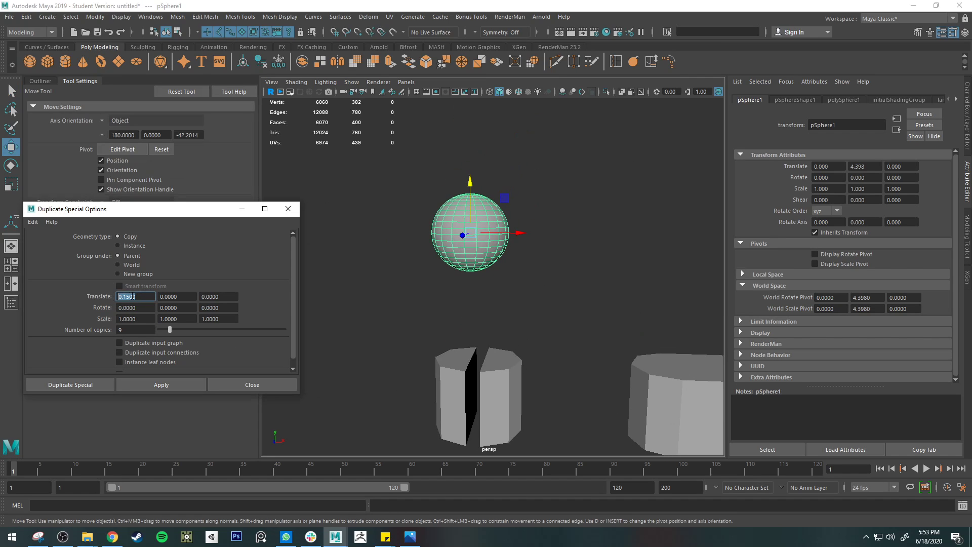
left_click(134, 329)
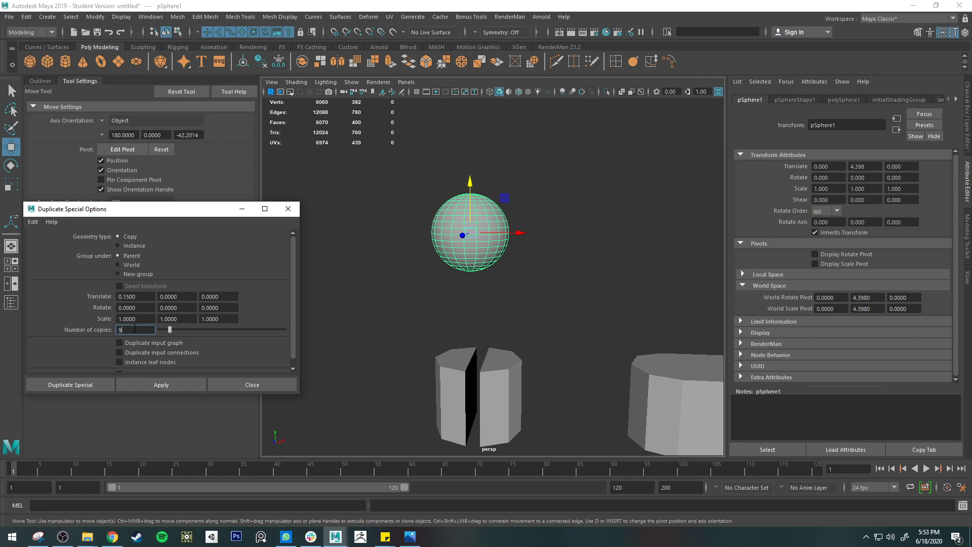
left_click(151, 381)
left_click(494, 337)
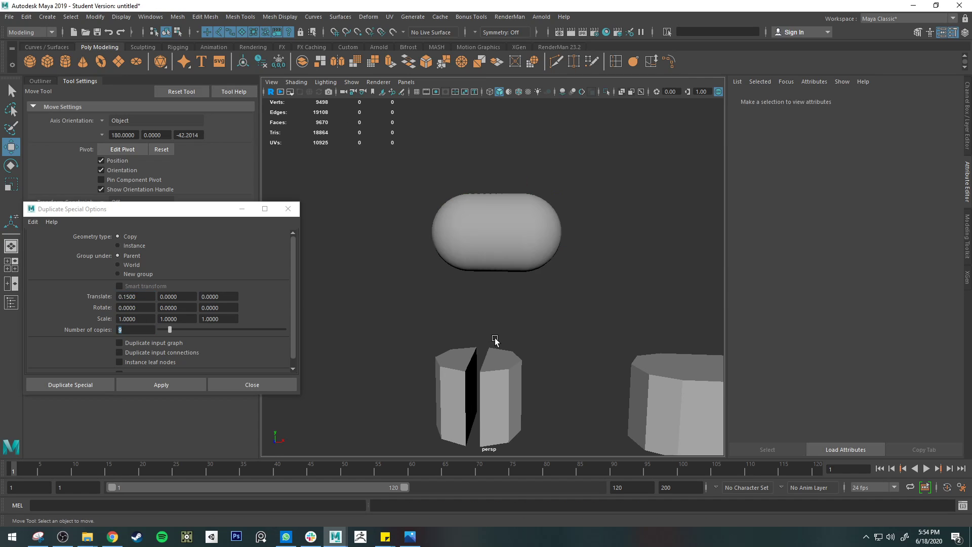
key("ctrl+z")
key("ctrl+z")
Step: Duplicate the sphere with 9 copies at an X translate of 2, and undo the duplication
left_click_drag(138, 297, 111, 297)
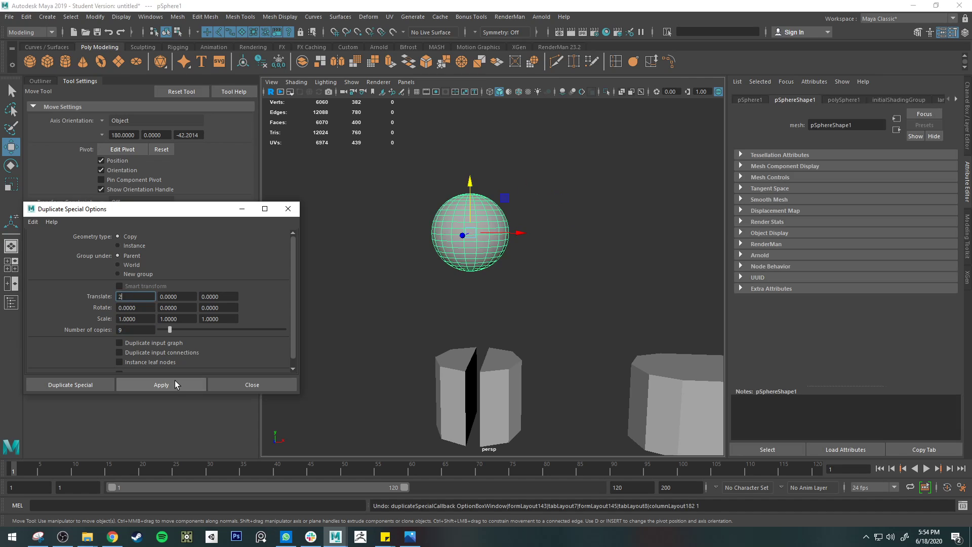
left_click(175, 381)
scroll(451, 296, "down", 5)
middle_click_drag(554, 290, 460, 285, "alt")
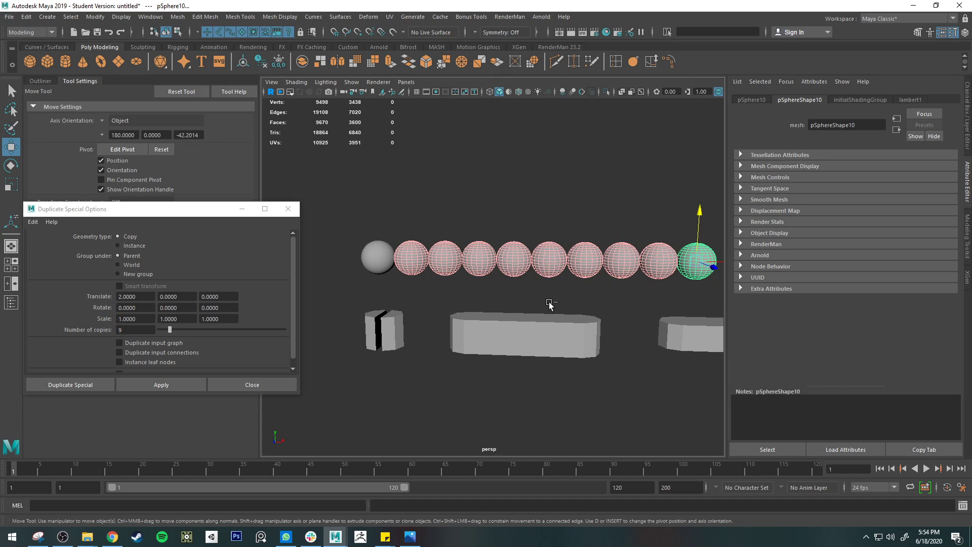
key("ctrl+z")
Step: Delete the demonstration sphere above the split cylinder
left_click(423, 282)
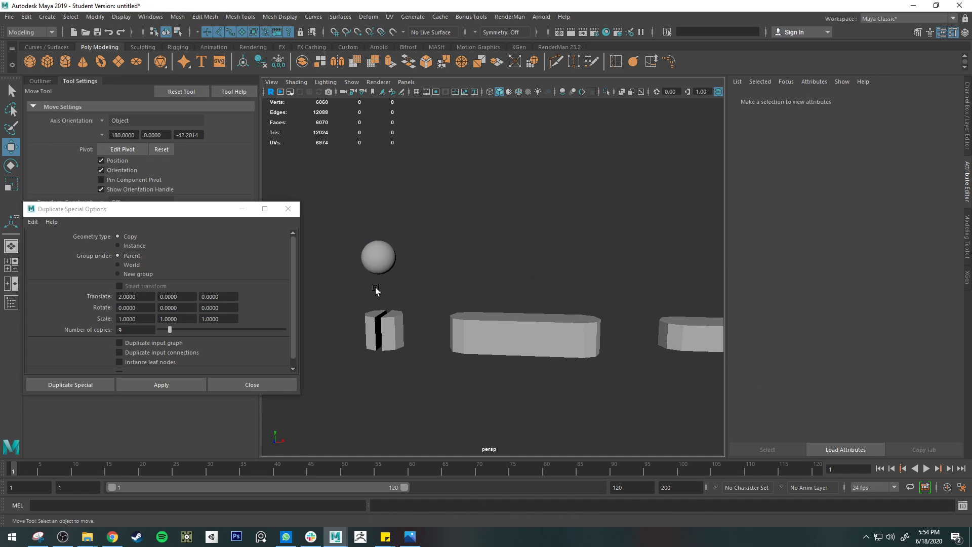
left_click(378, 258)
key("Delete")
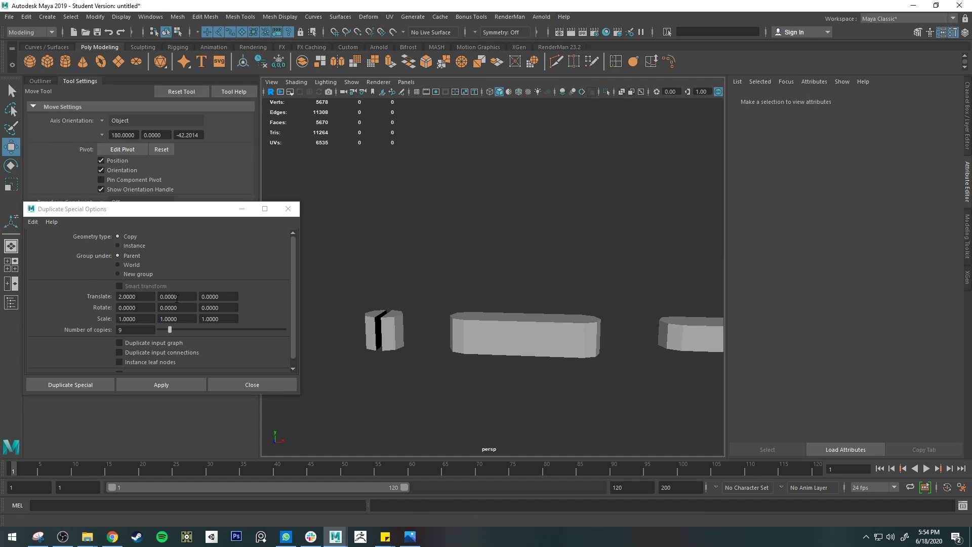
Step: Return to the notched arm and select the cutter row beneath its tip
left_click_drag(527, 232, 410, 248, "alt")
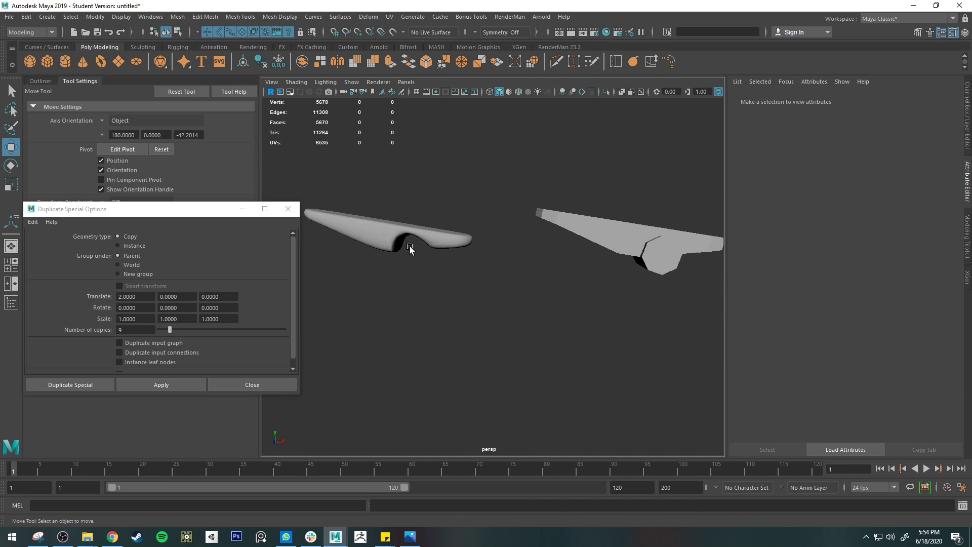
middle_click_drag(512, 268, 375, 263, "alt")
scroll(522, 252, "up", 3)
middle_click_drag(596, 246, 237, 215, "alt")
middle_click_drag(518, 206, 298, 240, "alt")
left_click(465, 253)
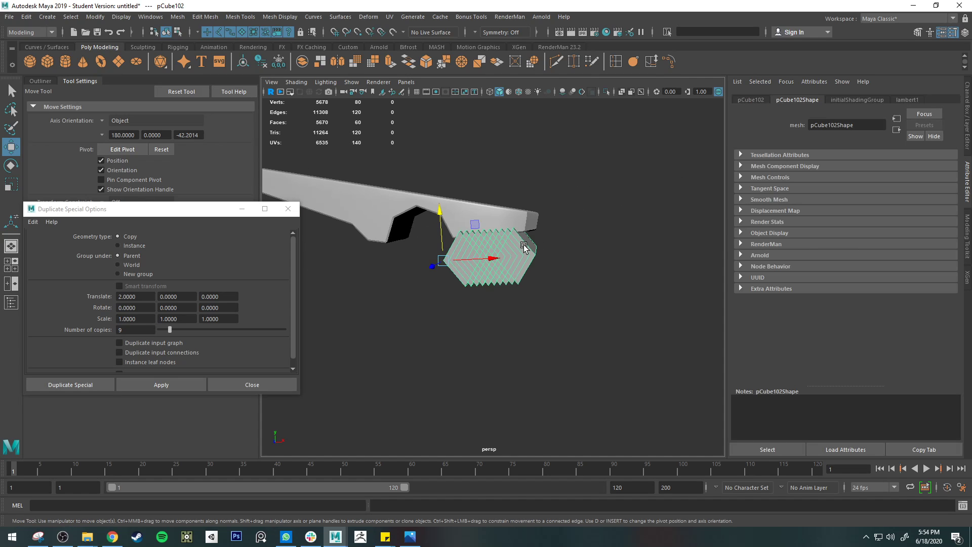
scroll(557, 245, "up", 2)
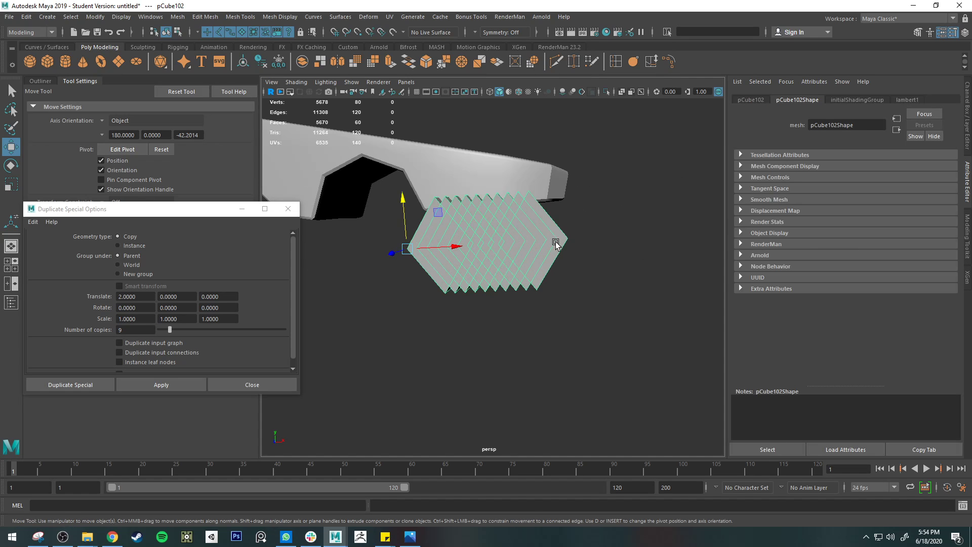
scroll(546, 258, "up", 2)
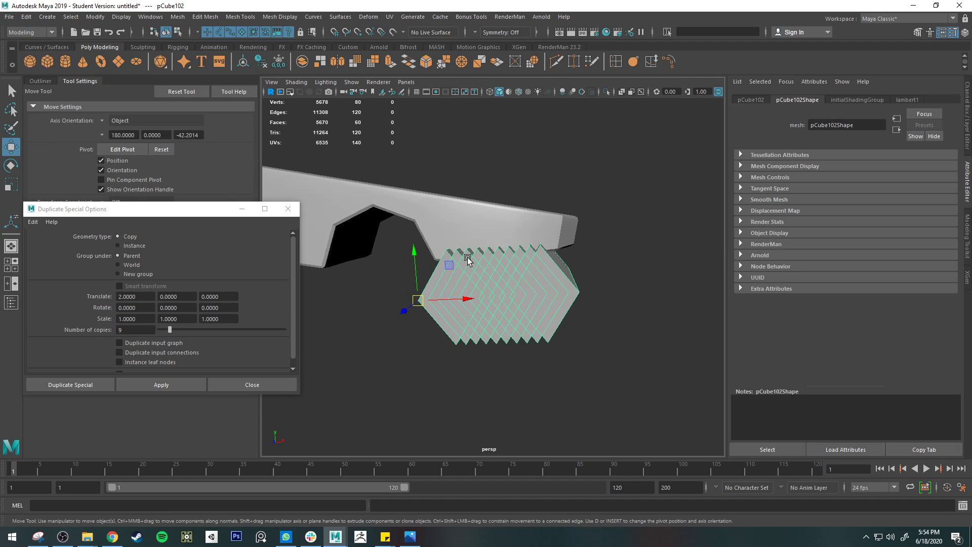
Step: Scale the cutter row taller in Y and lower it so only its pointed teeth overlap the arm's underside
key("r")
left_click_drag(415, 255, 405, 191)
key("w")
key("ctrl+z")
key("d")
key("ctrl+z")
key("d")
key("r")
key("w")
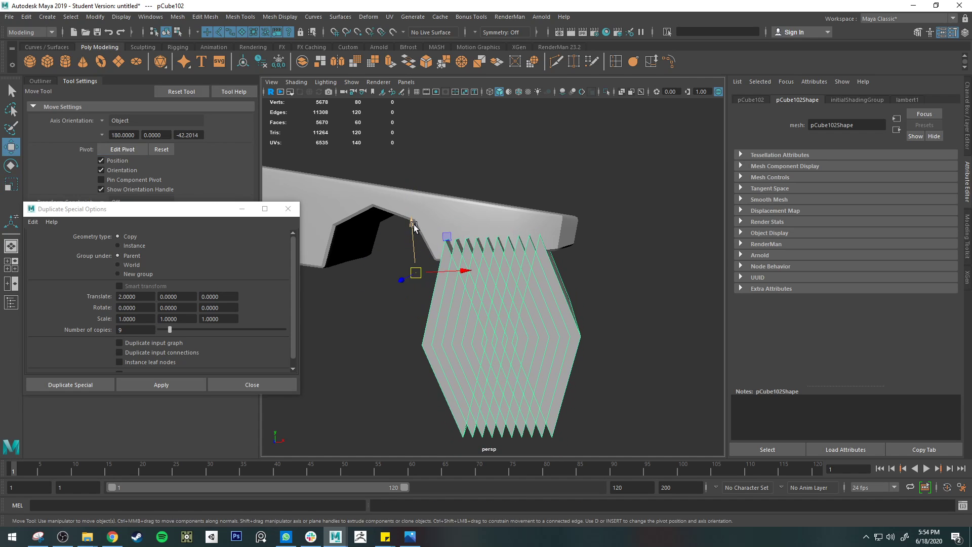
left_click_drag(413, 226, 415, 239)
Step: Select the notched arm and examine where the cutter teeth intersect the underside near its tip
left_click_drag(537, 266, 543, 264, "alt")
left_click_drag(472, 206, 512, 247)
left_click(528, 246)
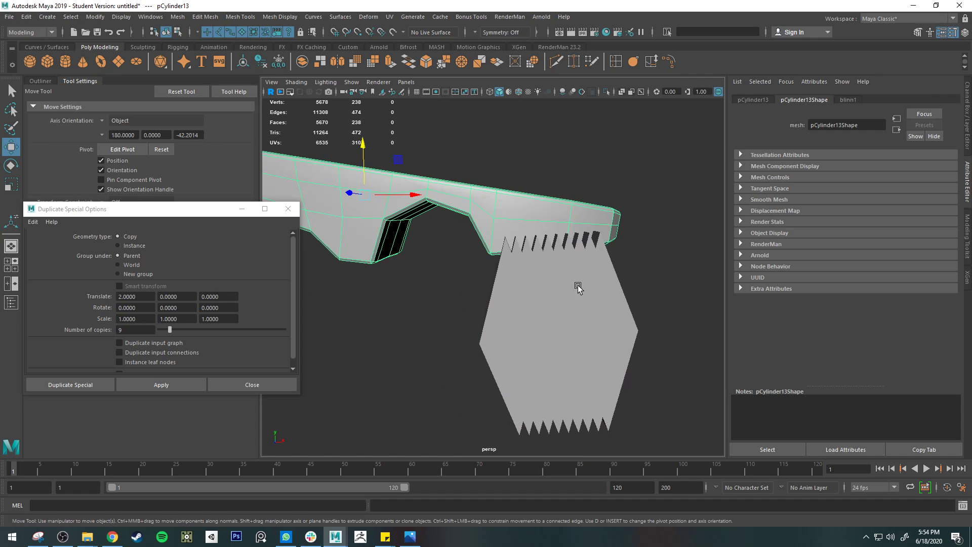
left_click_drag(624, 258, 515, 326, "alt")
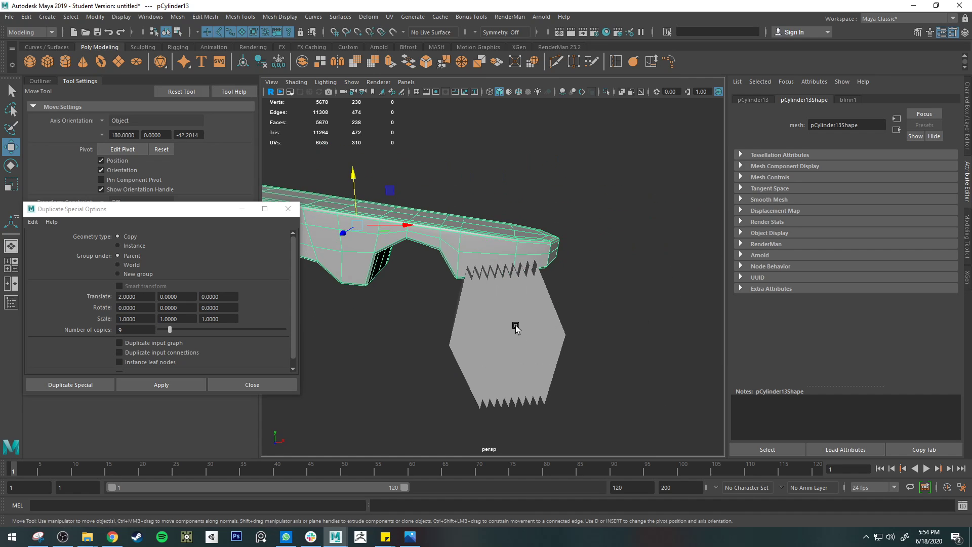
scroll(515, 299, "up", 4)
middle_click_drag(515, 300, 520, 320, "alt")
left_click_drag(521, 321, 519, 313, "alt")
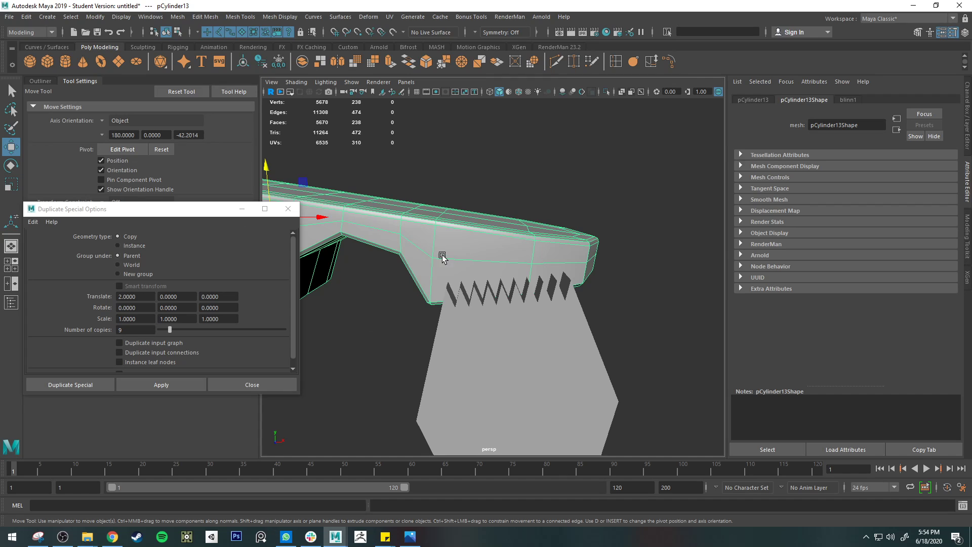
Step: Try to cut the gripping teeth by subtracting the cutter row from the arm with a Boolean Difference, and undo it
left_click(499, 322)
left_click(177, 17)
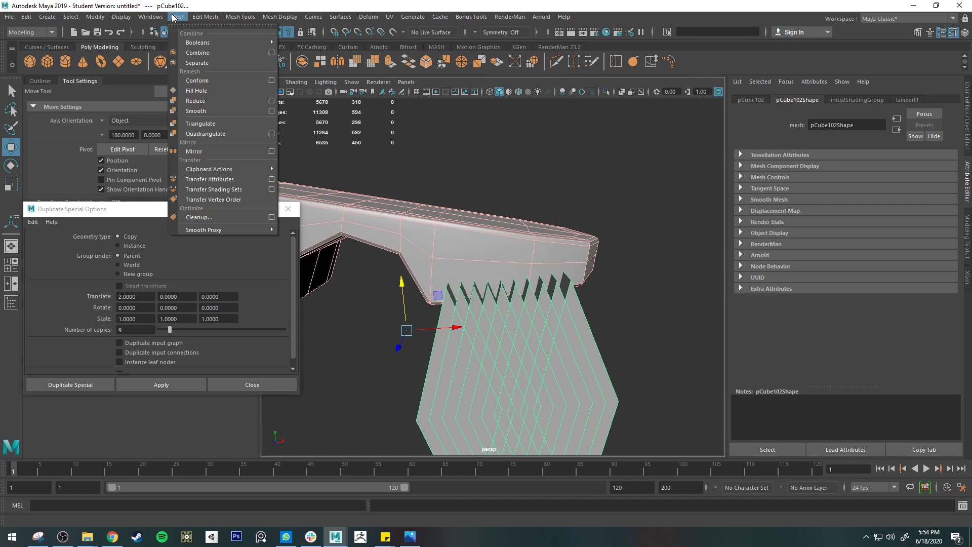
mouse_move(267, 44)
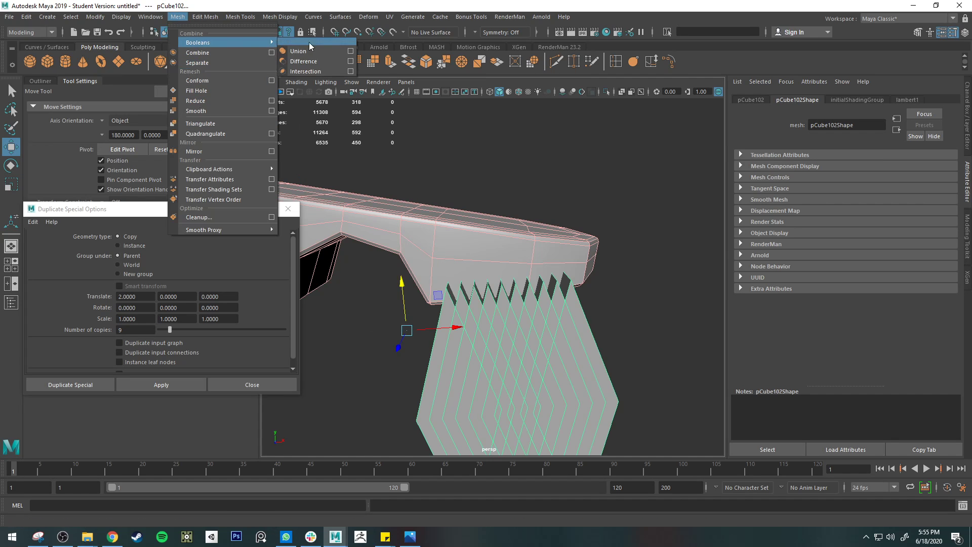
left_click(317, 61)
key("ctrl+z")
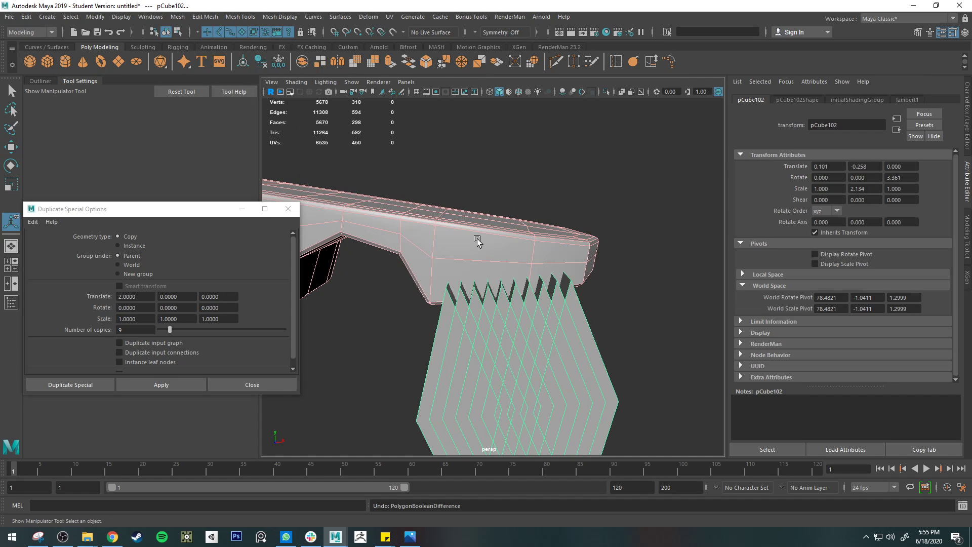
left_click(494, 249)
left_click(566, 329)
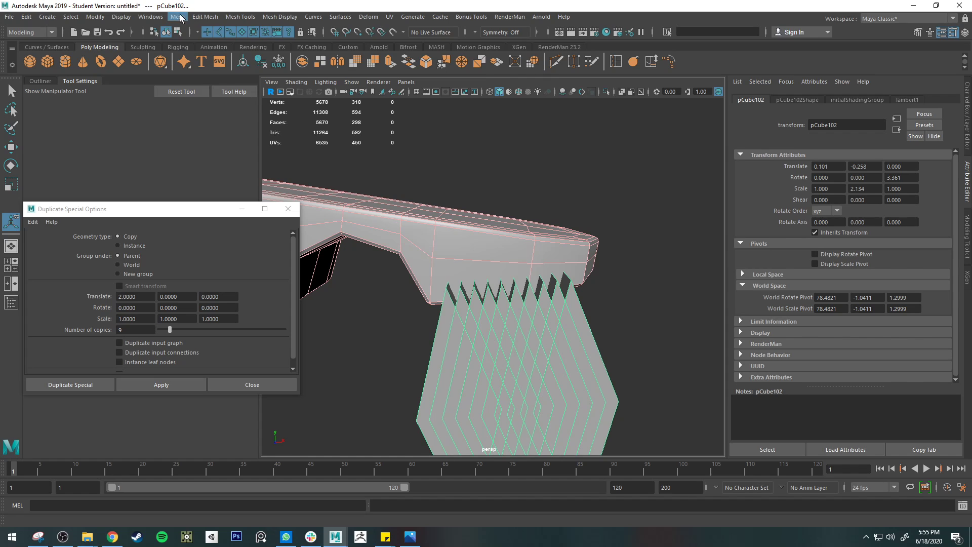
left_click(180, 17)
mouse_move(219, 41)
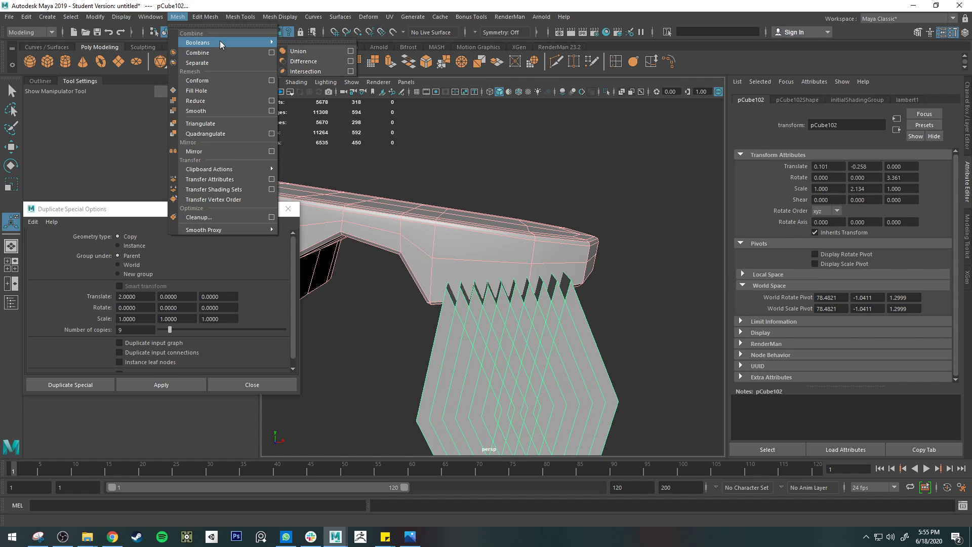
left_click(324, 63)
scroll(439, 188, "down", 5)
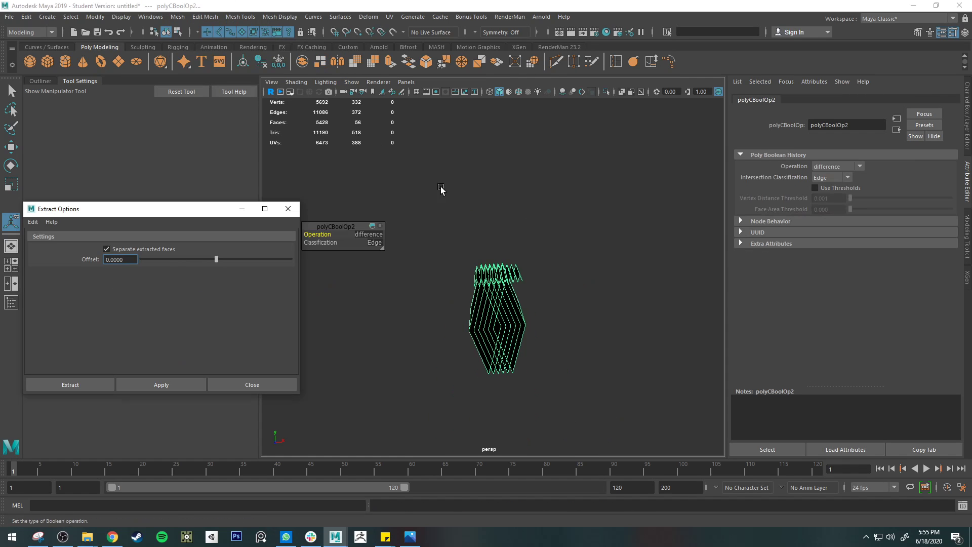
mouse_move(440, 188)
left_mouse_down("alt")
mouse_move(494, 180)
mouse_move(449, 188)
left_mouse_up("alt")
key("ctrl+z")
Step: Delete the construction history of all objects in the scene
left_click(26, 17)
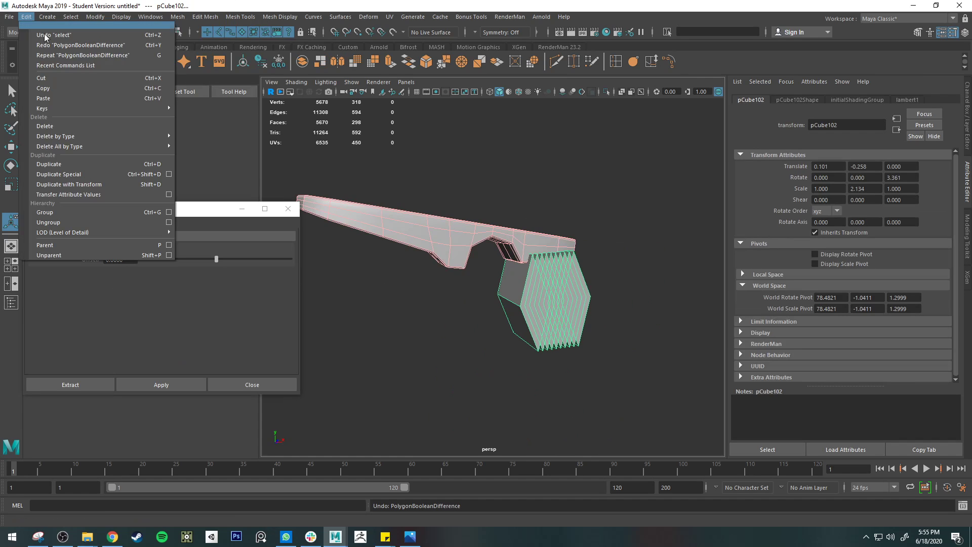
mouse_move(105, 143)
left_click(214, 152)
Step: Try the Boolean Difference of the arm and cutter row again on the history-free meshes and inspect the result
left_click(537, 240)
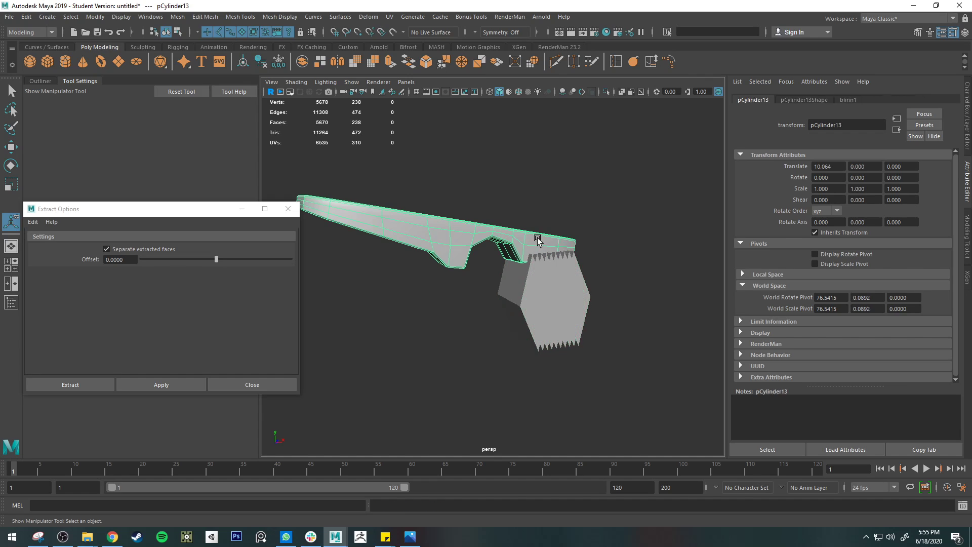
left_click(575, 293, "shift")
left_click(178, 16)
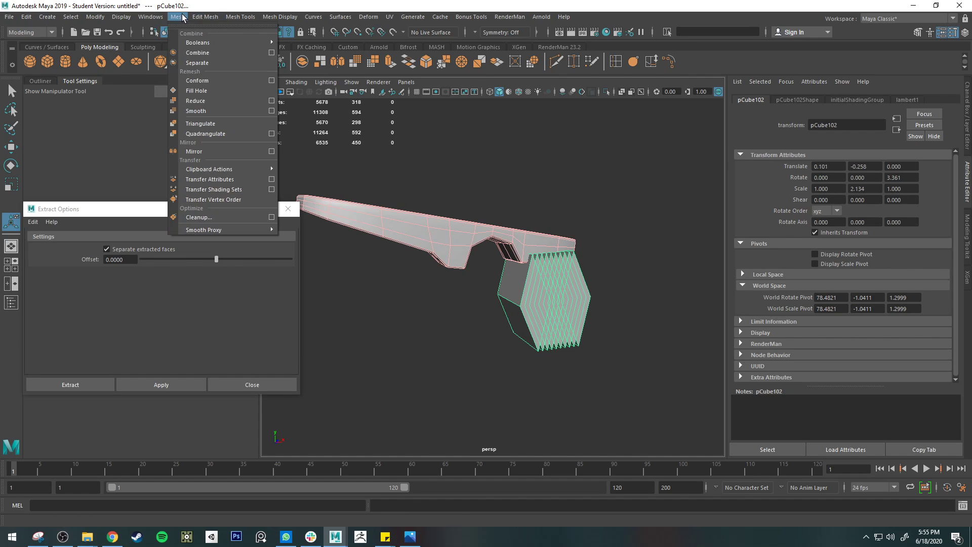
mouse_move(198, 45)
left_click(319, 61)
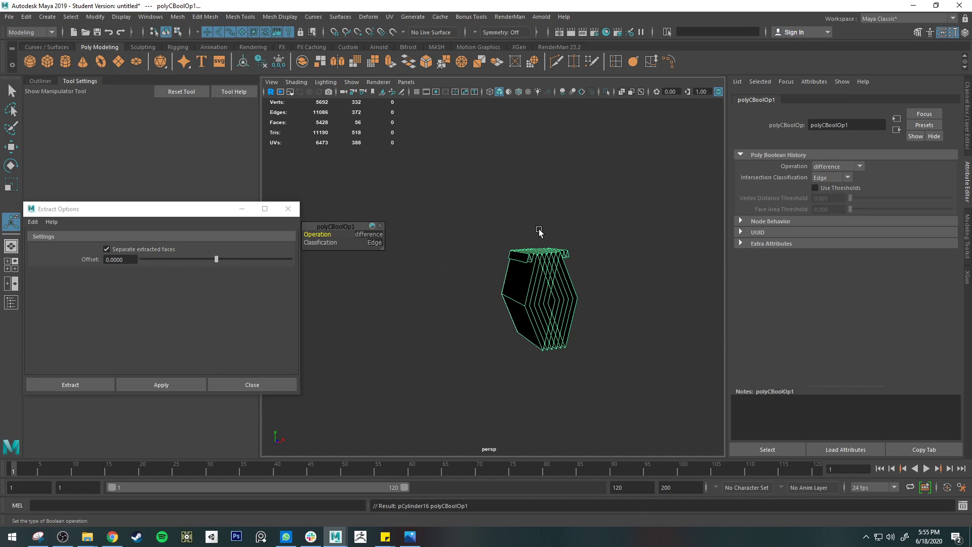
left_click_drag(539, 232, 419, 240, "alt")
left_click(491, 215)
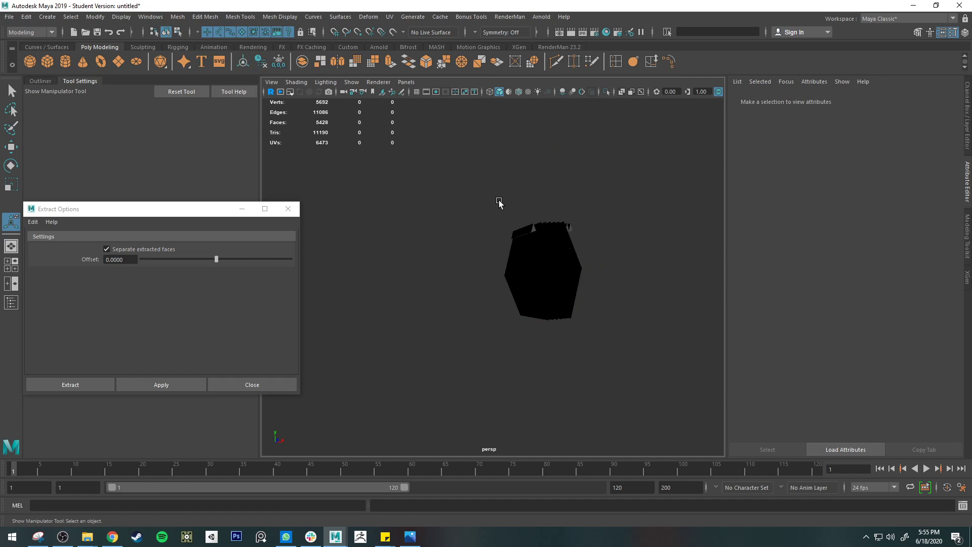
left_click_drag(499, 202, 500, 275, "alt")
left_click(499, 186)
Step: Examine the cutter row's overlapping faces where its duplicated pieces pass through one another
scroll(546, 208, "up", 5)
scroll(511, 206, "down", 5)
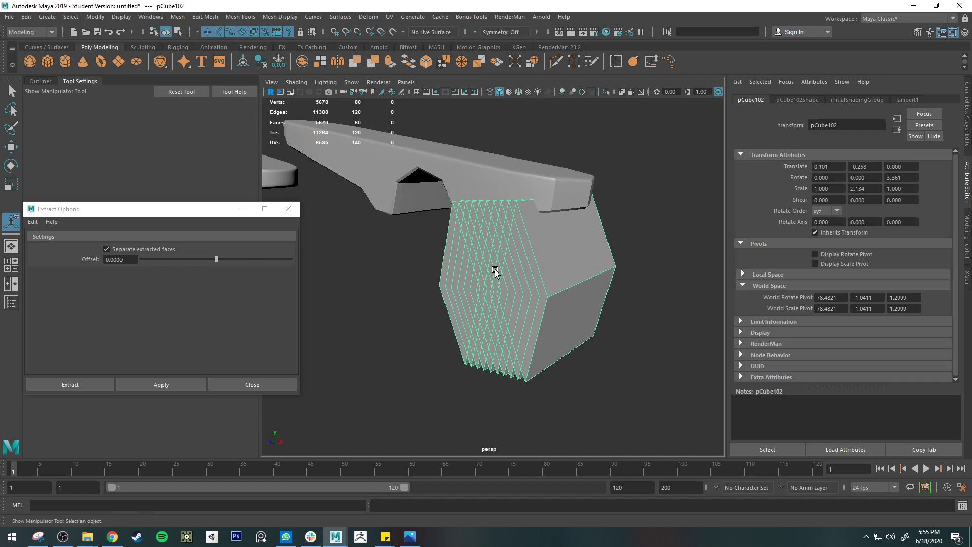
right_click_drag(453, 226, 530, 256, "alt")
mouse_move(510, 261)
left_mouse_down("alt")
mouse_move(558, 262)
mouse_move(507, 262)
mouse_move(522, 265)
left_mouse_up("alt")
right_click_drag(521, 241, 570, 227)
right_click_drag(472, 258, 475, 285)
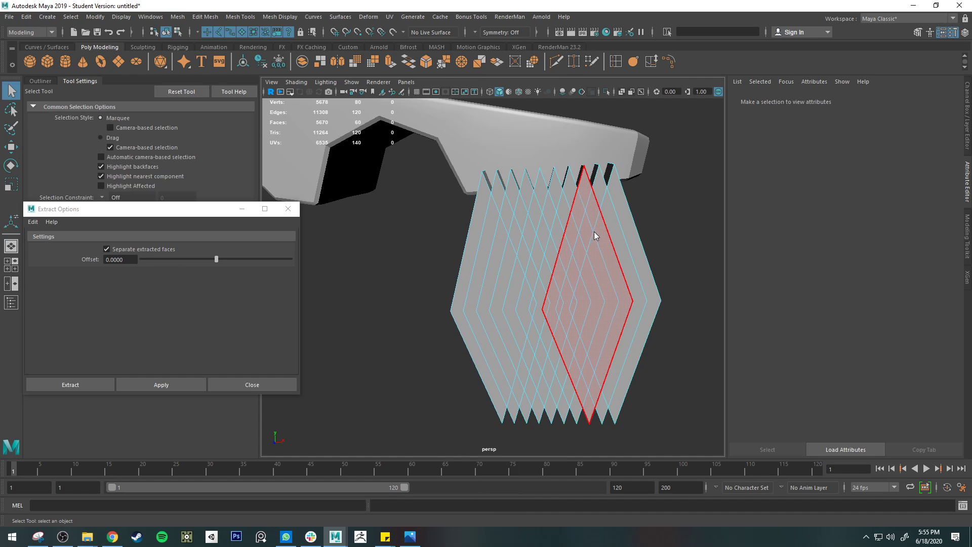
right_click_drag(594, 231, 632, 217)
middle_click_drag(566, 231, 539, 254, "alt")
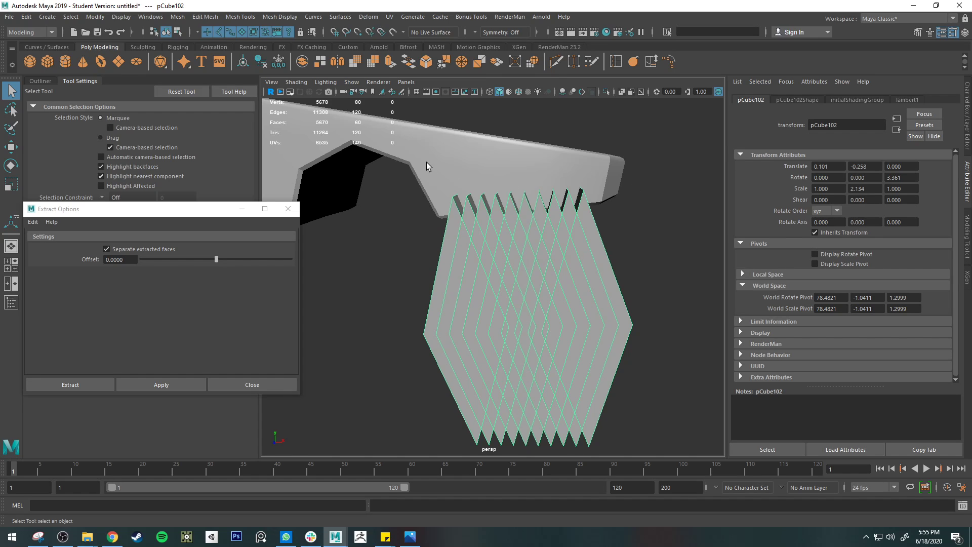
Step: Create a polygon cube, raise it to about Y 2.094 above the split cylinder, and dismiss the Extract options
left_click(47, 61)
scroll(524, 201, "down", 10)
key("f")
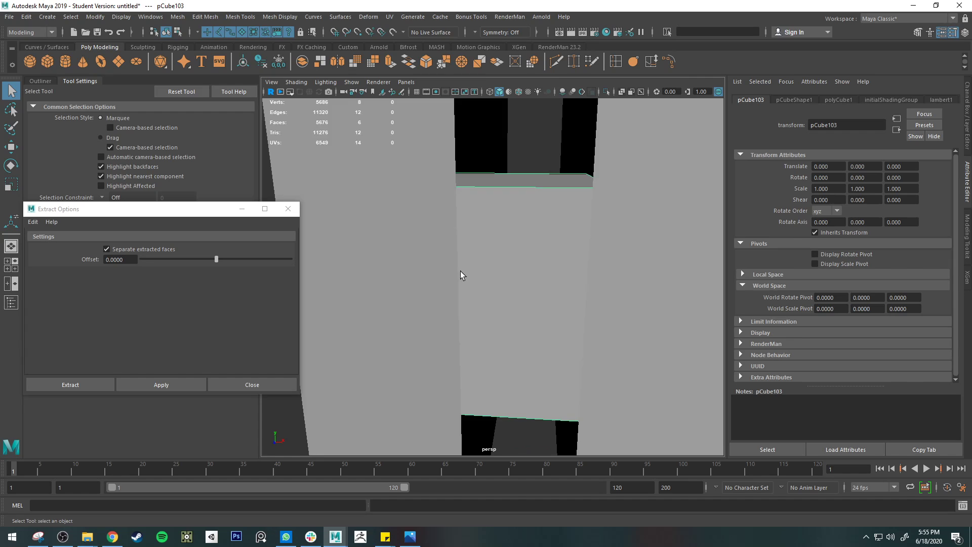
key("w")
left_click_drag(496, 229, 501, 110)
left_click(513, 117)
middle_click_drag(514, 122, 519, 197, "alt")
left_click(519, 226)
left_click(288, 209)
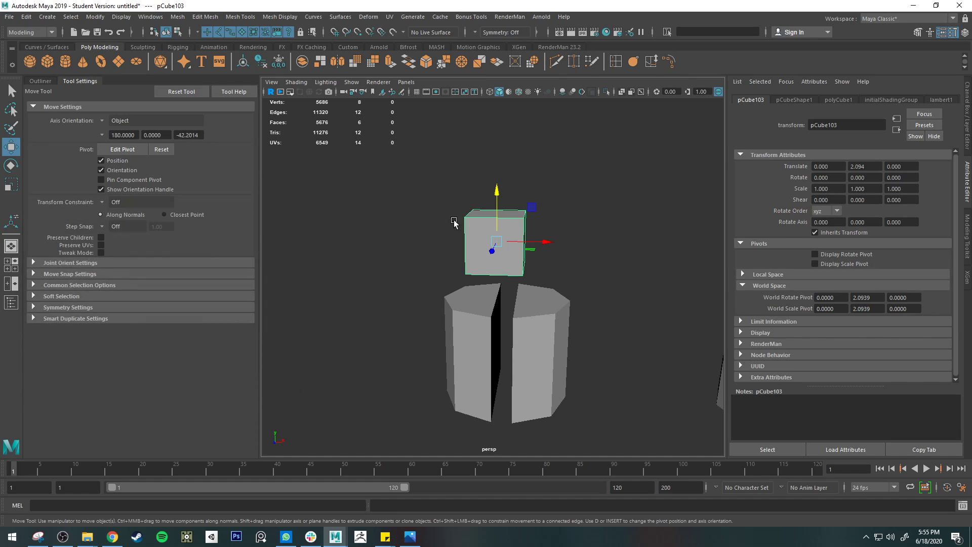
Step: Set the new cube's width subdivisions to 12
key("t")
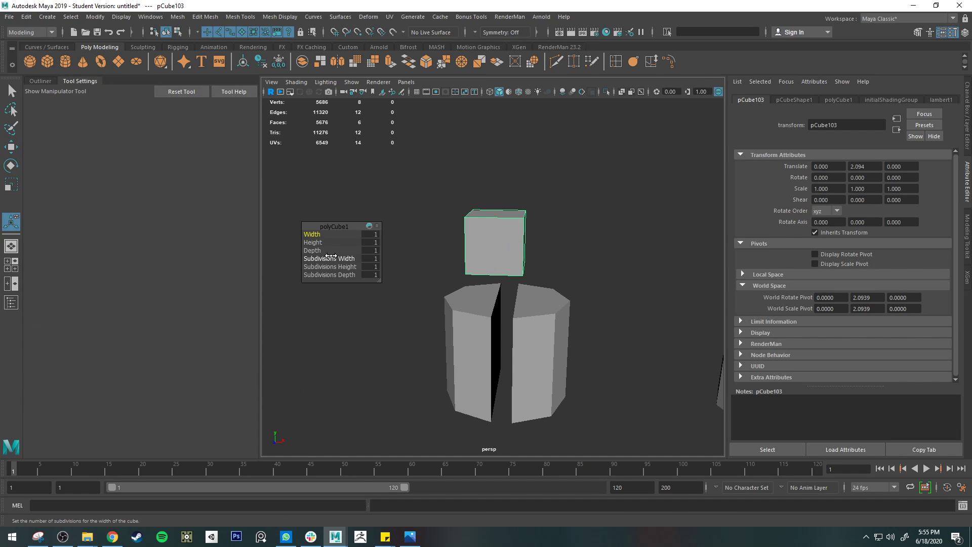
left_click_drag(330, 256, 387, 242)
scroll(564, 186, "up", 6)
Step: Select six alternating edges across the cube's top and raise them in Y to form a row of pointed teeth
right_click_drag(505, 175, 508, 144)
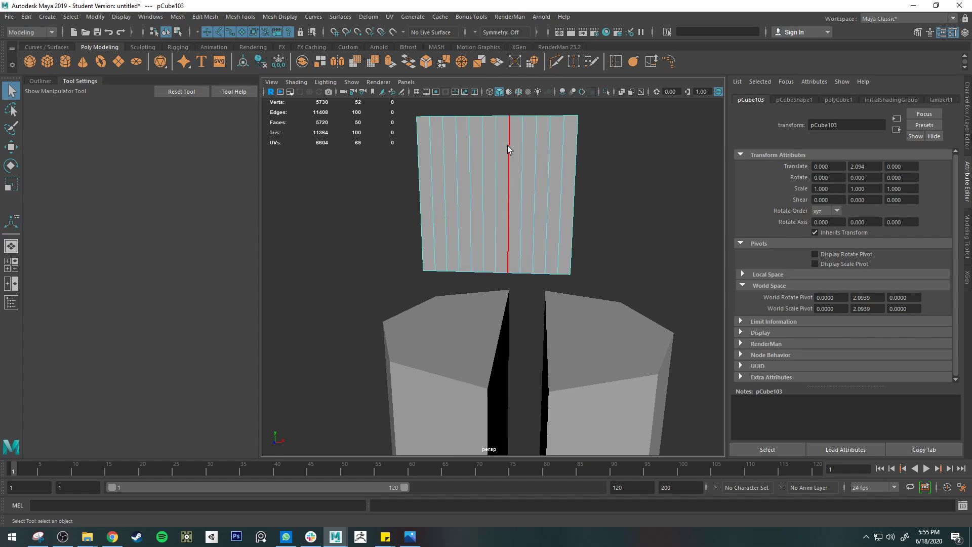
key("q")
left_click_drag(507, 145, 486, 249, "alt")
left_click(444, 254)
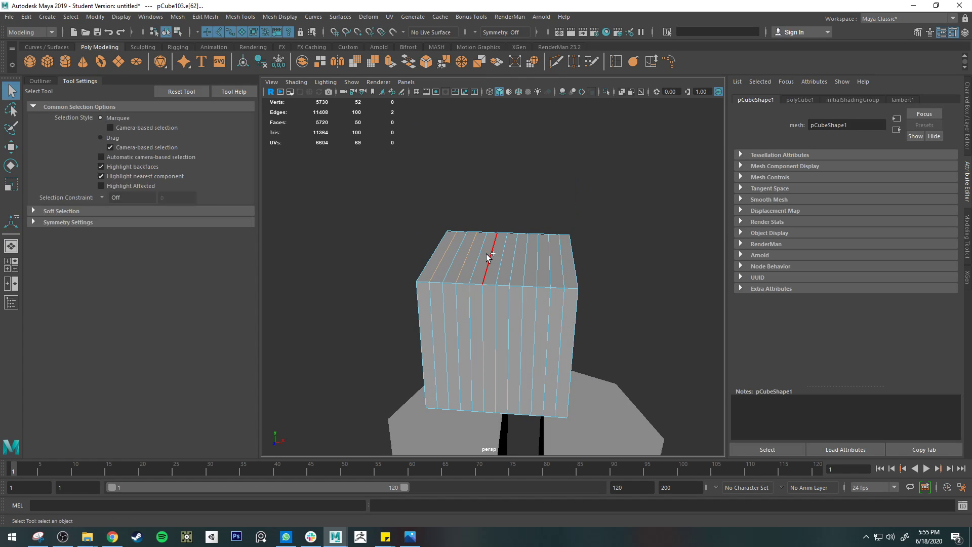
left_click(538, 251, "shift")
left_click(560, 249, "shift")
key("w")
left_click_drag(504, 207, 504, 180)
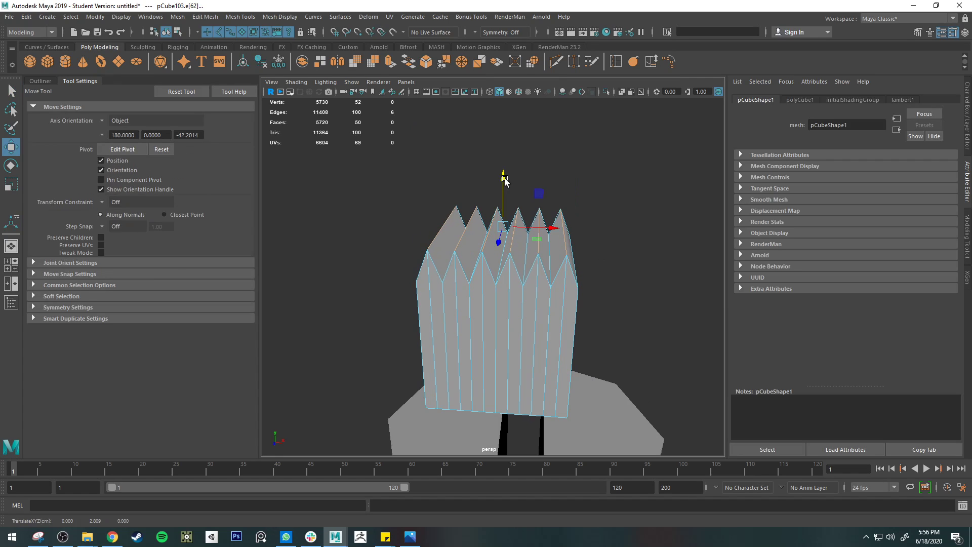
Step: Select the toothed block as an object and move it beneath the arm's tip, to about X 79.727, Y -1.977
key("q")
right_click_drag(544, 257, 581, 232)
scroll(490, 282, "down", 10)
key("w")
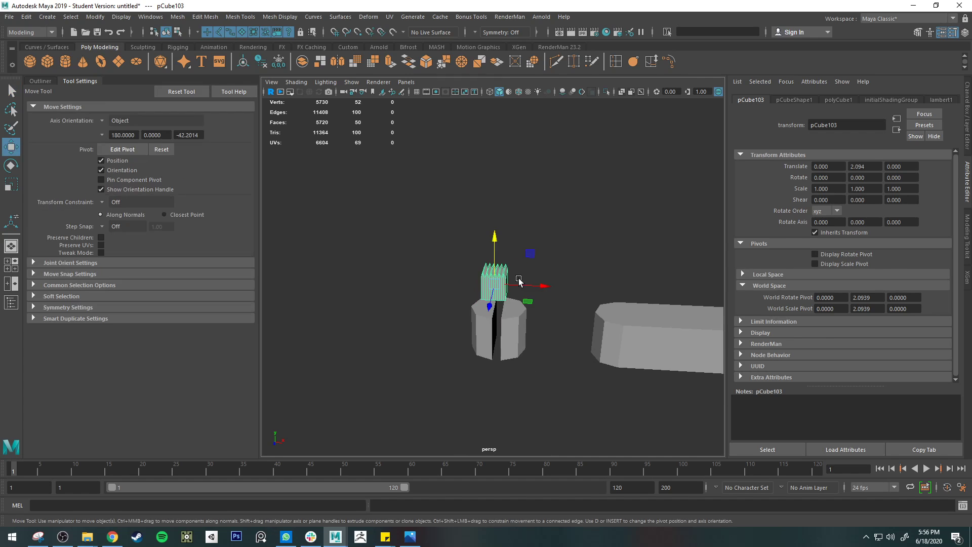
left_click_drag(551, 288, 614, 282)
middle_click_drag(614, 282, 390, 230, "alt")
left_click_drag(391, 230, 614, 228)
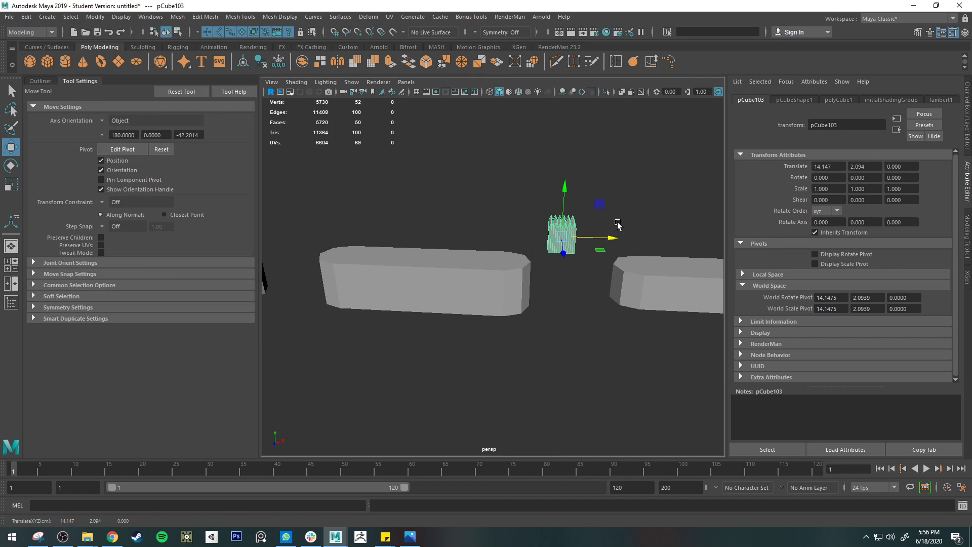
middle_click_drag(614, 227, 349, 245, "alt")
left_click_drag(353, 245, 597, 242)
middle_click_drag(597, 242, 381, 239, "alt")
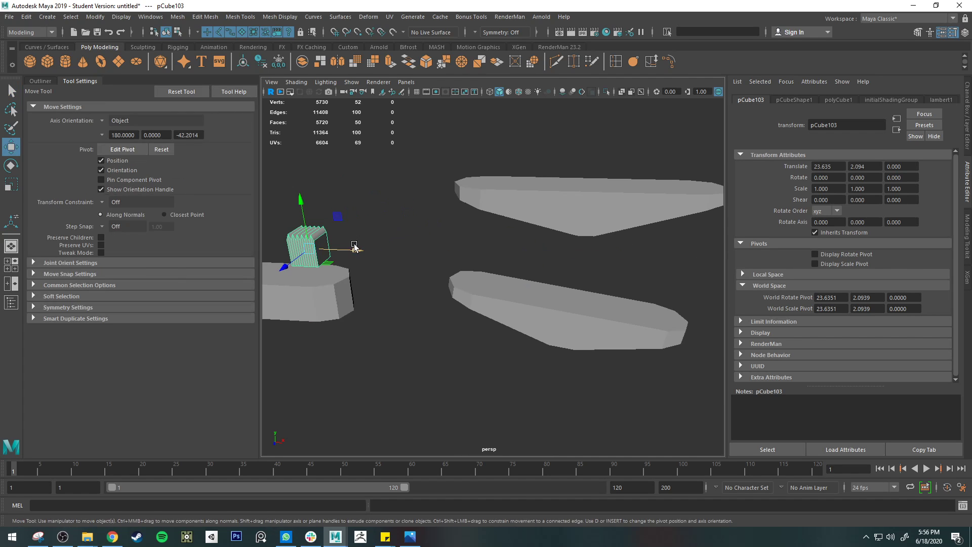
left_click_drag(355, 246, 689, 247)
middle_click_drag(690, 244, 559, 259, "alt")
left_click_drag(536, 284, 719, 276)
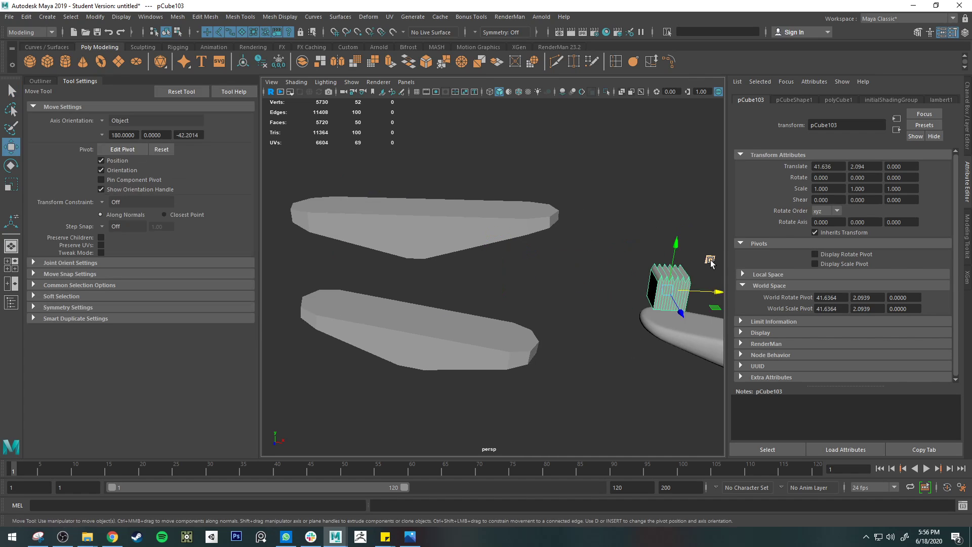
scroll(684, 264, "down", 10)
middle_click_drag(683, 264, 505, 268, "alt")
left_click_drag(487, 228, 638, 244)
key("f")
scroll(633, 283, "down", 10)
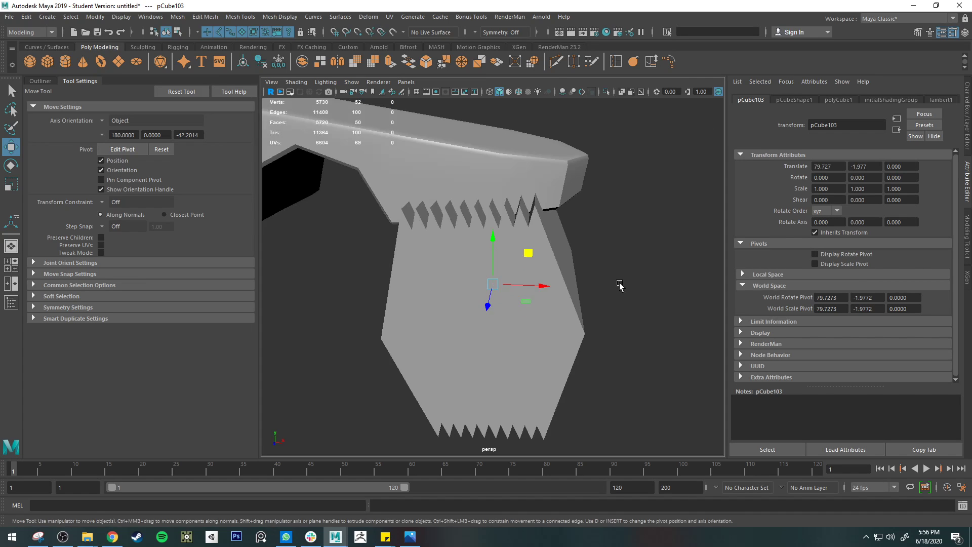
Step: Stretch the toothed block in depth beyond the arm's width and delete the old cutter row
key("r")
left_click_drag(448, 284, 321, 289)
left_click(481, 309)
key("Delete")
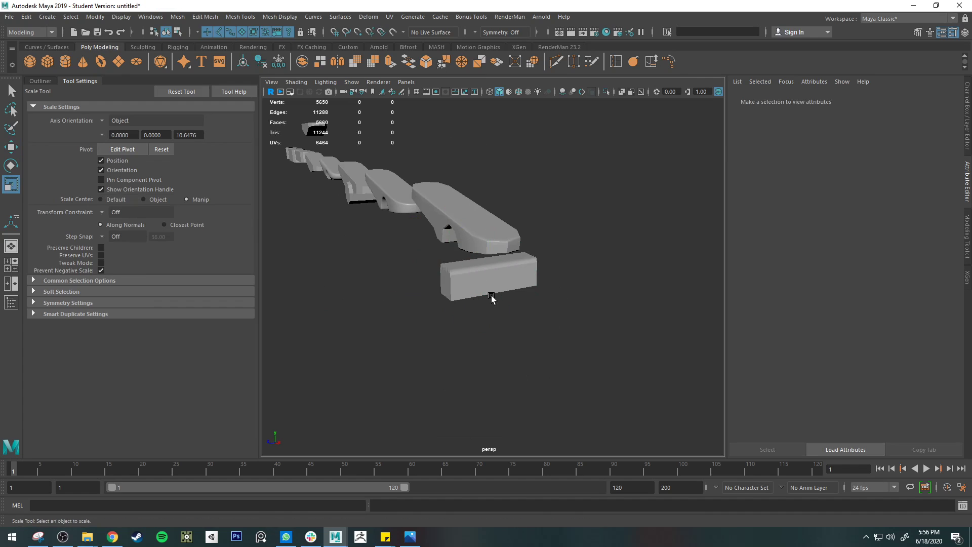
Step: Raise and tilt the toothed block so its teeth follow and overlap the arm's slanted underside near the tip
left_click(486, 288)
key("w")
key("f")
left_click_drag(482, 279, 505, 201, "alt")
key("e")
key("w")
key("e")
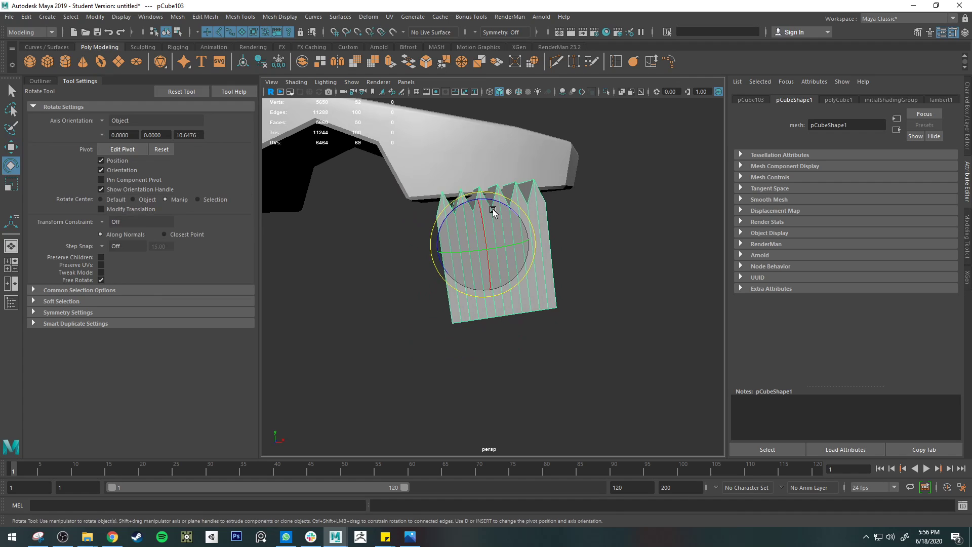
key("d")
left_click(492, 208)
key("d")
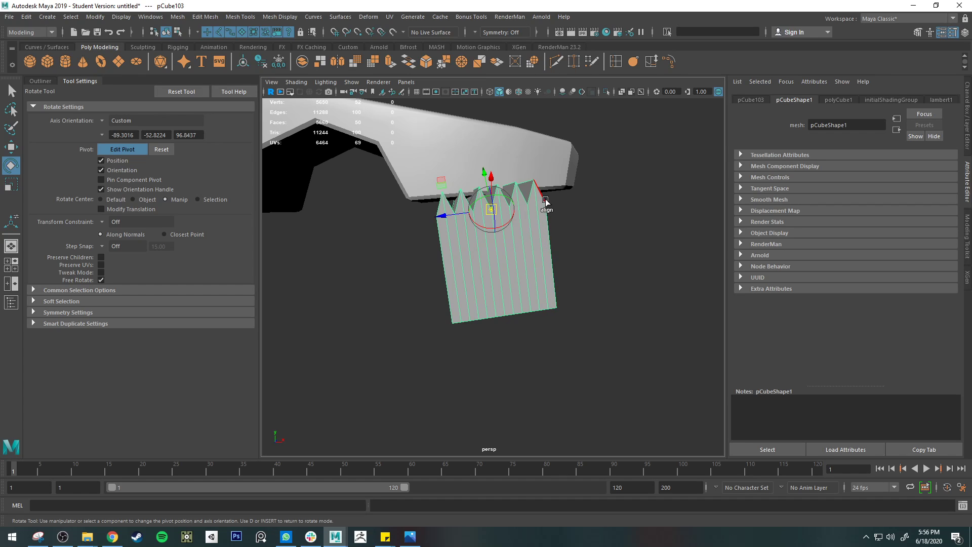
key("ctrl+z")
Step: Snap the toothed block's pivot to the vertex in the valley between its middle teeth and keep its object orientation
key("d")
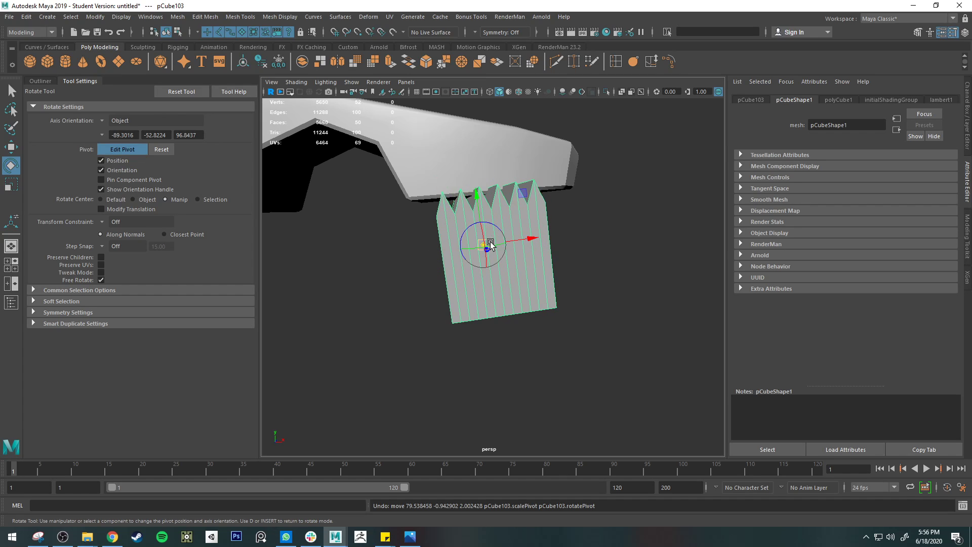
key("v")
left_click_drag(484, 245, 491, 209)
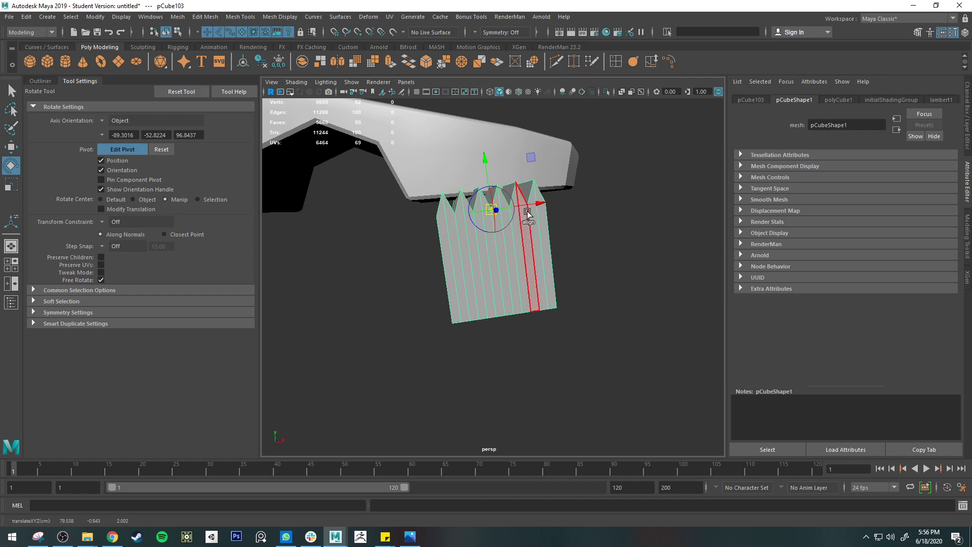
key("d")
left_click_drag(535, 180, 577, 203)
key("w")
left_click_drag(473, 169, 514, 180)
key("e")
key("w")
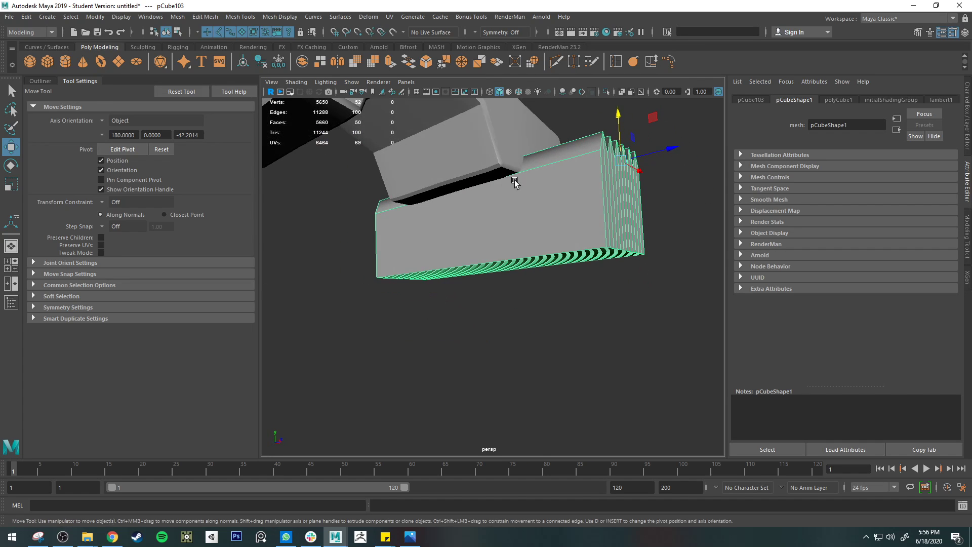
Step: Select the extra edges along the arm's underside beside its tip and delete them together with their vertices
key("q")
right_click(500, 174)
right_click_drag(500, 174, 501, 145)
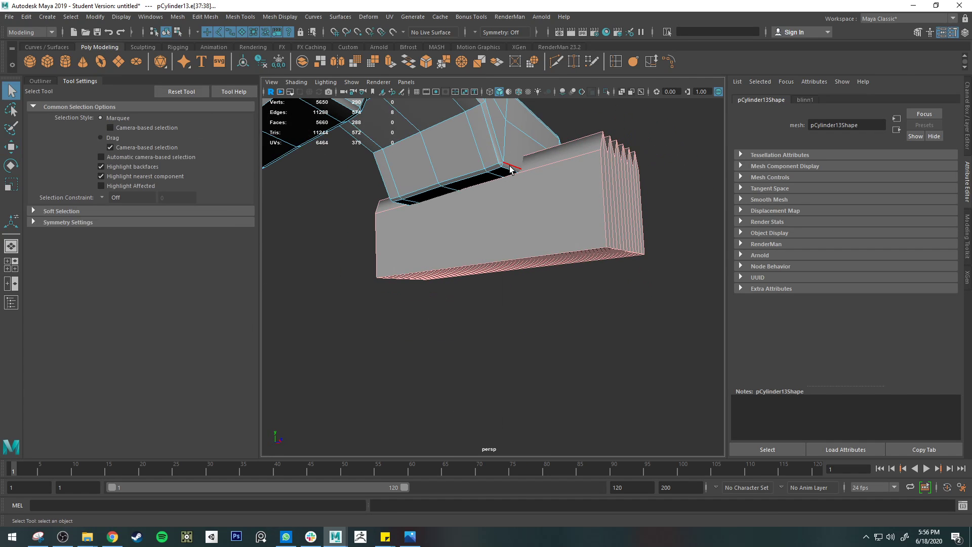
left_click(509, 167)
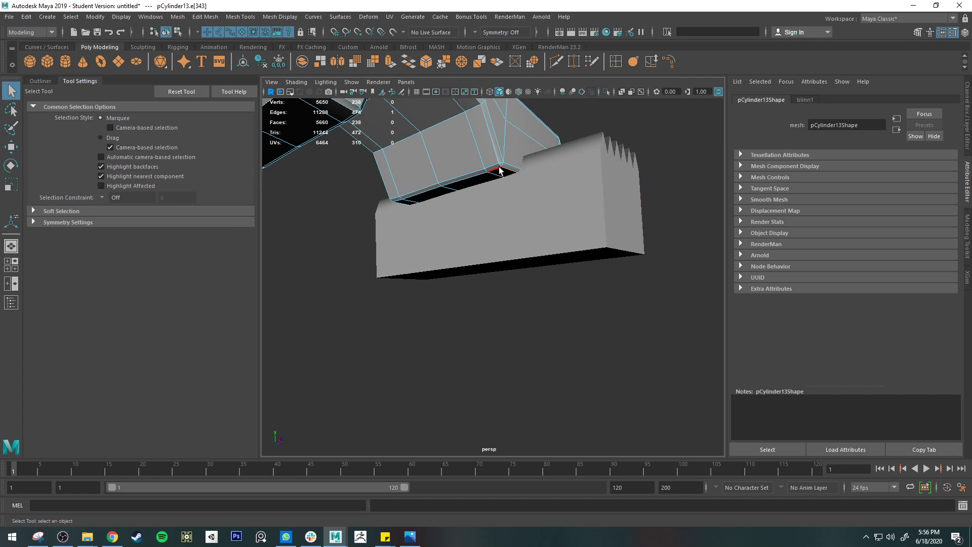
left_click_drag(474, 206, 577, 199, "alt")
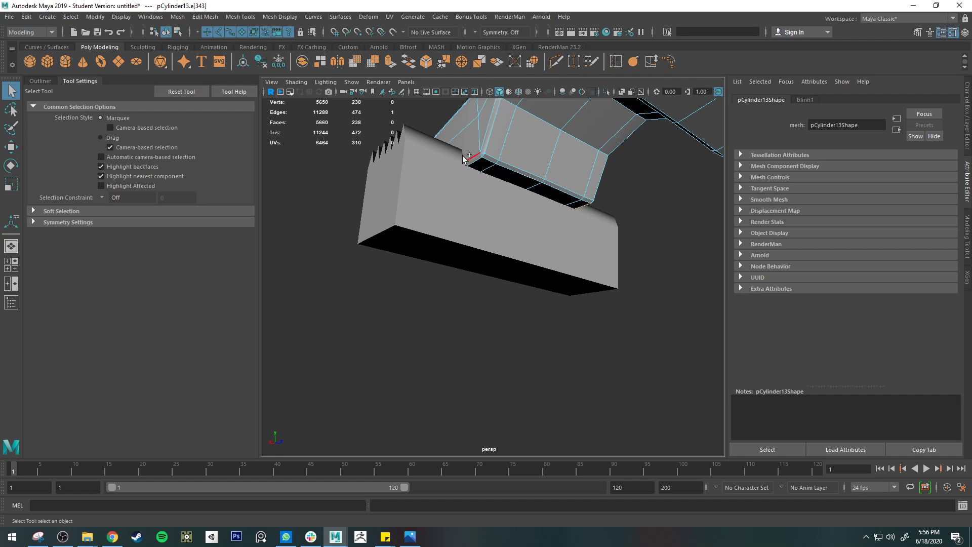
key("Delete")
left_click_drag(475, 166, 562, 185, "alt")
key("ctrl+z")
key("ctrl+Delete")
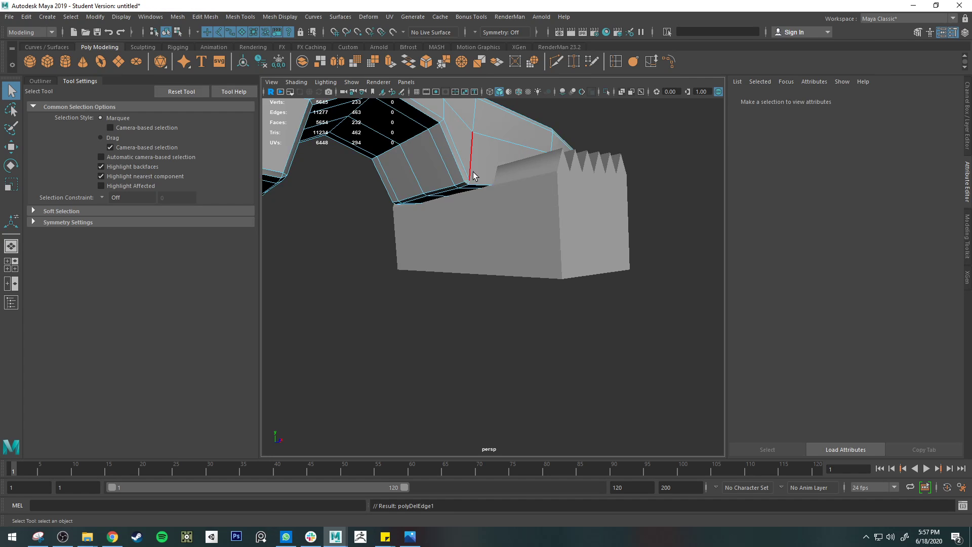
Step: Subtract the toothed block from the clothespin arm with a Boolean difference to cut gripping teeth into its underside
left_click_drag(463, 184, 448, 242, "alt")
left_click_drag(530, 249, 528, 276, "alt")
left_click(530, 277)
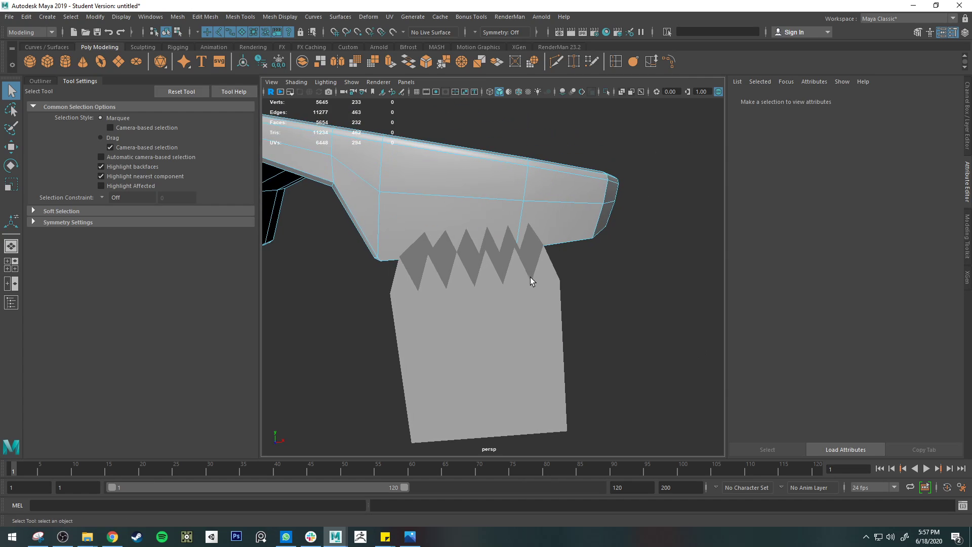
left_click(552, 185, "shift")
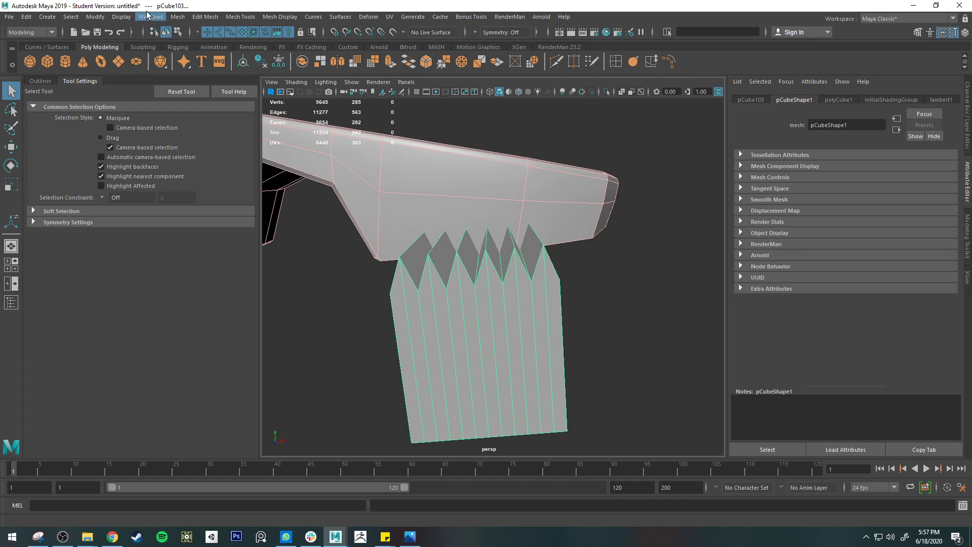
left_click(181, 17)
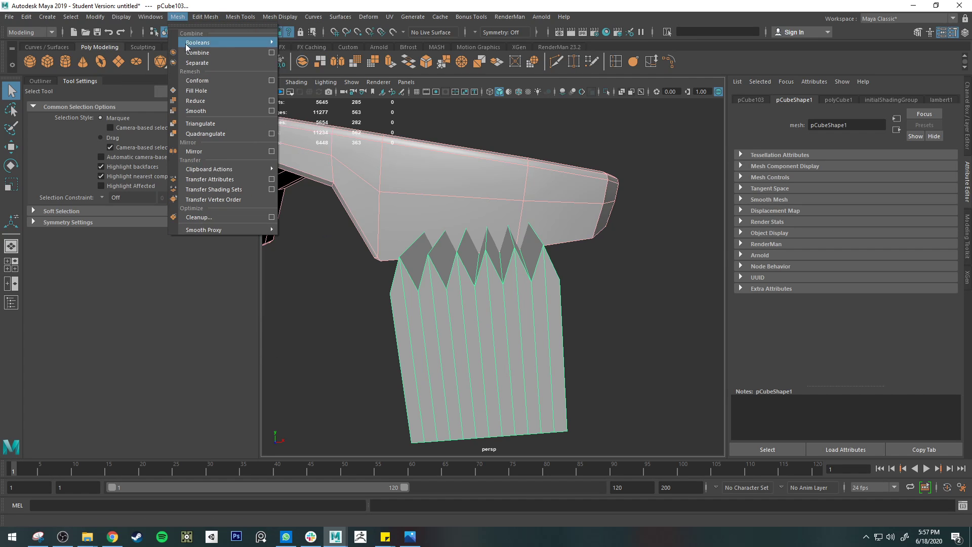
mouse_move(270, 45)
left_click(304, 61)
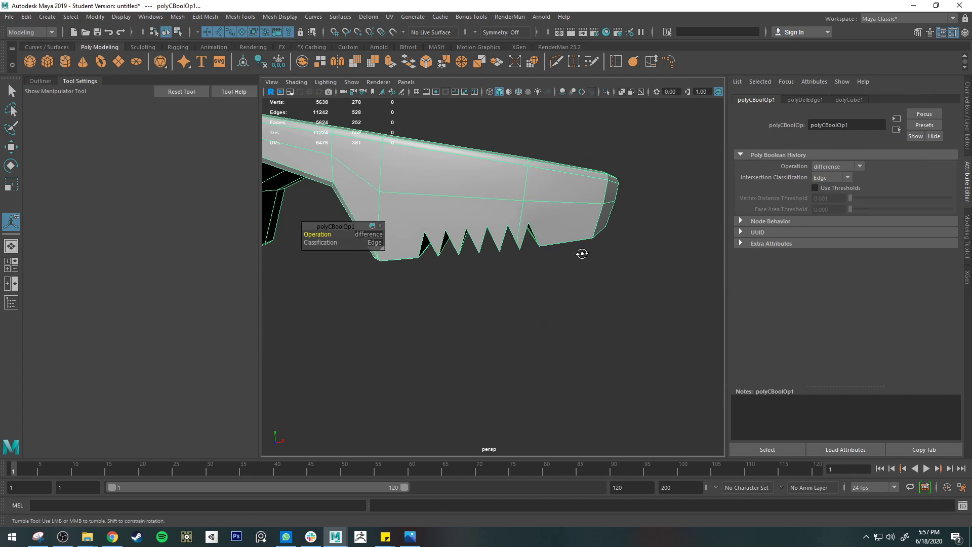
Step: Cut vertical edges with Multi-Cut from the first two notch peaks up across the arm's side face to its top edge
left_click_drag(581, 254, 581, 207, "alt")
left_click_drag(587, 147, 590, 238, "alt")
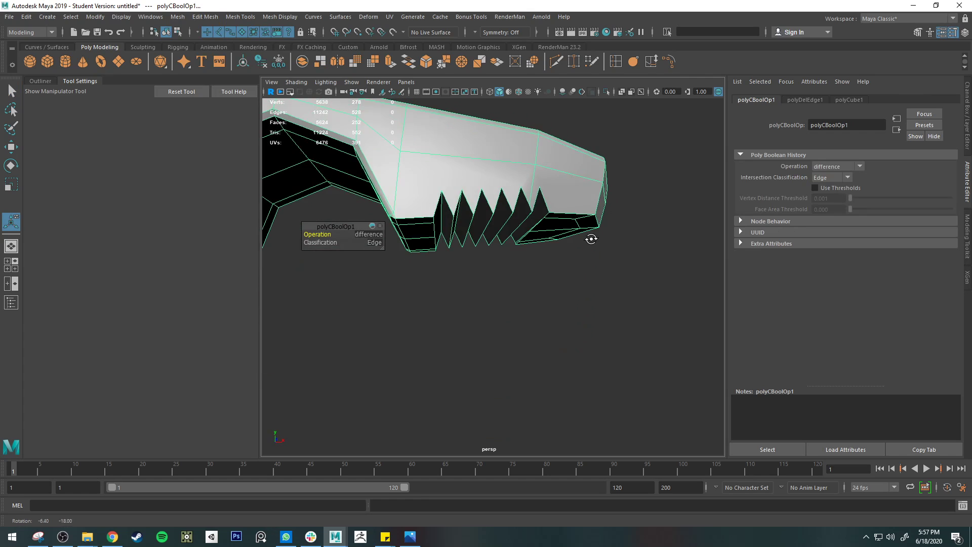
left_click_drag(572, 167, 556, 232, "alt")
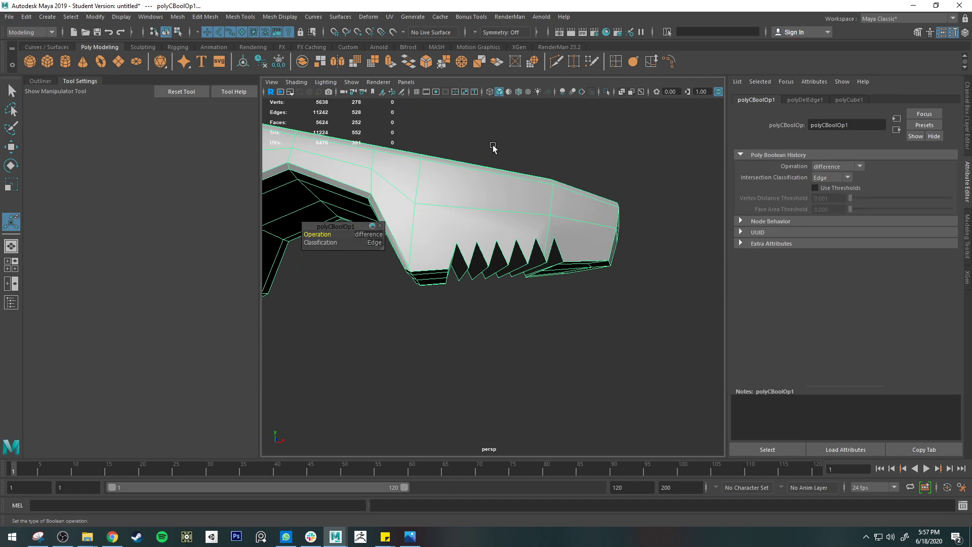
left_click_drag(493, 170, 494, 195, "alt")
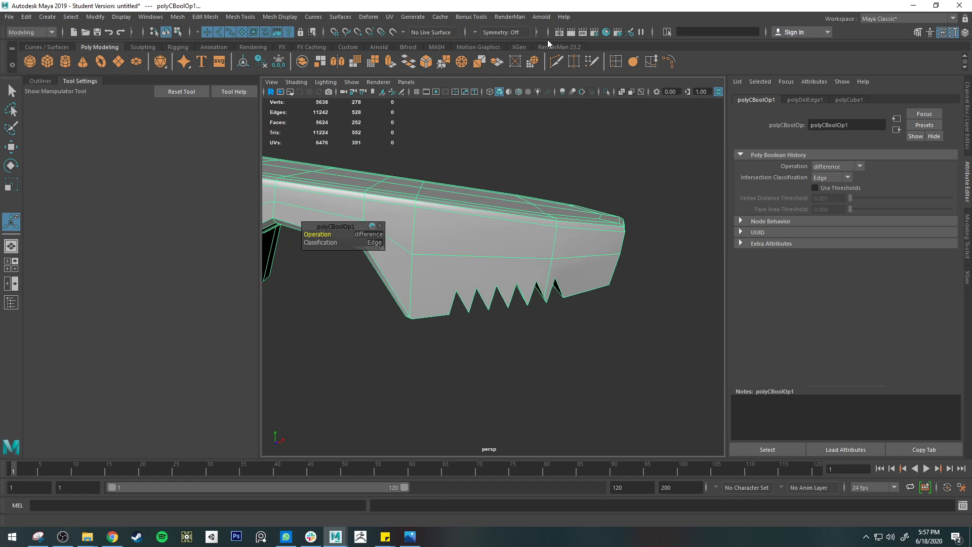
left_click(556, 64)
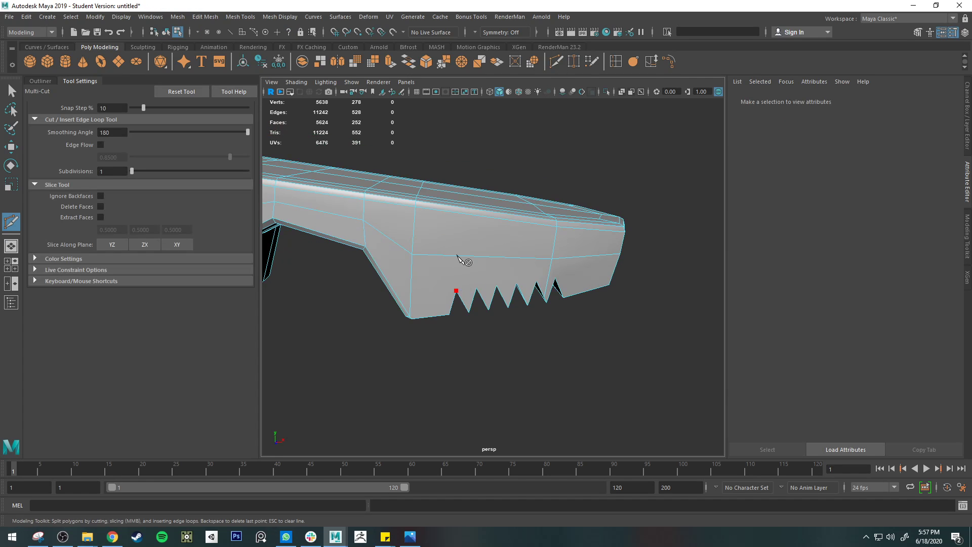
left_click(456, 291)
left_click(454, 212)
left_click(474, 214)
left_click(476, 288)
key("Return")
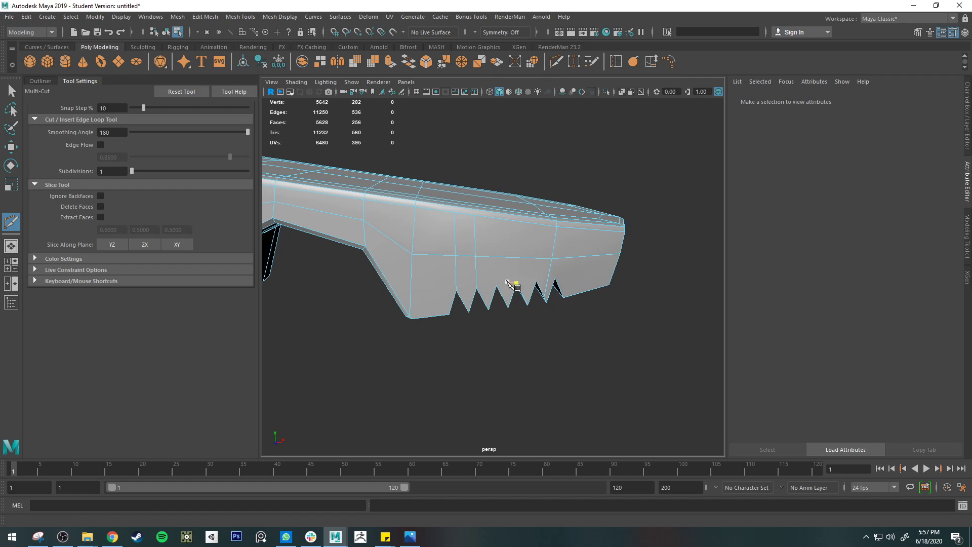
Step: Cut matching vertical edges from the next three notch peaks up to the top edge of the arm's side face
left_click(498, 219)
left_click(496, 285)
key("Return")
left_click(516, 218)
left_click(516, 283)
key("Return")
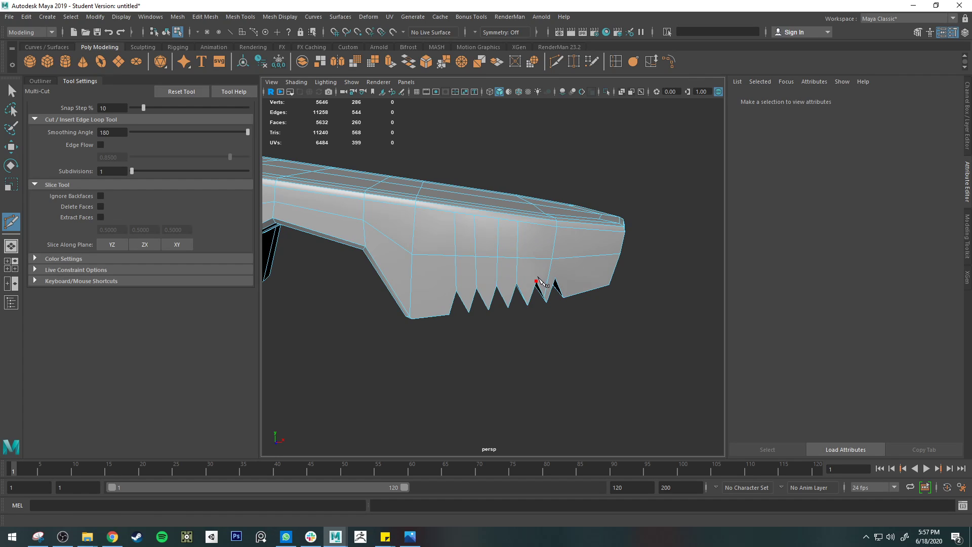
left_click(536, 281)
left_click(538, 218)
key("Return")
key("q")
right_click_drag(543, 258, 502, 241)
scroll(563, 287, "up", 3)
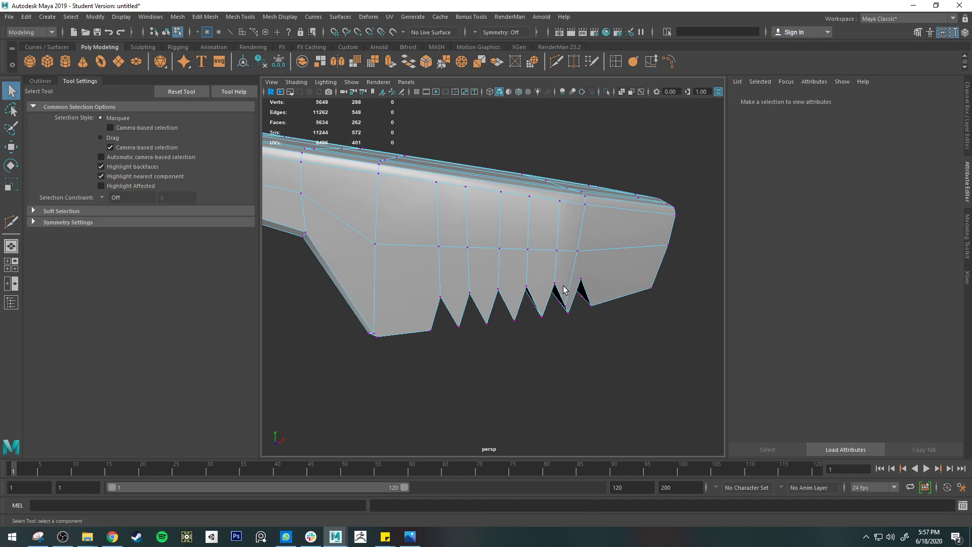
left_click_drag(564, 286, 539, 211, "alt")
left_click(523, 177)
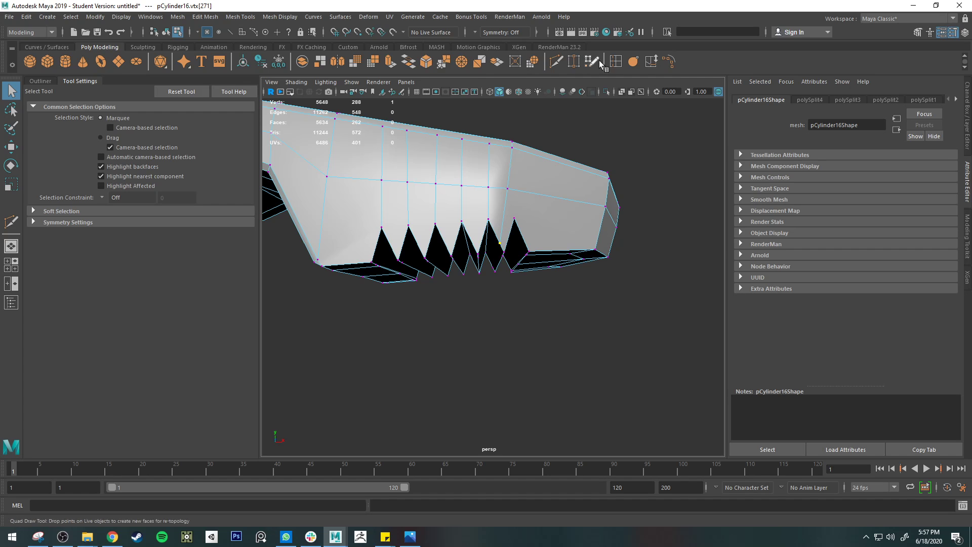
left_click(573, 62)
left_click_drag(500, 243, 514, 218)
mouse_move(543, 280)
left_mouse_down("alt")
mouse_move(543, 243)
mouse_move(537, 265)
left_mouse_up("alt")
key("ctrl+z")
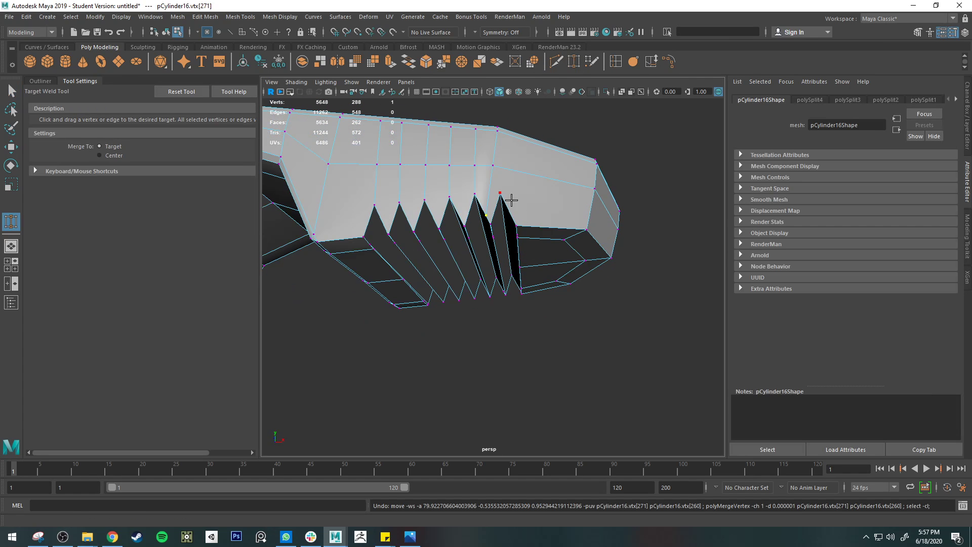
Step: Connect the notch peak nearest the tip to the edge-loop corner above it and delete the old slanted edge beside it
key("q")
scroll(500, 203, "up", 5)
left_click_drag(500, 204, 525, 261, "alt")
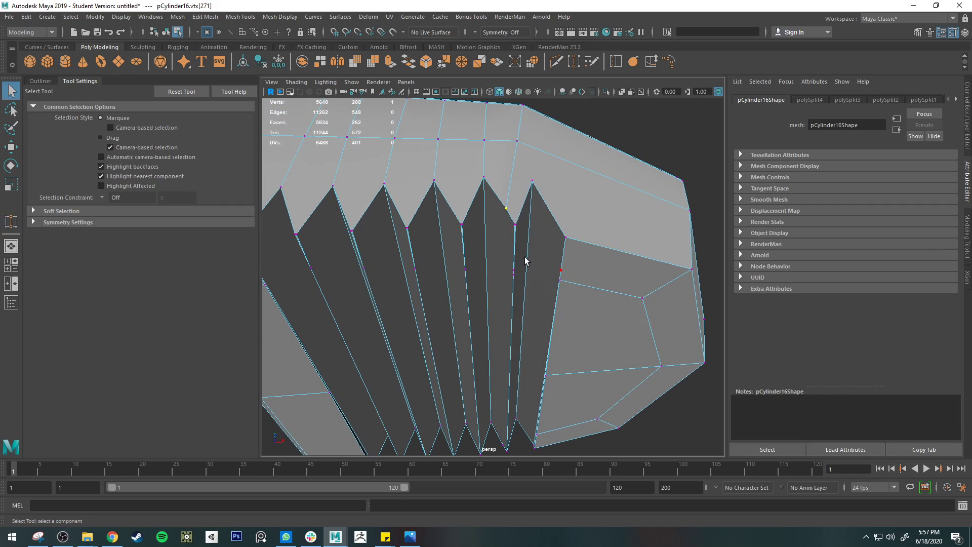
right_click_drag(513, 176, 516, 148)
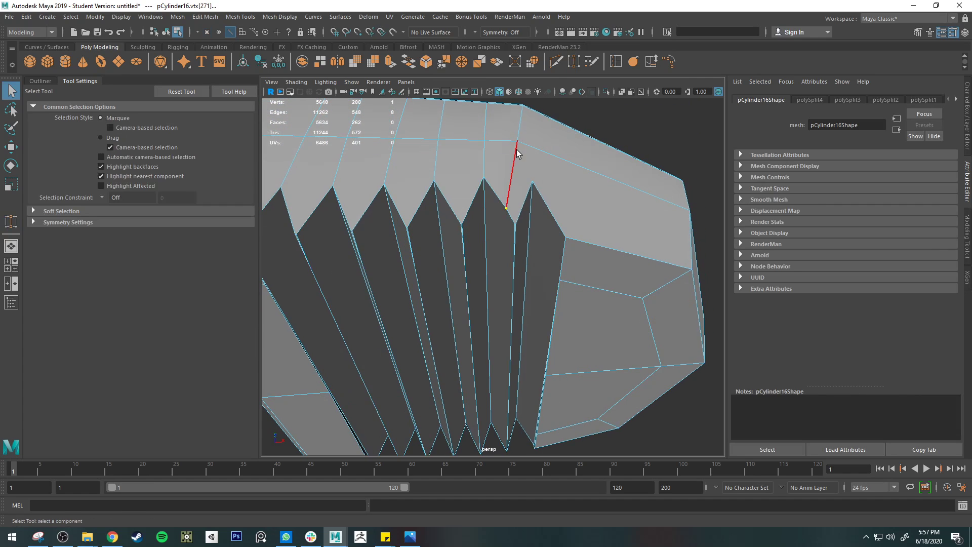
left_click(554, 60)
left_click(532, 181)
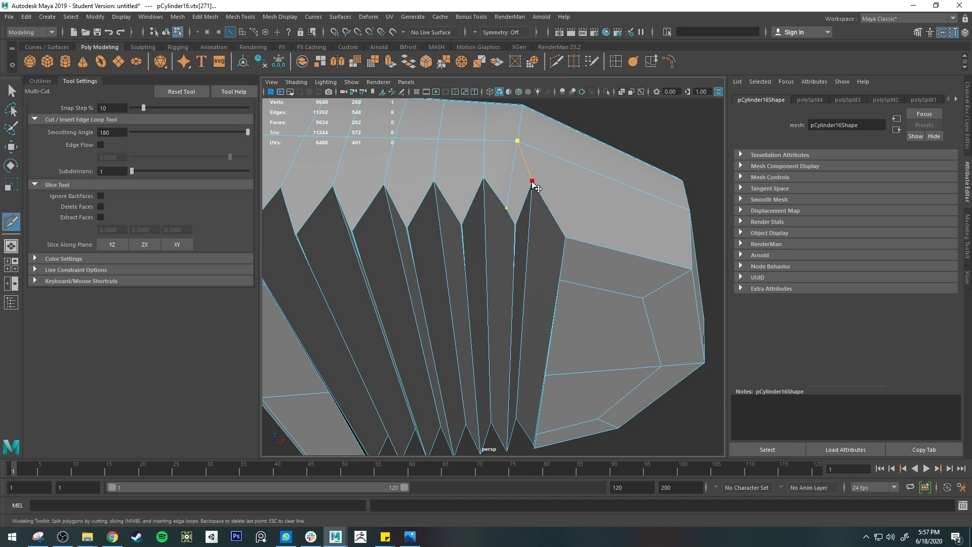
key("backslash")
key("Return")
key("q")
left_click(504, 168)
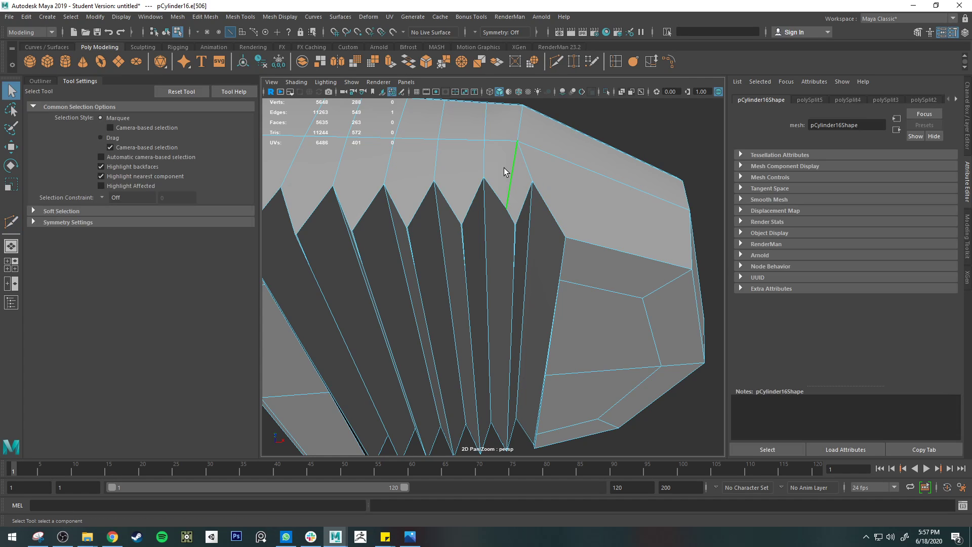
key("Delete")
Step: Merge the doubled vertices at the point of the fourth tooth to their center
left_click_drag(503, 168, 518, 195, "alt")
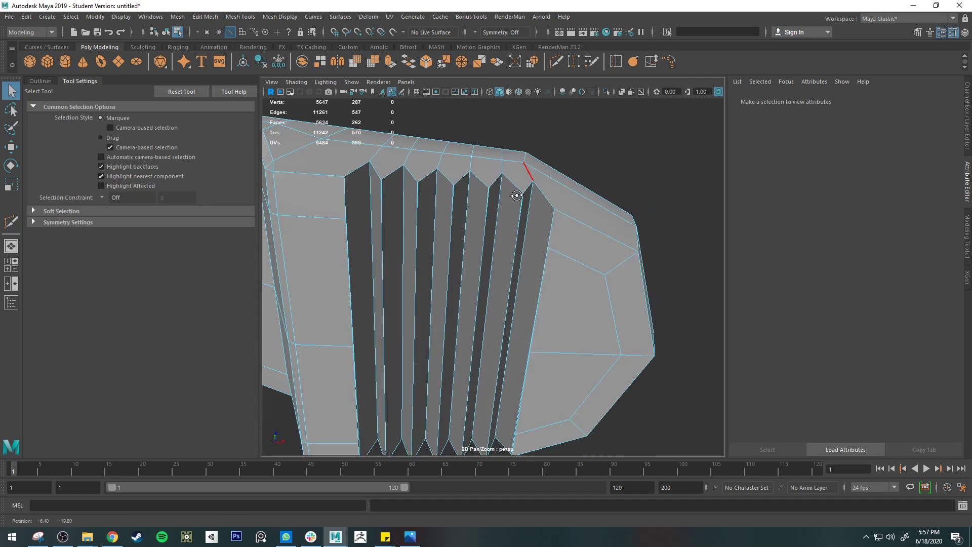
scroll(522, 190, "up", 5)
middle_click_drag(521, 189, 508, 288, "alt")
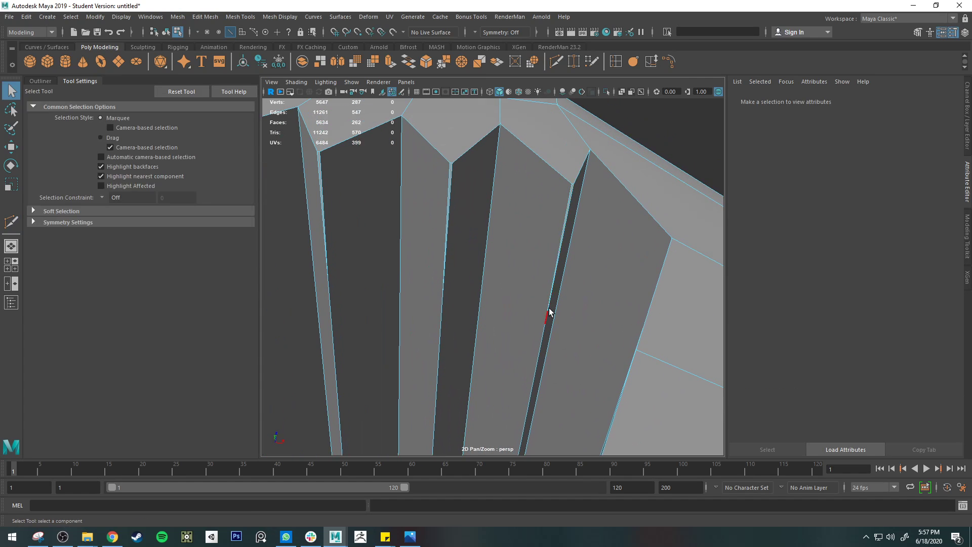
right_click_drag(443, 160, 403, 147)
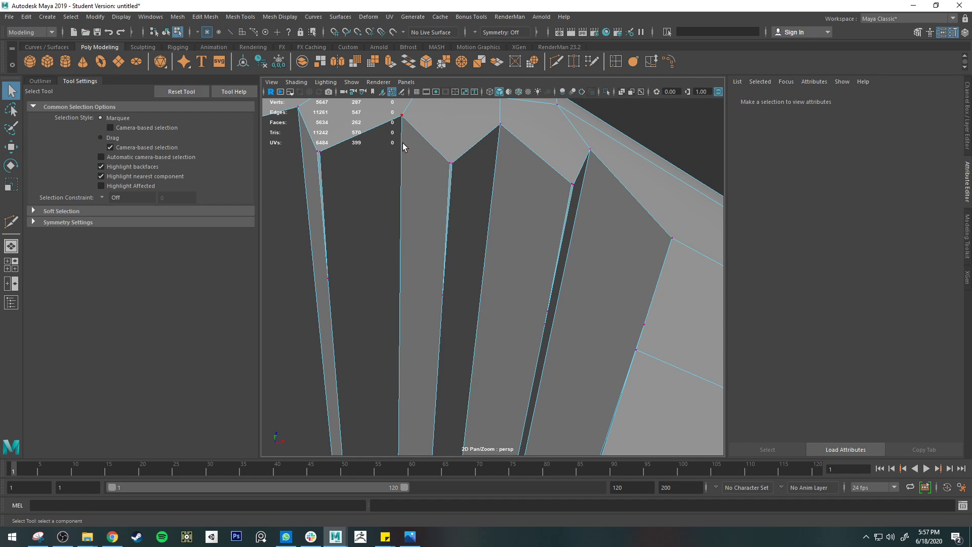
left_click(454, 174)
scroll(481, 253, "down", 5)
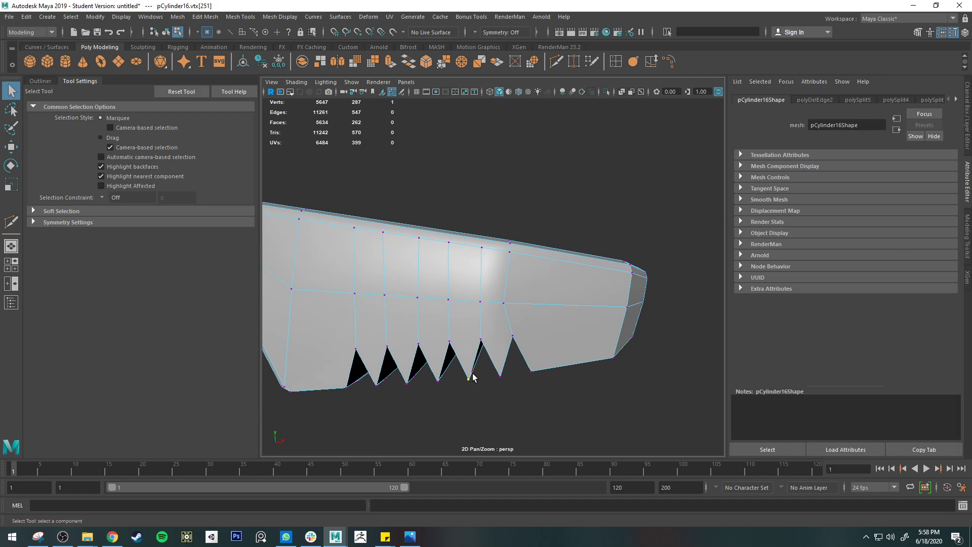
left_click_drag(462, 375, 477, 388, "shift")
left_click_drag(477, 388, 561, 277, "alt")
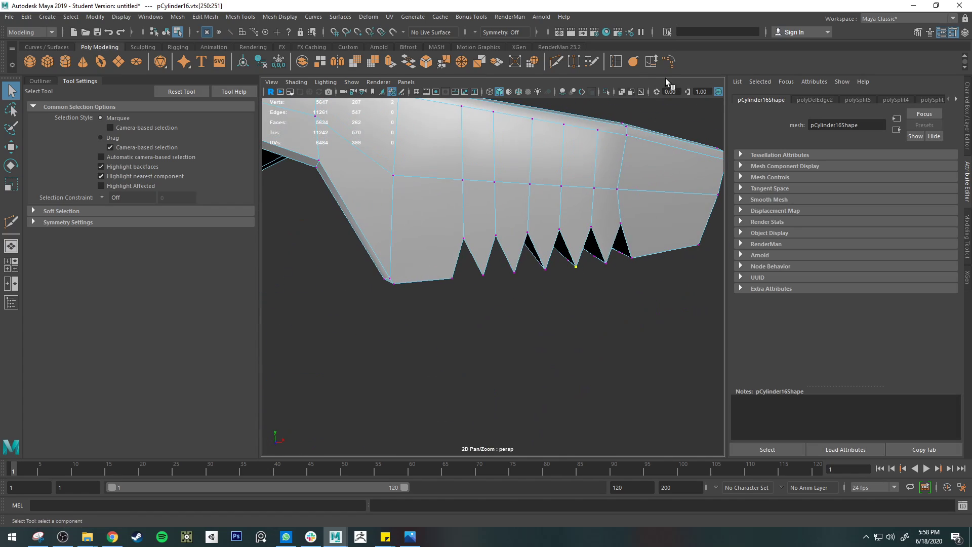
left_click(463, 63)
Step: Merge the doubled vertices at the other tooth points and at both ends of the tooth row on the arm's side
key("g")
left_click_drag(601, 259, 582, 274)
key("g")
key("g")
mouse_move(504, 269)
left_mouse_down()
mouse_move(518, 280)
mouse_move(494, 282)
left_mouse_up()
key("g")
key("g")
left_click_drag(626, 252, 643, 267)
key("g")
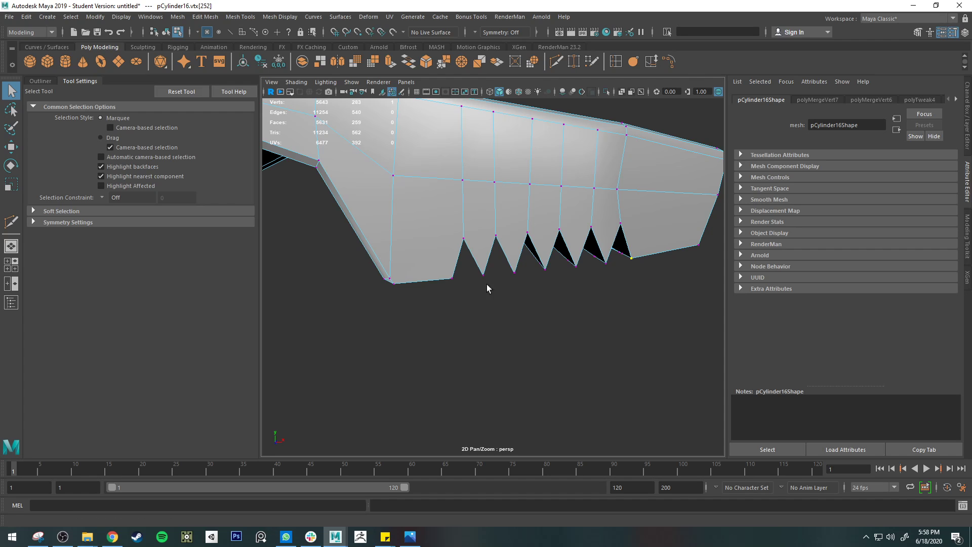
left_click_drag(446, 272, 460, 284)
key("g")
Step: Merge the close vertex pairs along the edge where the last groove meets the flat face at the tip
left_click_drag(614, 246, 625, 219)
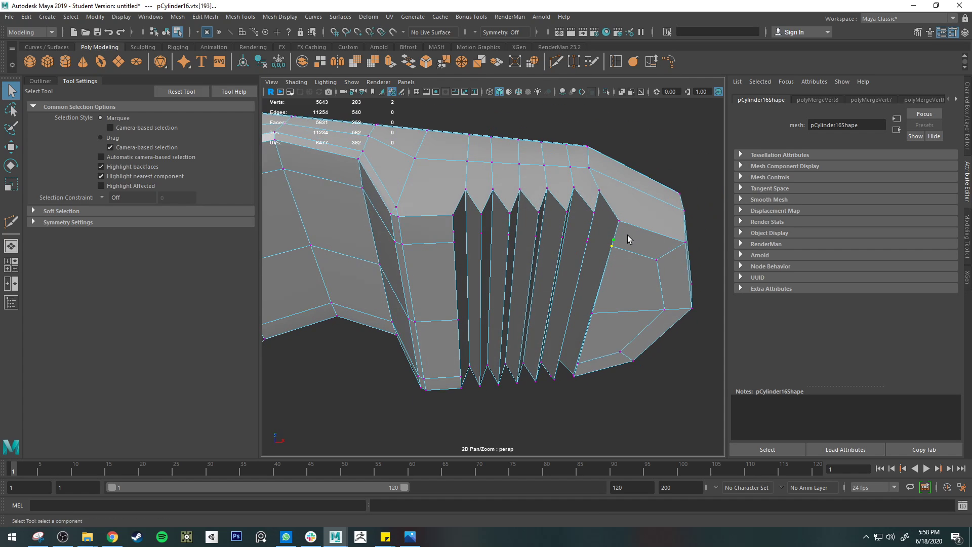
key("g")
left_click_drag(584, 307, 601, 321)
key("g")
left_click_drag(575, 359, 592, 373)
Step: Merge and delete the stray vertices along the tooth ridges nearest the tip
left_click_drag(558, 232, 566, 238)
key("ctrl+z")
key("Delete")
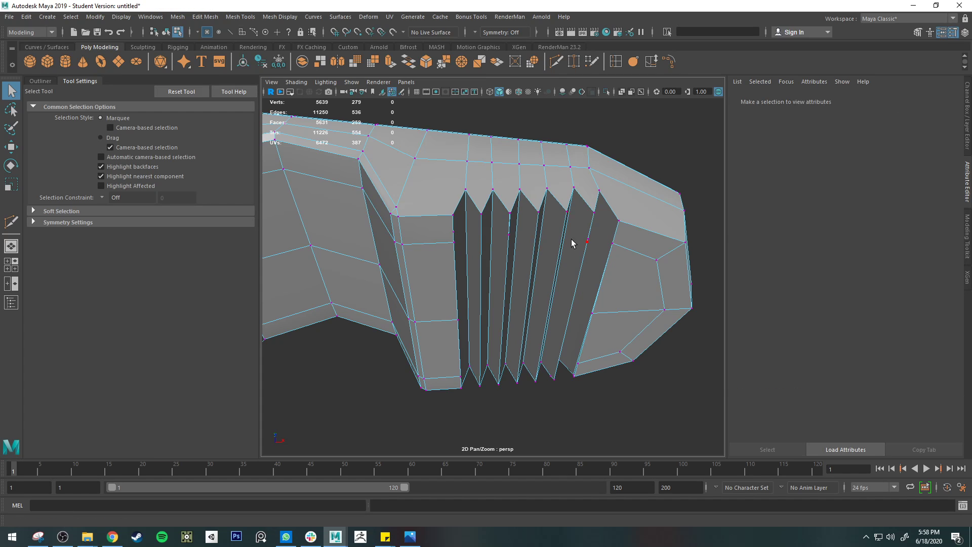
left_click(589, 241)
key("Delete")
left_click(590, 235)
key("Delete")
left_click(588, 242)
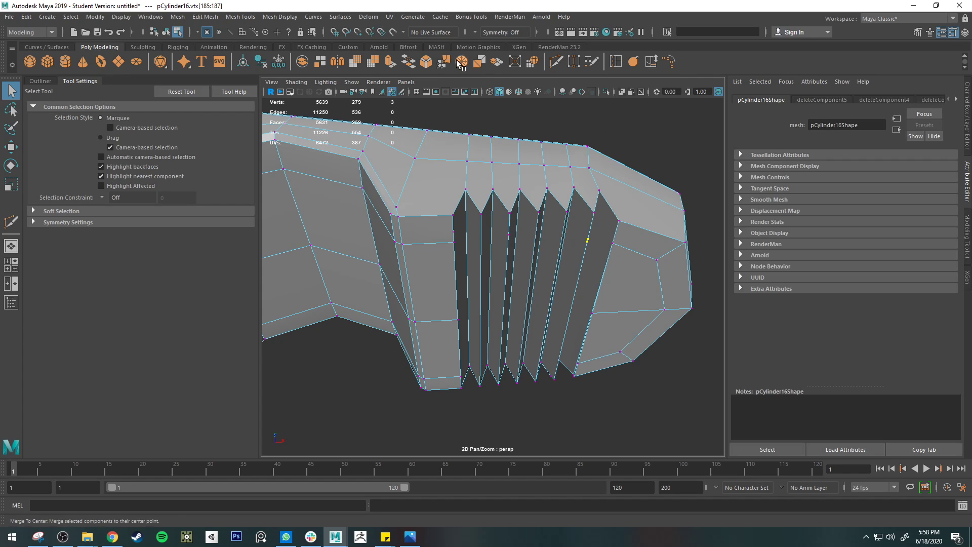
key("Delete")
Step: Clear the stray and doubled vertices at the near end of the second tooth ridge by merging and deleting them
left_click(510, 235)
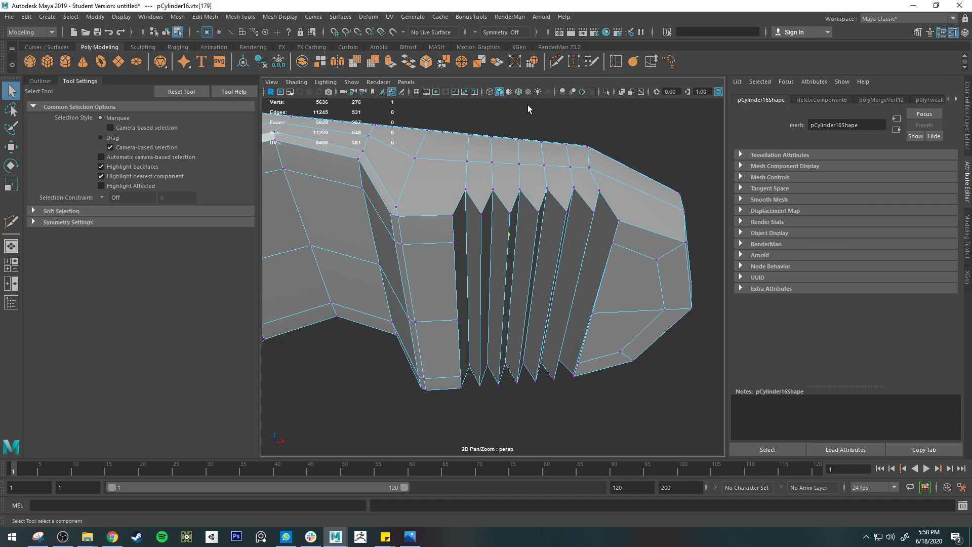
key("Delete")
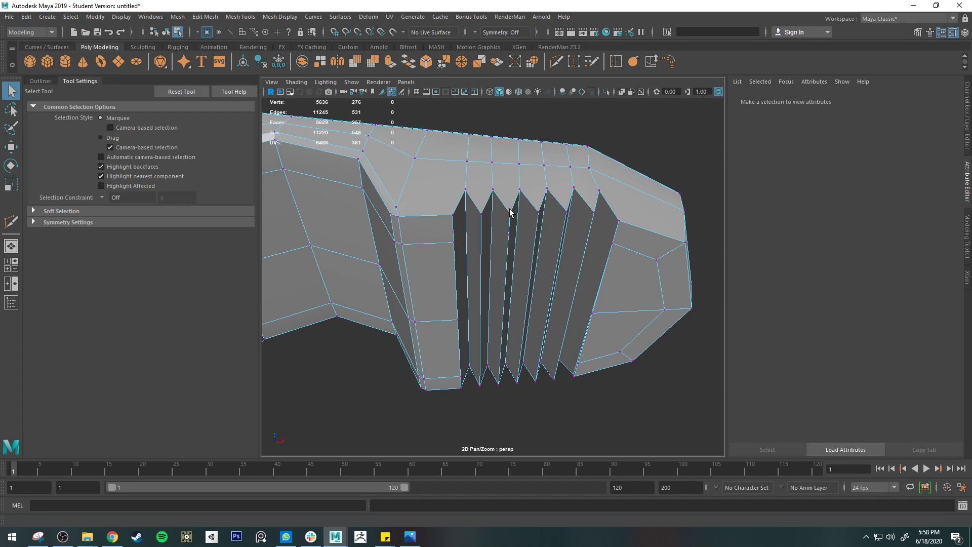
left_click(509, 212)
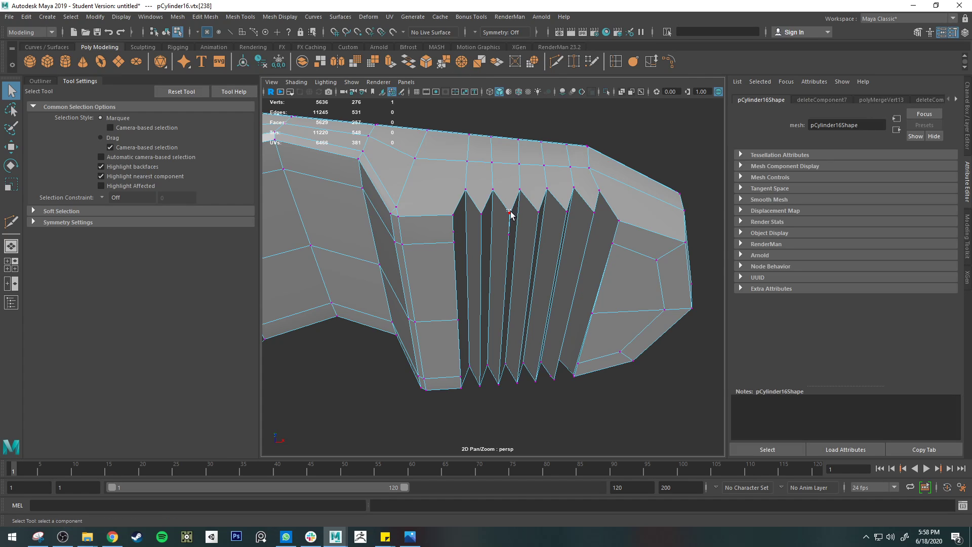
left_click(470, 57)
key("Delete")
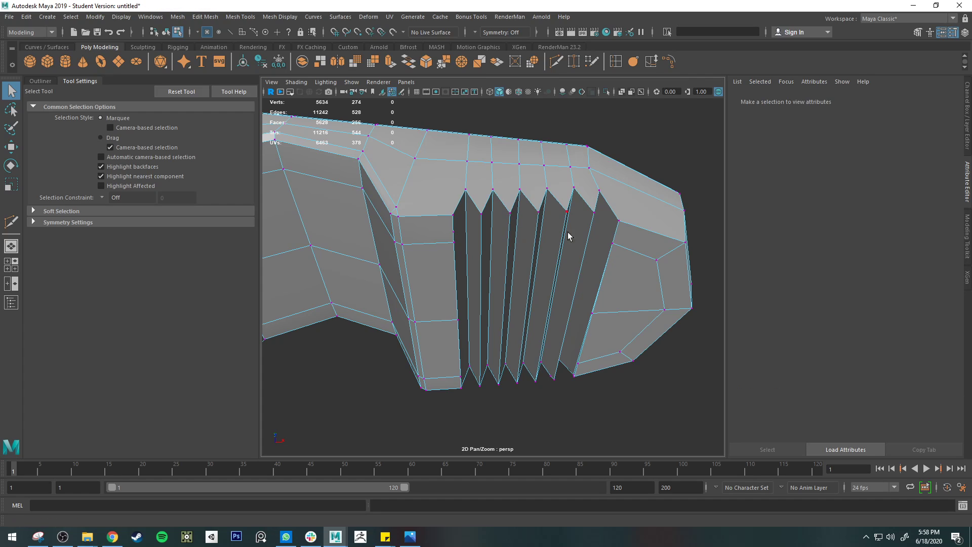
Step: Preview the toothed arm with smoothing and return to the unsmoothed display
left_click(459, 231)
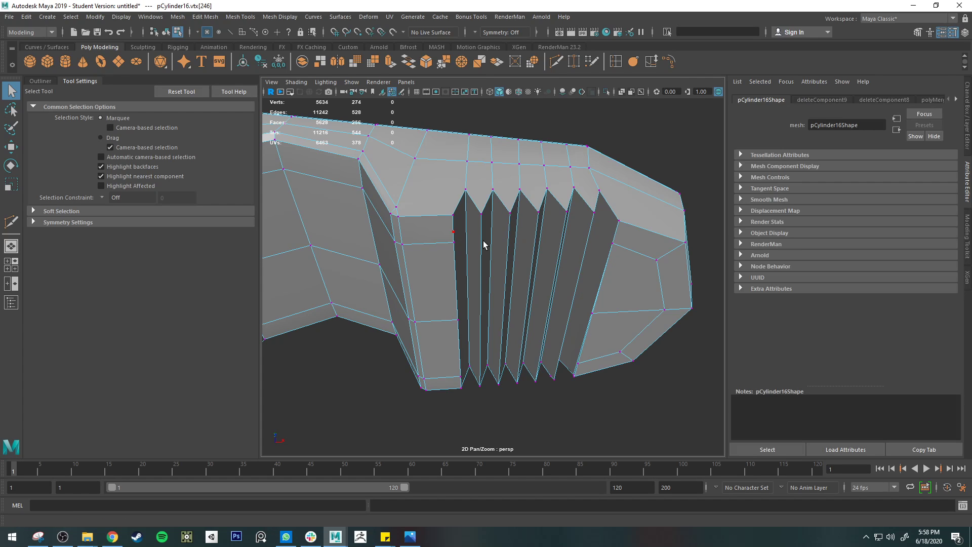
key("3")
key("1")
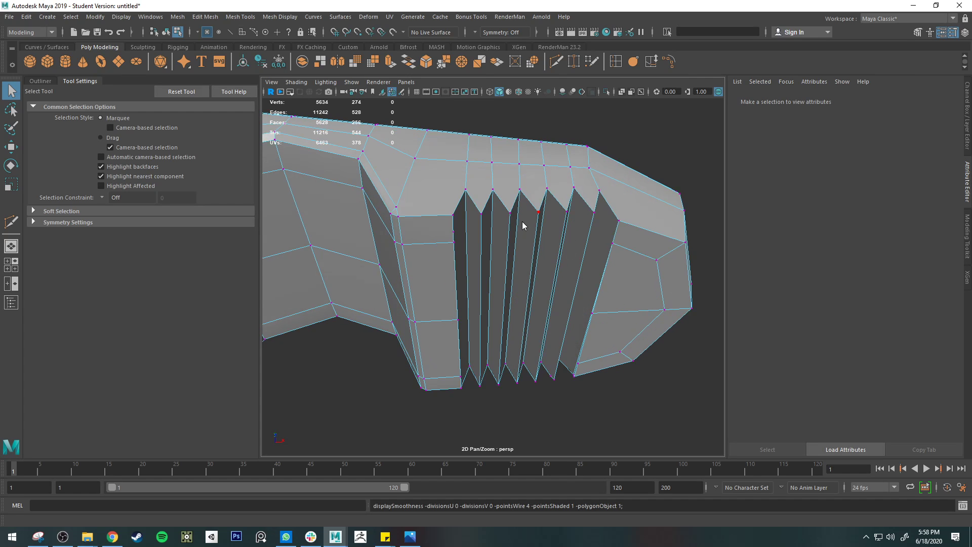
Step: Insert an edge loop across the teeth and grooves, close to the arm's side edge
right_click_drag(523, 225, 545, 171)
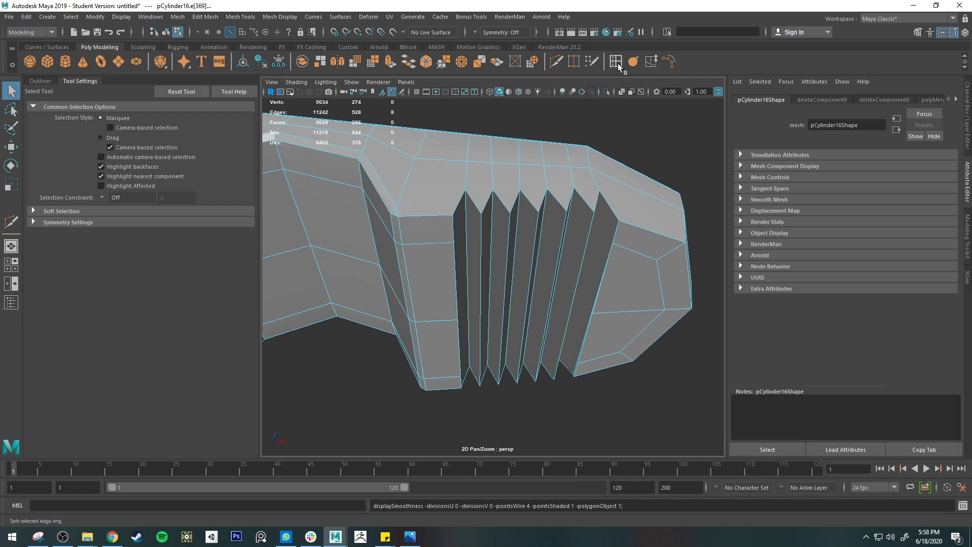
left_click(616, 61)
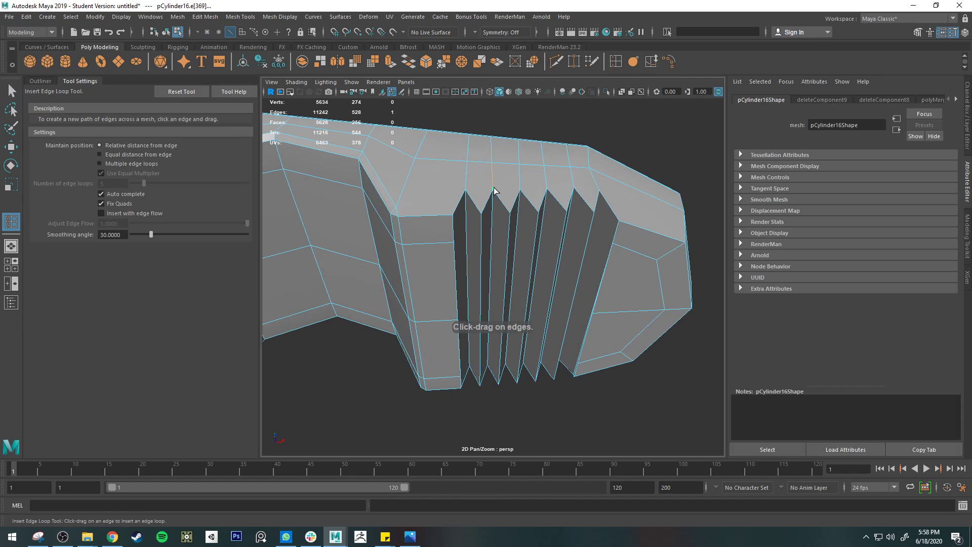
left_click_drag(494, 212, 476, 219, "alt")
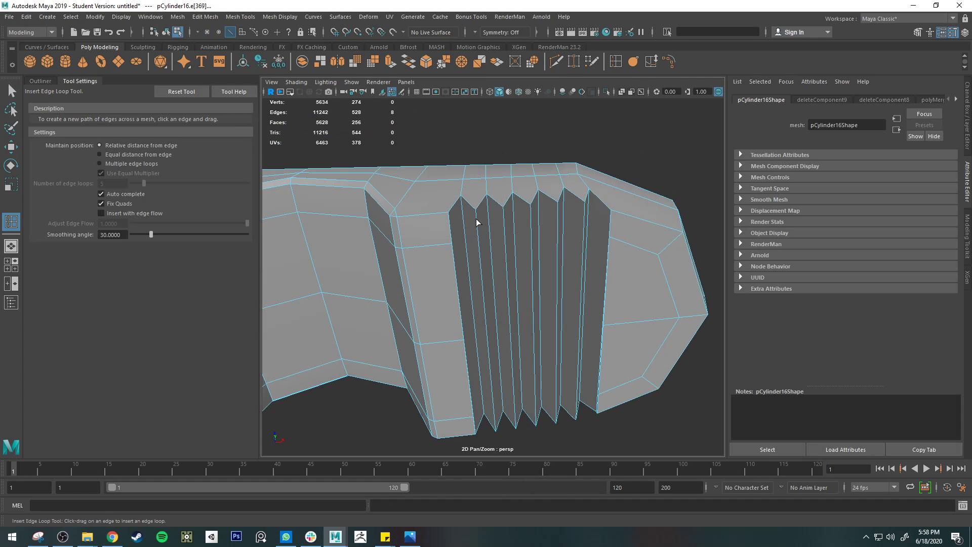
left_click(478, 217)
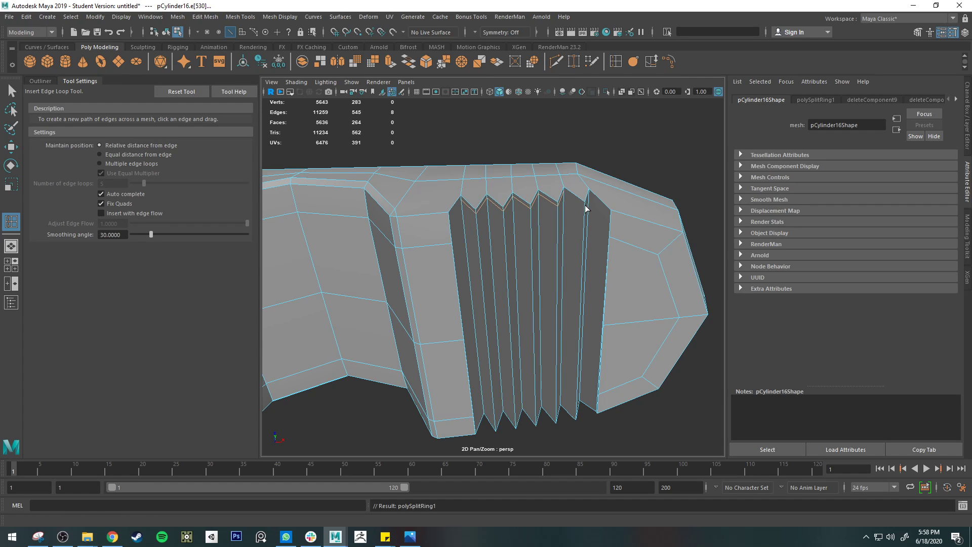
Step: Try adding more edge loops at the tooth groove nearest the tip, and inspect the teeth with smoothing before returning to the unsmoothed display
left_click(585, 208)
key("3")
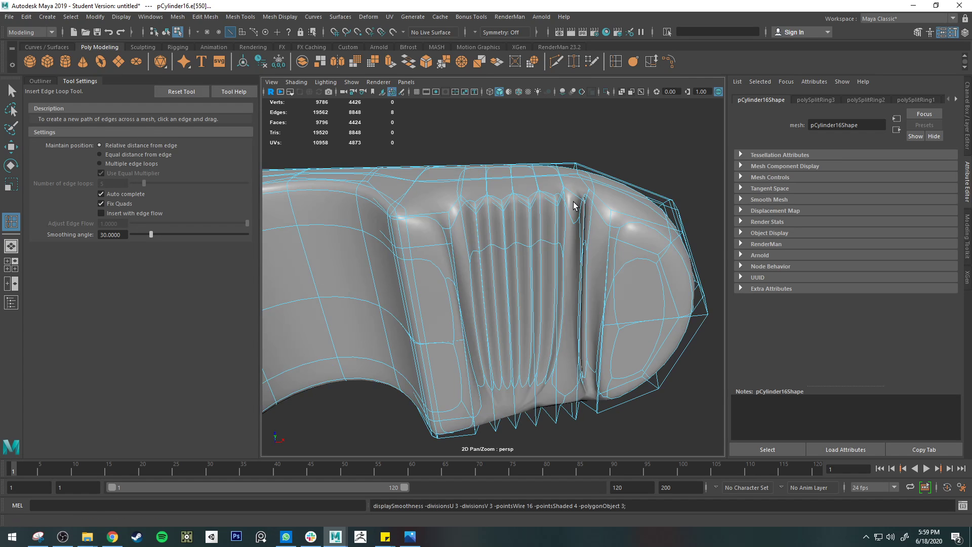
key("q")
right_click_drag(573, 202, 611, 166)
left_click(618, 162)
left_click_drag(603, 151, 500, 274, "alt")
left_click_drag(438, 270, 476, 229, "alt")
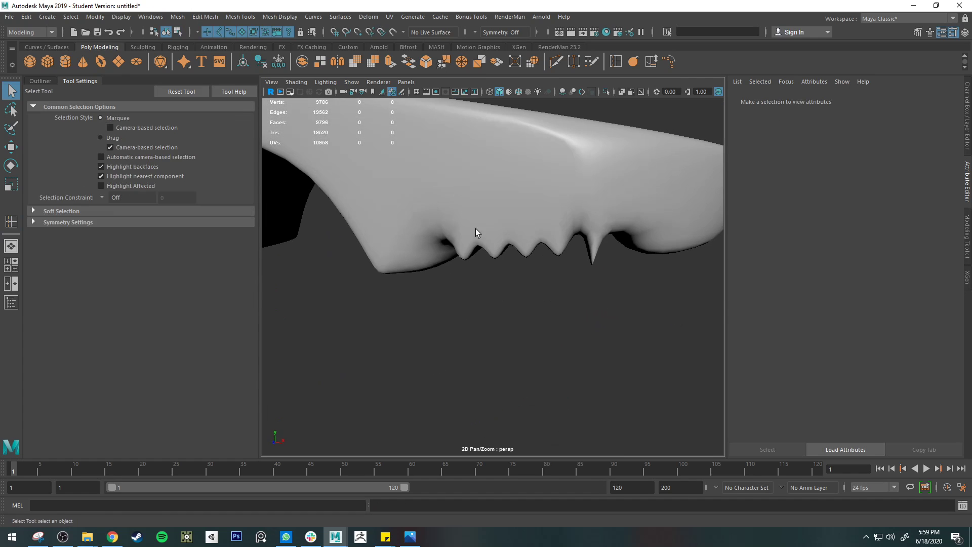
left_click(539, 230)
key("1")
left_click_drag(581, 304, 592, 247, "alt")
Step: Undo the edge loops inserted across the teeth and grooves
key("ctrl+z")
key("ctrl+z")
key("ctrl+z")
key("ctrl+z")
key("ctrl+z")
key("ctrl+z")
key("ctrl+z")
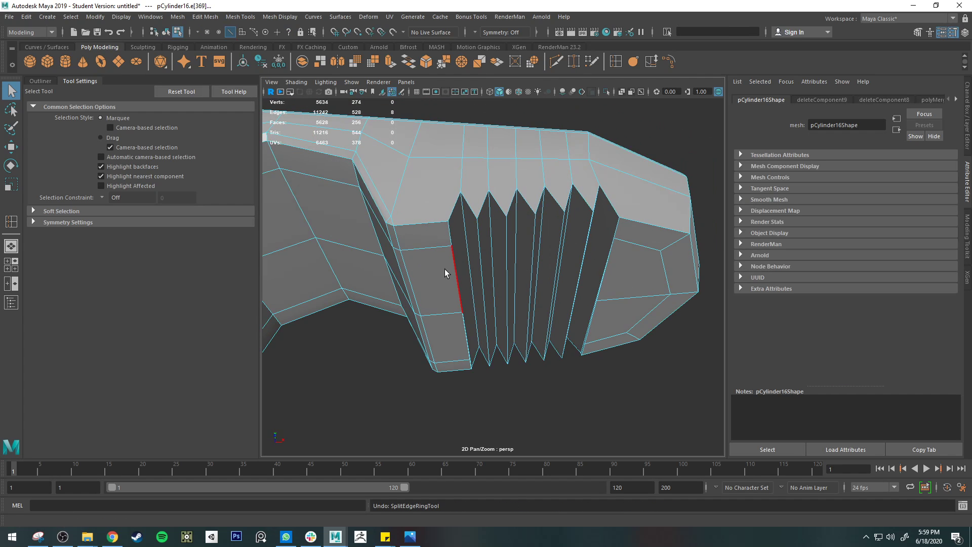
Step: Check the teeth from the side with the smoothed preview and switch back to the unsmoothed display
left_click_drag(552, 231, 542, 208, "alt")
left_click_drag(584, 261, 517, 254, "alt")
key("3")
key("1")
Step: Start the Insert Edge Loop tool for the vertical edges above the teeth on the arm's side face
left_click(523, 195)
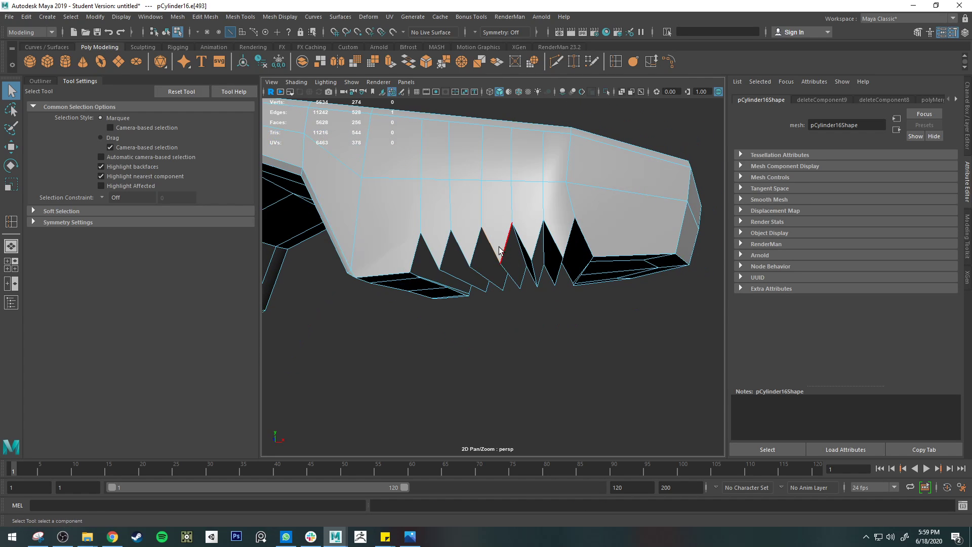
left_click_drag(496, 226, 528, 277, "alt")
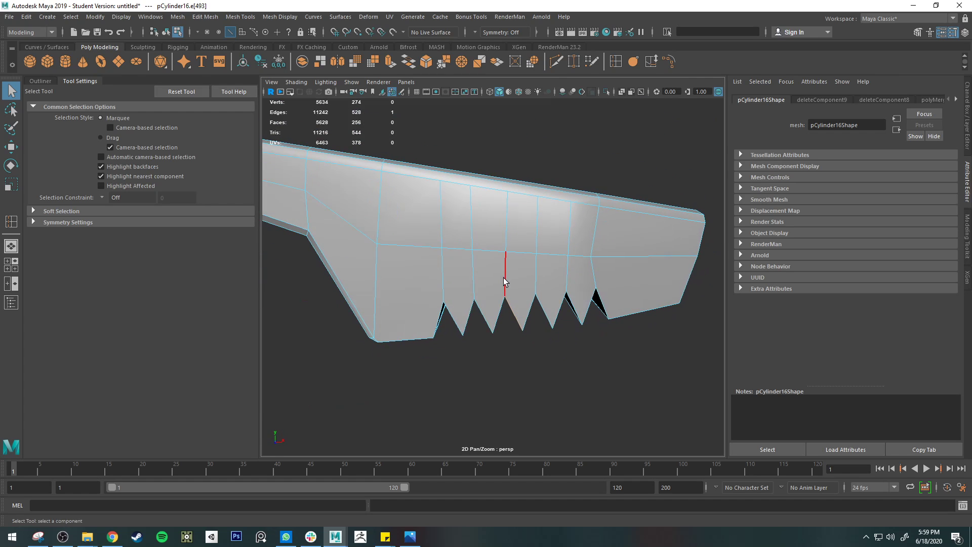
middle_click_drag(503, 278, 507, 254, "alt")
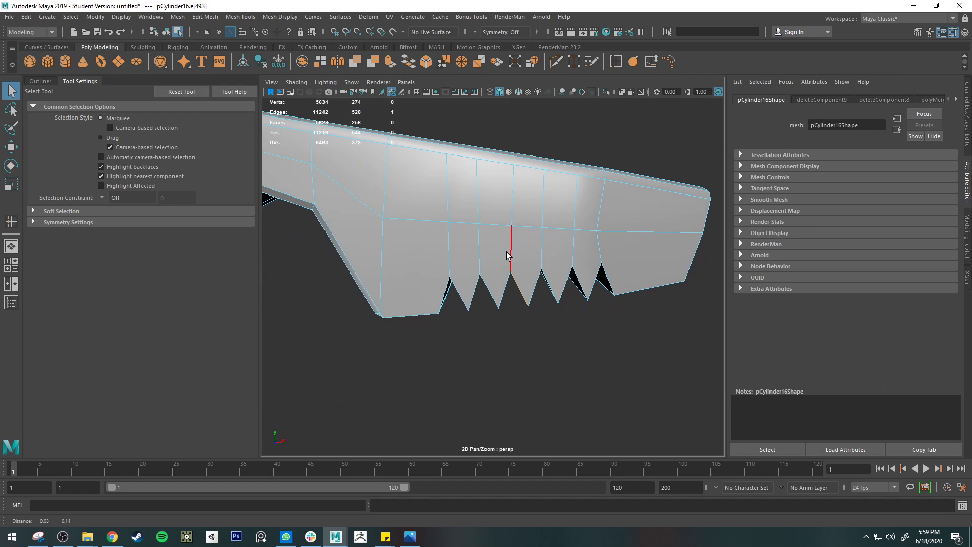
left_click(617, 63)
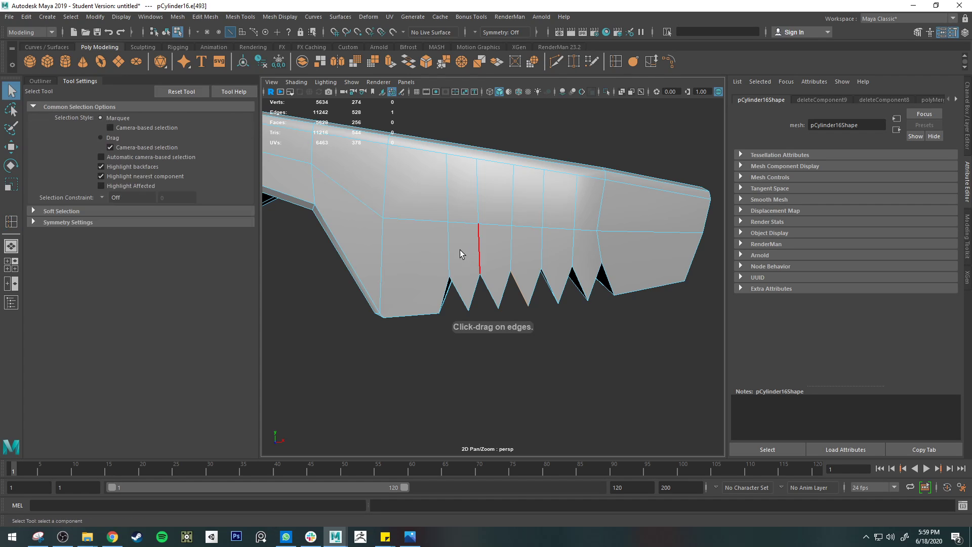
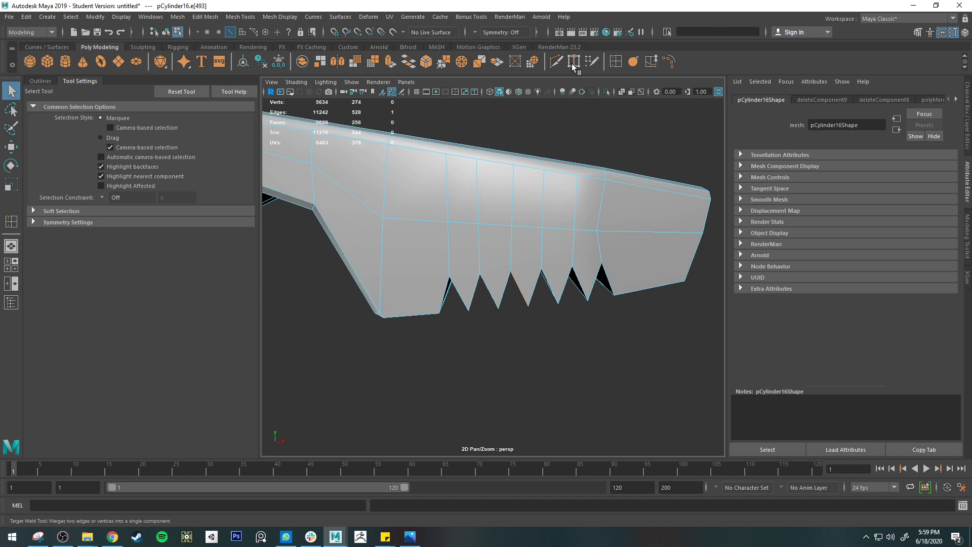
Step: Try cutting edges with Multi-Cut from the tip of the first tooth up to the horizontal edge above, and check them smoothed
left_click(557, 63)
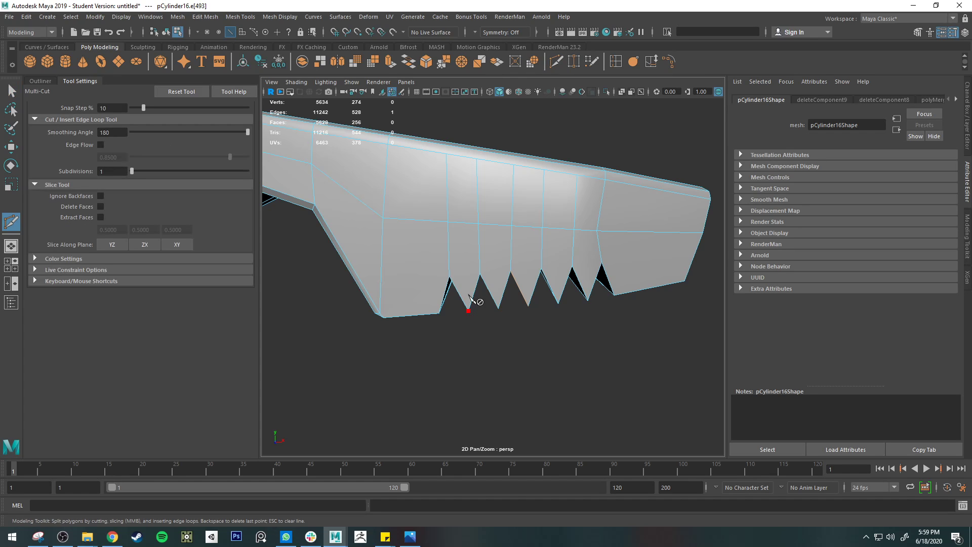
left_click(468, 309)
left_click(466, 259)
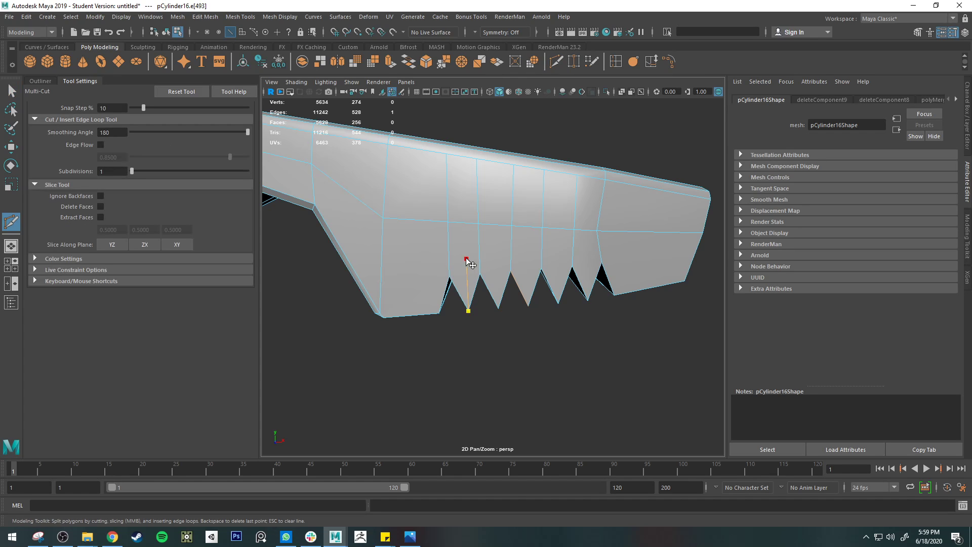
left_click(447, 221)
right_click(461, 229)
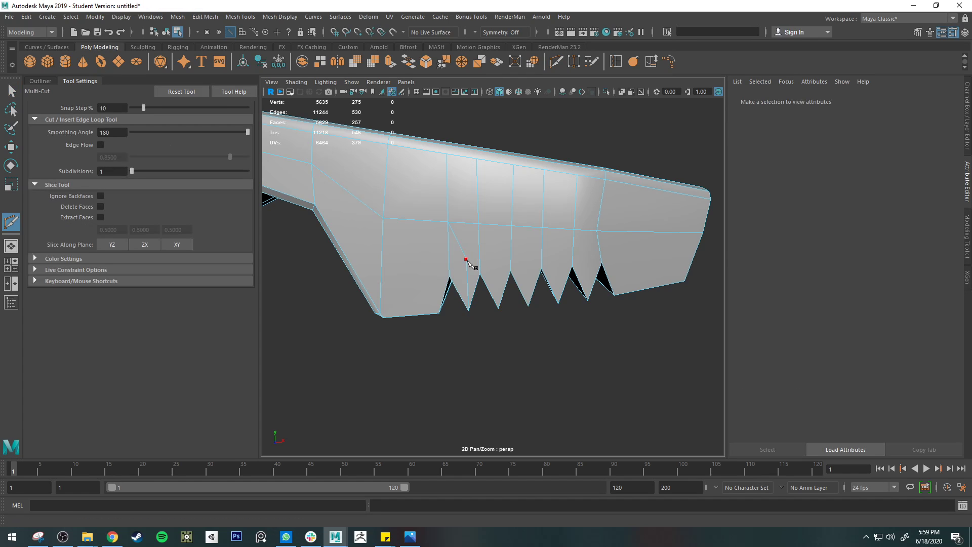
right_click(540, 252)
left_click_drag(505, 232, 555, 223, "alt")
key("3")
key("1")
key("q")
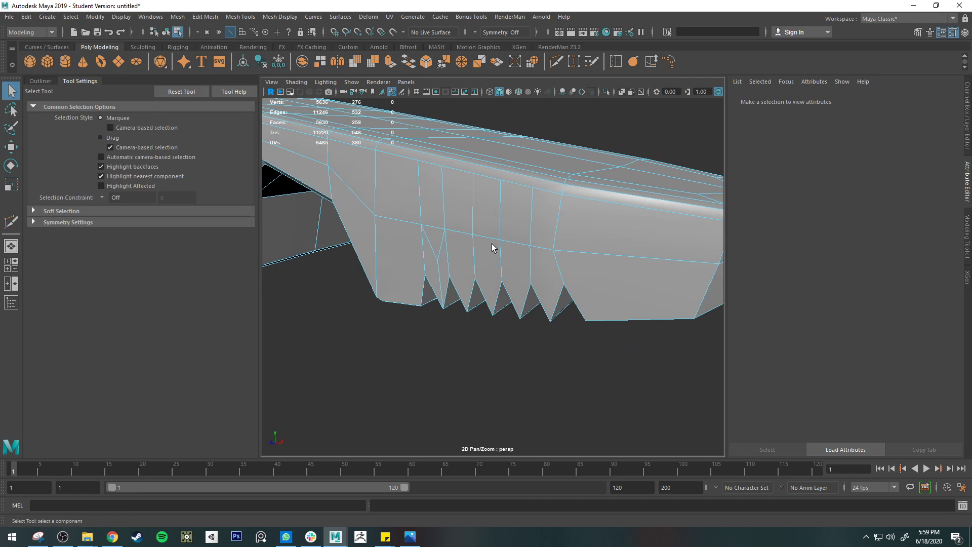
Step: Undo the Multi-Cut edges above the teeth and the preceding topology edits on the toothed arm
right_click_drag(492, 243, 523, 226)
scroll(495, 314, "down", 5)
key("ctrl+z")
key("ctrl+z")
key("ctrl+z")
key("ctrl+z")
key("ctrl+z")
key("ctrl+z")
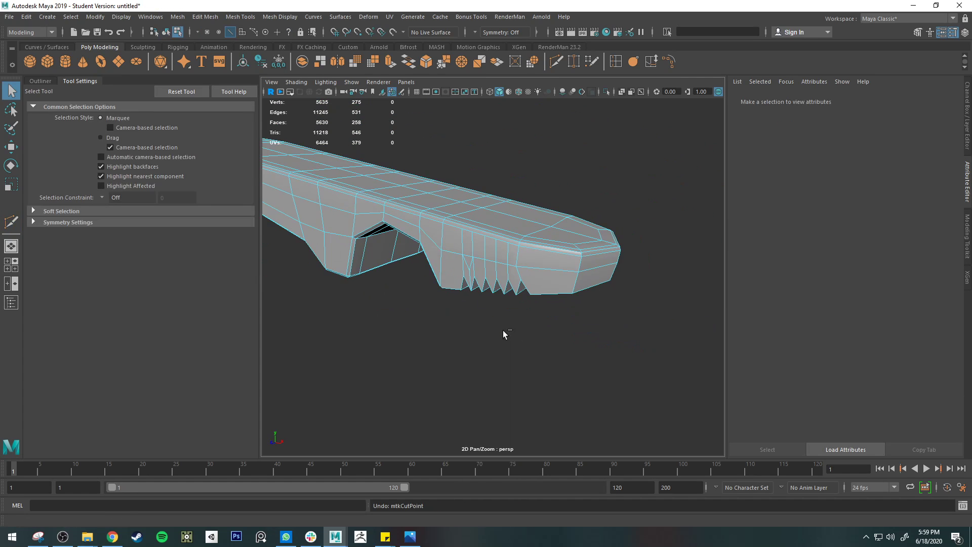
middle_click_drag(455, 326, 561, 327, "alt")
mouse_move(585, 293)
left_mouse_down("alt")
mouse_move(616, 218)
mouse_move(568, 286)
left_mouse_up("alt")
key("ctrl+z")
key("ctrl+z")
key("ctrl+z")
key("ctrl+z")
key("ctrl+z")
key("ctrl+z")
key("ctrl+z")
key("ctrl+z")
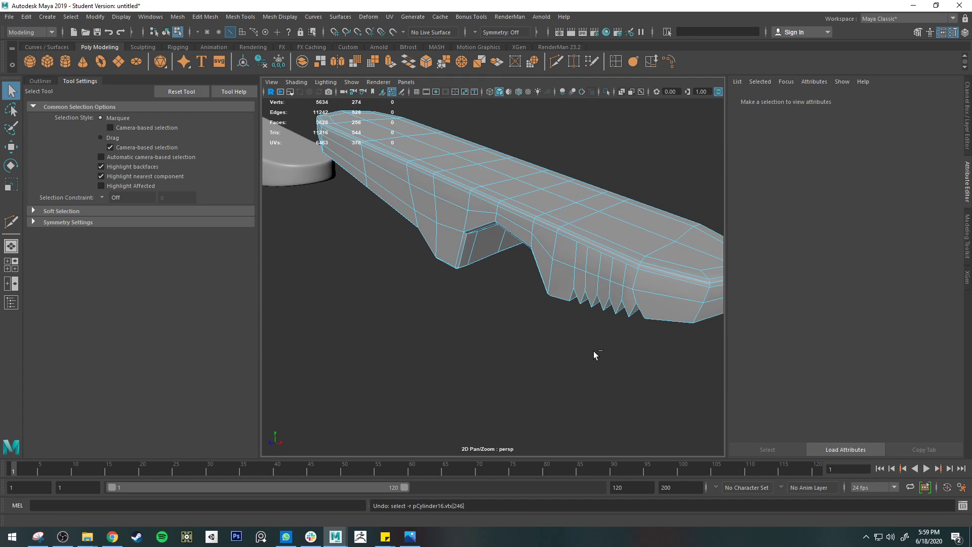
Step: Duplicate the earlier rounded arm that has the curved notch but no teeth
middle_click_drag(445, 321, 697, 359, "alt")
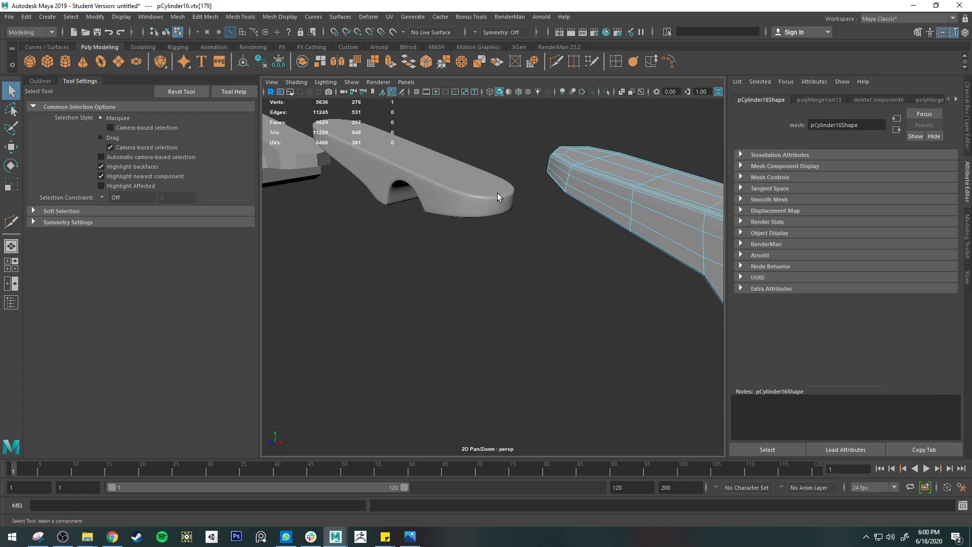
left_click(487, 204)
scroll(477, 216, "down", 4)
right_click_drag(478, 222, 501, 205)
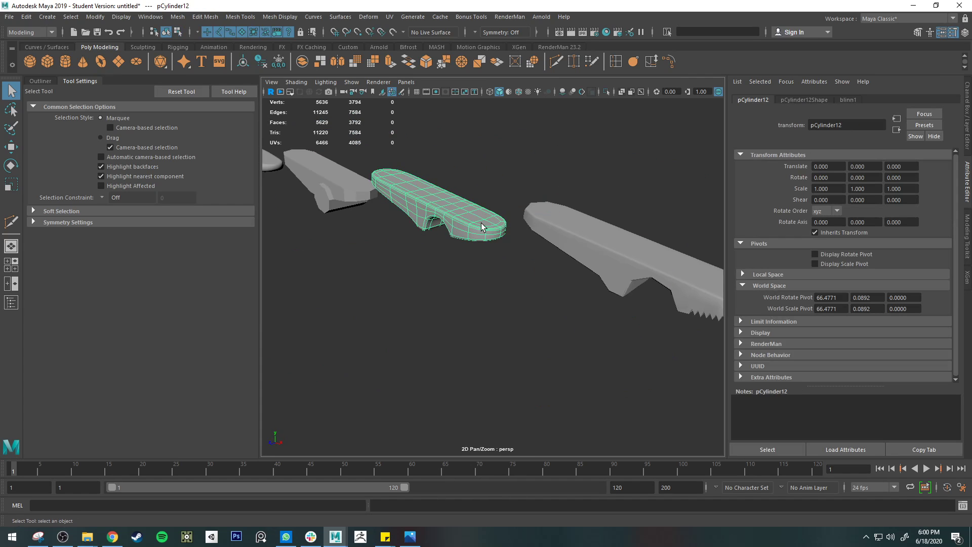
left_click_drag(527, 305, 528, 278, "alt")
middle_click_drag(528, 277, 572, 329, "alt")
key("ctrl+d")
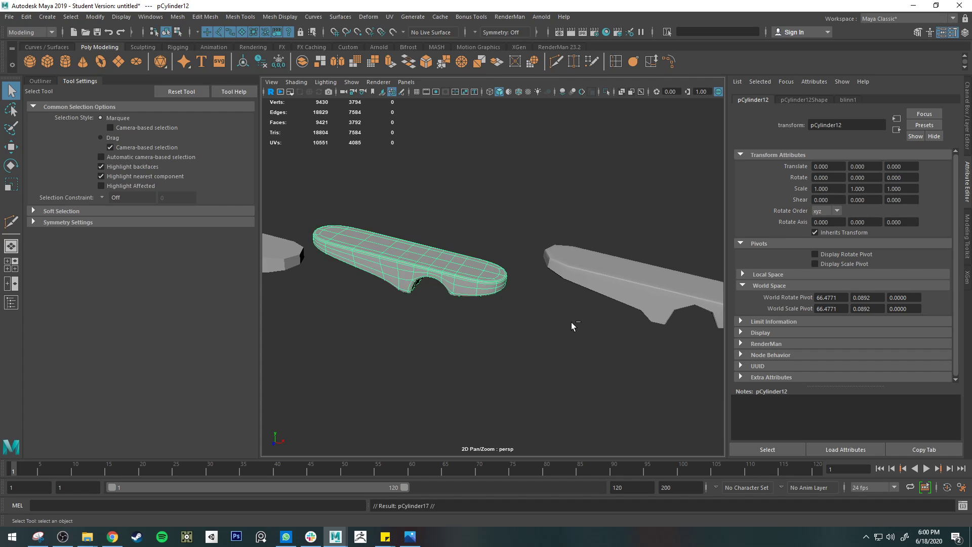
Step: Move the duplicated arm clear of the other versions, about 9.56 in X and 9.52 in Y, and display it unsmoothed
key("w")
left_click_drag(442, 231, 627, 86)
middle_click_drag(628, 151, 556, 261, "alt")
left_click_drag(555, 182, 633, 82)
middle_click_drag(641, 188, 563, 275, "alt")
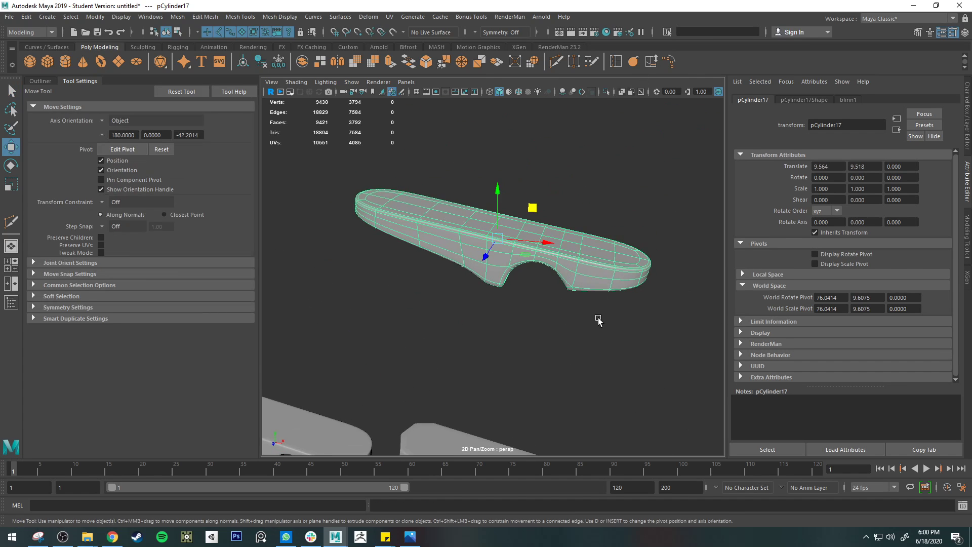
left_click_drag(597, 318, 613, 255, "alt")
key("1")
Step: Try inserting a single edge loop across the jaw beside the notch, and undo it
scroll(612, 253, "up", 5)
middle_click_drag(612, 252, 522, 288, "alt")
left_click_drag(521, 288, 464, 287, "alt")
left_click(615, 61)
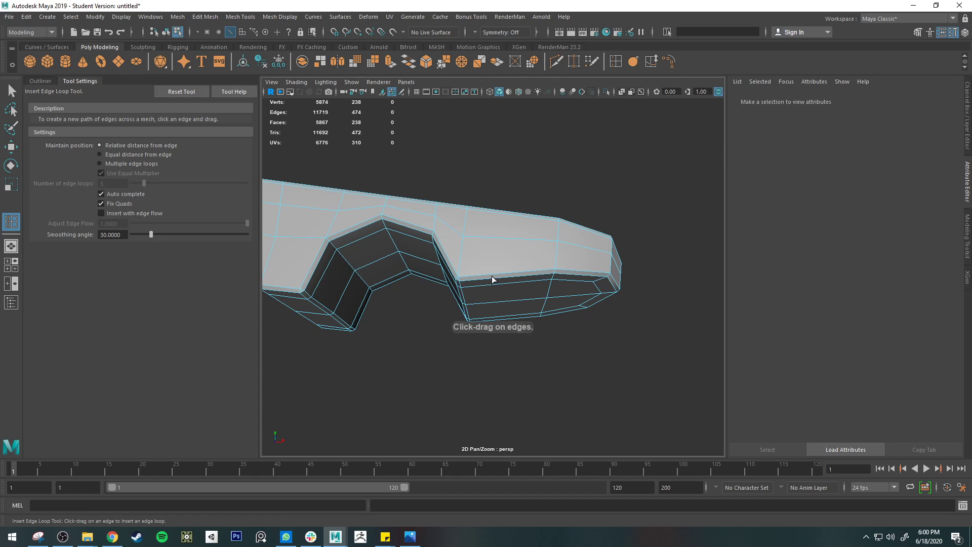
left_click(472, 276)
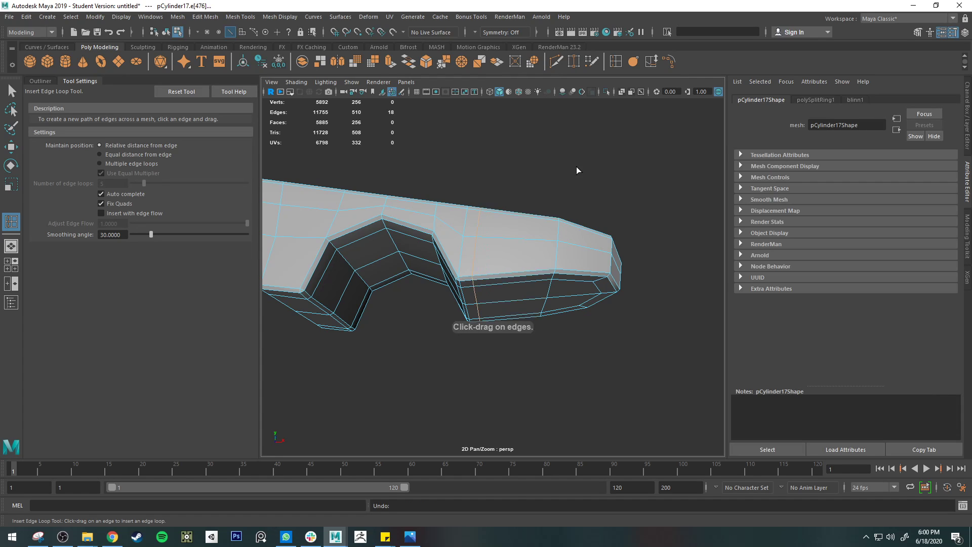
key("ctrl+z")
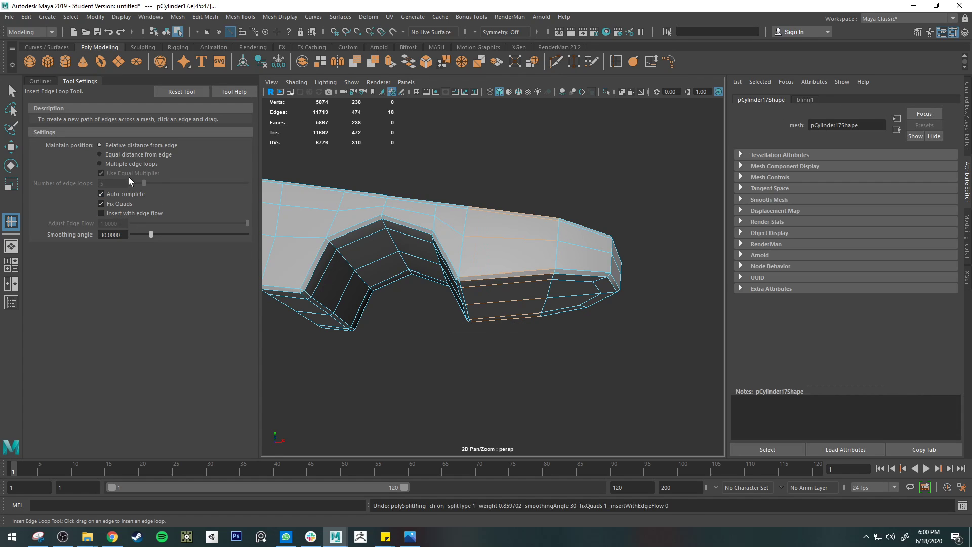
Step: Set Insert Edge Loop to multiple edge loops with 12 loops and insert them across the jaw between notch and tip
left_click(129, 163)
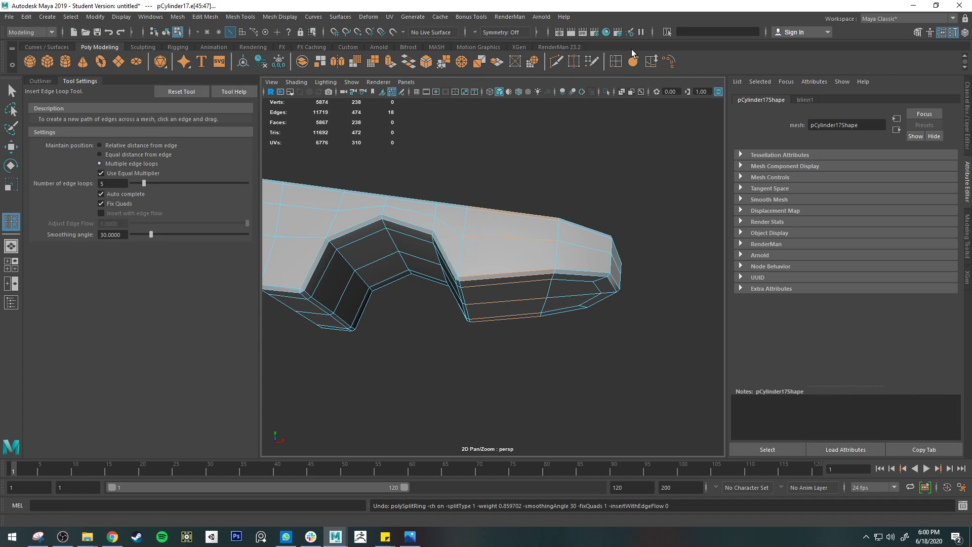
left_click(240, 17)
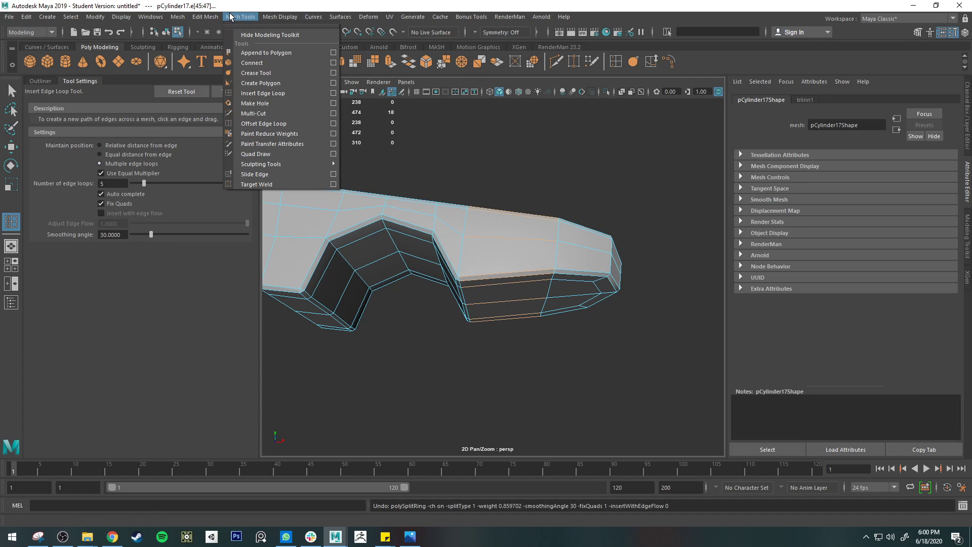
left_click(273, 92)
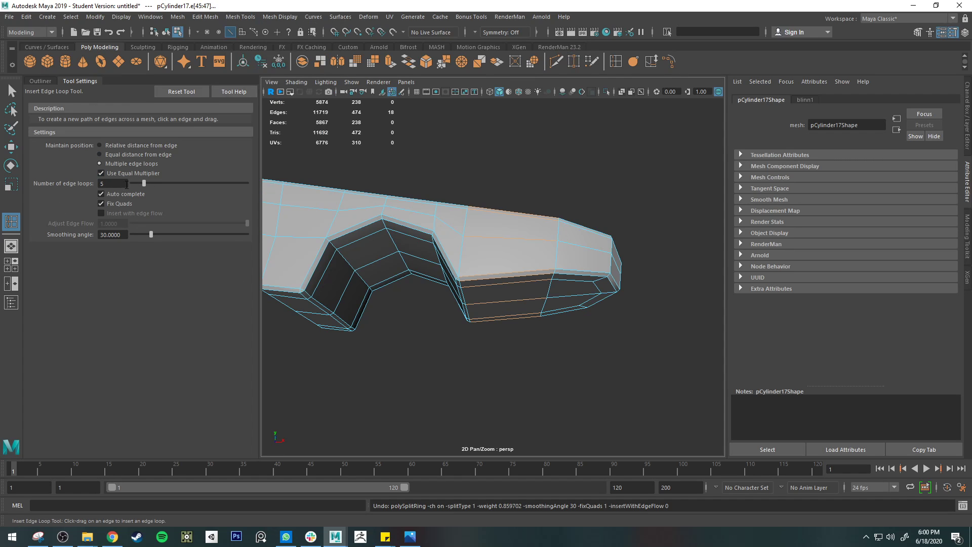
mouse_move(144, 184)
left_mouse_down()
mouse_move(186, 183)
mouse_move(162, 183)
left_mouse_up()
left_click(531, 237)
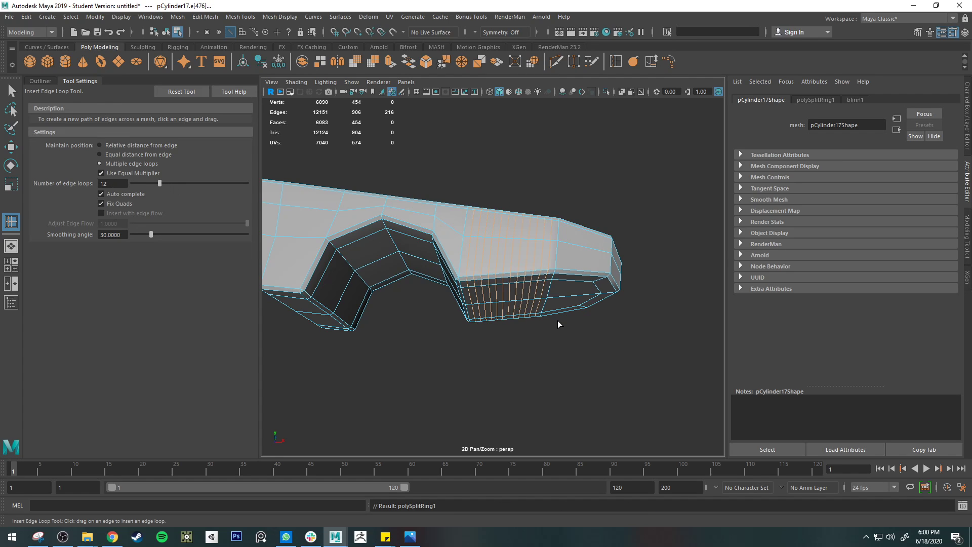
Step: Try selecting every second edge loop across the jaw, correcting wrong picks along the way
key("q")
right_click(479, 257)
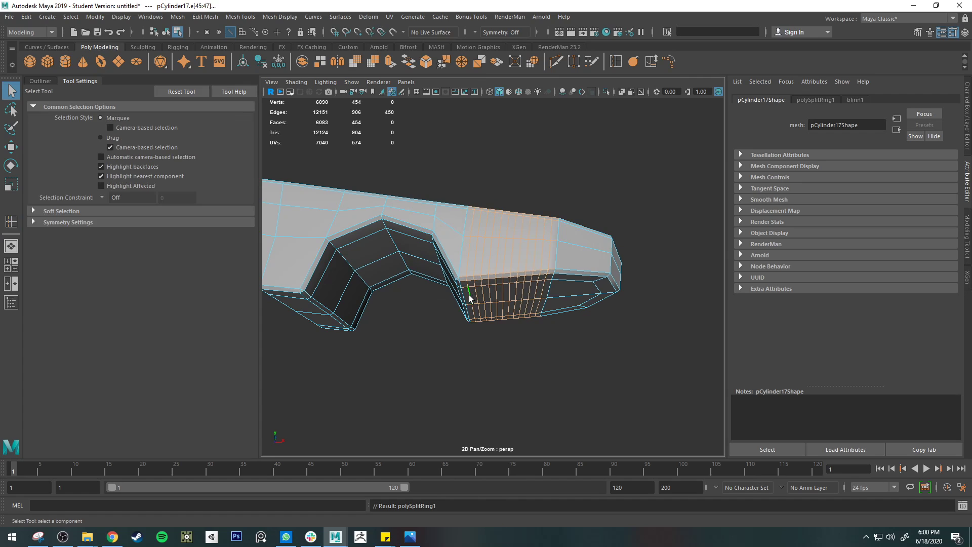
double_click(468, 294)
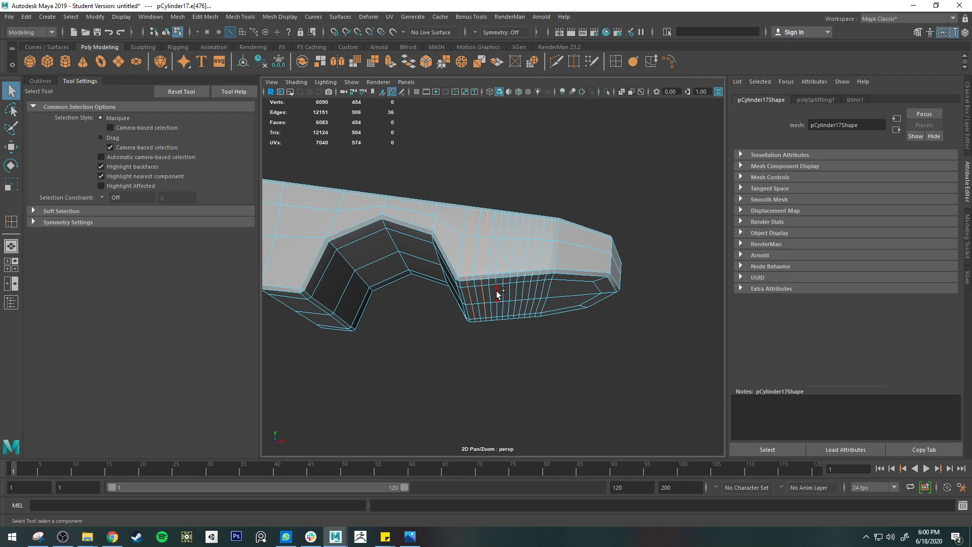
key("ctrl+z")
key("ctrl+z")
key("ctrl+z")
left_click(497, 293, "shift")
key("ctrl+z")
key("ctrl+z")
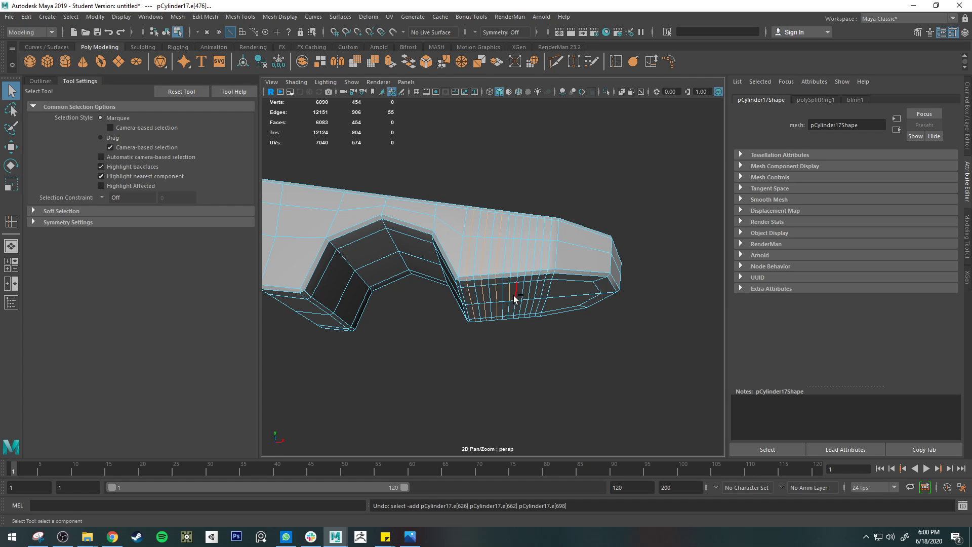
double_click(510, 292, "shift")
double_click(520, 292, "shift")
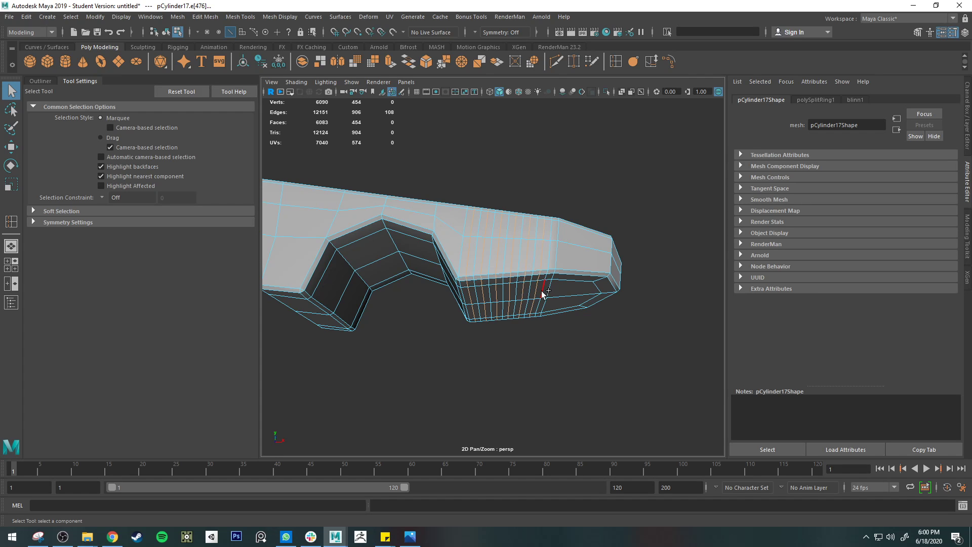
left_click_drag(542, 290, 569, 298, "alt")
Step: Undo the alternate loop selection and the 12 edge loops inserted across the jaw
key("ctrl+z")
key("ctrl+z")
key("ctrl+z")
key("ctrl+z")
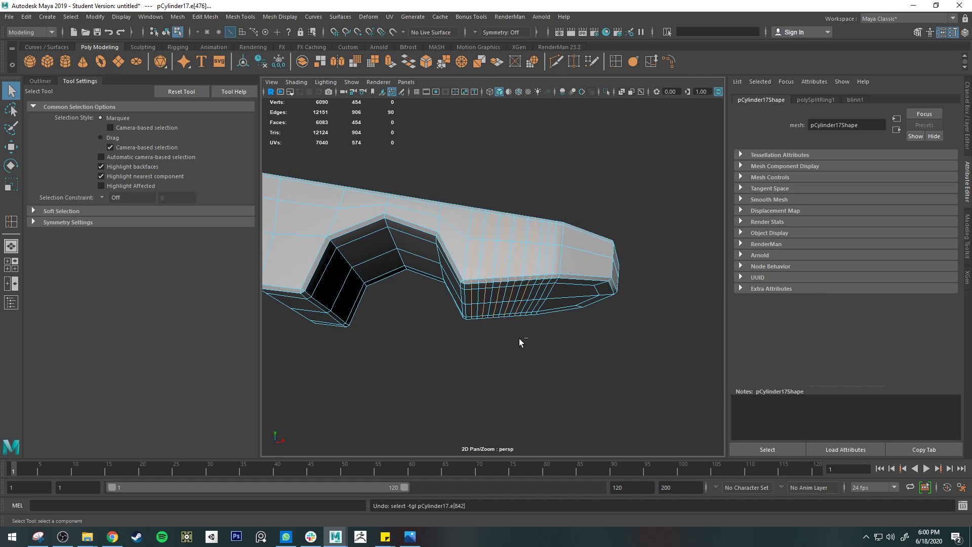
key("ctrl+z")
key("ctrl+z")
key("ctrl+z")
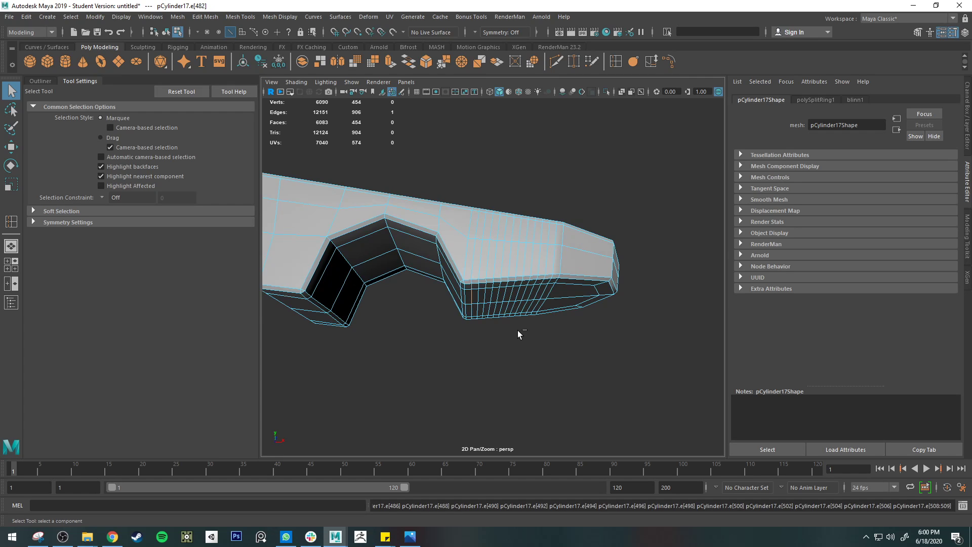
key("ctrl+z")
key("ctrl+z")
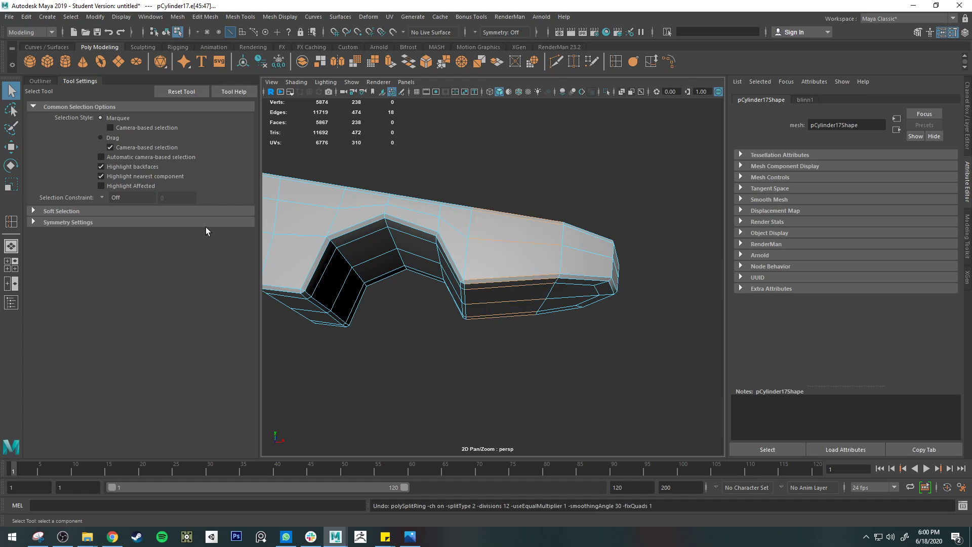
Step: Insert 11 evenly spaced edge loops across the jaw between the notch and the tip
left_click(11, 221)
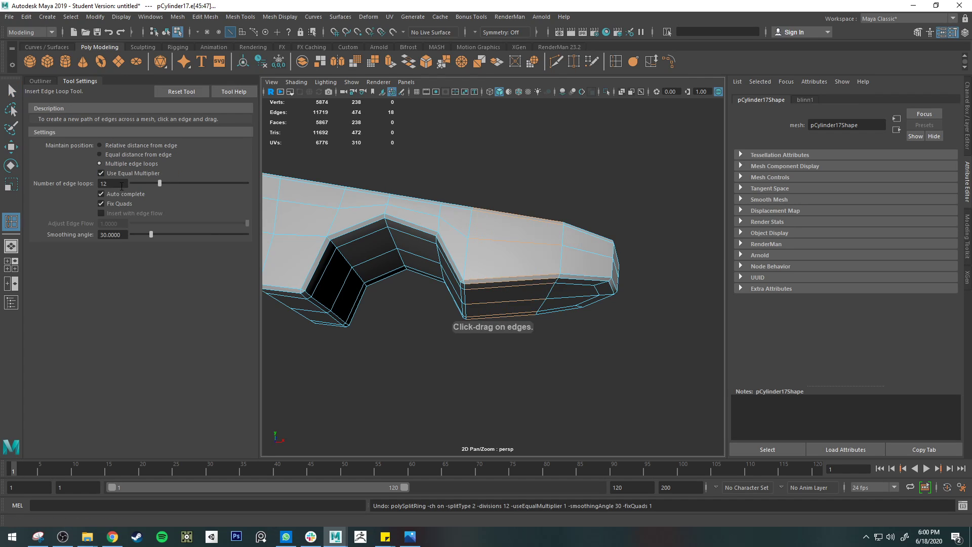
left_click_drag(479, 280, 487, 305)
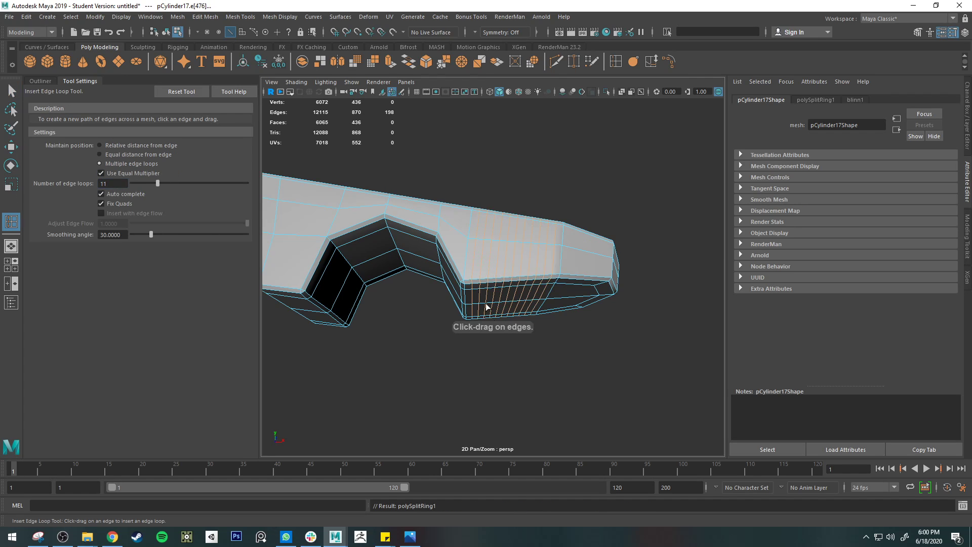
key("q")
Step: Select every second edge across the jaw's gripping face, including the short segments on the bevelled rims at both sides
double_click(486, 296)
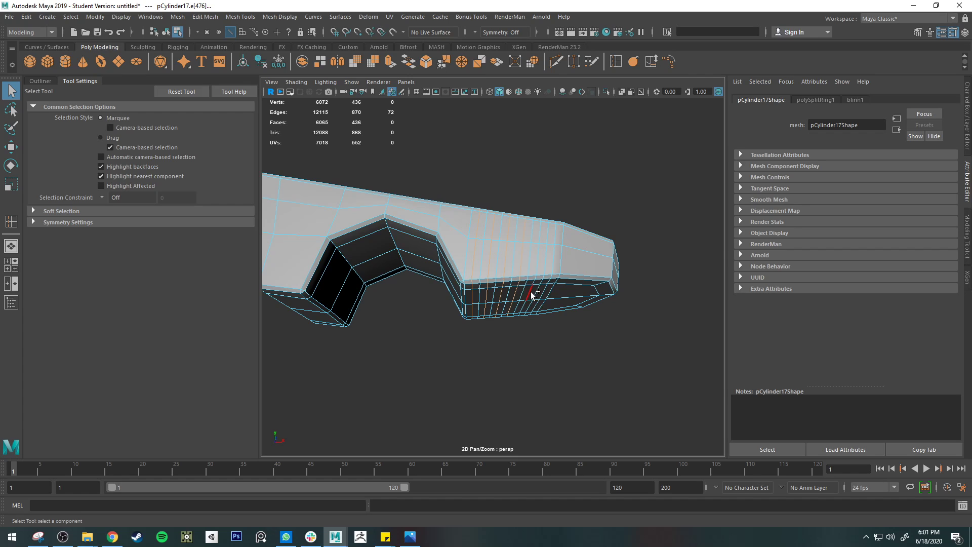
left_click_drag(595, 320, 492, 251, "alt")
left_click_drag(401, 190, 622, 287)
left_click_drag(646, 332, 635, 259, "alt")
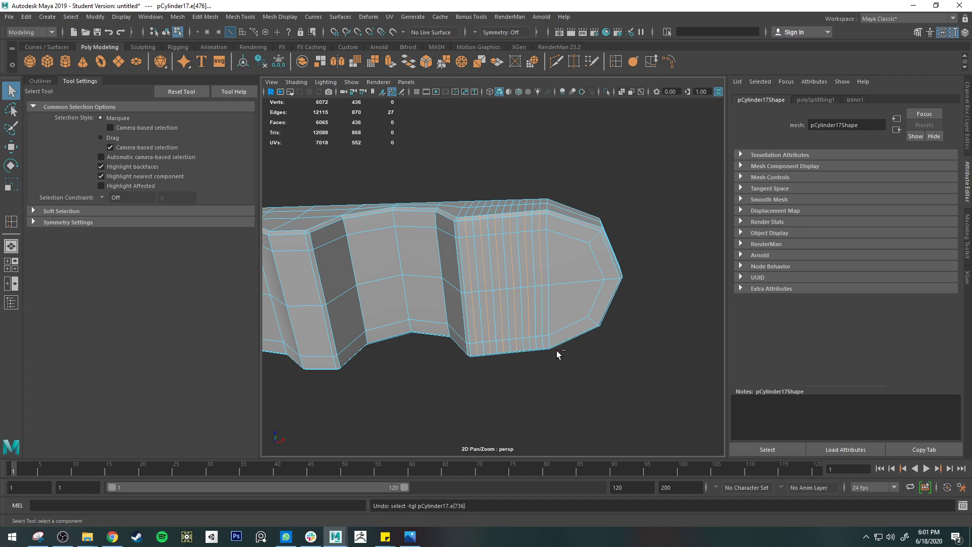
left_click(544, 342, "ctrl")
left_click_drag(562, 364, 475, 324, "alt")
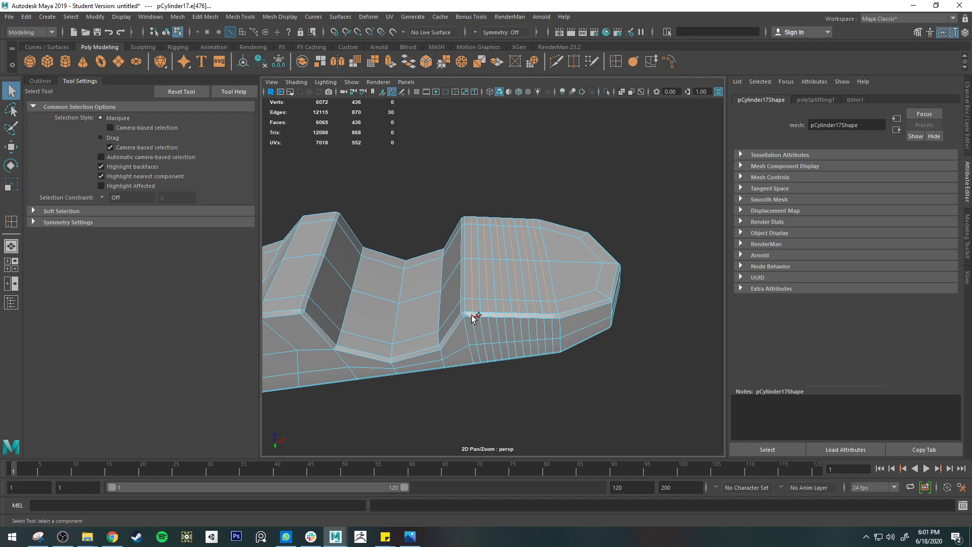
scroll(498, 320, "up", 5)
left_click(479, 385, "shift")
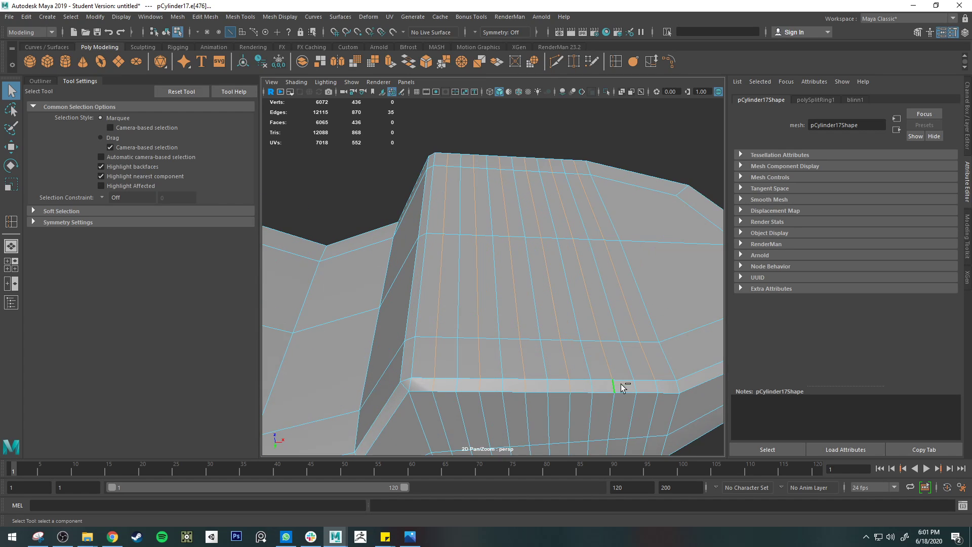
left_click(655, 383, "shift")
Step: Move the selected alternate edges to shape zigzag teeth across the gripping face, and check them with the smoothed preview
left_click_drag(549, 176, 499, 274, "alt")
key("w")
scroll(553, 282, "down", 5)
key("3")
key("1")
key("q")
Step: Try picking edges along the individual teeth, and undo back to the selection of alternate tooth edges
right_click_drag(450, 232, 454, 201)
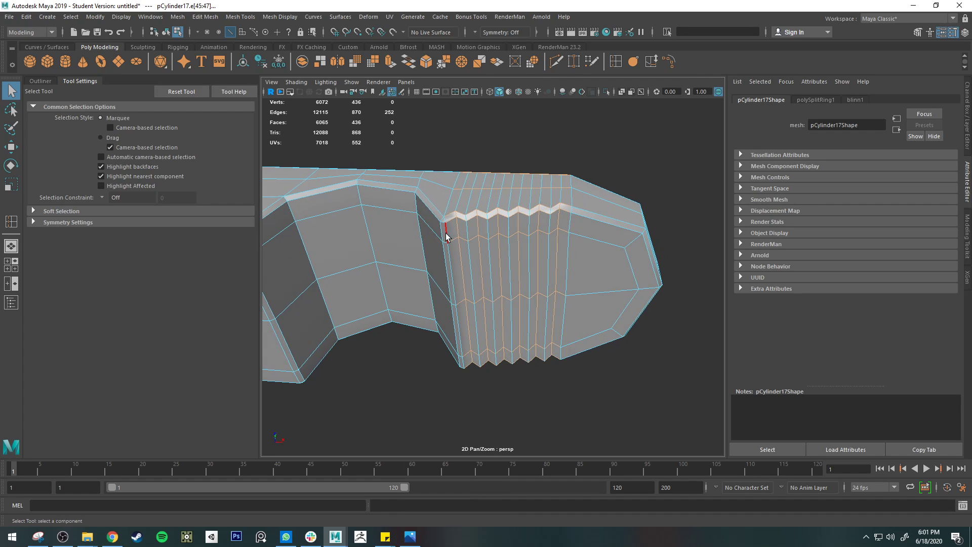
mouse_move(453, 244)
left_mouse_down("alt")
mouse_move(473, 268)
mouse_move(459, 273)
mouse_move(466, 251)
left_mouse_up("alt")
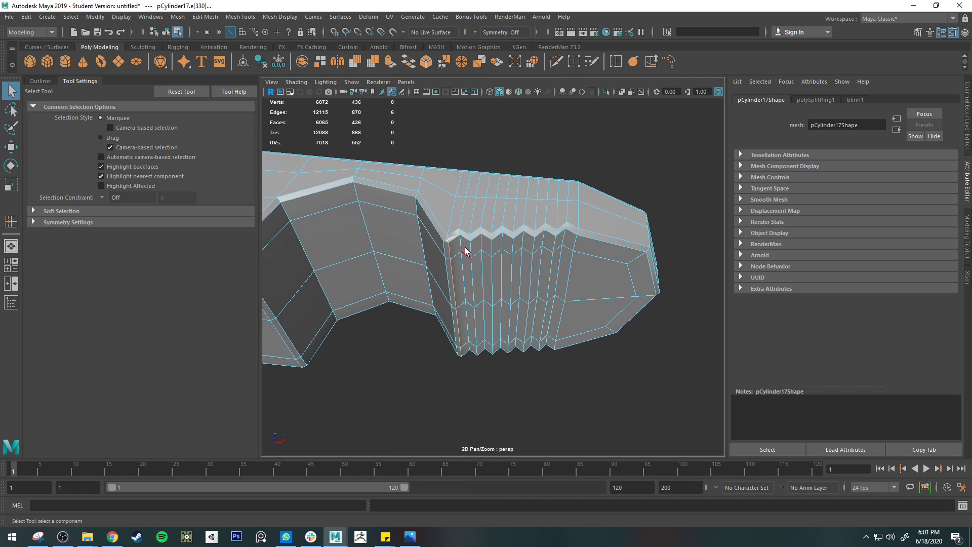
key("ctrl+z")
key("ctrl+z")
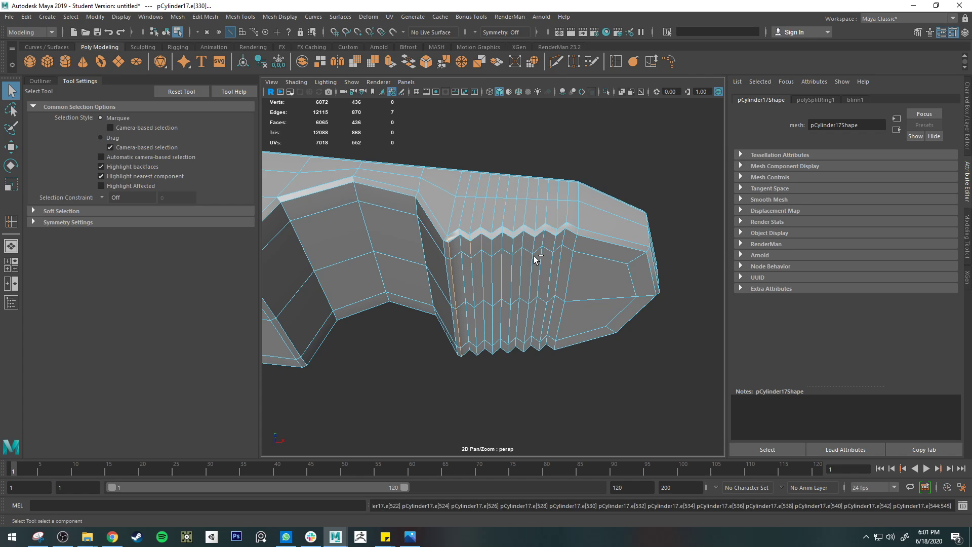
key("ctrl+z")
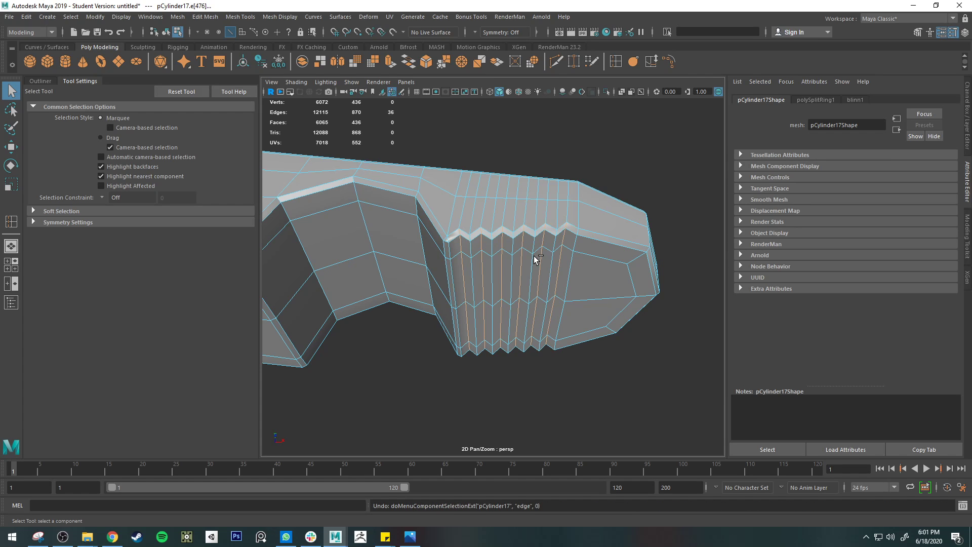
Step: Crease the selected alternate tooth edges across the gripping face with the Crease Tool, using the smoothed preview
left_click_drag(521, 220, 521, 237, "alt")
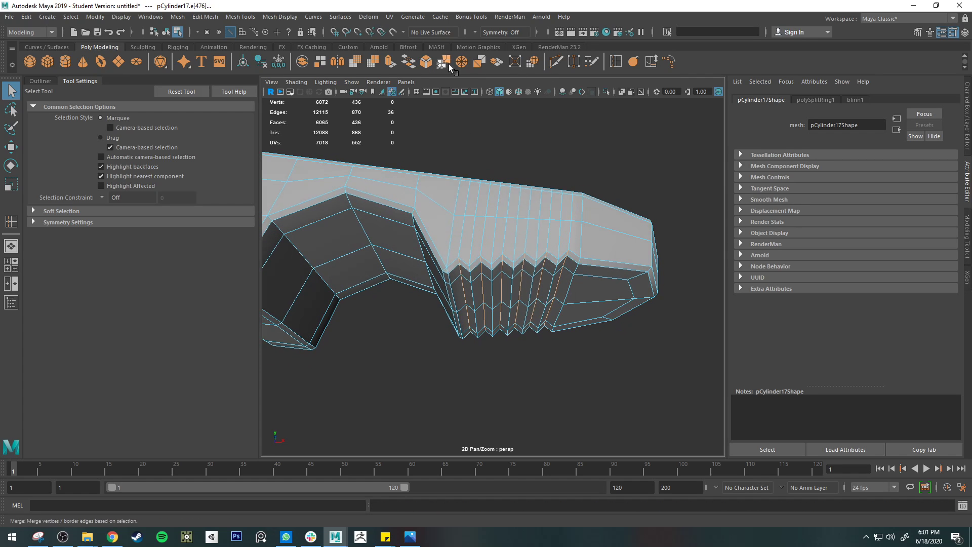
left_click(314, 17)
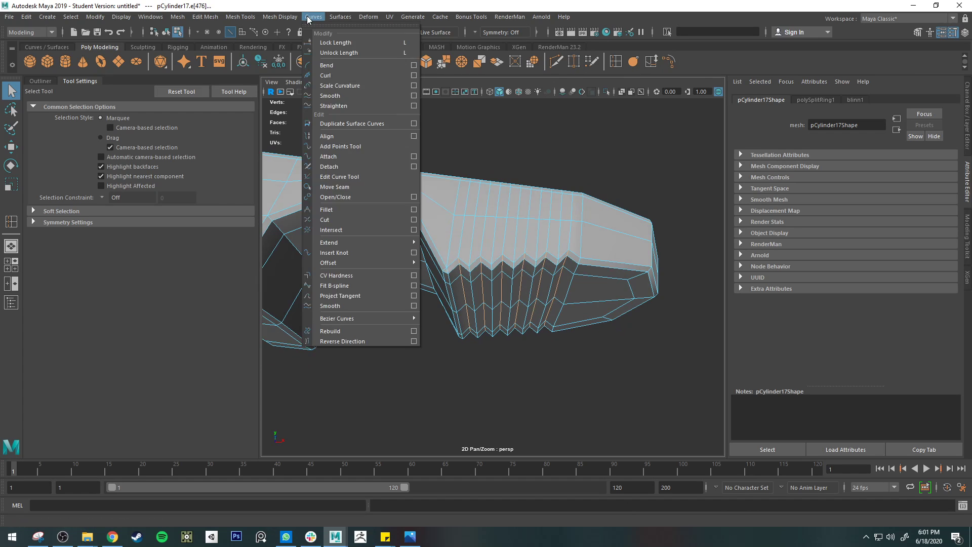
left_click(268, 73)
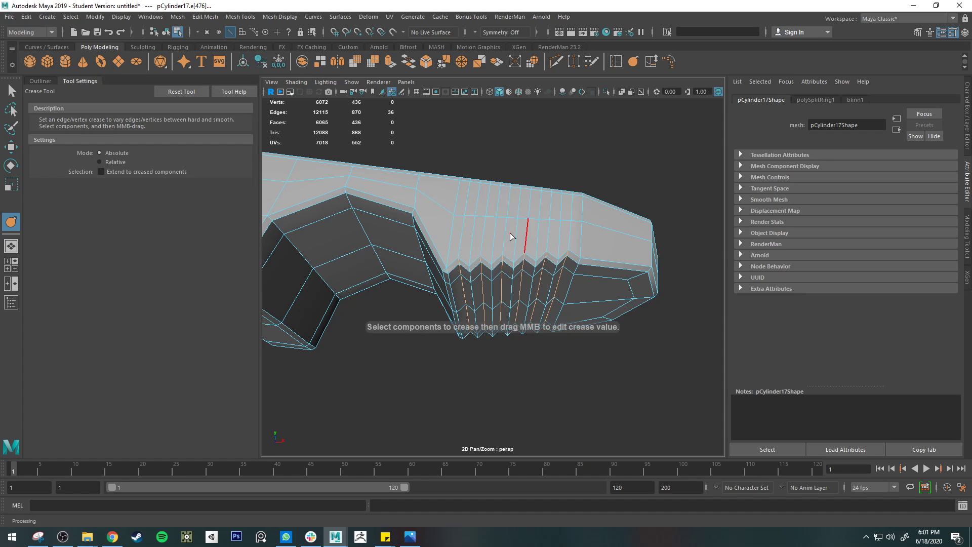
key("3")
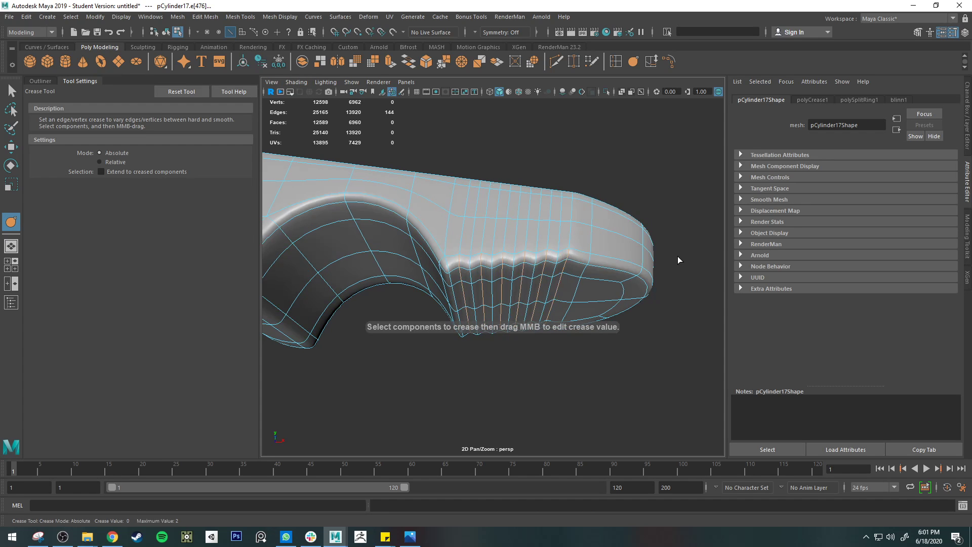
middle_click_drag(677, 256, 970, 270)
Step: Select the edges along the crest of a single tooth, crease them sharply with the Crease Tool, and clear the selection
key("q")
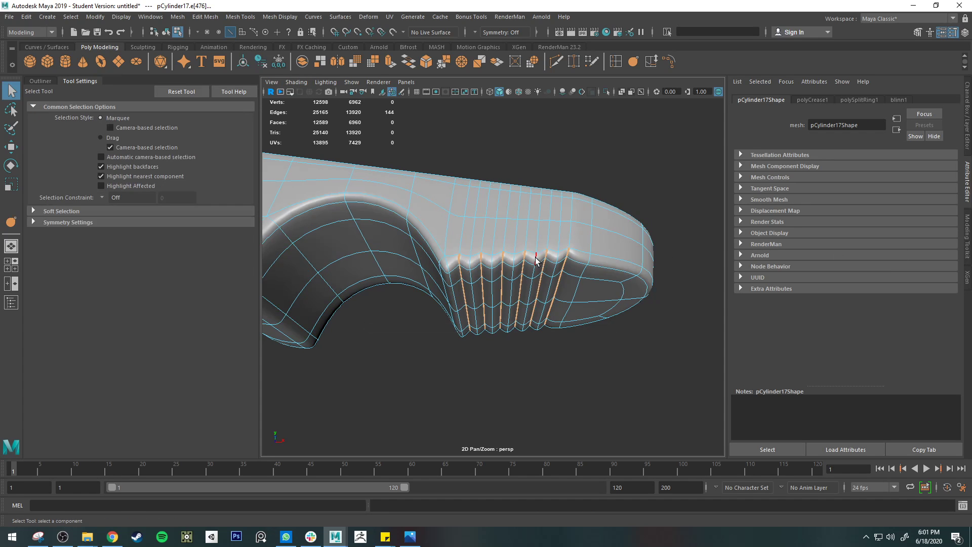
left_click_drag(546, 330, 546, 258, "alt")
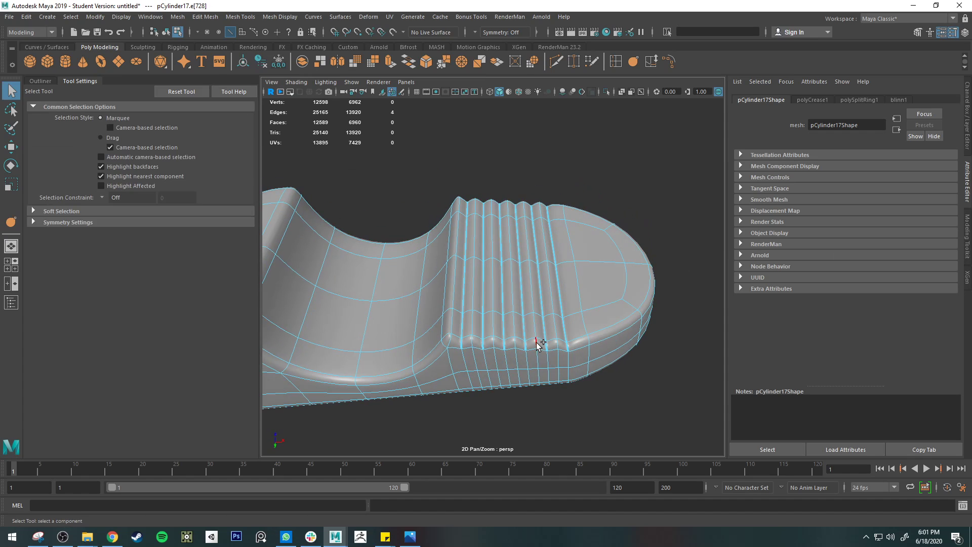
left_click_drag(544, 340, 596, 311, "alt")
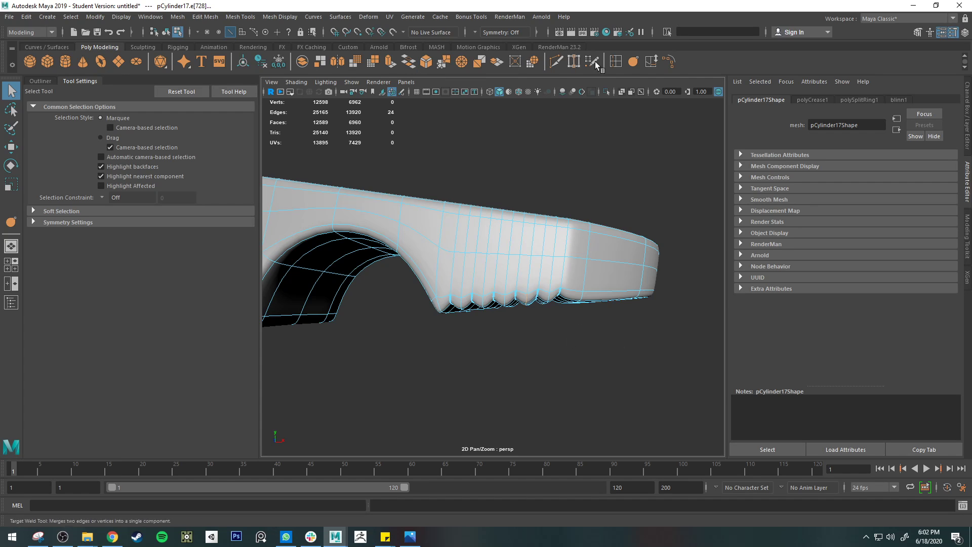
left_click(633, 62)
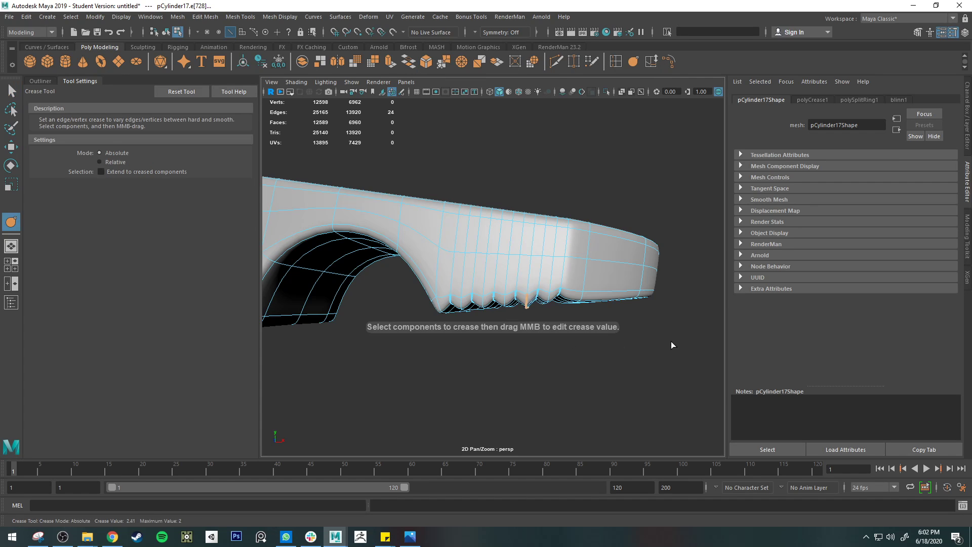
key("q")
right_click_drag(608, 258, 667, 246)
left_click(666, 245)
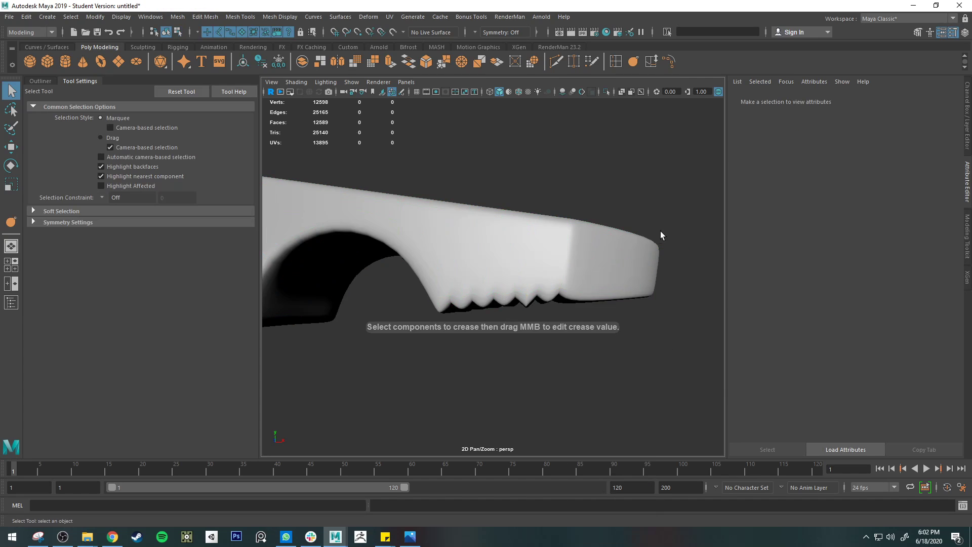
Step: Examine the creased teeth and the edge flow around the jaw tip, both smoothed and unsmoothed
left_click_drag(660, 232, 547, 266, "alt")
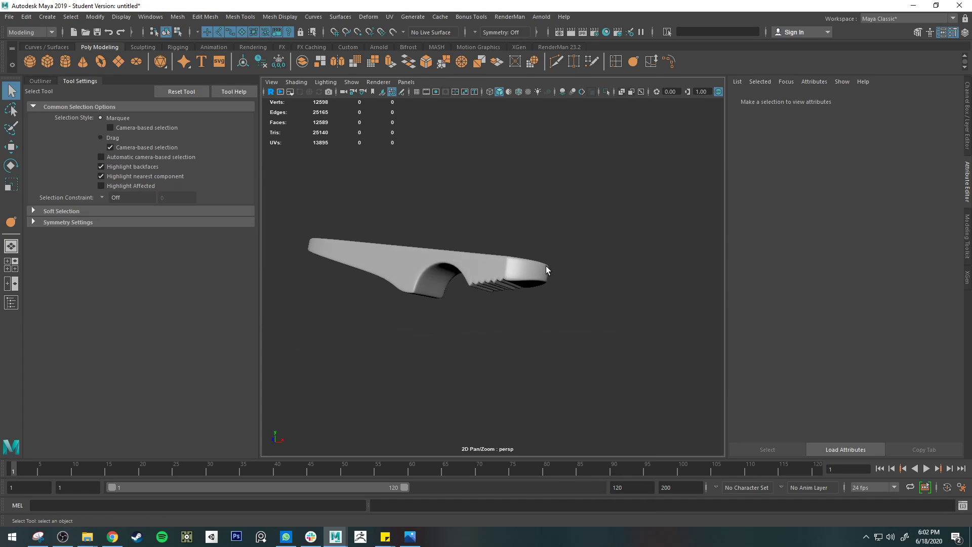
left_click_drag(426, 304, 521, 313, "alt")
left_click(523, 275)
right_click_drag(523, 275, 560, 287, "alt")
key("1")
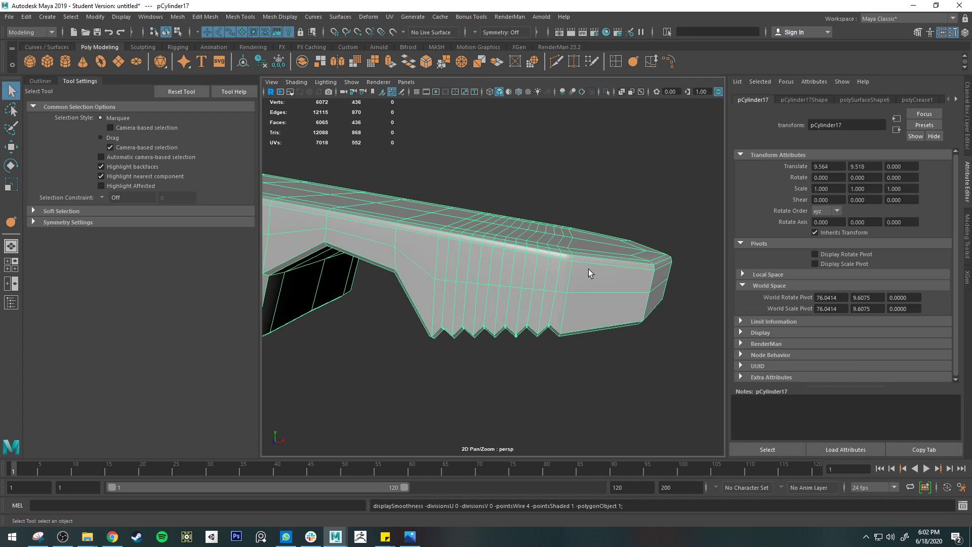
mouse_move(589, 256)
left_mouse_down("alt")
mouse_move(594, 320)
mouse_move(572, 255)
left_mouse_up("alt")
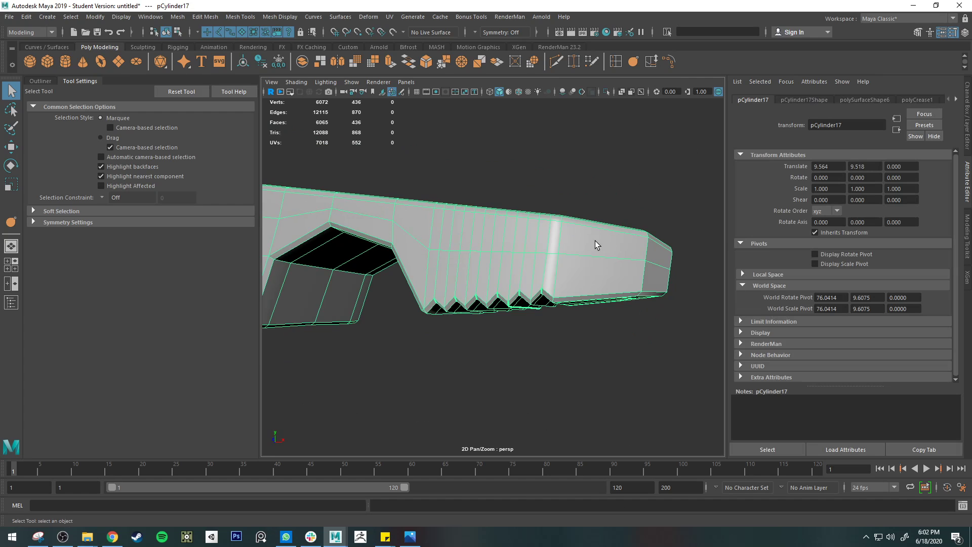
left_click_drag(489, 239, 595, 296, "alt")
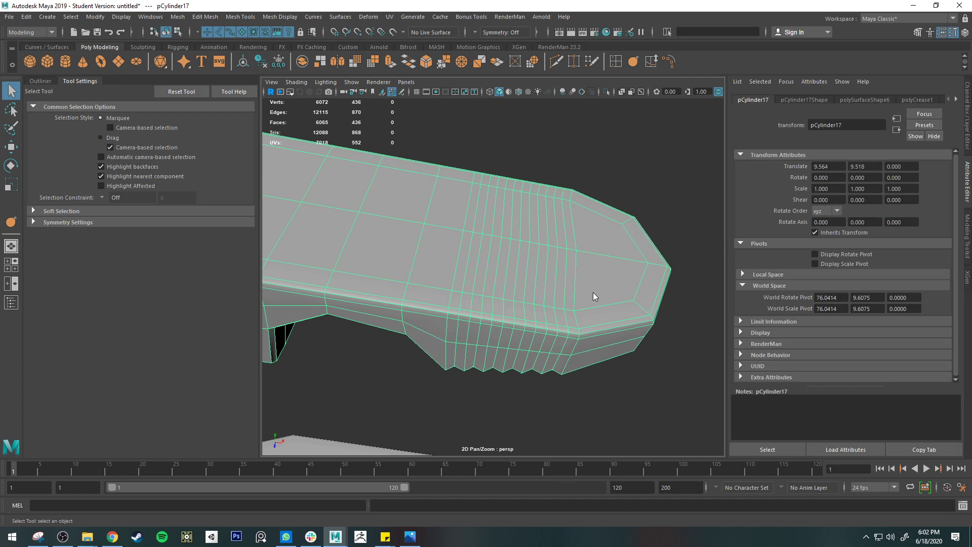
right_click_drag(592, 257, 594, 229)
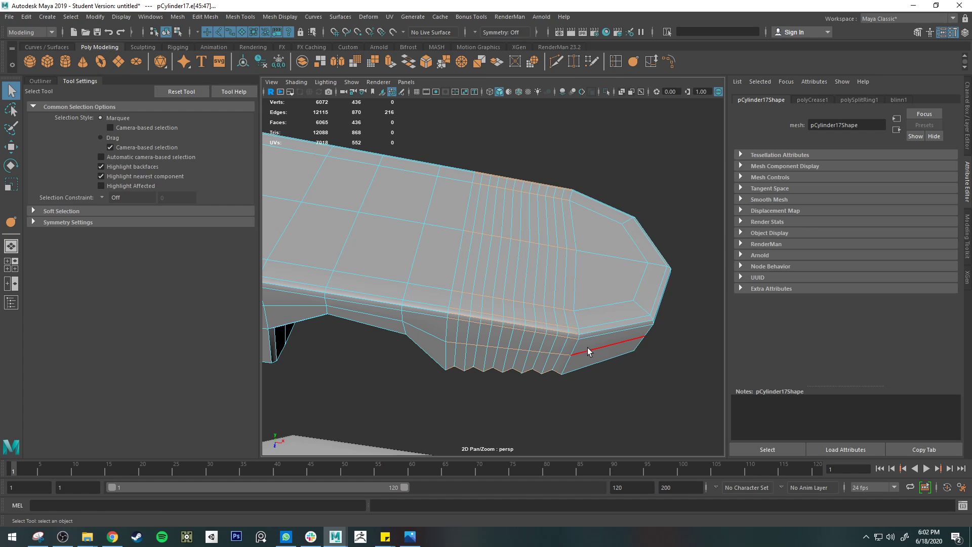
left_click_drag(616, 330, 589, 361, "alt")
key("3")
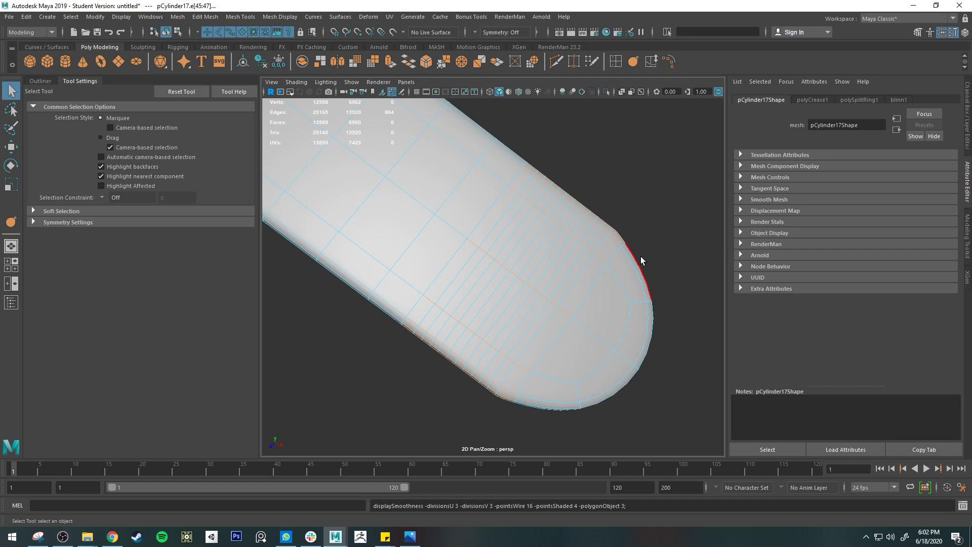
key("1")
Step: Select the edge loop just beyond the last tooth and slide it toward the jaw tip with the Slide Edge Tool
double_click(538, 350)
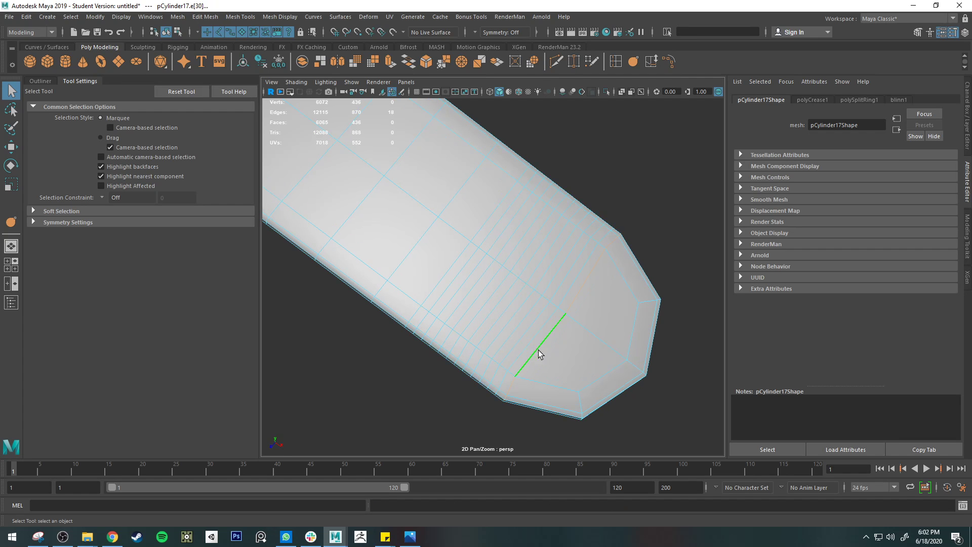
left_click_drag(539, 350, 606, 308, "alt")
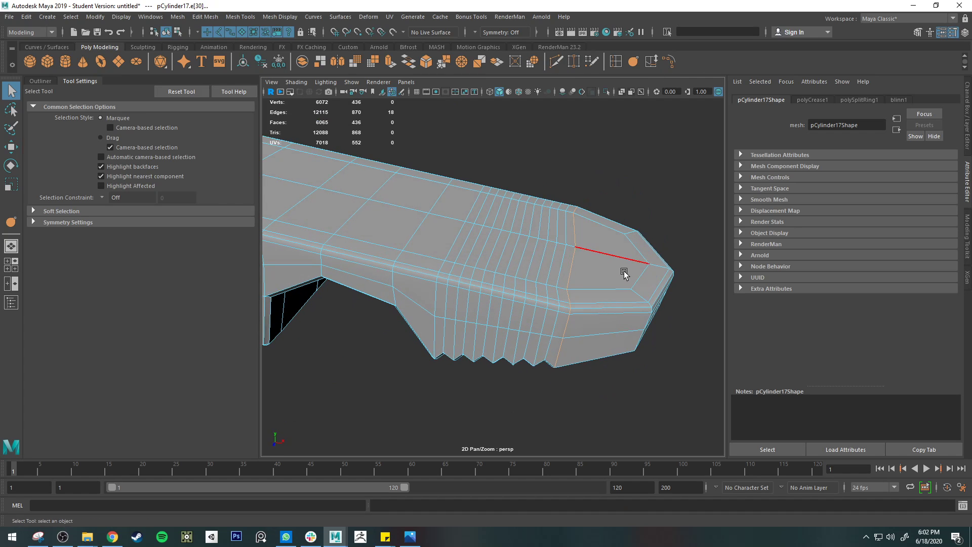
key("w")
left_click(651, 61)
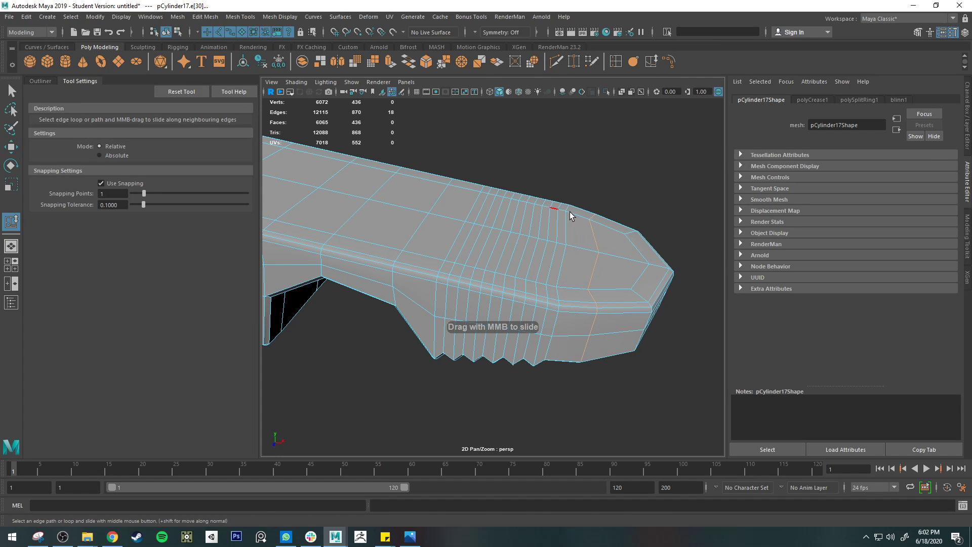
left_click_drag(569, 212, 556, 299, "alt")
Step: Scale the slid edge loop across the jaw's width to refine the rounding of the tip, using the smoothed preview
key("r")
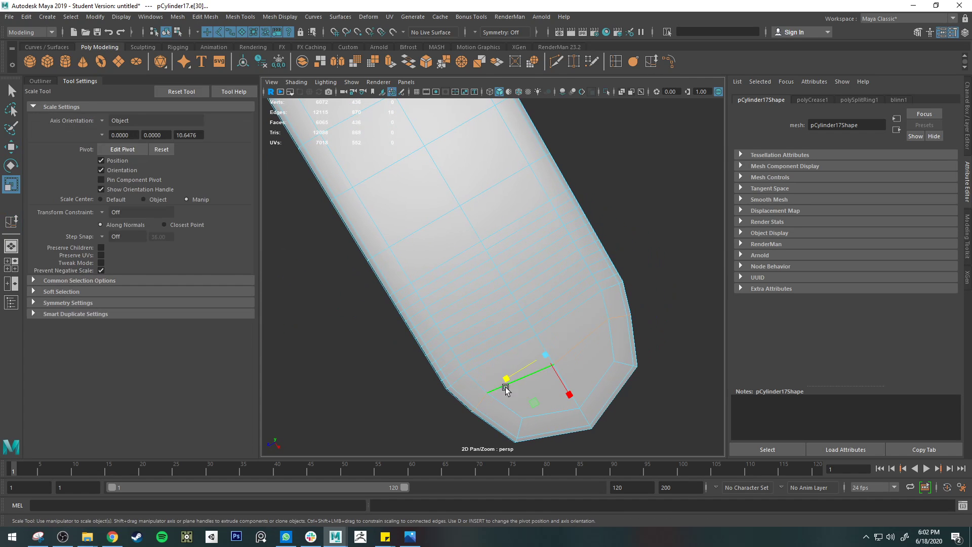
left_click_drag(573, 393, 527, 330)
key("w")
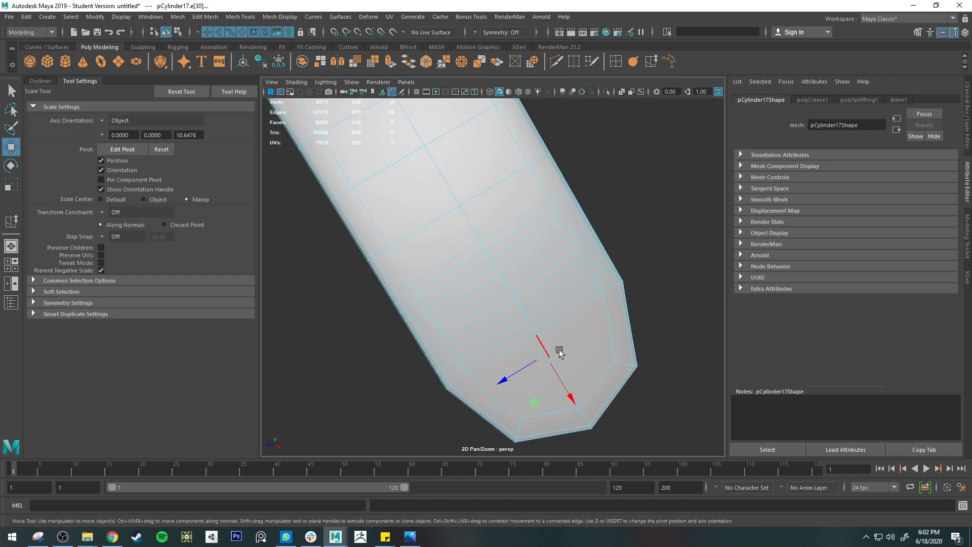
left_click_drag(509, 376, 578, 403)
key("ctrl+z")
key("e")
key("r")
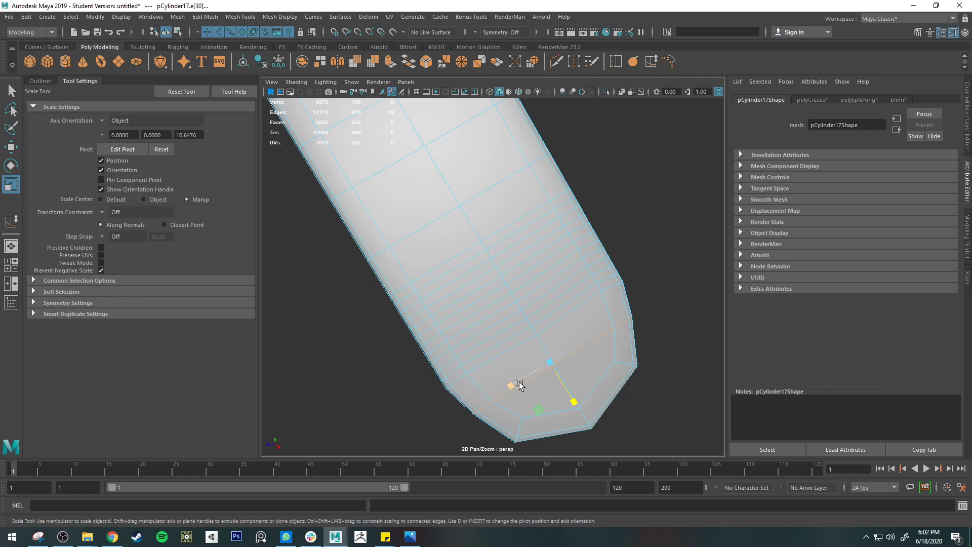
key("3")
left_click_drag(515, 386, 513, 387)
left_click_drag(526, 379, 583, 313, "alt")
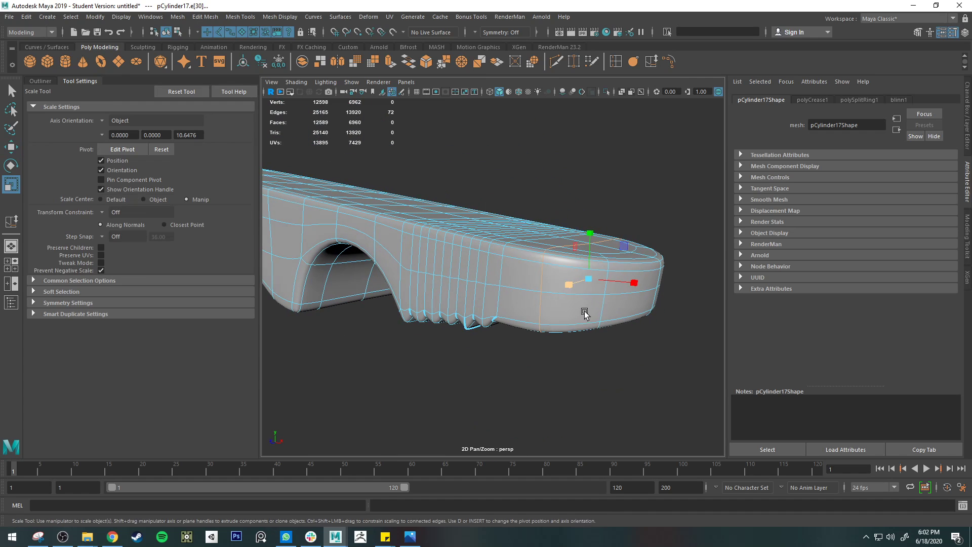
Step: Inspect the smoothed clothespin half from several sides, checking the teeth, the rounded tip and the dense loops across the outer face
key("q")
right_click_drag(572, 257, 626, 244)
left_click(643, 355)
right_click_drag(644, 355, 516, 343, "alt")
left_click_drag(516, 353, 547, 324, "alt")
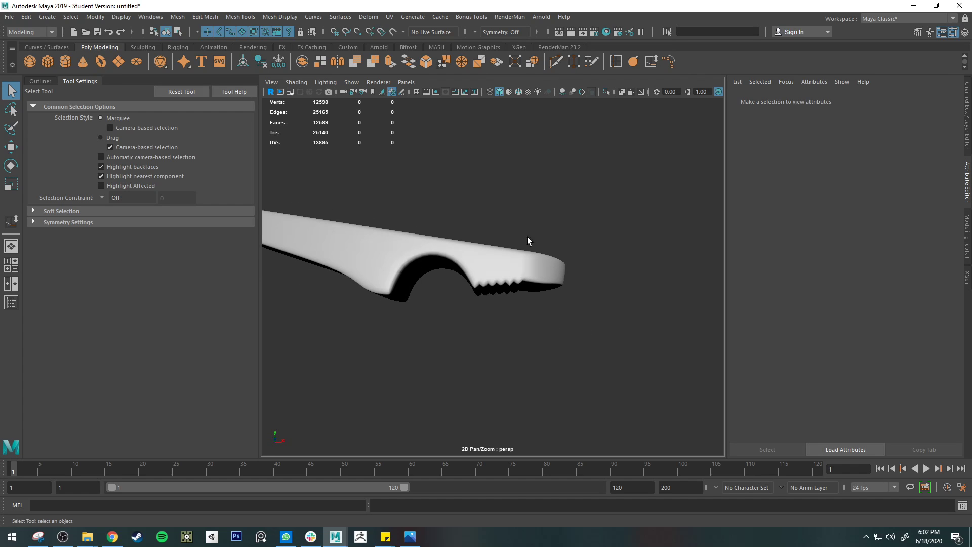
left_click(538, 273)
left_click_drag(529, 288, 581, 294, "alt")
key("f")
key("[")
right_click_drag(493, 258, 507, 250)
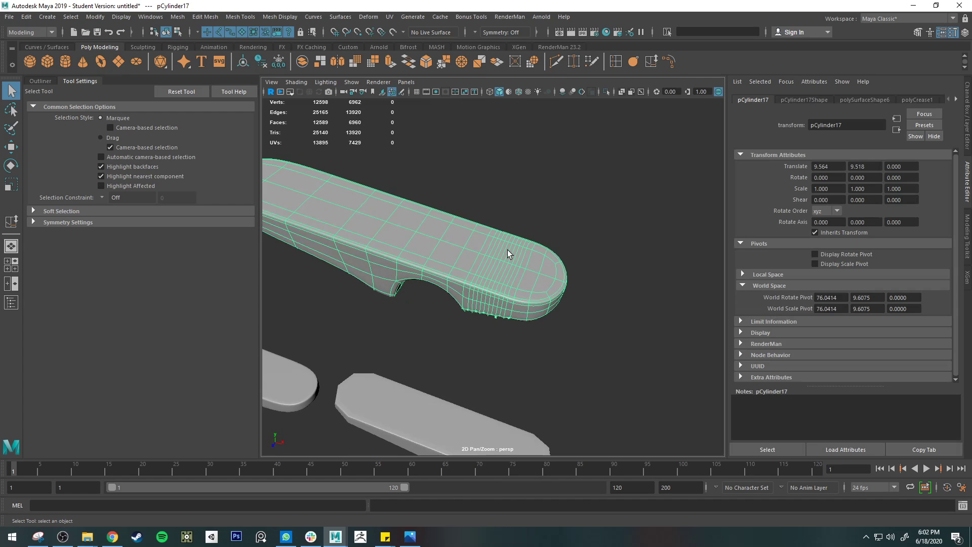
scroll(491, 269, "up", 5)
middle_click_drag(454, 306, 467, 359, "alt")
left_click_drag(467, 360, 498, 250, "alt")
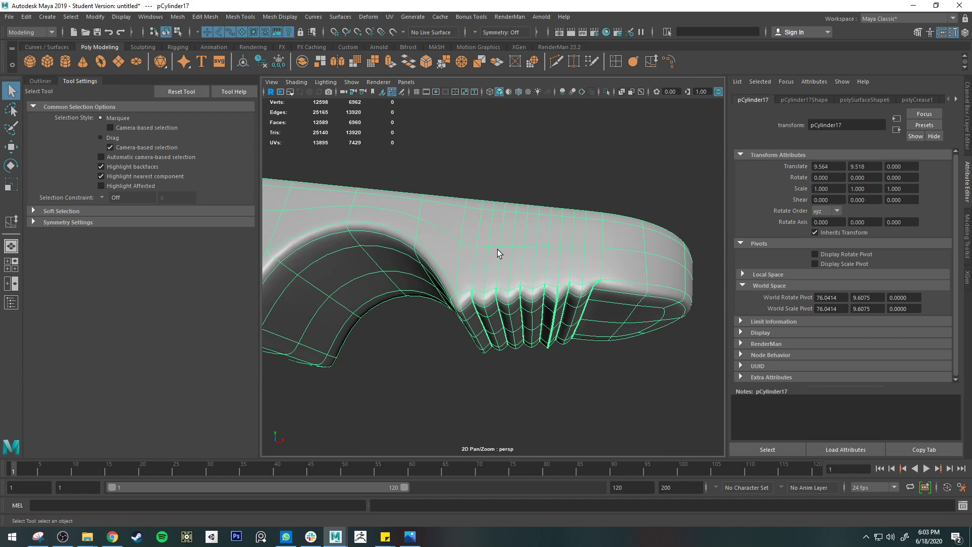
left_click_drag(545, 225, 496, 291, "alt")
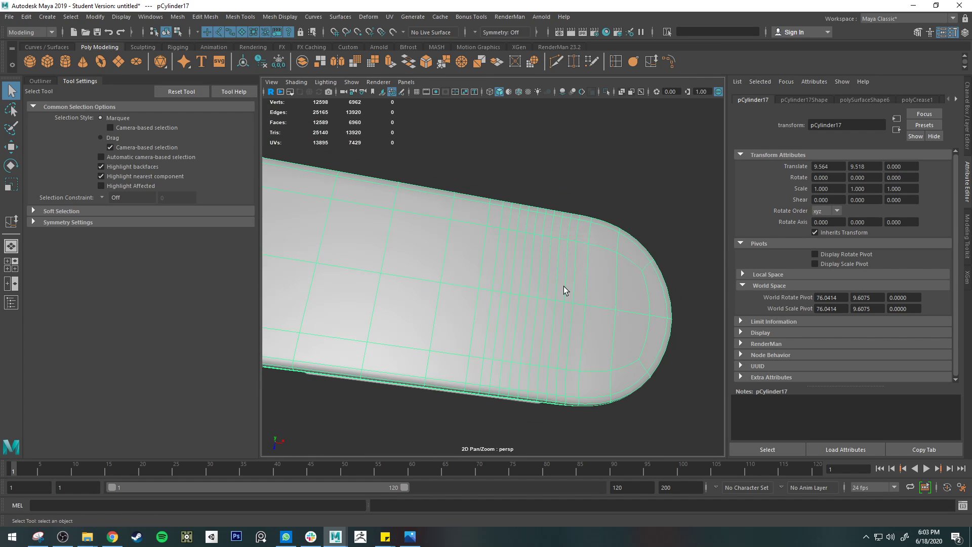
left_click_drag(490, 357, 537, 249, "alt")
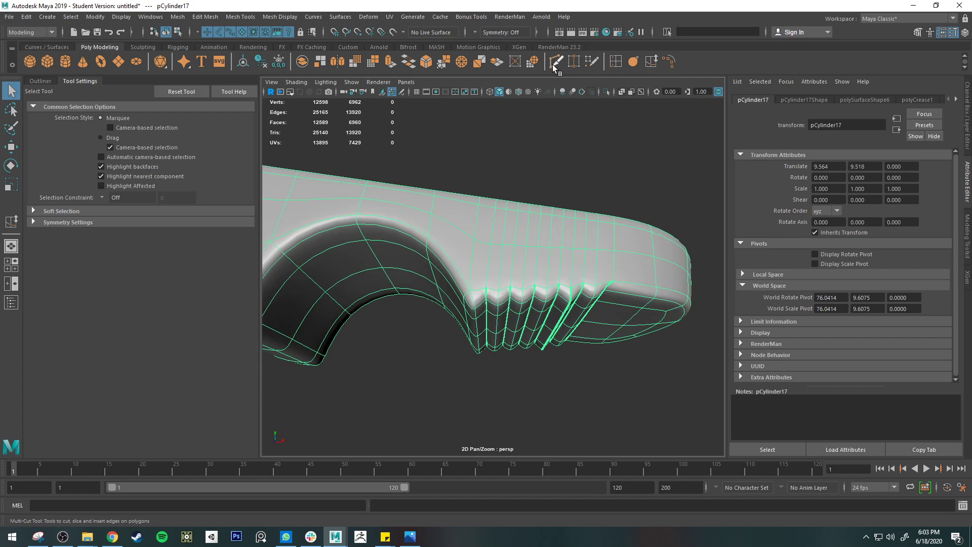
Step: Weld neighbouring upper edges on the jaw's side with Target Weld so the tooth edges converge in groups at the middle line
left_click(574, 61)
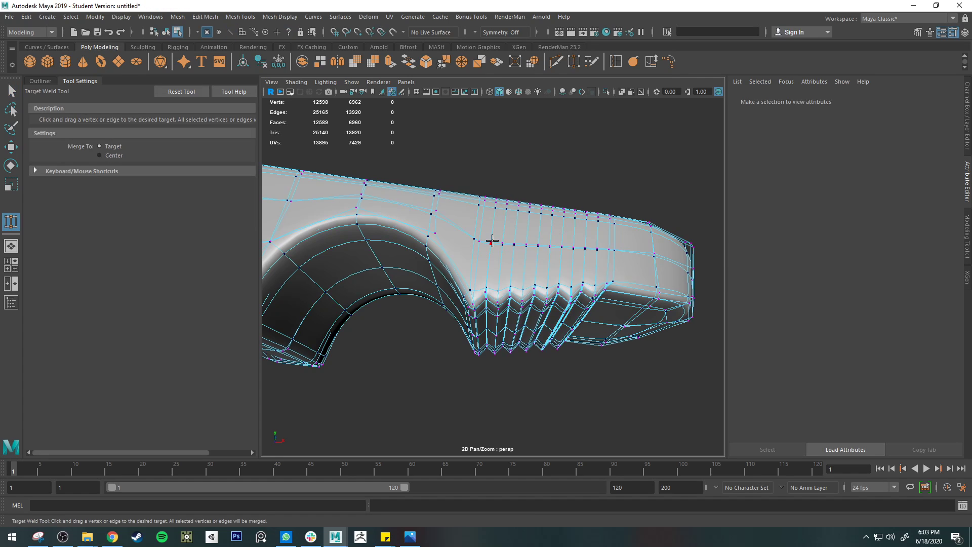
key("q")
right_click_drag(492, 240, 494, 213)
left_click_drag(493, 233, 495, 248, "alt")
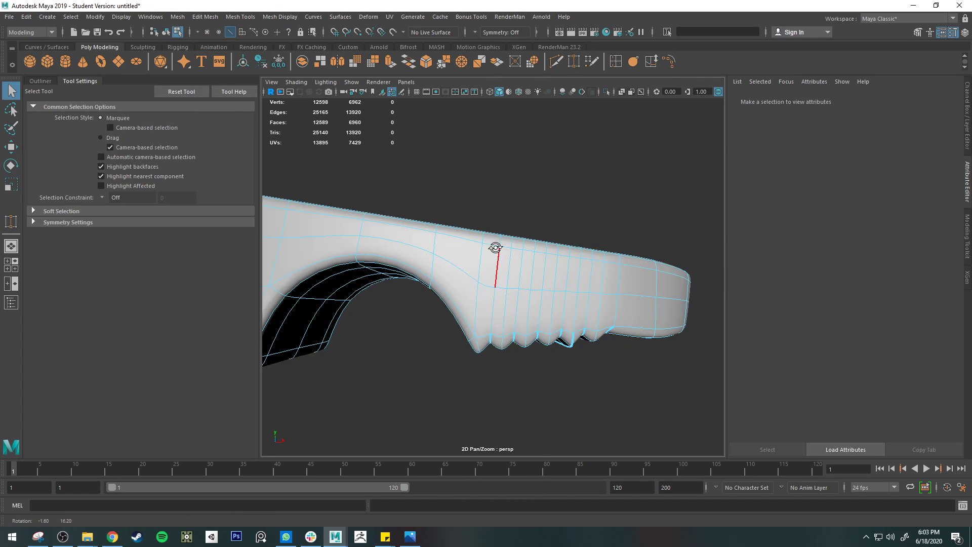
left_click(511, 274)
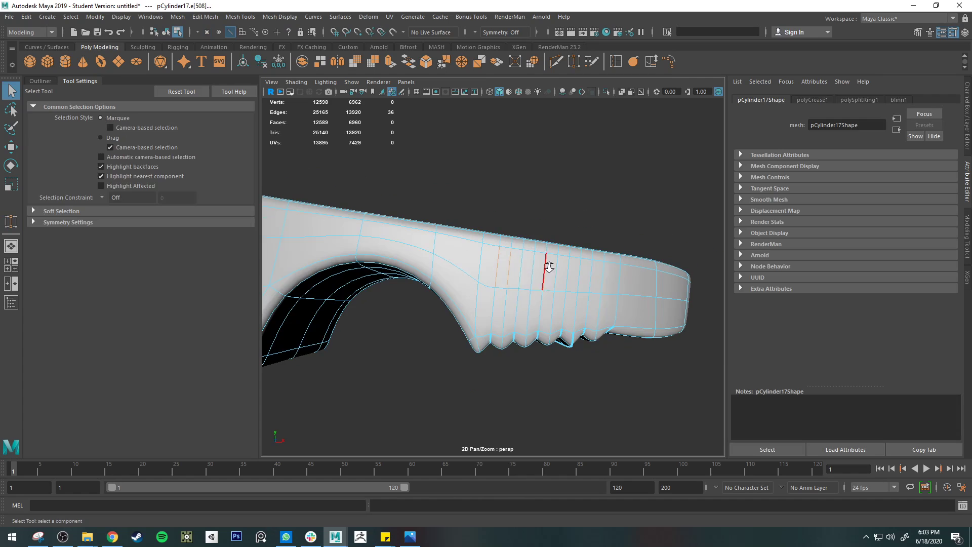
scroll(544, 271, "up", 2)
left_click(573, 62)
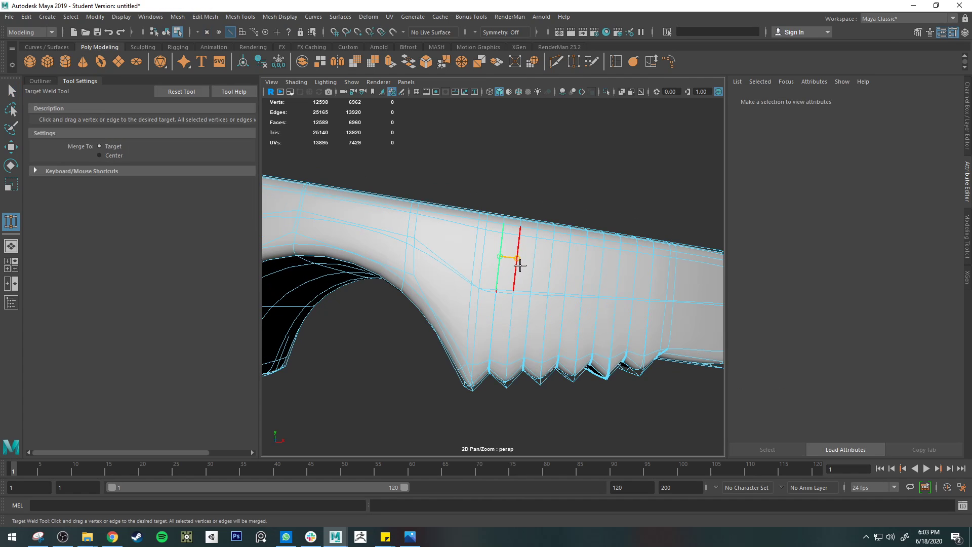
key("1")
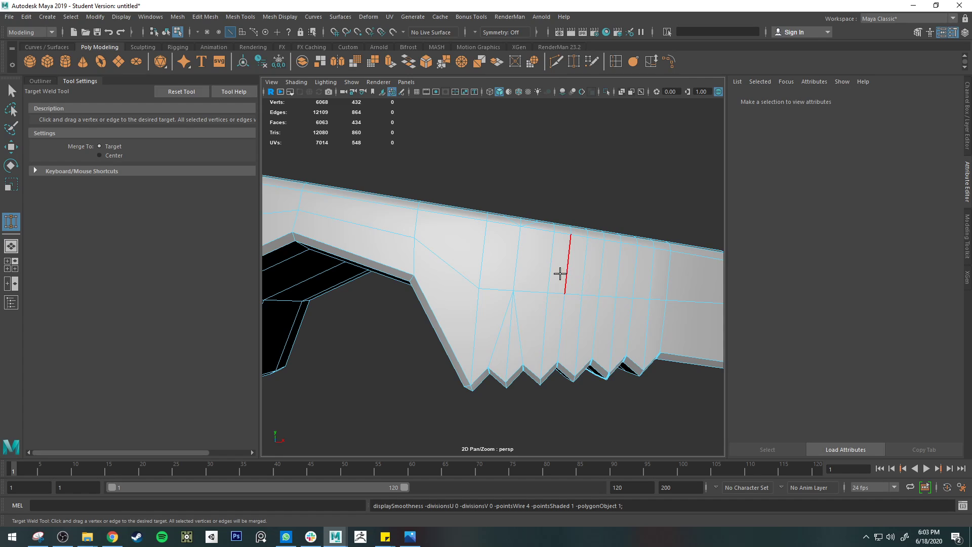
left_click_drag(559, 273, 540, 323)
key("q")
Step: Delete the surplus edge loops between the welded tooth groups, running across the jaw's side and outer face
right_click_drag(535, 258, 535, 233)
double_click(494, 297)
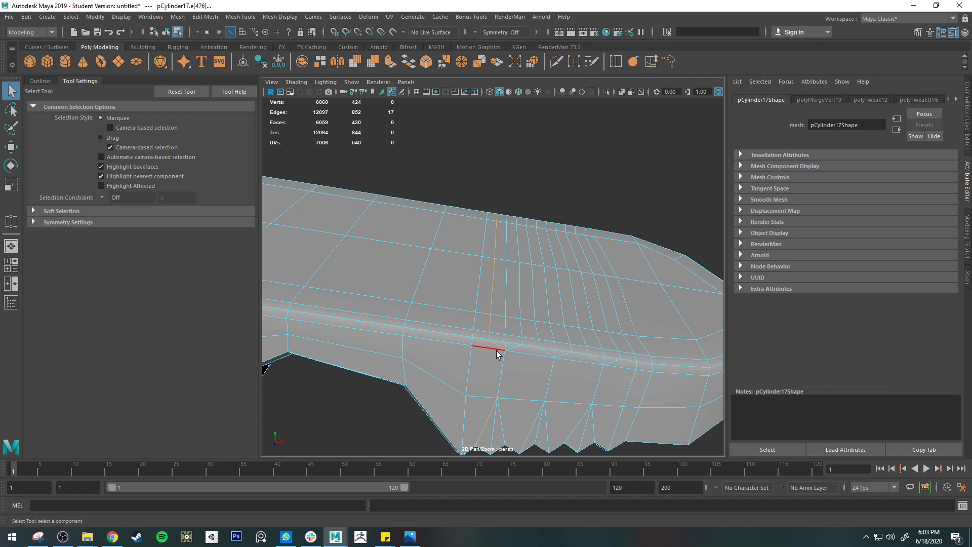
left_click_drag(480, 421, 488, 365, "alt")
left_click_drag(416, 345, 559, 407, "ctrl")
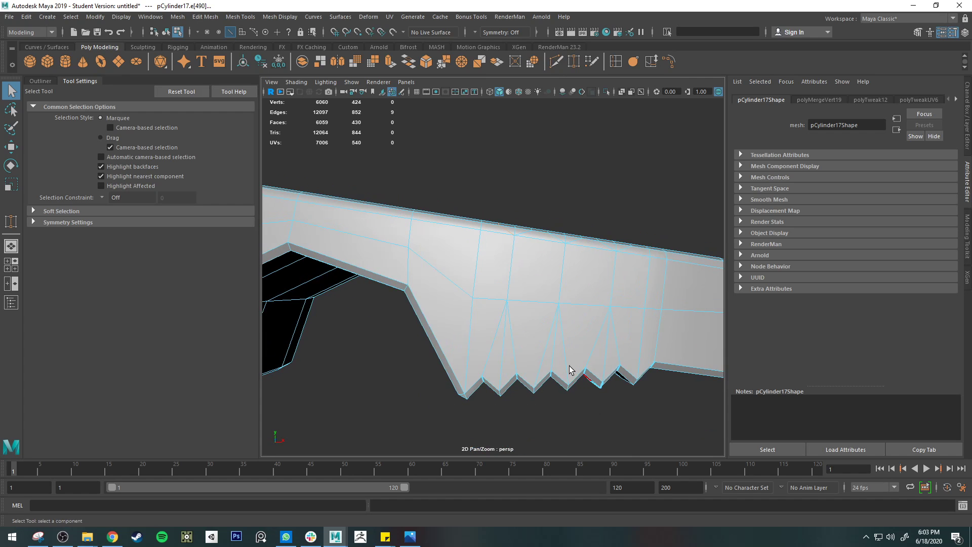
left_click_drag(536, 311, 510, 383, "alt")
key("Delete")
double_click(497, 373)
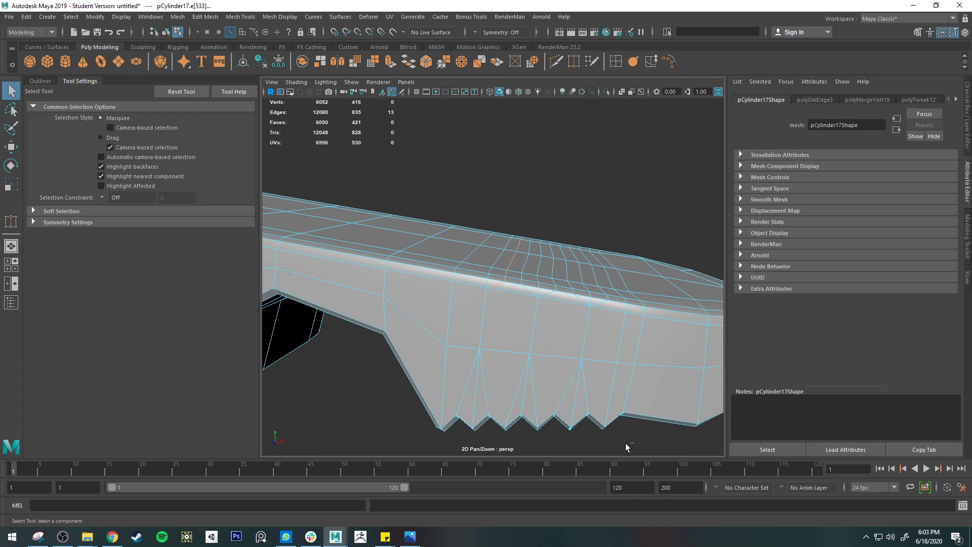
key("Delete")
Step: Delete the middle edge below the first welded convergence point on the jaw's side and show the smoothed preview
right_click_drag(477, 258, 475, 227)
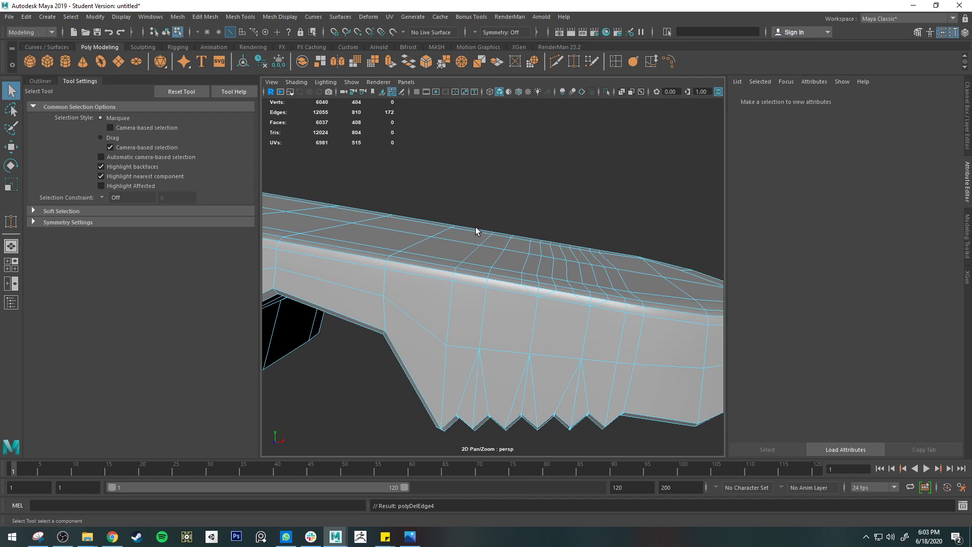
left_click(479, 400)
key("Delete")
key("3")
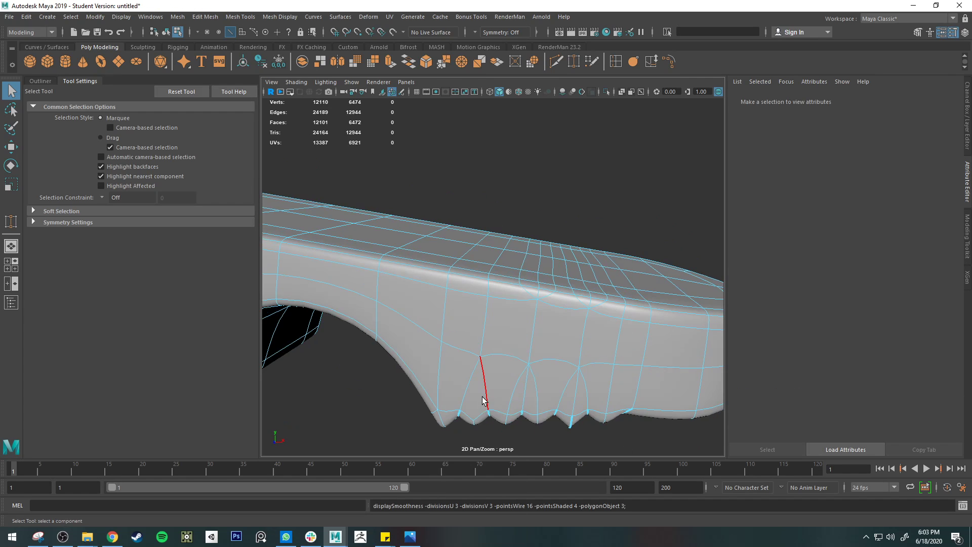
Step: Check the smoothed teeth, and delete the middle edges below the other two welded convergence points
right_click_drag(488, 256, 538, 227)
left_click(554, 398)
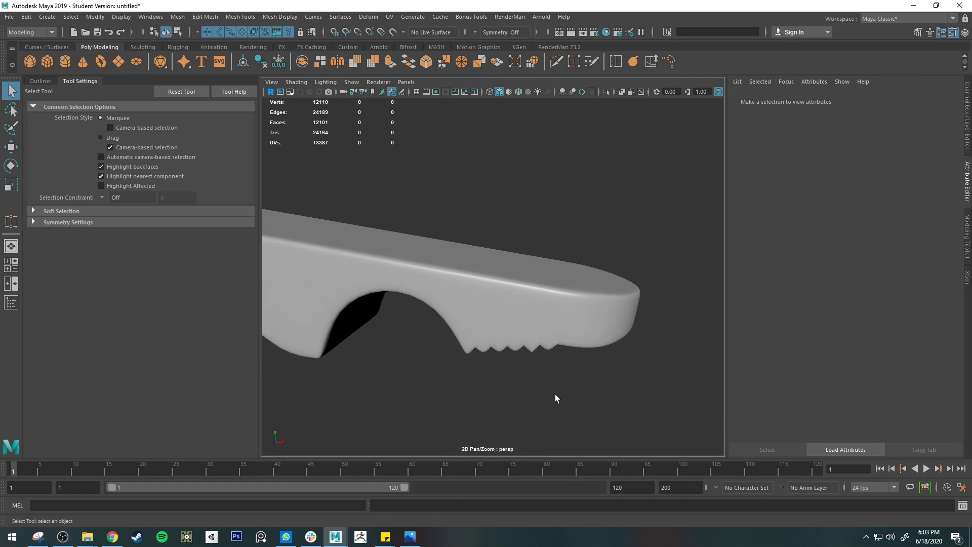
mouse_move(555, 394)
left_mouse_down("alt")
mouse_move(577, 408)
mouse_move(568, 375)
mouse_move(547, 386)
left_mouse_up("alt")
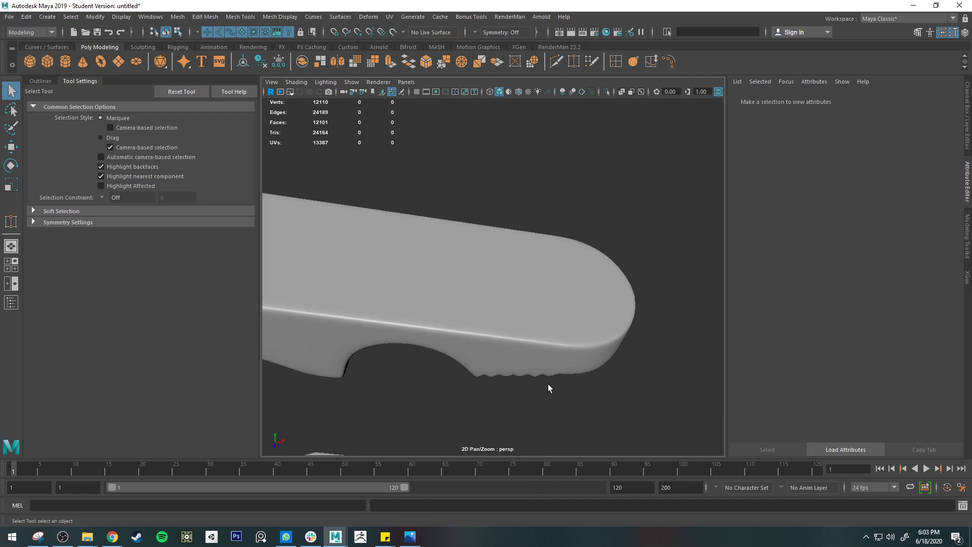
left_click(504, 312)
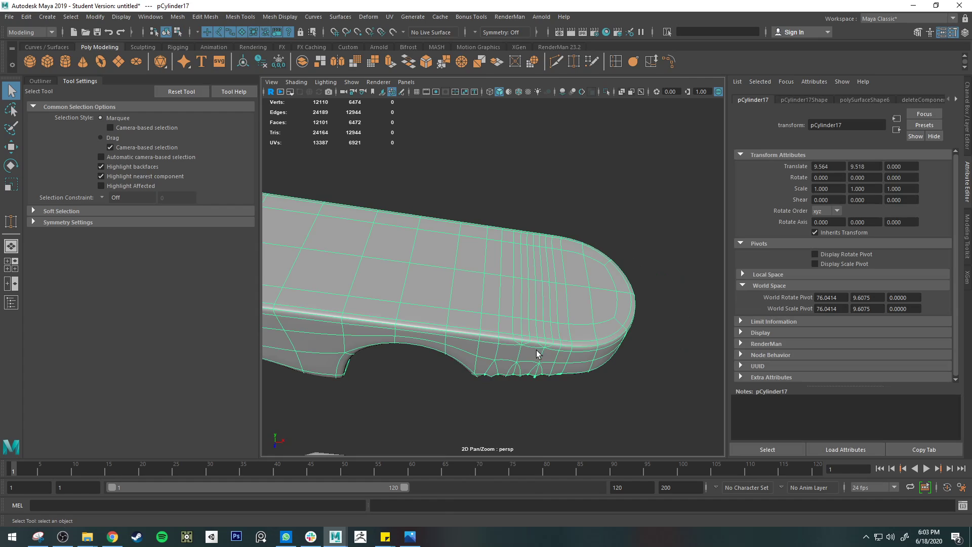
left_click_drag(536, 354, 538, 375, "alt")
scroll(572, 370, "up", 5)
middle_click_drag(538, 376, 513, 347, "alt")
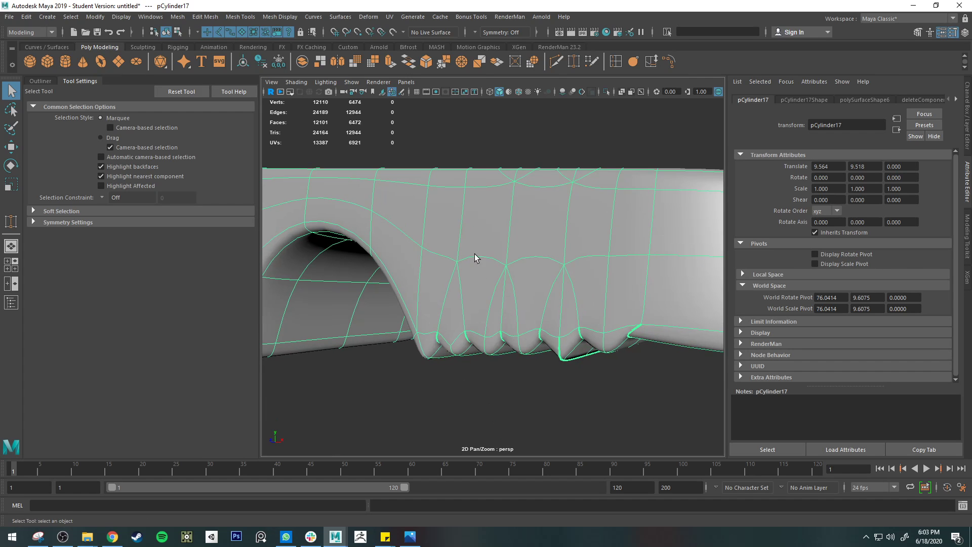
right_click_drag(503, 257, 503, 240)
left_click(504, 297)
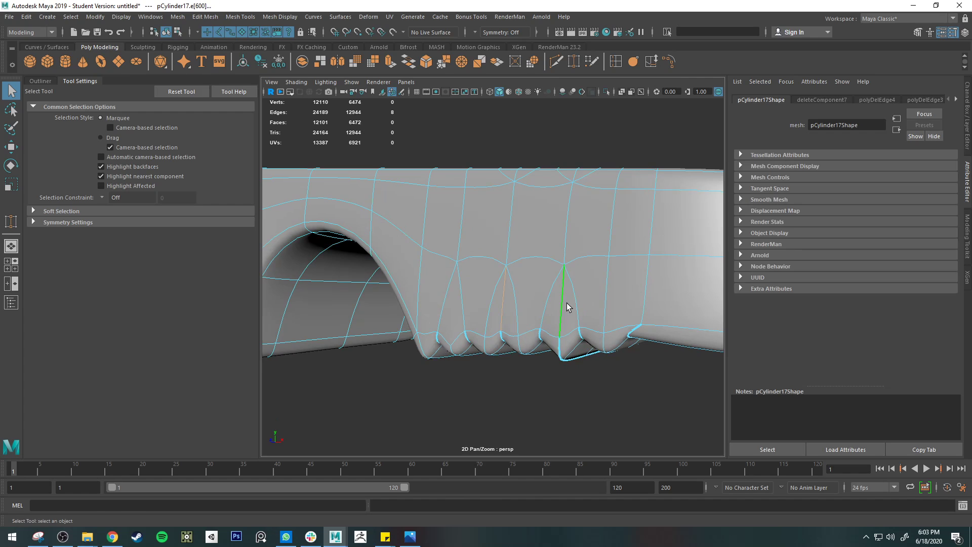
key("Delete")
Step: Inspect the smoothed jaw from several sides, checking the teeth, the edge flow on its side and the rounded tip
mouse_move(567, 329)
left_mouse_down("alt")
mouse_move(591, 329)
mouse_move(579, 332)
left_mouse_up("alt")
scroll(560, 323, "down", 5)
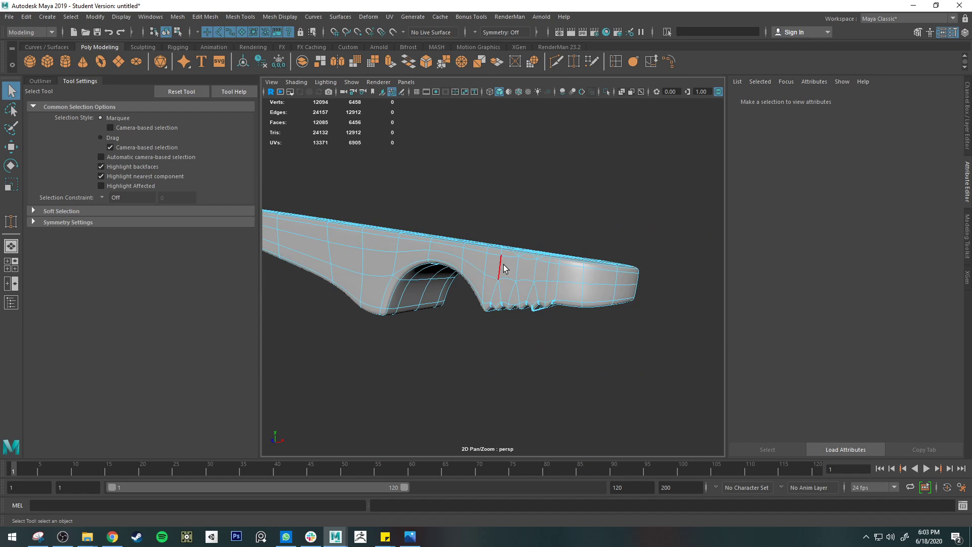
key("3")
key("1")
key("3")
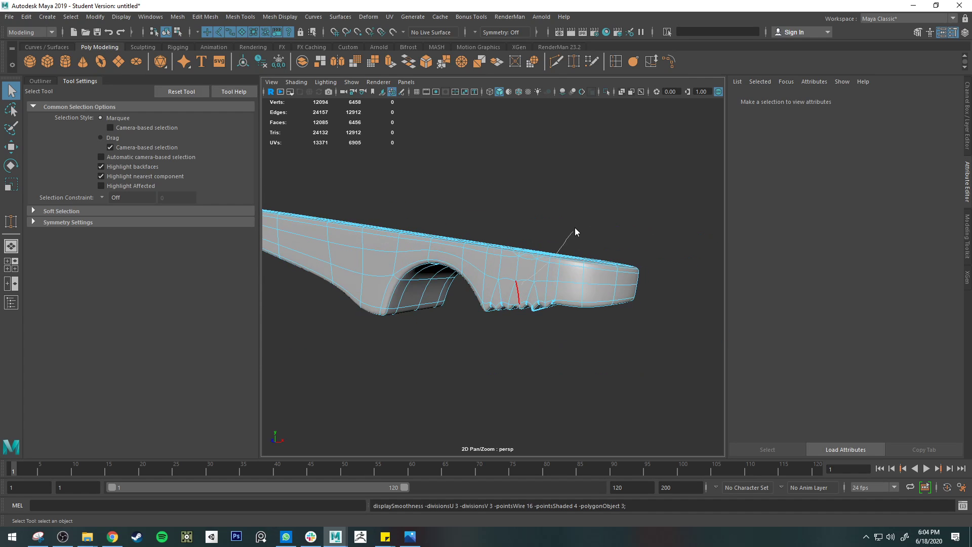
right_click_drag(575, 228, 576, 226)
left_click(588, 349)
mouse_move(587, 350)
left_mouse_down("alt")
mouse_move(566, 323)
mouse_move(590, 310)
mouse_move(569, 317)
mouse_move(586, 323)
mouse_move(499, 321)
mouse_move(533, 279)
mouse_move(579, 306)
mouse_move(588, 329)
mouse_move(668, 281)
left_mouse_up("alt")
middle_click_drag(625, 296, 593, 312, "alt")
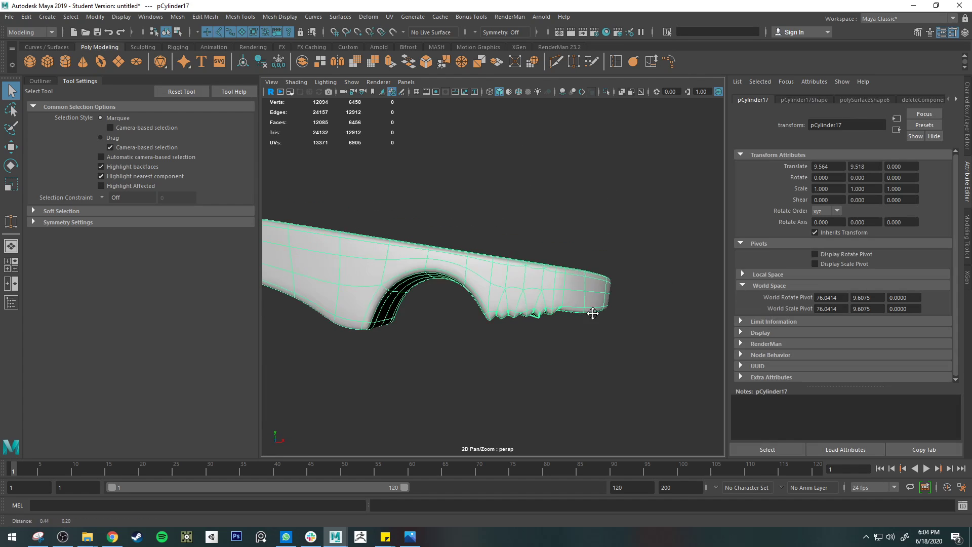
left_click_drag(593, 312, 578, 345, "alt")
Step: Return to the unsmoothed mesh and select the edge loop running through the corner of the jaw's tip
key("1")
right_click_drag(540, 258, 541, 232)
left_click_drag(525, 319, 575, 339, "alt")
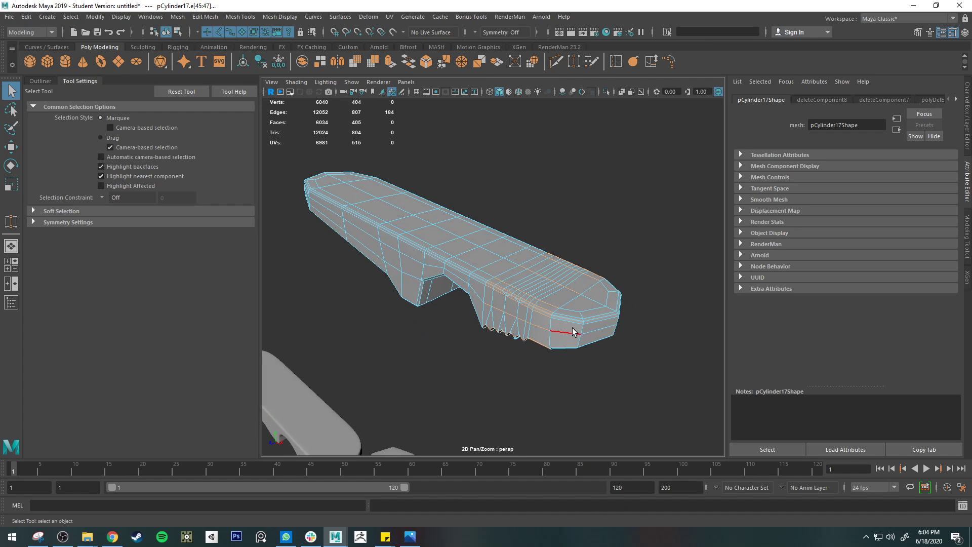
left_click_drag(573, 332, 610, 324, "alt")
double_click(568, 245, "shift")
left_click(504, 336, "shift")
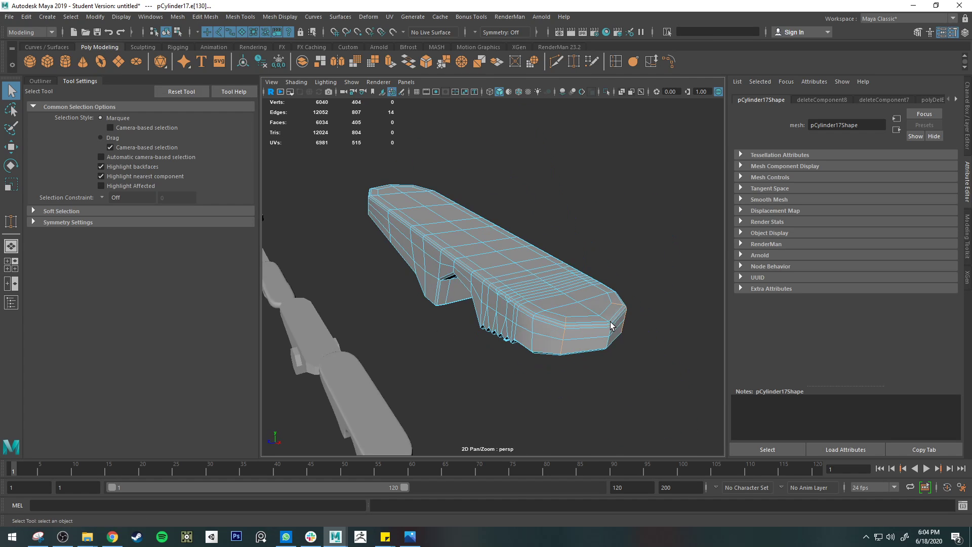
Step: Try to slide the selected tip loop with the Slide Edge Tool without symmetry, looking through the transform constraint options
left_click(650, 61)
double_click(965, 236)
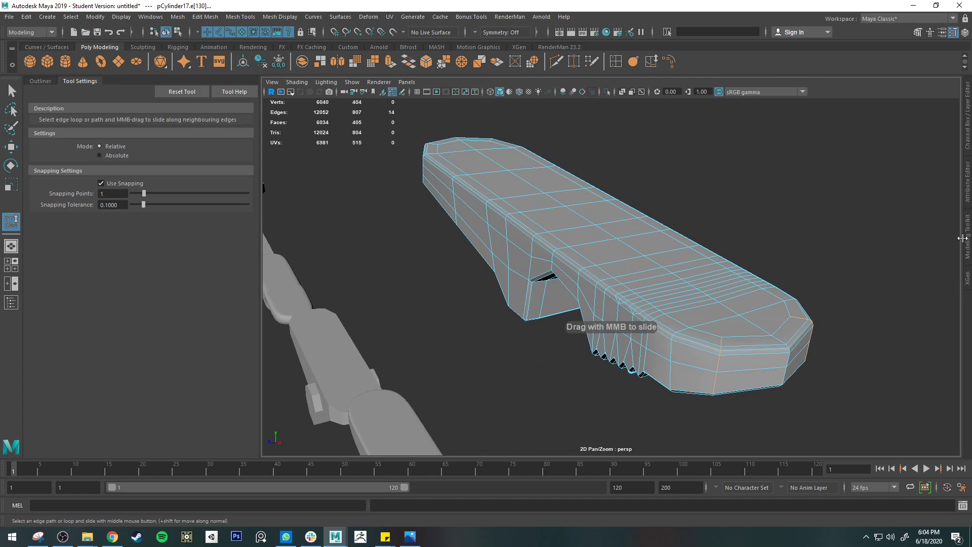
left_click(966, 234)
left_click(894, 247)
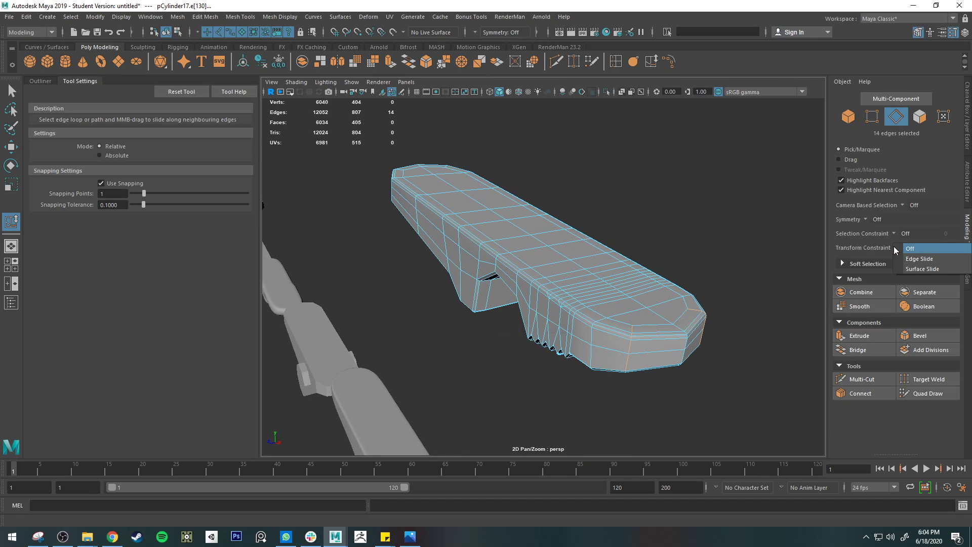
left_click(736, 263)
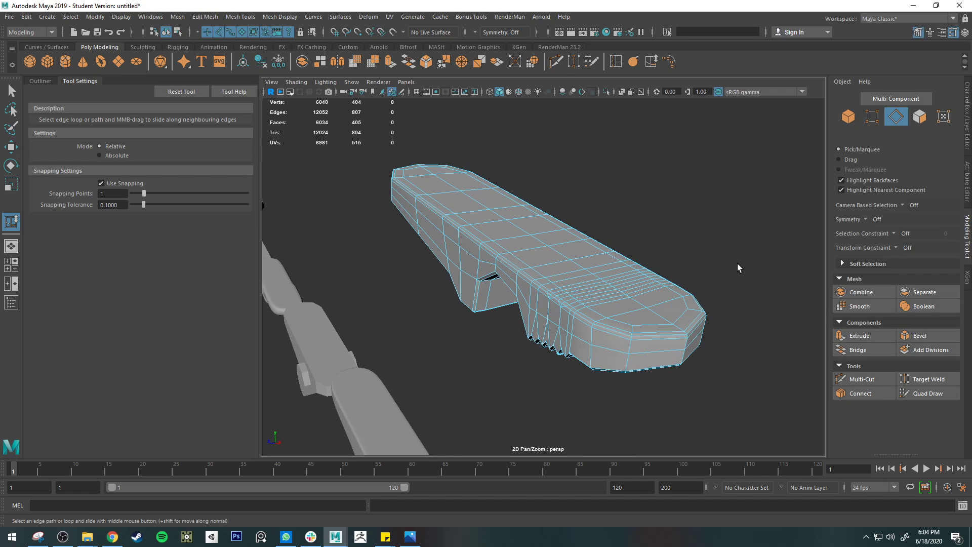
left_click(628, 349)
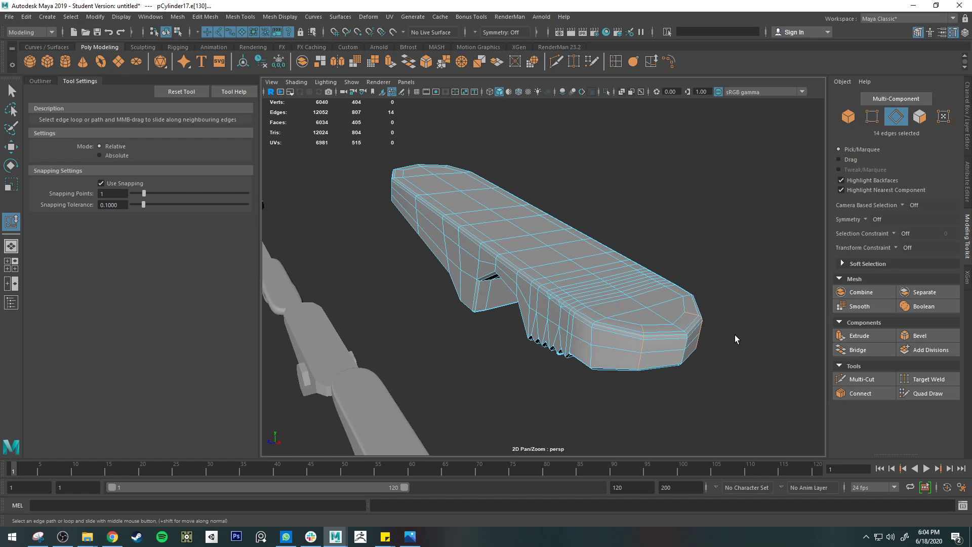
left_click_drag(732, 352, 684, 405, "alt")
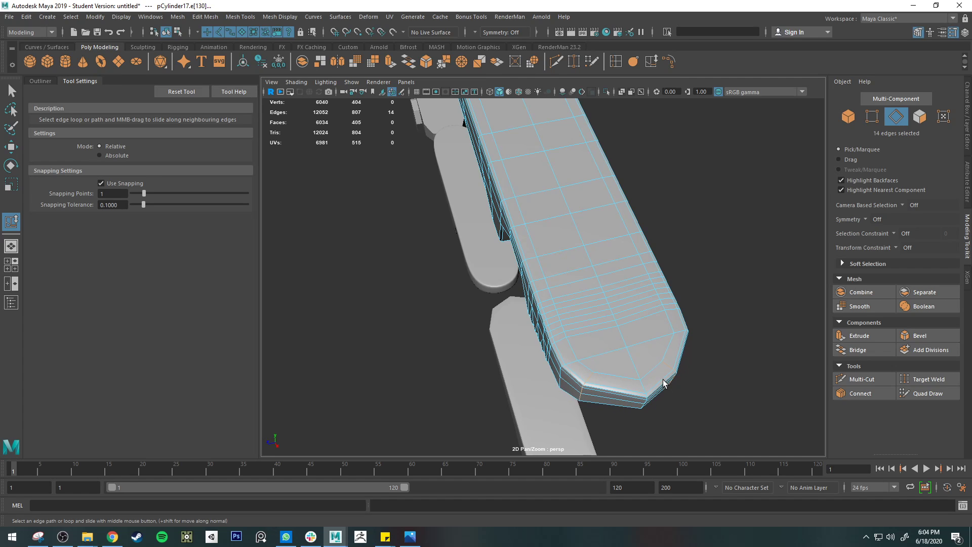
key("w")
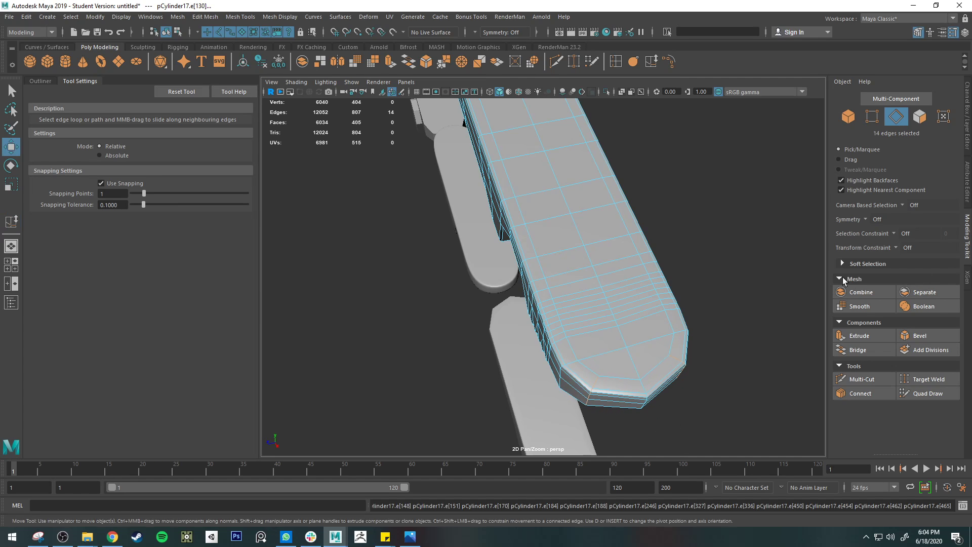
Step: Turn on Object Z symmetry and slide the tip's corner edge loop toward the jaw's middle with the Slide Edge Tool
middle_click_drag(663, 324, 623, 238, "alt")
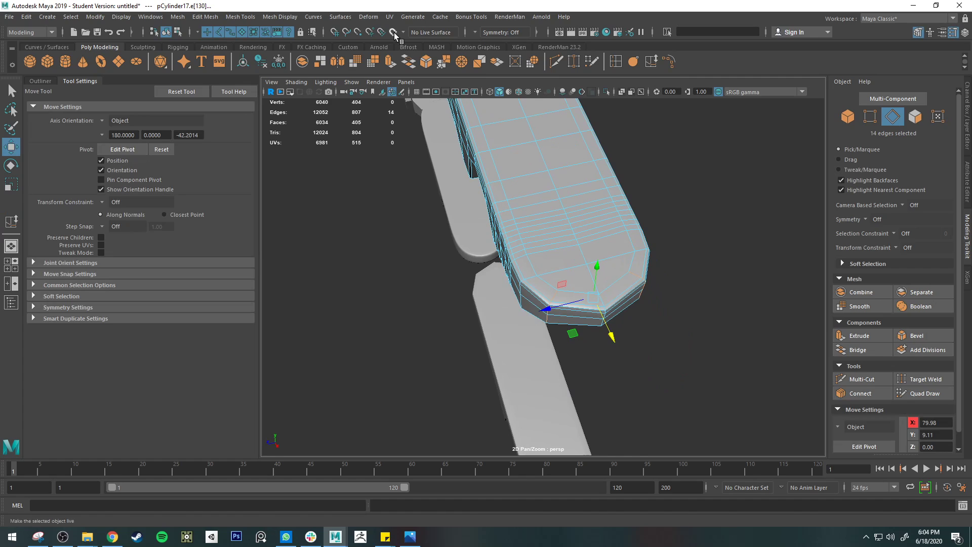
left_click(474, 32)
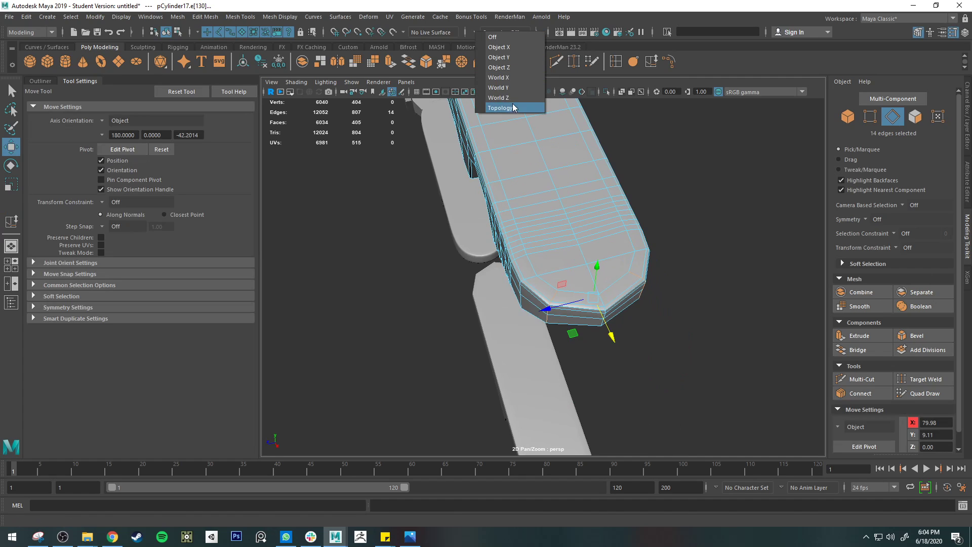
left_click(516, 67)
left_click(552, 276)
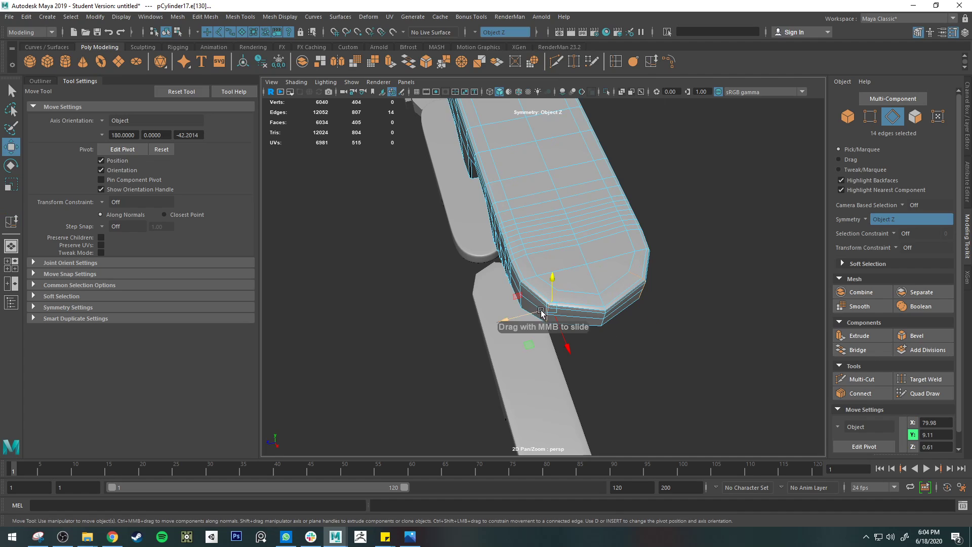
left_click_drag(552, 310, 568, 309, "ctrl+shift")
key("ctrl+z")
left_click(654, 62)
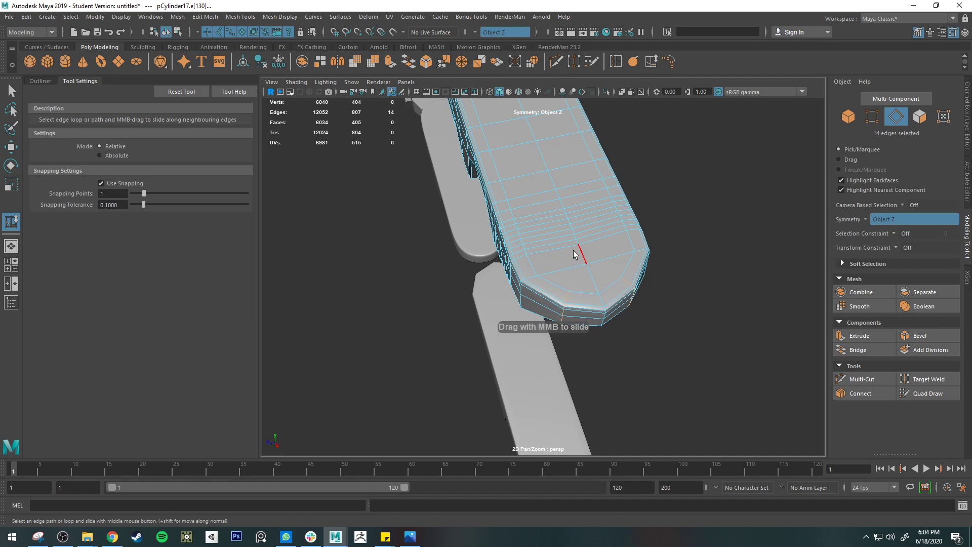
Step: Move the slid corner loop slightly outward to refine the tip's rounding, and show the smoothed preview
key("w")
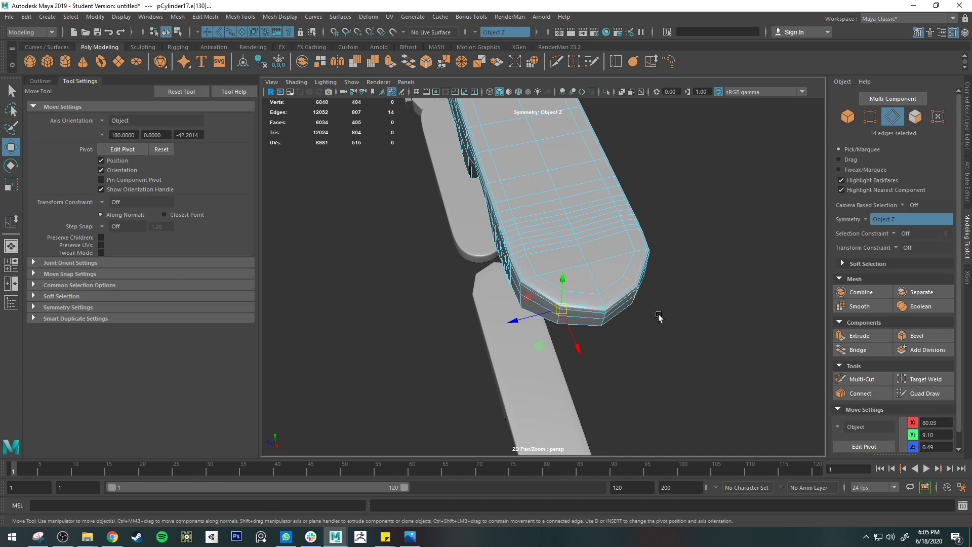
left_click_drag(658, 314, 649, 358, "alt")
middle_click_drag(553, 363, 554, 365)
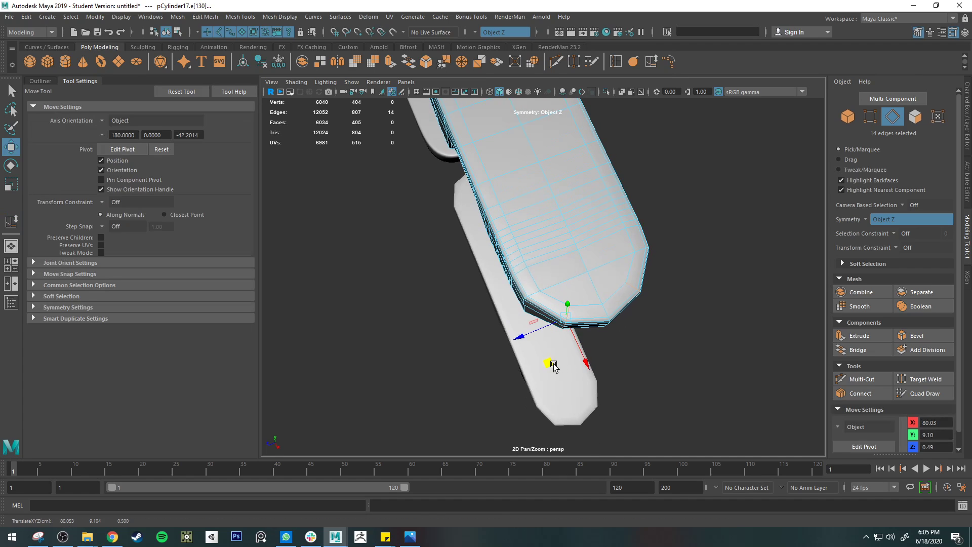
key("3")
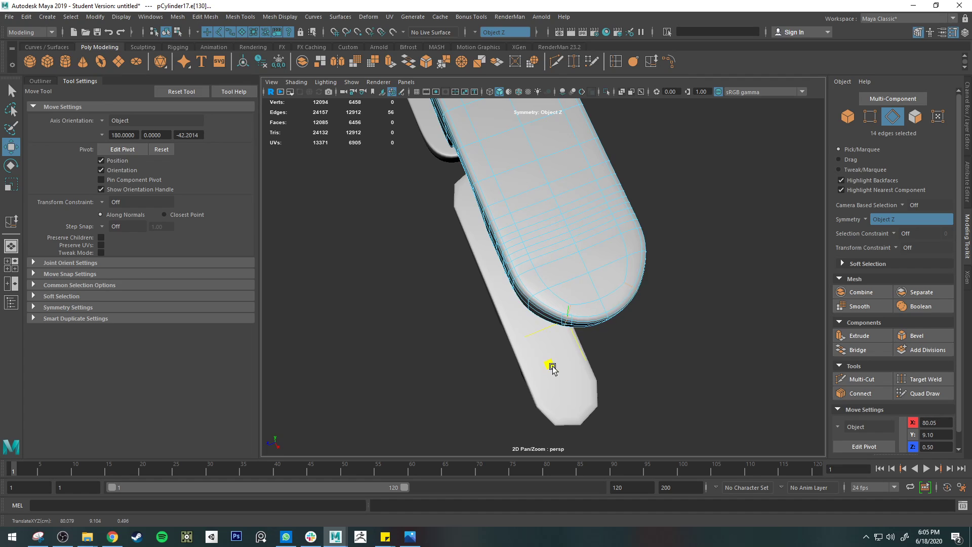
Step: Inspect the smoothed clothespin half from several sides and compare its shape with the reference photo clothespins.jpg
key("q")
right_click_drag(589, 257, 640, 237)
left_click_drag(677, 278, 700, 280, "alt")
right_click_drag(700, 279, 564, 295, "alt")
middle_click_drag(564, 294, 624, 241, "alt")
middle_click_drag(643, 273, 517, 230, "alt")
right_click_drag(517, 230, 540, 293, "alt")
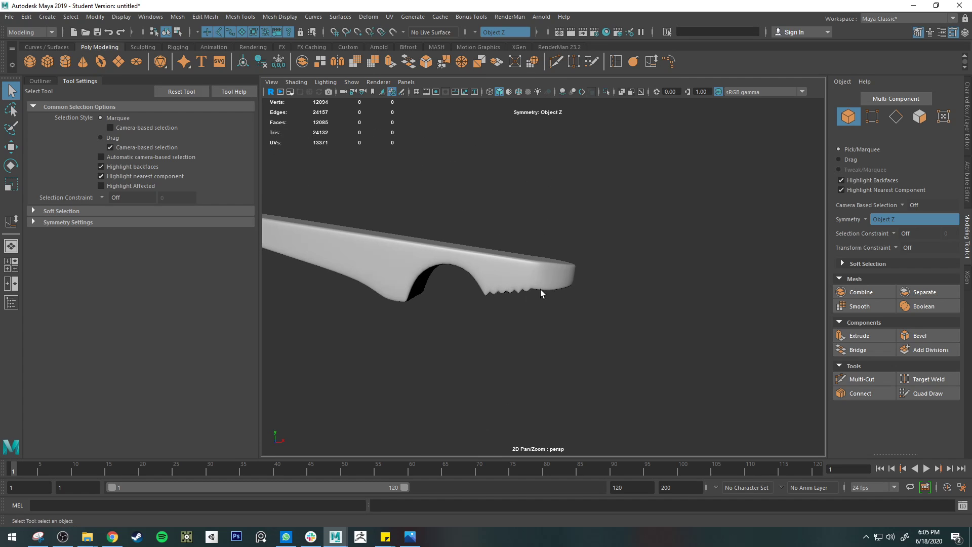
left_click(409, 537)
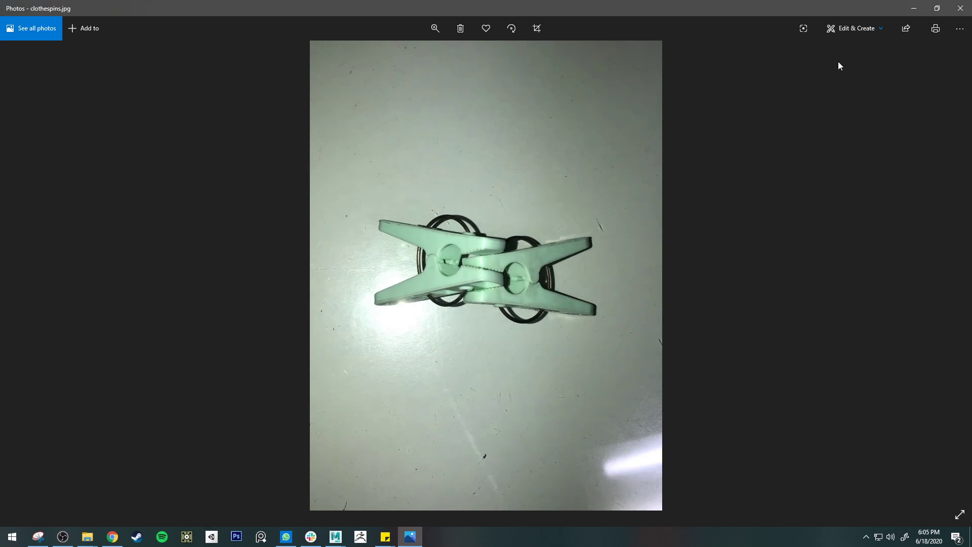
left_click(913, 8)
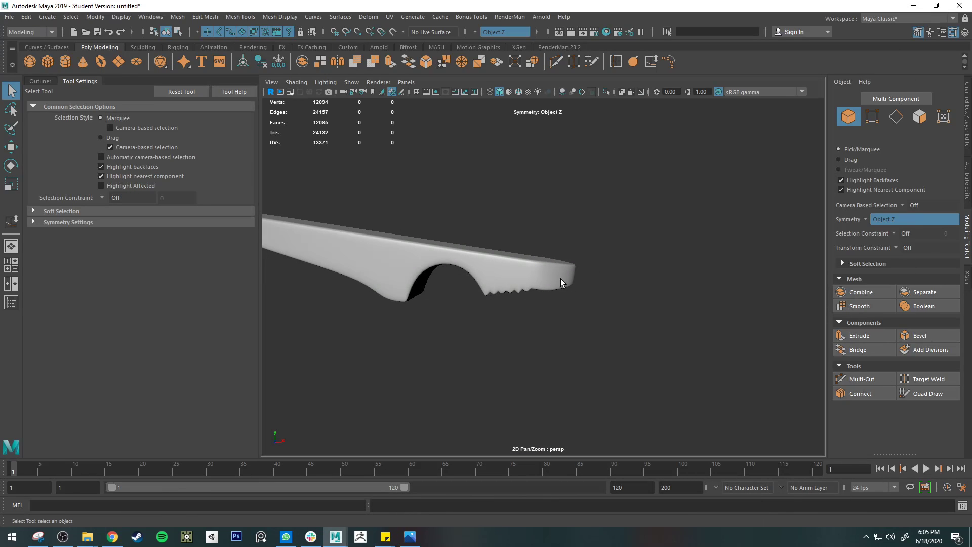
Step: View the row of modelling stages, and examine the inner side and teeth of the smoothed clothespin half
scroll(560, 282, "down", 4)
middle_click_drag(560, 338, 642, 269, "alt")
scroll(613, 304, "down", 4)
scroll(613, 304, "down", 4)
left_click_drag(641, 269, 575, 229, "alt")
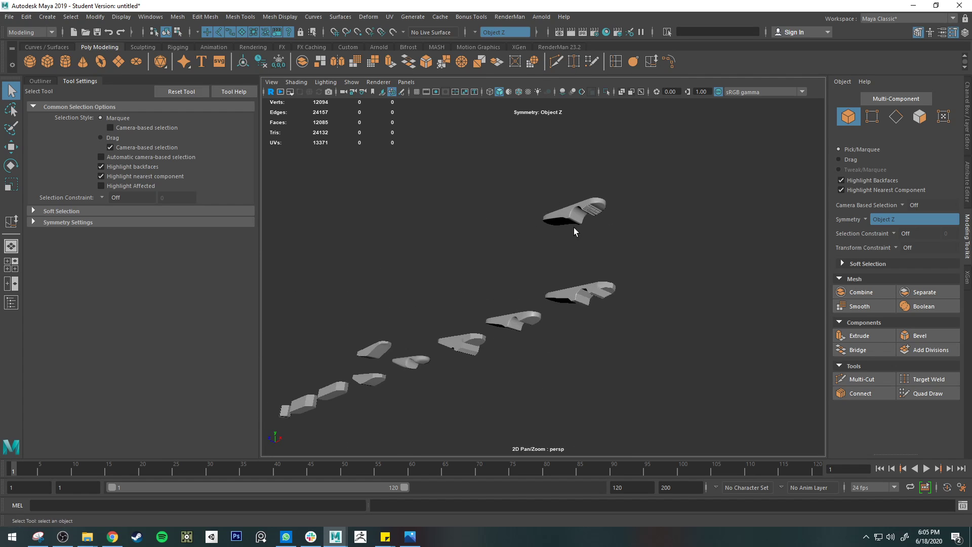
scroll(575, 230, "up", 5)
middle_click_drag(620, 172, 512, 295, "alt")
scroll(512, 295, "up", 4)
left_click(532, 276)
left_click_drag(547, 335, 584, 316, "alt")
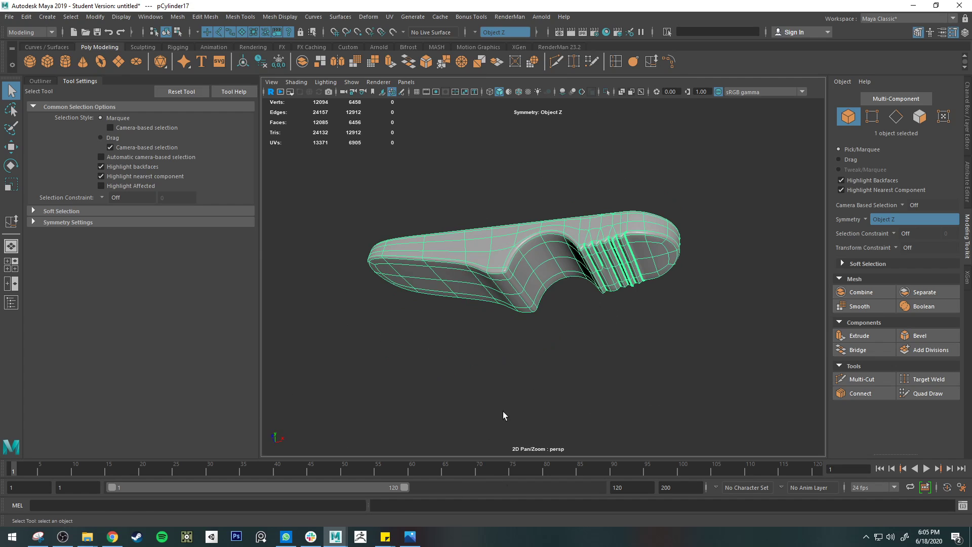
Step: Switch to the reference photo clothespins.jpg, start drawing on it, and sketch one tooth groove with its facing tooth above the clothespins
left_click(410, 536)
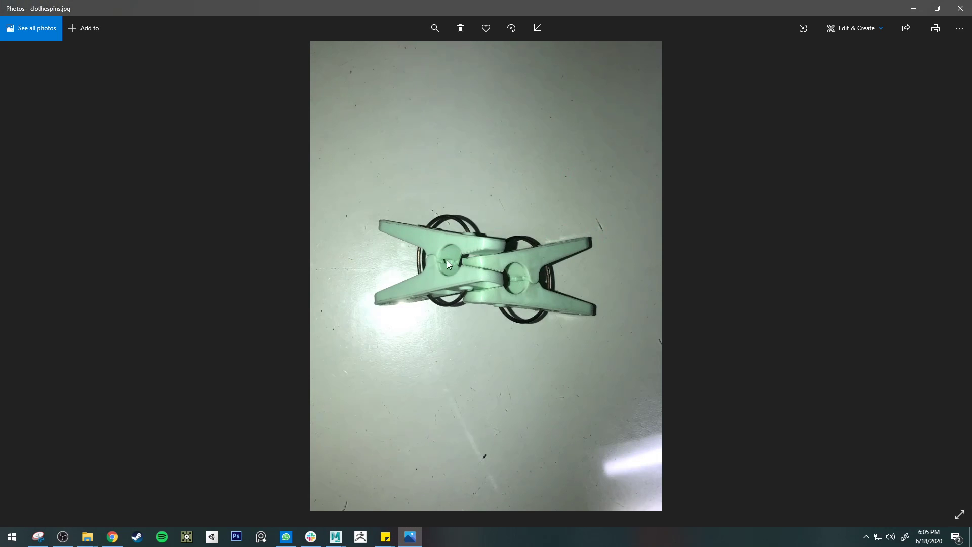
left_click(870, 29)
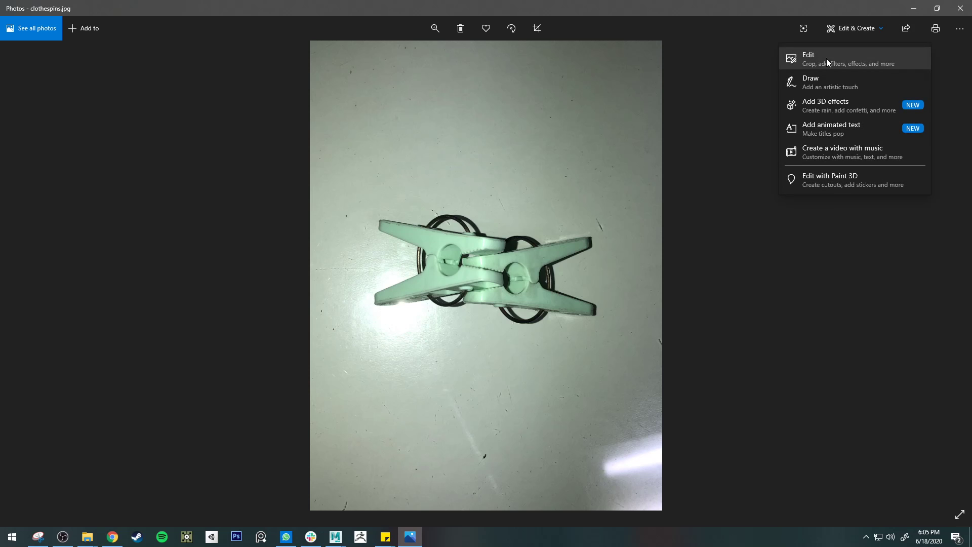
left_click(808, 83)
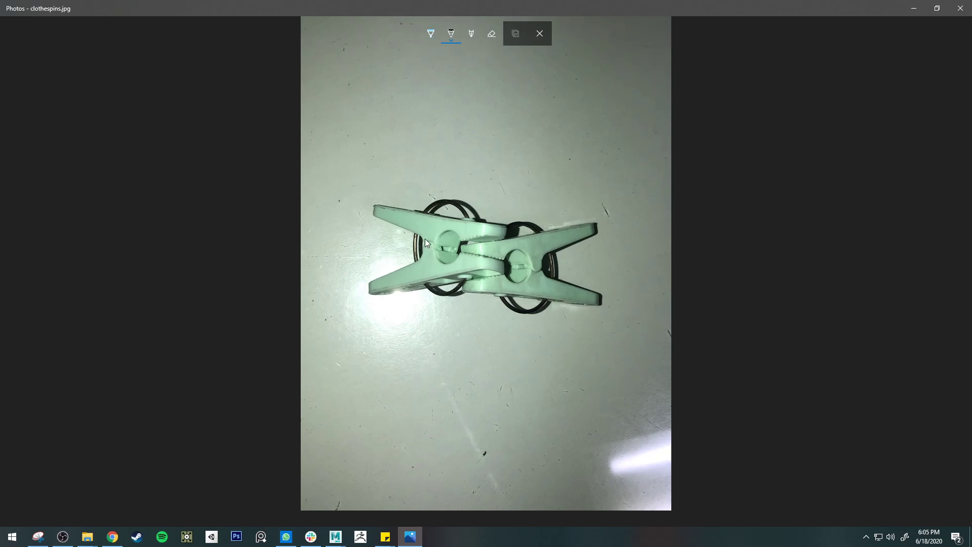
left_click_drag(490, 151, 494, 124)
left_click_drag(499, 152, 514, 152)
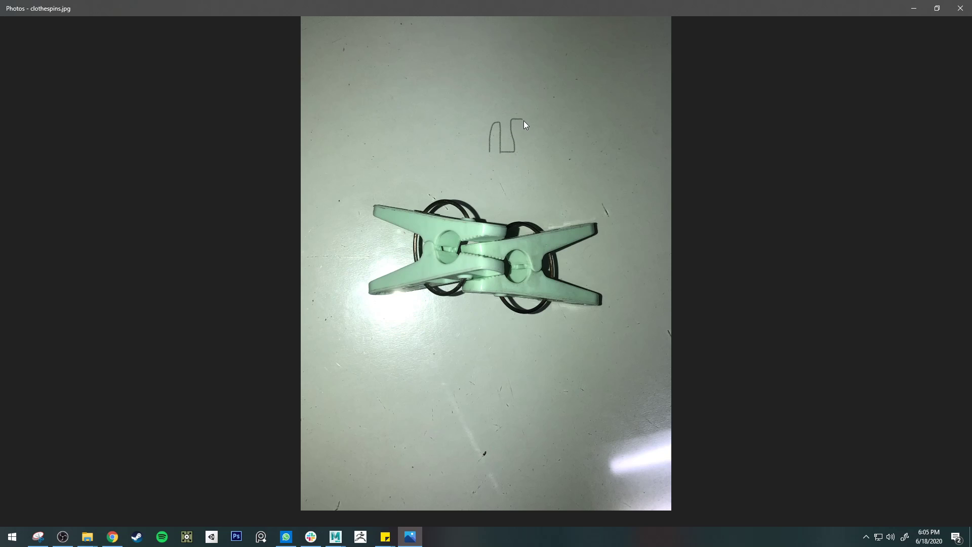
left_click_drag(497, 110, 499, 152)
left_click_drag(497, 108, 475, 107)
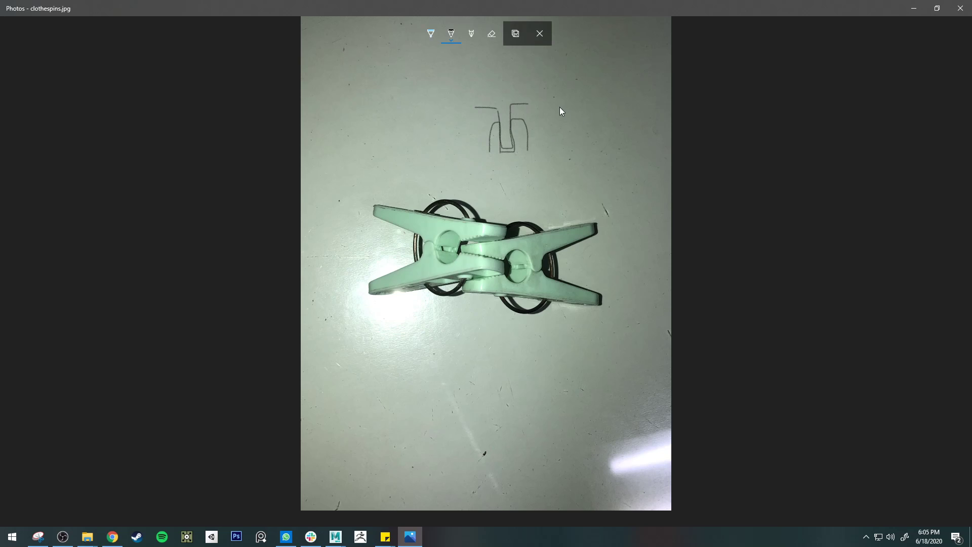
Step: Extend the sketch with two more interlocking teeth and joining baselines, and return to the Maya scene
left_click_drag(522, 103, 568, 103)
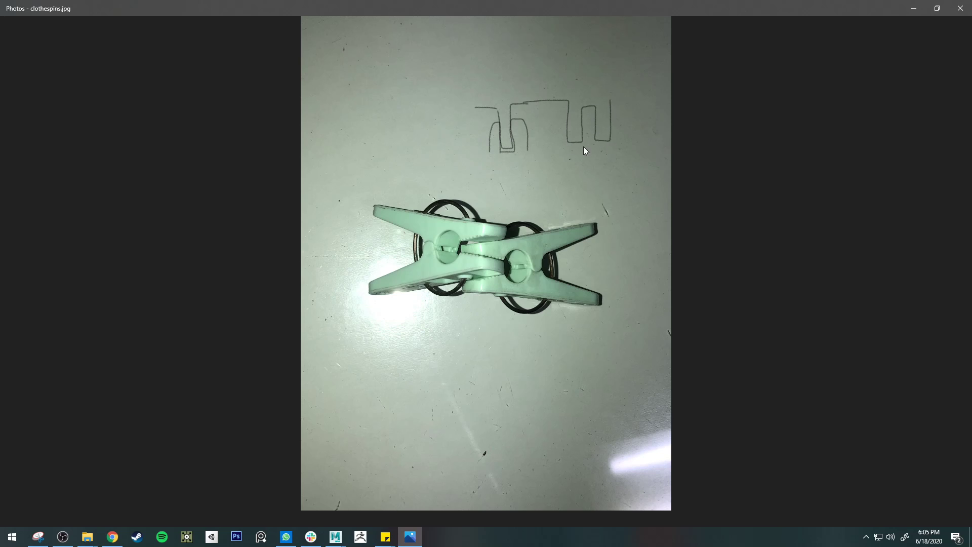
left_click_drag(581, 149, 584, 109)
left_click_drag(581, 149, 462, 153)
left_click_drag(618, 146, 638, 143)
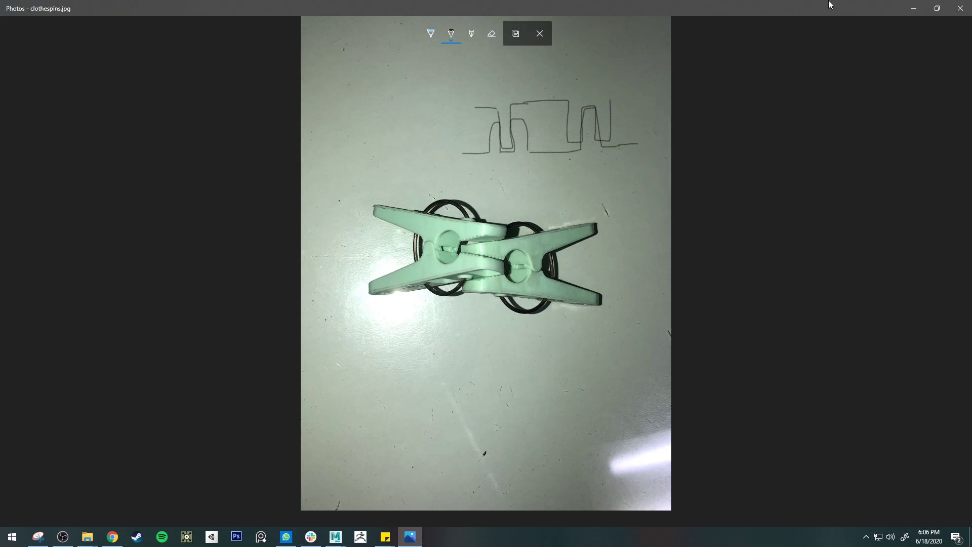
left_click(913, 8)
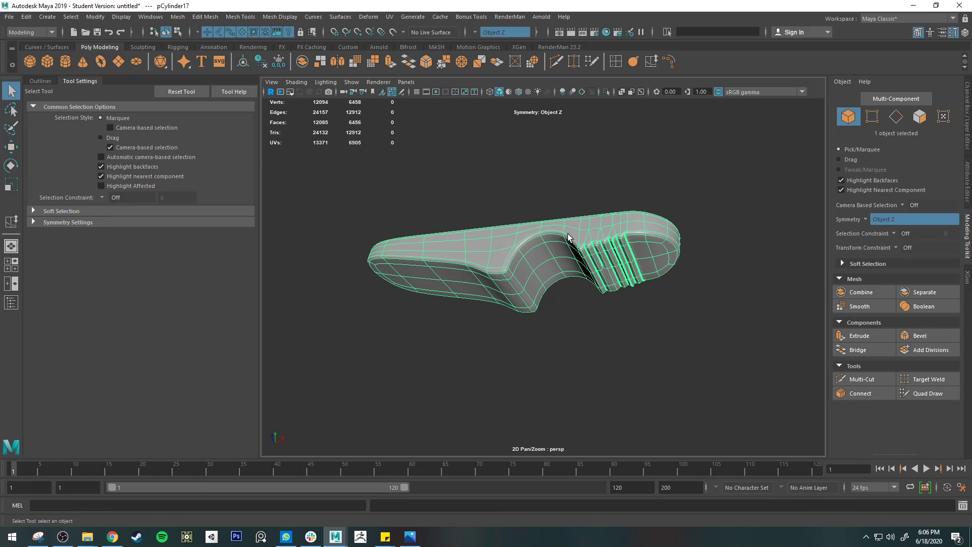
Step: Create a polygon cylinder at the start of the model row and set its Subdivisions Axis to 8
left_click_drag(514, 270, 523, 291, "alt")
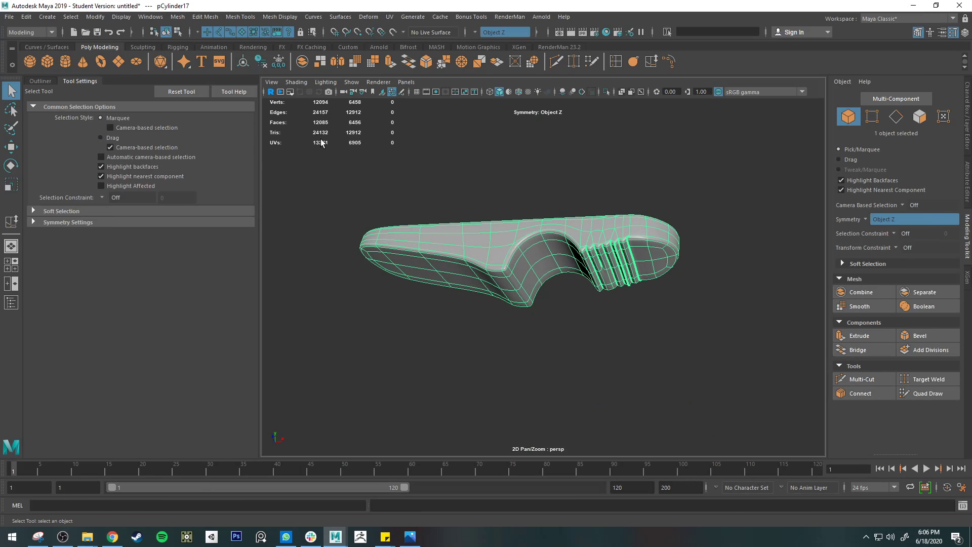
left_click(64, 60)
scroll(381, 275, "down", 8)
key("w")
scroll(458, 330, "down", 3)
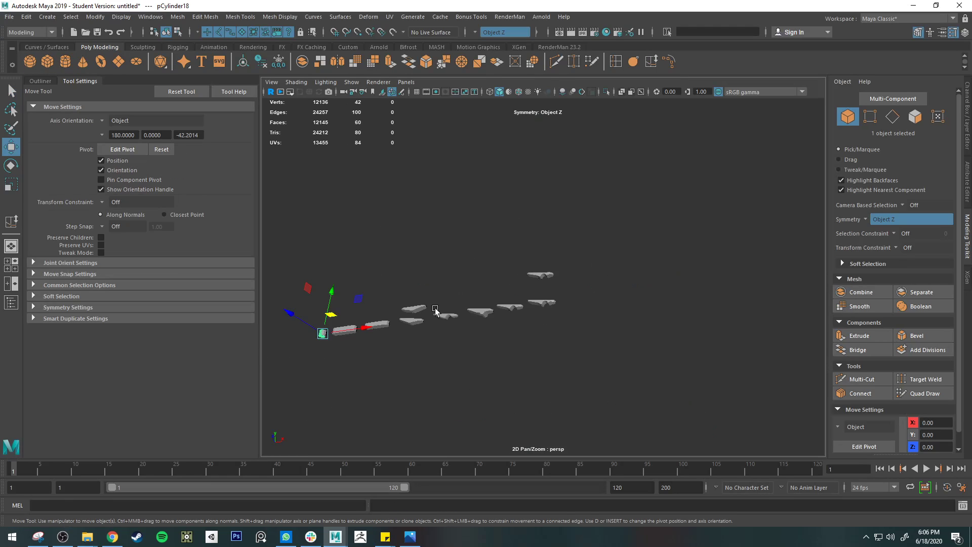
middle_click_drag(434, 308, 468, 274, "alt")
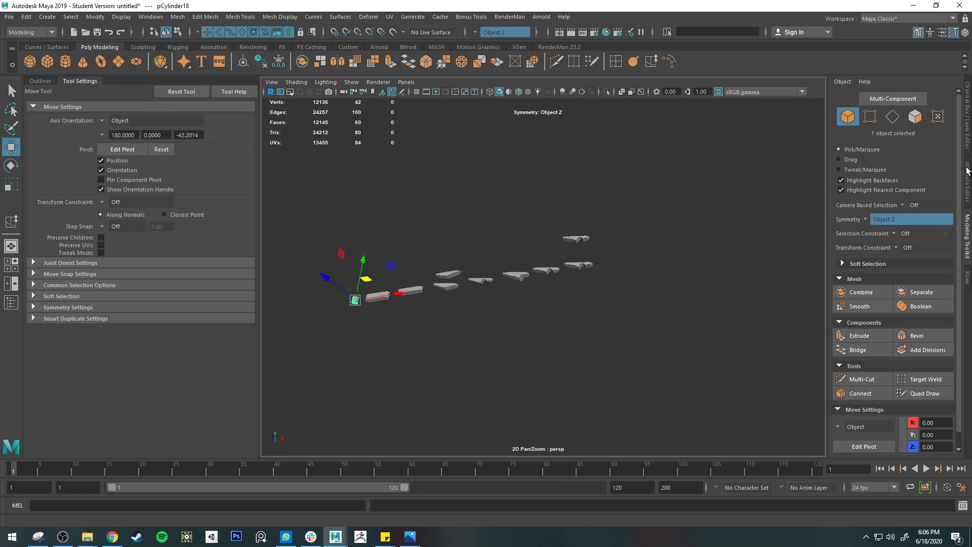
left_click(967, 222)
left_click(967, 181)
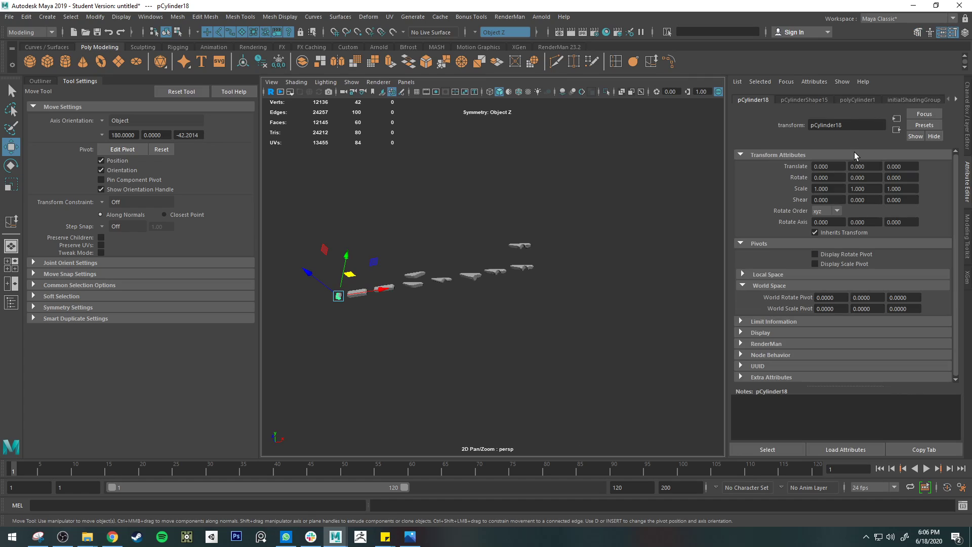
left_click(858, 100)
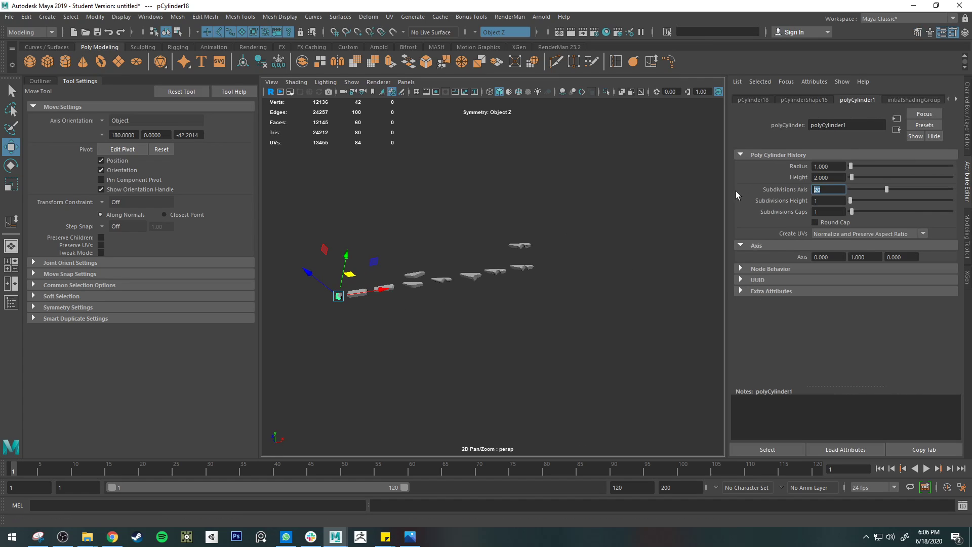
type("8")
key("Return")
Step: Rotate the new cylinder 90 degrees about X with relative 15-degree step snapping so it lies on its side
key("e")
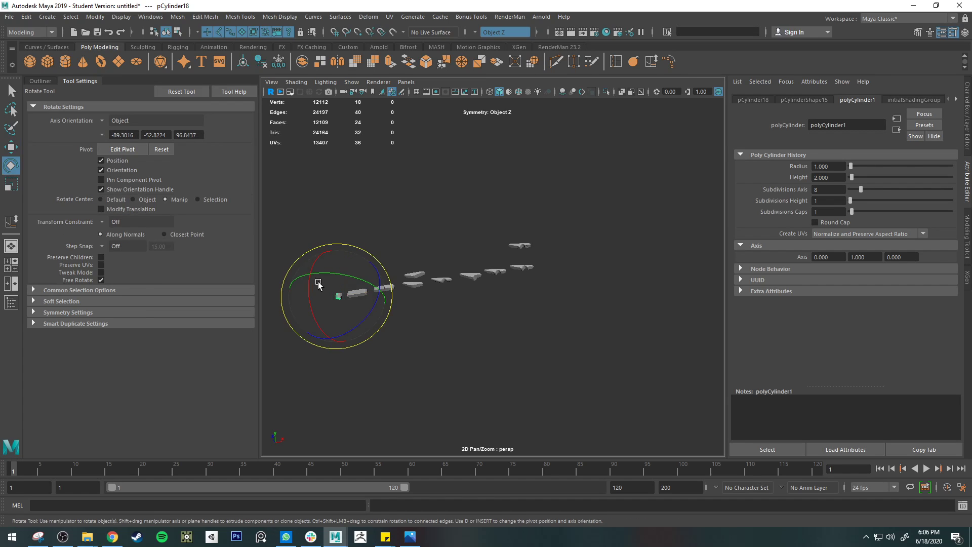
left_click_drag(311, 288, 341, 356)
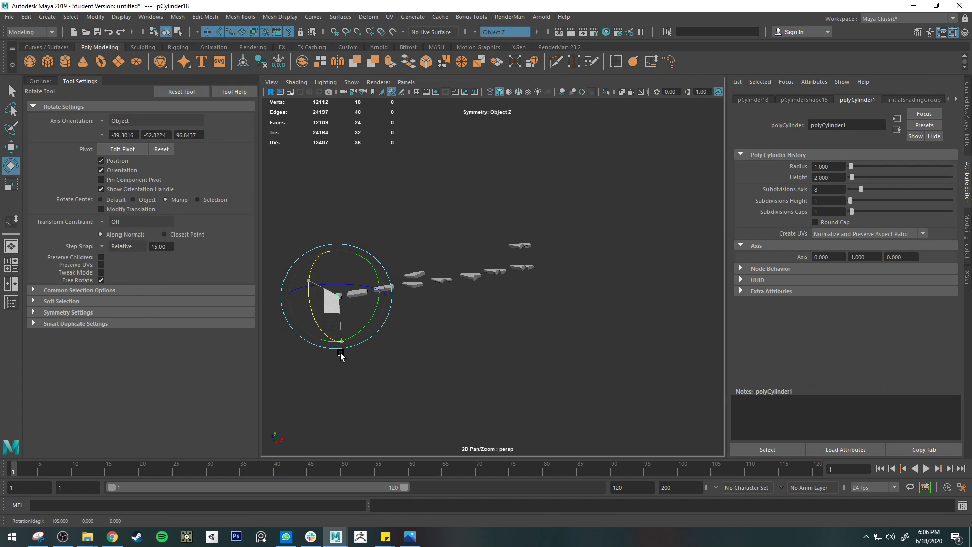
left_click(340, 355)
scroll(323, 317, "up", 5)
middle_click_drag(323, 316, 388, 323, "alt")
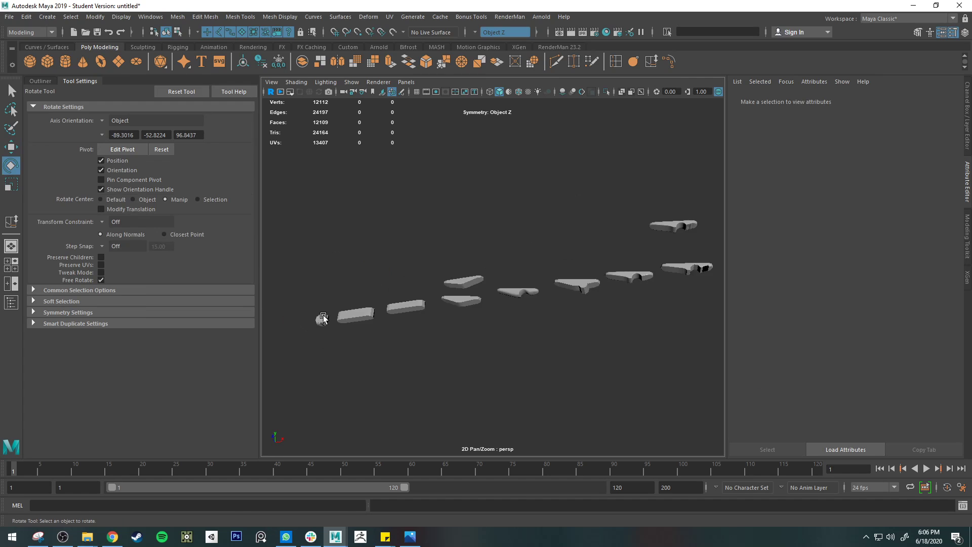
scroll(385, 324, "up", 5)
scroll(385, 325, "down", 3)
left_click(411, 360)
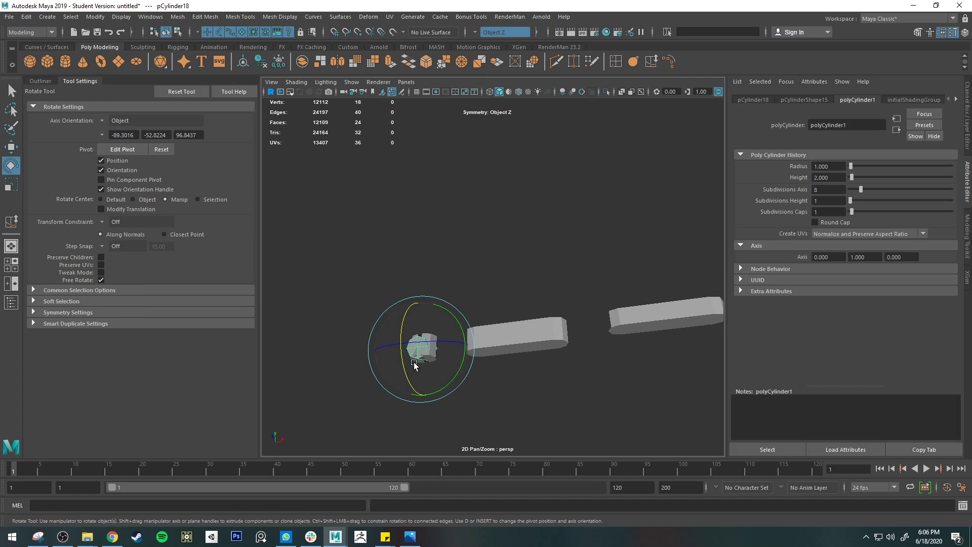
key("f")
mouse_move(451, 377)
left_mouse_down("alt")
mouse_move(473, 389)
mouse_move(449, 395)
left_mouse_up("alt")
left_click(448, 394)
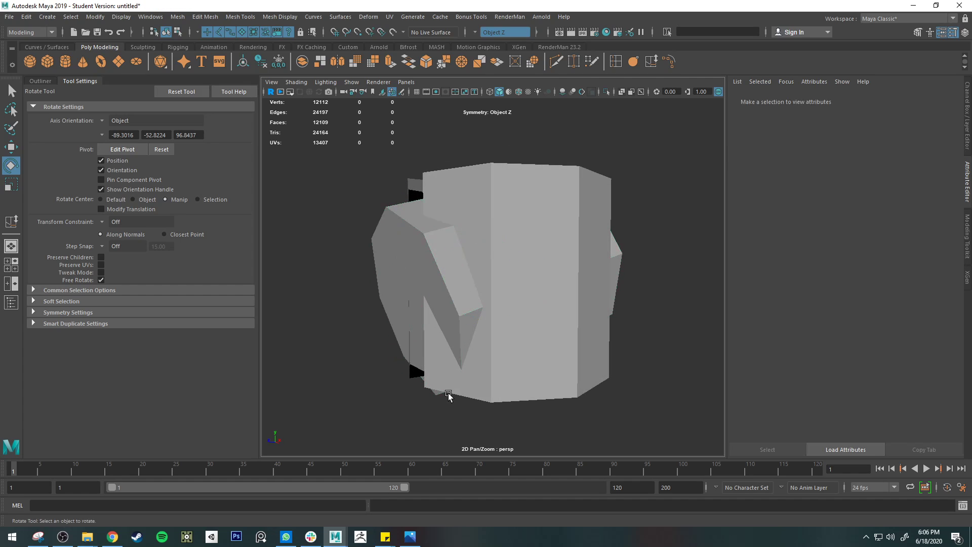
left_click(467, 335)
left_click_drag(453, 279, 454, 265)
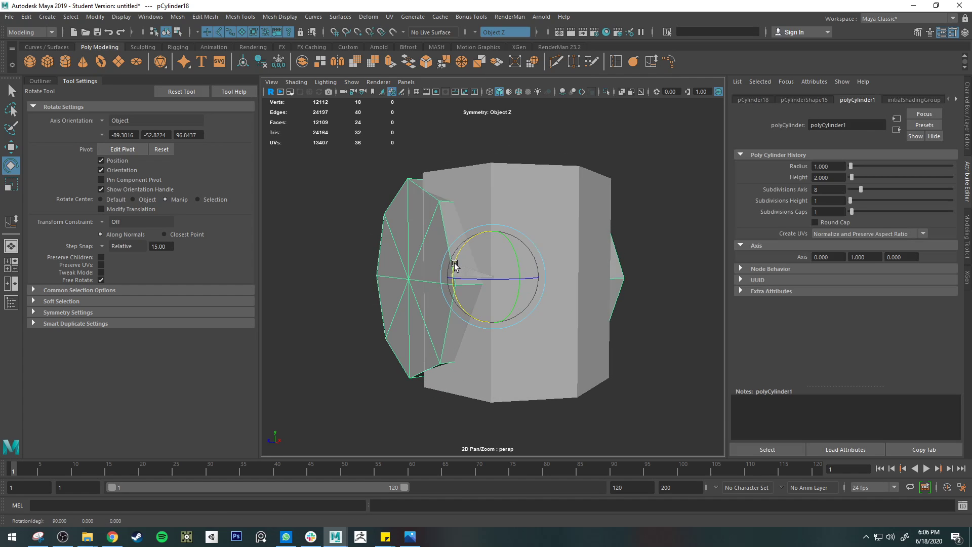
Step: Move the cylinder along the row of modelling stages to about X 75.6, Y 8.9, under the finished clothespin half
scroll(455, 273, "down", 3)
key("w")
scroll(497, 288, "down", 8)
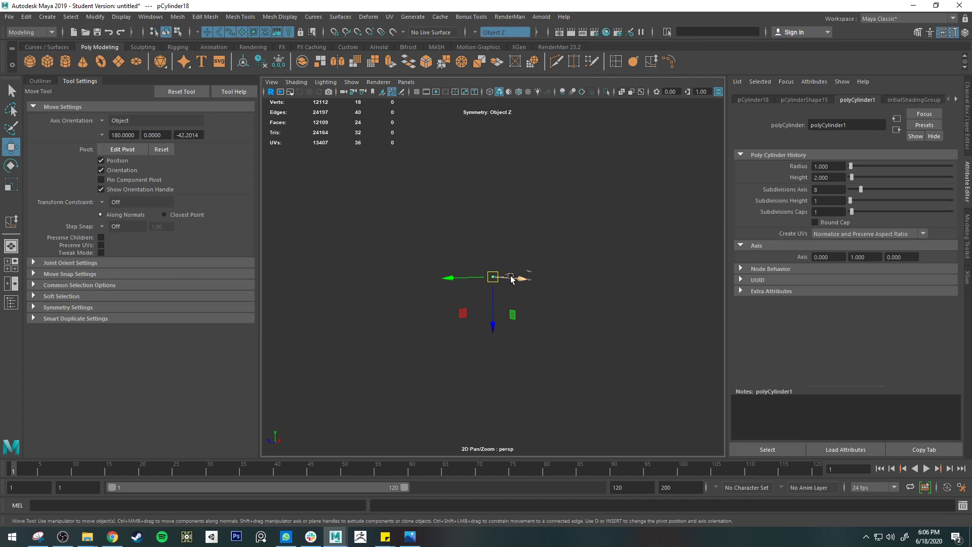
left_click_drag(512, 279, 738, 298)
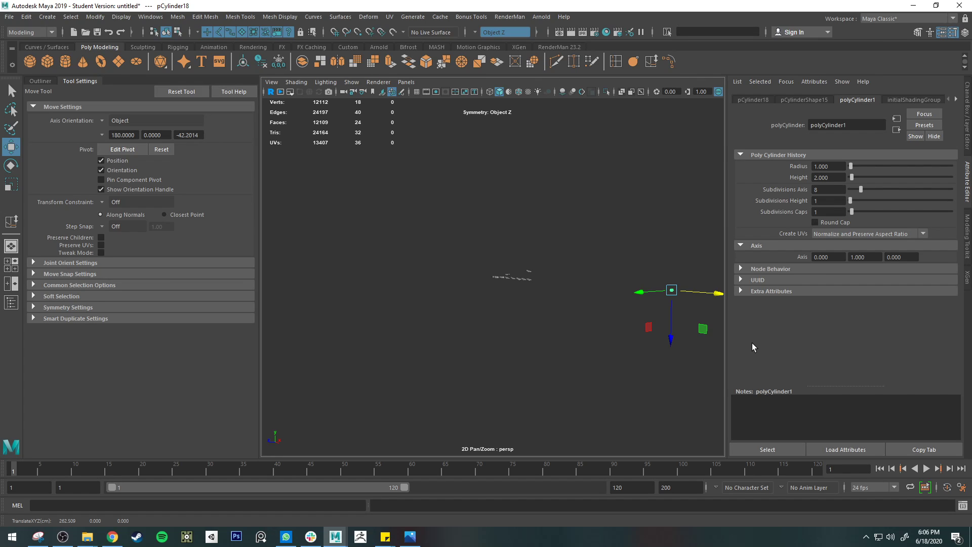
scroll(639, 299, "down", 6)
left_click_drag(559, 281, 501, 282)
scroll(462, 302, "up", 10)
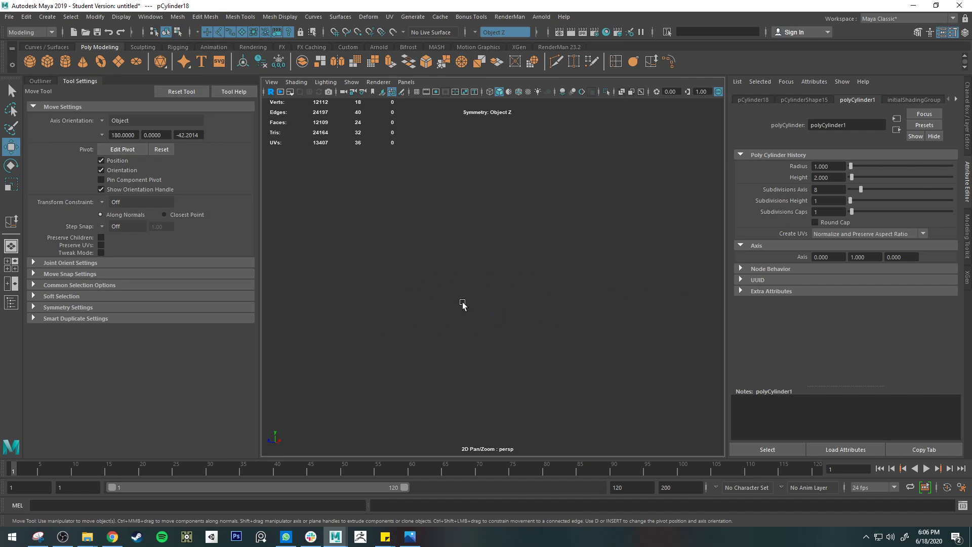
scroll(463, 304, "down", 8)
scroll(523, 292, "down", 3)
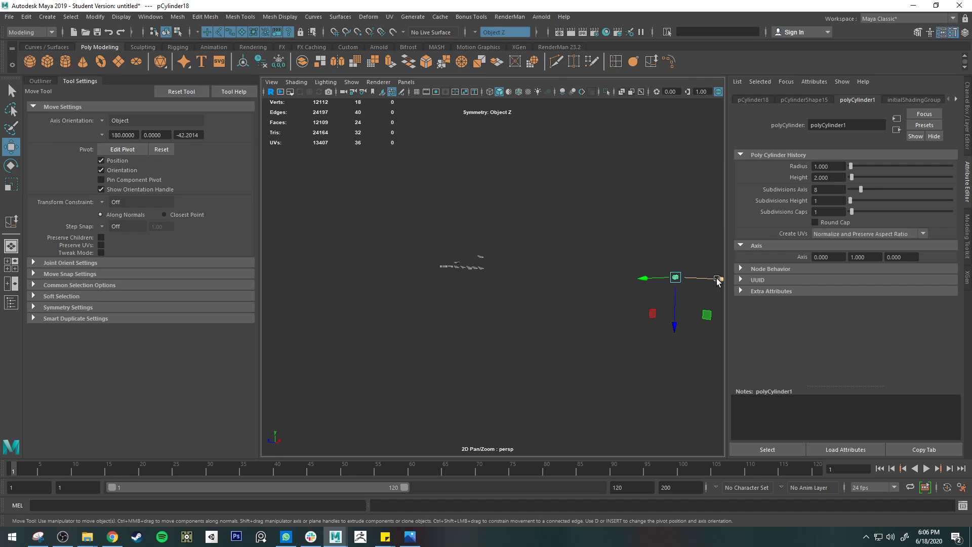
left_click_drag(715, 278, 492, 239)
left_click_drag(482, 321, 482, 313)
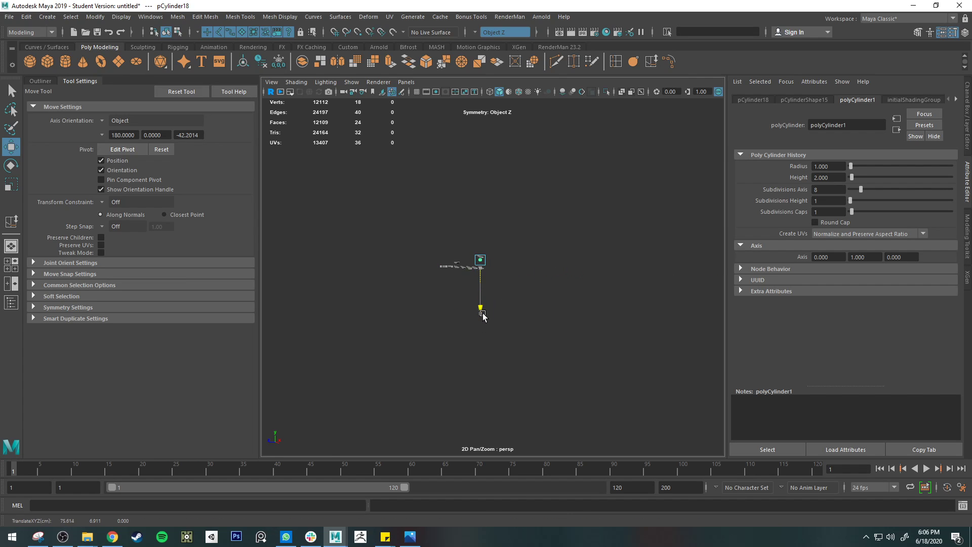
Step: Scale the cylinder to about 0.354, 0.114, 0.354 and raise it to the underside of the clothespin half
key("f")
scroll(521, 277, "down", 6)
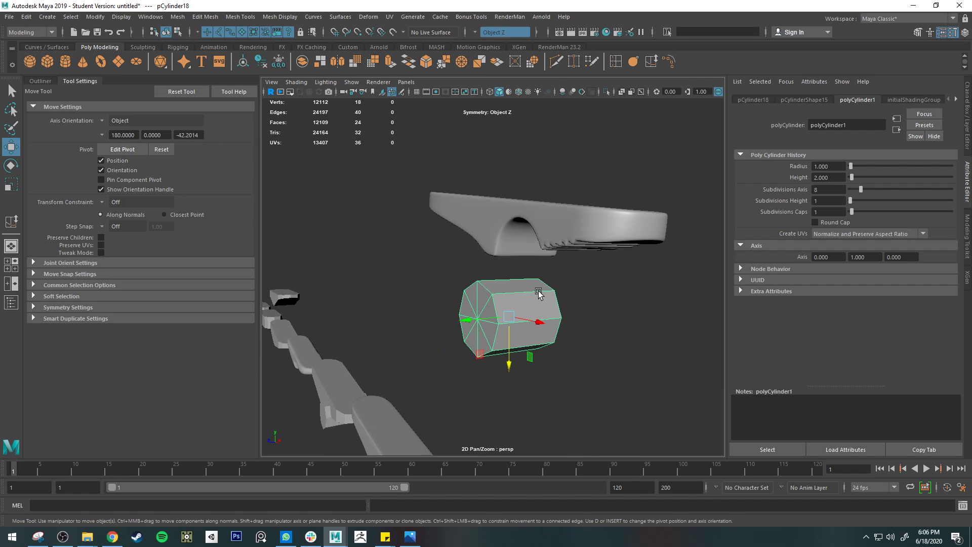
key("r")
left_click_drag(509, 316, 482, 320)
key("ctrl+z")
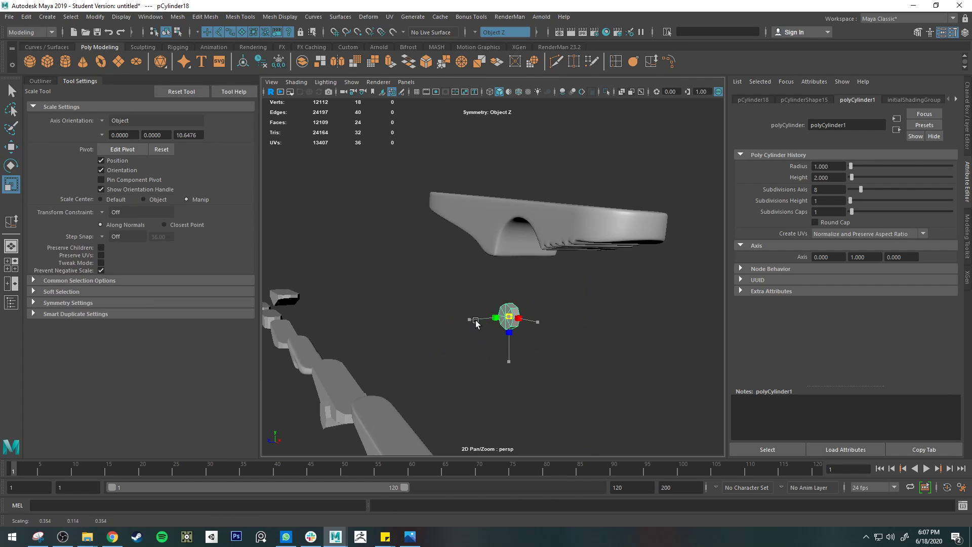
key("w")
left_click_drag(514, 363, 514, 312)
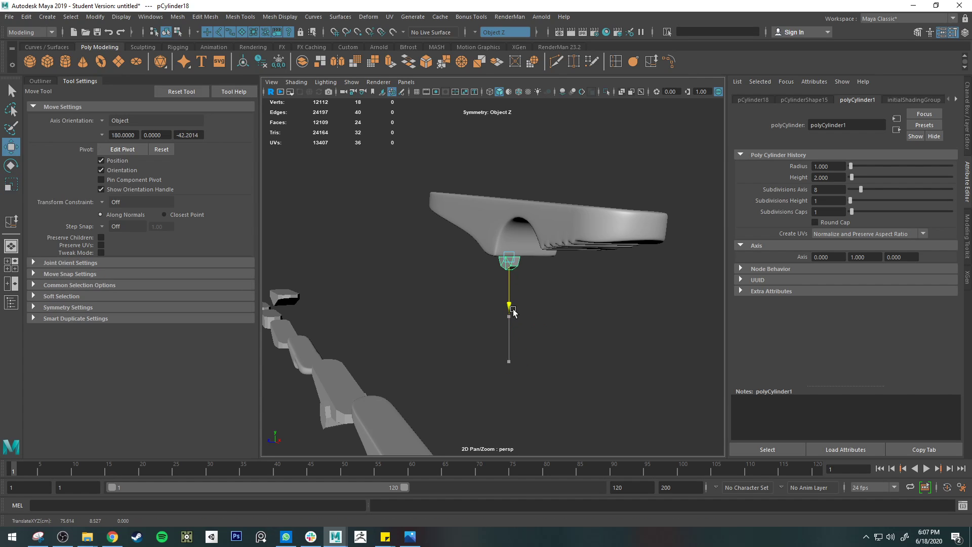
Step: Fit the small cylinder at the lower corner beside the spring arch and narrow it slightly along X
scroll(521, 259, "up", 3)
middle_click_drag(539, 254, 531, 292, "alt")
left_click_drag(548, 288, 511, 275, "alt")
left_click_drag(458, 291, 548, 275, "alt")
key("r")
key("w")
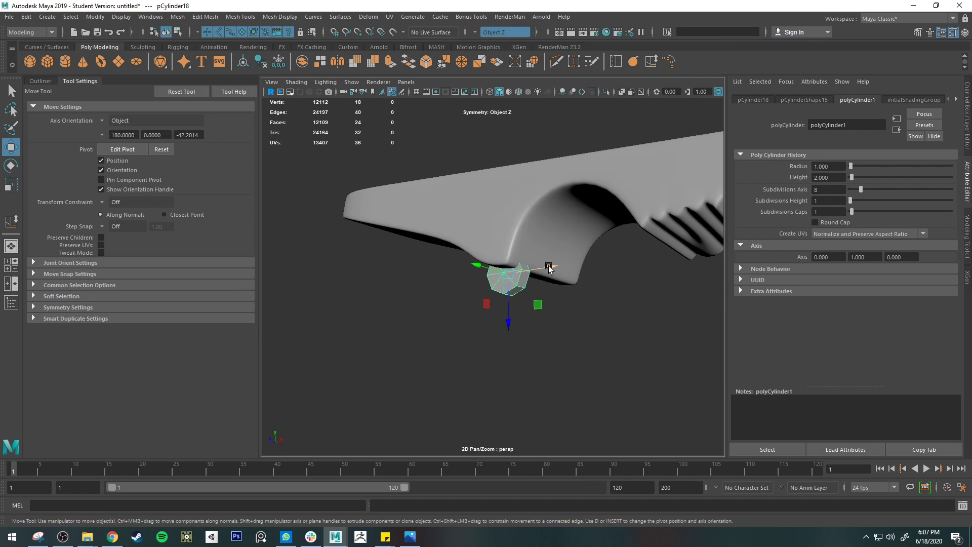
key("r")
left_click_drag(536, 269, 530, 271)
Step: Check the pivot nub on the reference photo and raise the cylinder slightly into the clothespin's lower corner
left_click(410, 538)
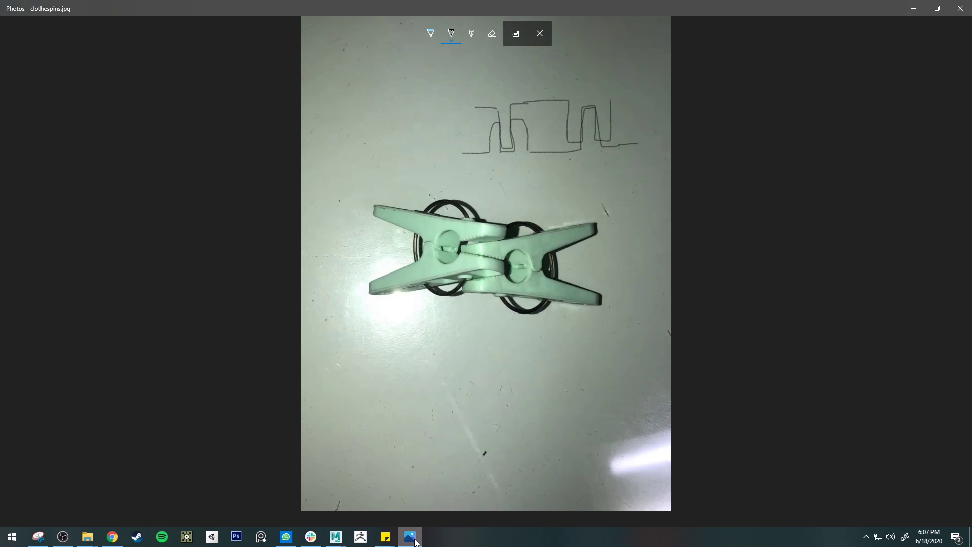
left_click(415, 541)
key("w")
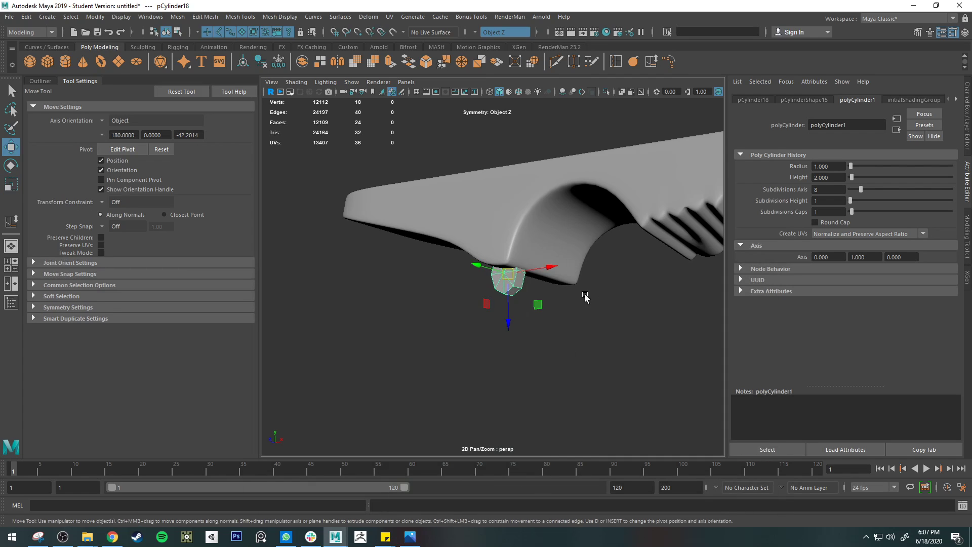
left_click_drag(582, 297, 527, 276, "alt")
left_click_drag(410, 248, 392, 244)
left_click_drag(448, 232, 538, 275, "alt")
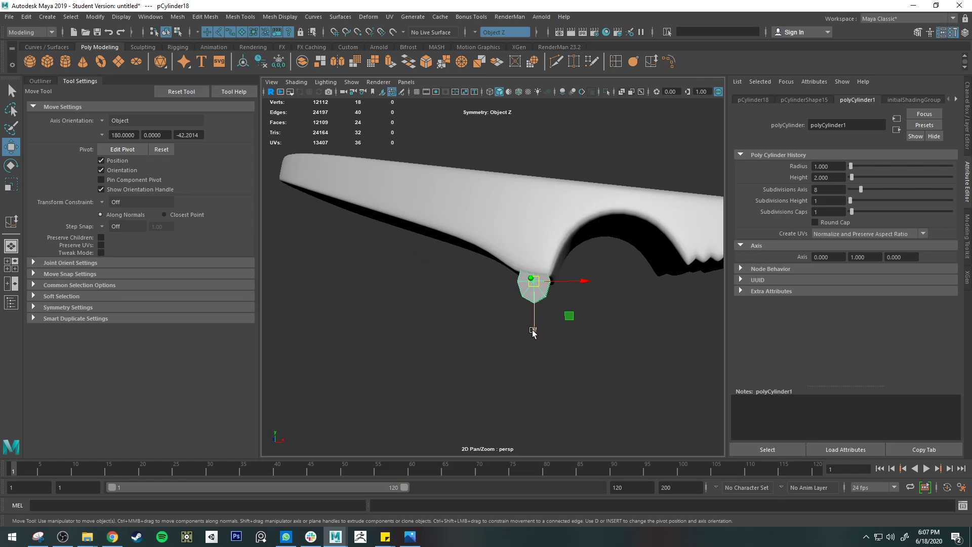
left_click_drag(533, 330, 530, 326)
Step: Turn off the clothespin half's smooth preview and adjust the small cylinder's position against its lower corner
key("q")
left_click(554, 242)
key("1")
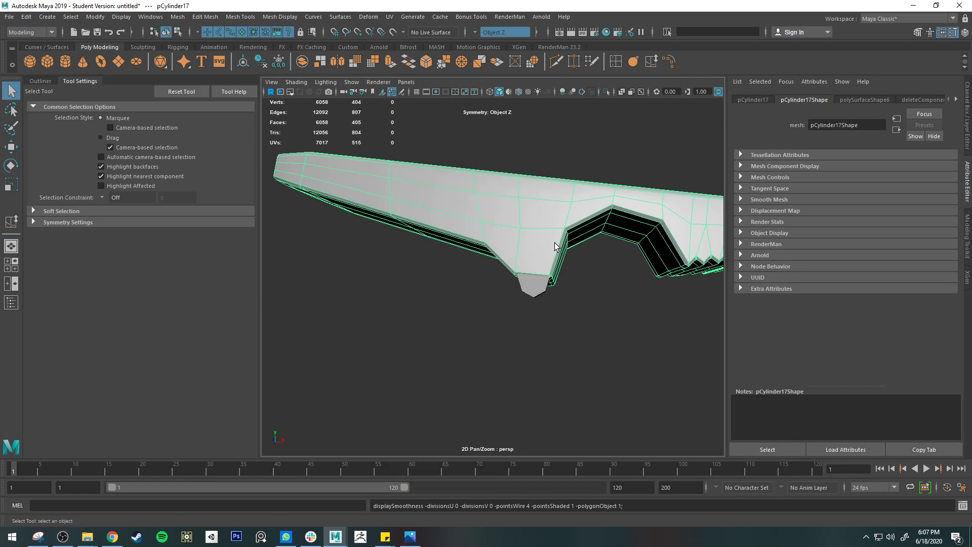
scroll(554, 243, "up", 3)
left_click(543, 298)
key("w")
mouse_move(551, 310)
left_mouse_down()
mouse_move(551, 341)
mouse_move(558, 322)
mouse_move(547, 304)
mouse_move(557, 298)
left_mouse_up()
Step: Turn symmetry off and delete the two selected edges on the small cylinder below the clothespin's lower corner
left_click(559, 246)
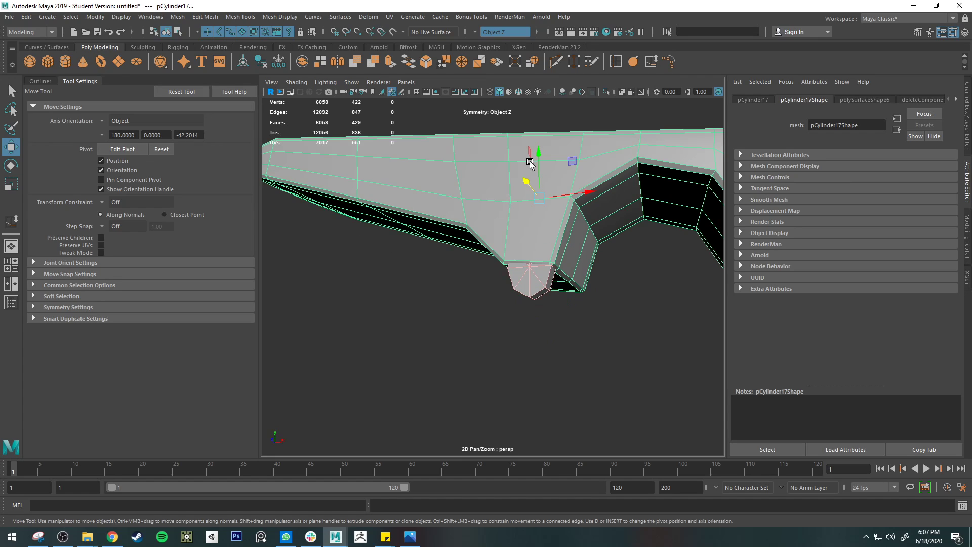
right_click_drag(523, 280, 525, 226)
left_click(534, 278)
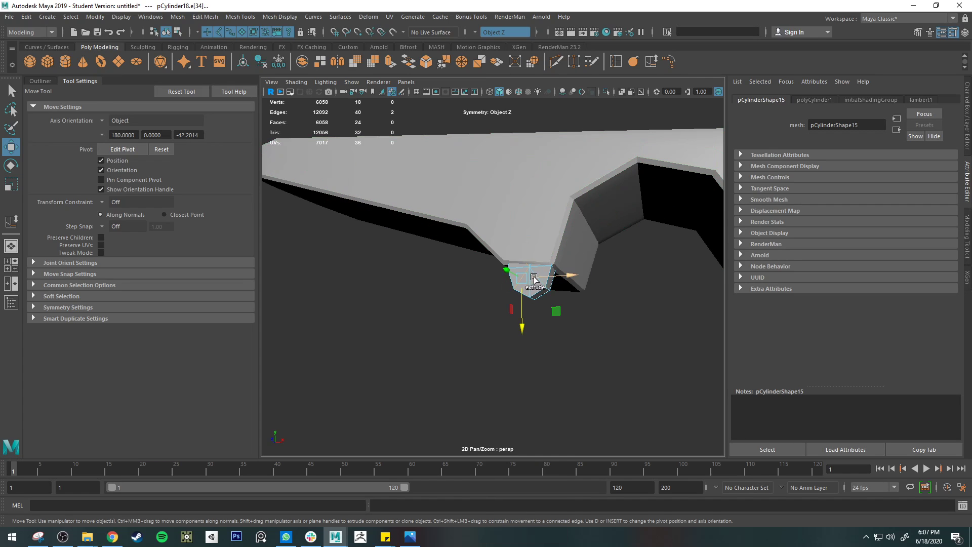
key("q")
left_click(494, 32)
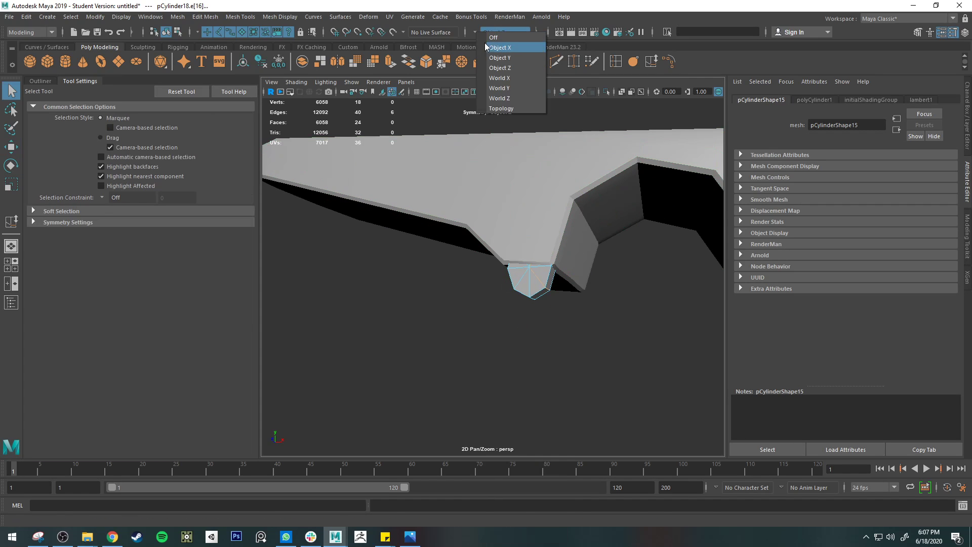
left_click(496, 44)
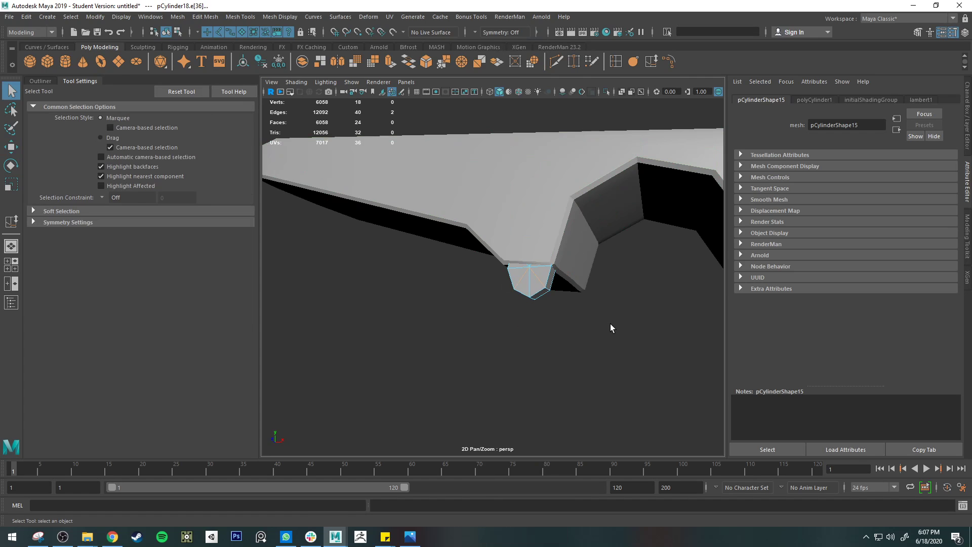
key("Delete")
Step: Delete the small cylinder's upper faces where it meets the clothespin's corner, leaving its protruding lower part
right_click_drag(524, 258, 524, 290)
left_click_drag(467, 231, 574, 299, "alt")
key("ctrl+z")
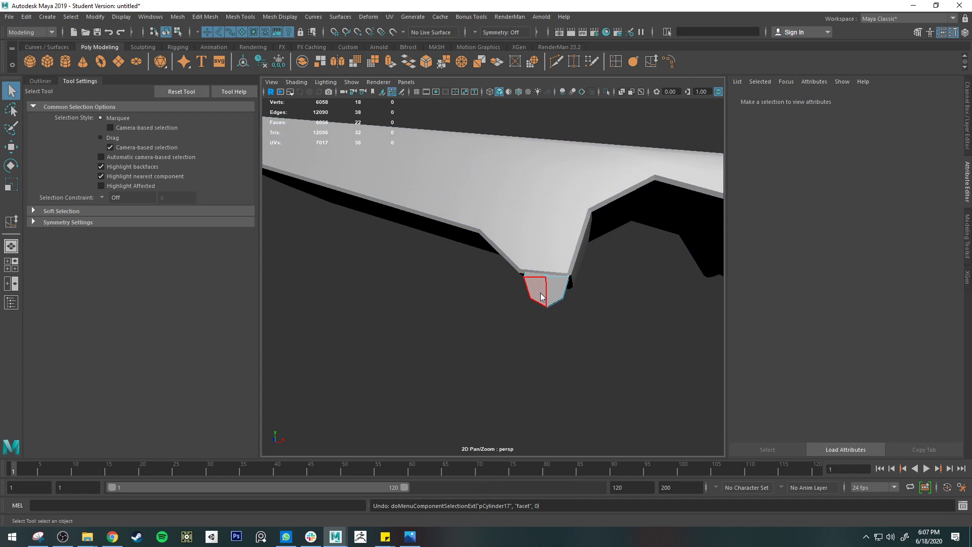
right_click_drag(541, 297, 545, 256)
left_click_drag(598, 269, 599, 270)
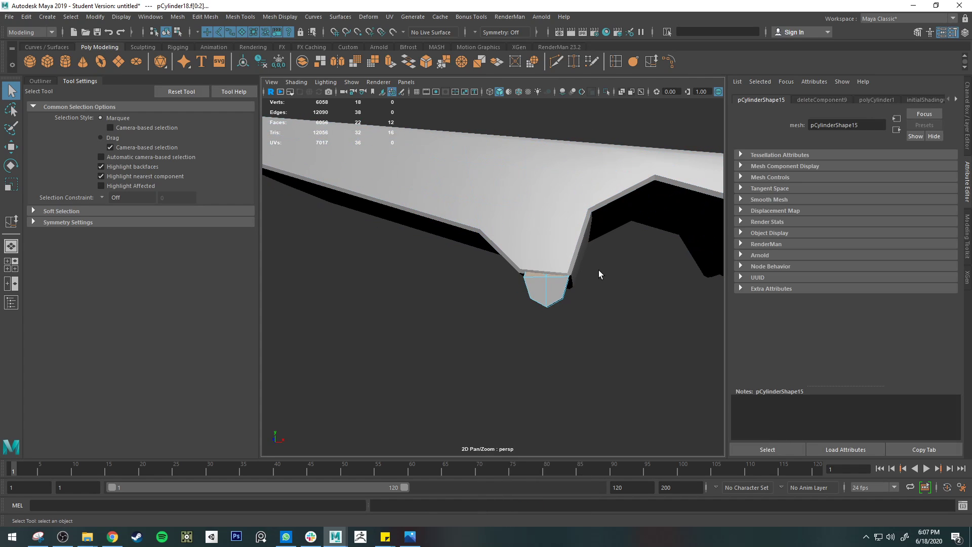
key("Delete")
left_click_drag(566, 303, 534, 277, "alt")
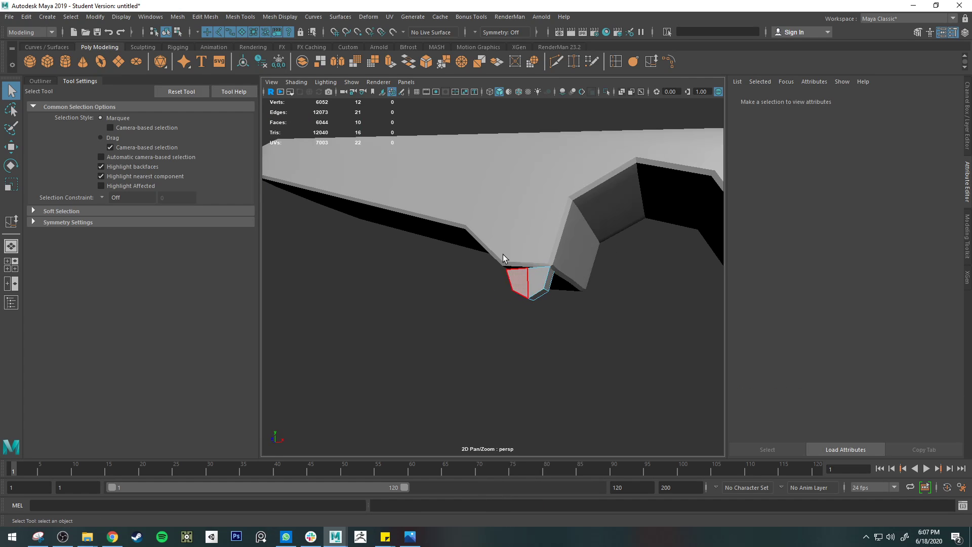
Step: Examine how the open cylinder nub meets the clothespin half's corner and arch edges from several angles
key("3")
key("1")
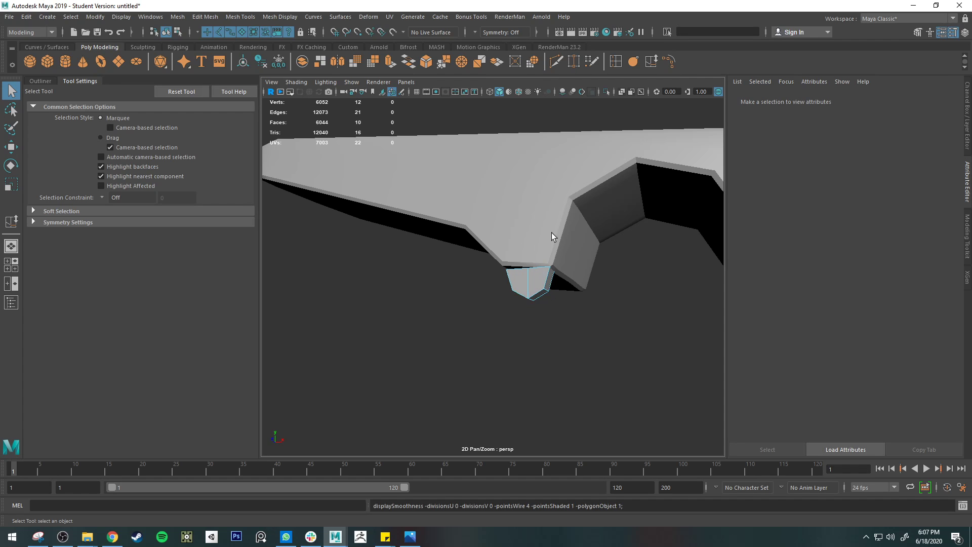
right_click_drag(556, 246, 565, 205)
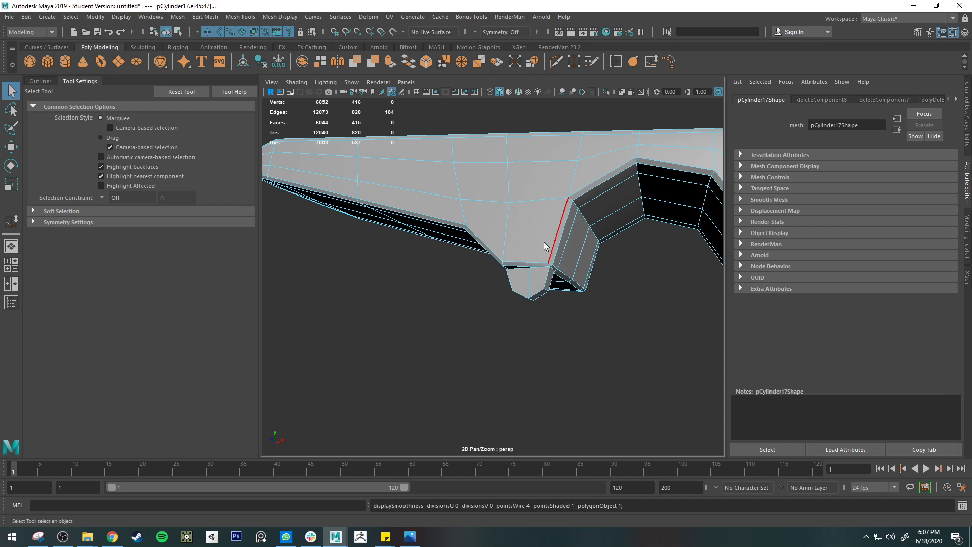
left_click_drag(544, 242, 601, 253, "alt")
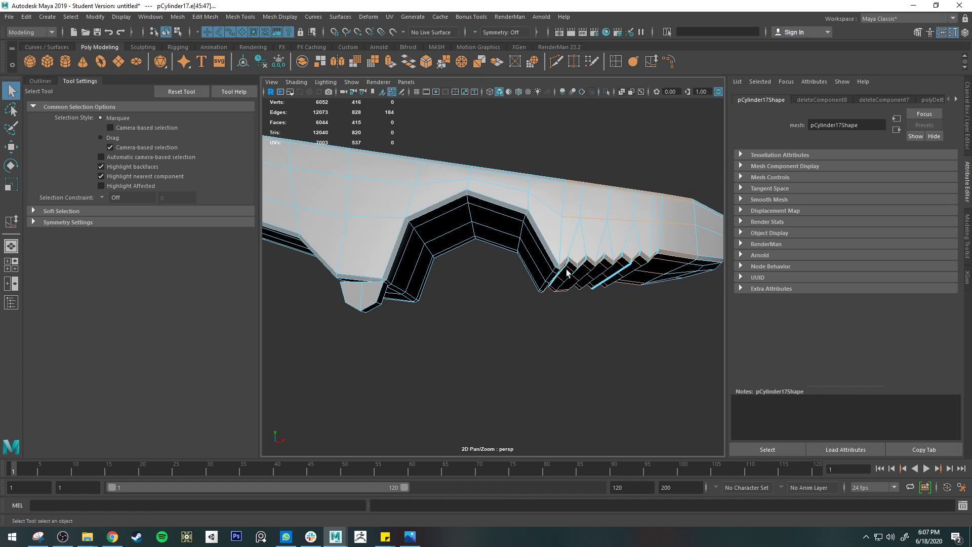
middle_click_drag(427, 267, 559, 275, "alt")
mouse_move(507, 257)
left_mouse_down("alt")
mouse_move(510, 239)
mouse_move(501, 262)
left_mouse_up("alt")
scroll(501, 263, "up", 5)
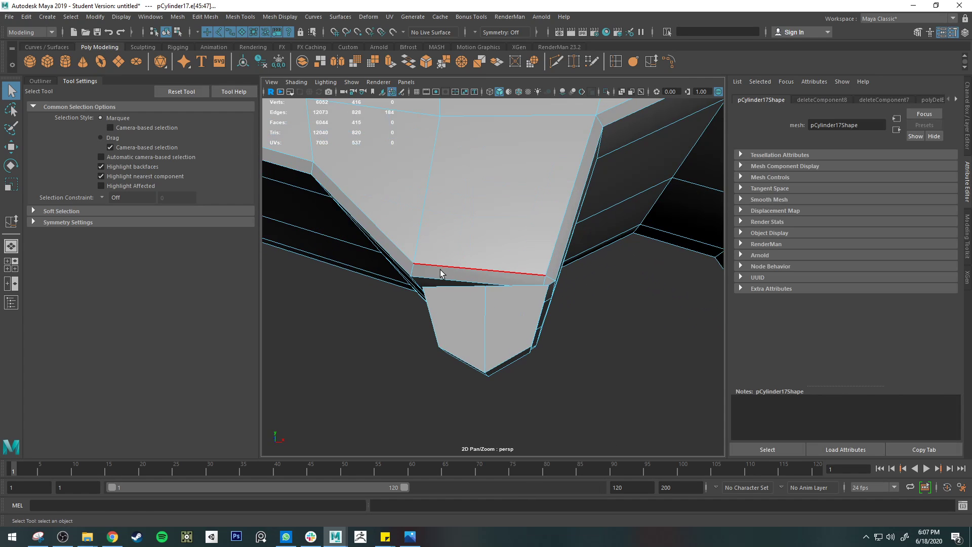
scroll(544, 254, "down", 5)
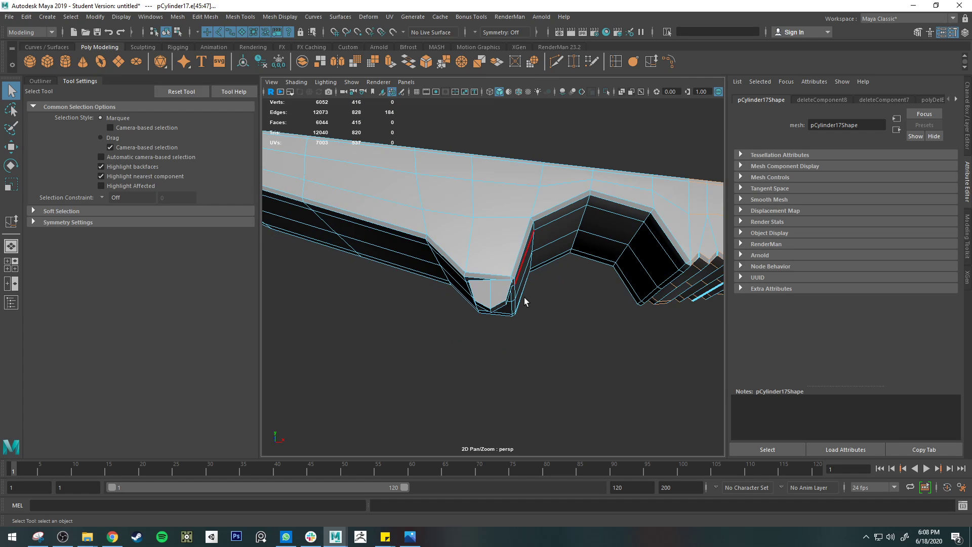
left_click_drag(525, 302, 434, 307, "alt")
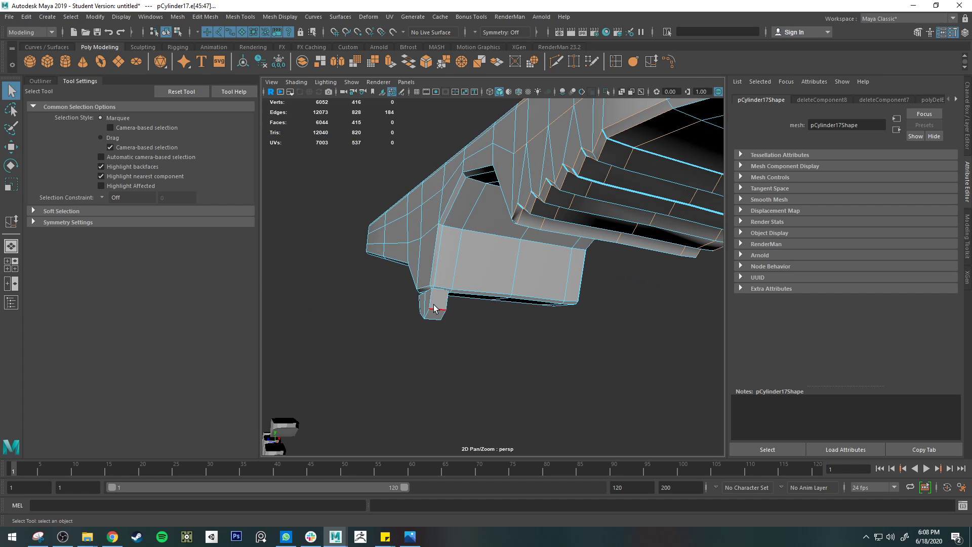
left_click_drag(426, 273, 524, 294, "alt")
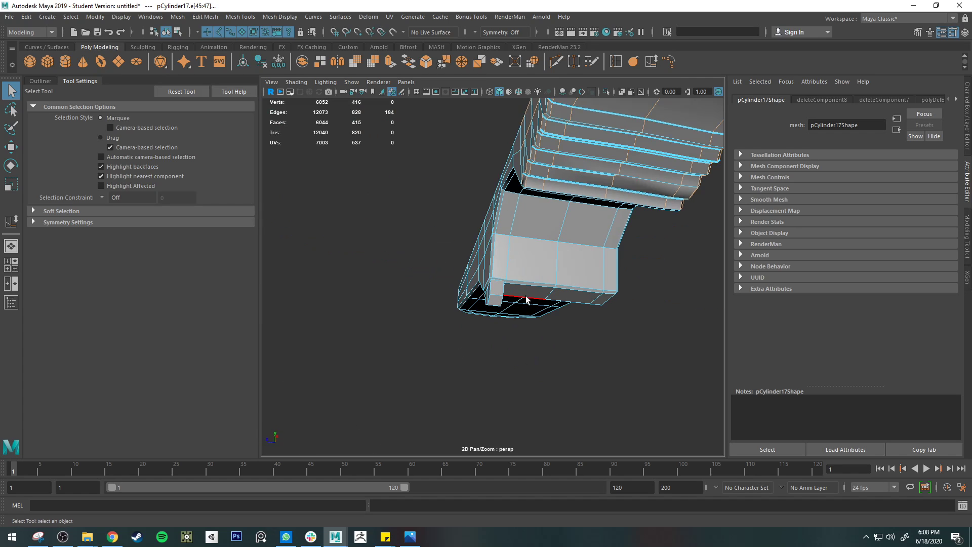
left_click_drag(584, 352, 553, 312, "alt")
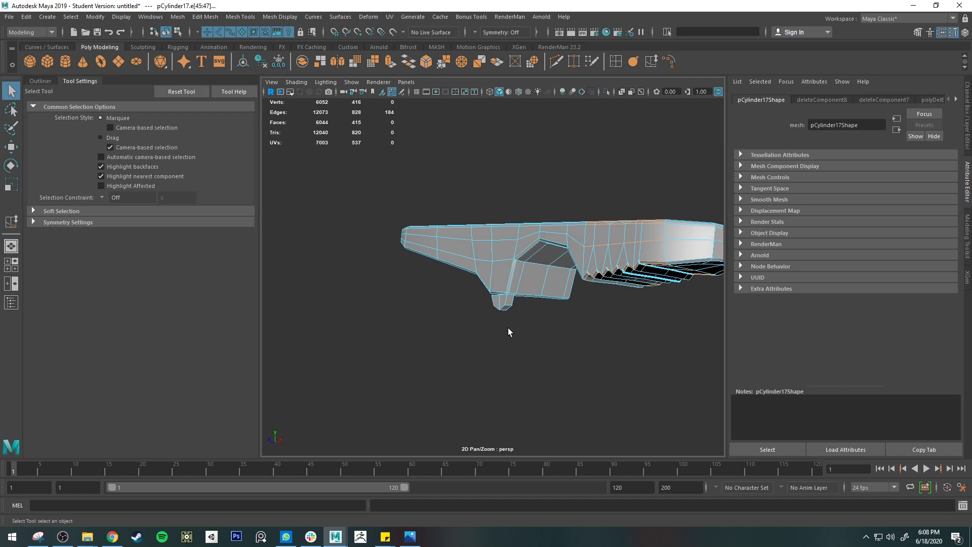
left_click_drag(554, 317, 525, 317, "alt")
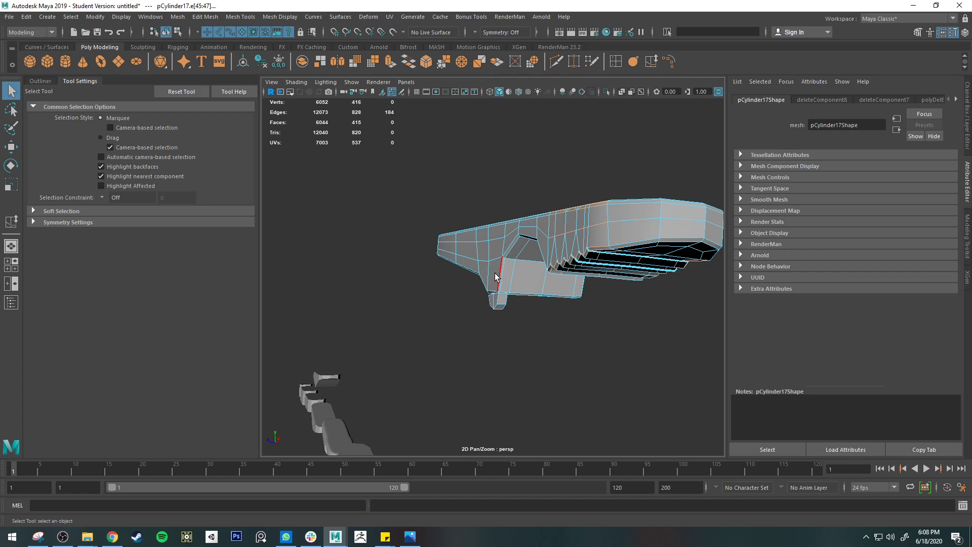
left_click_drag(608, 350, 530, 291, "alt")
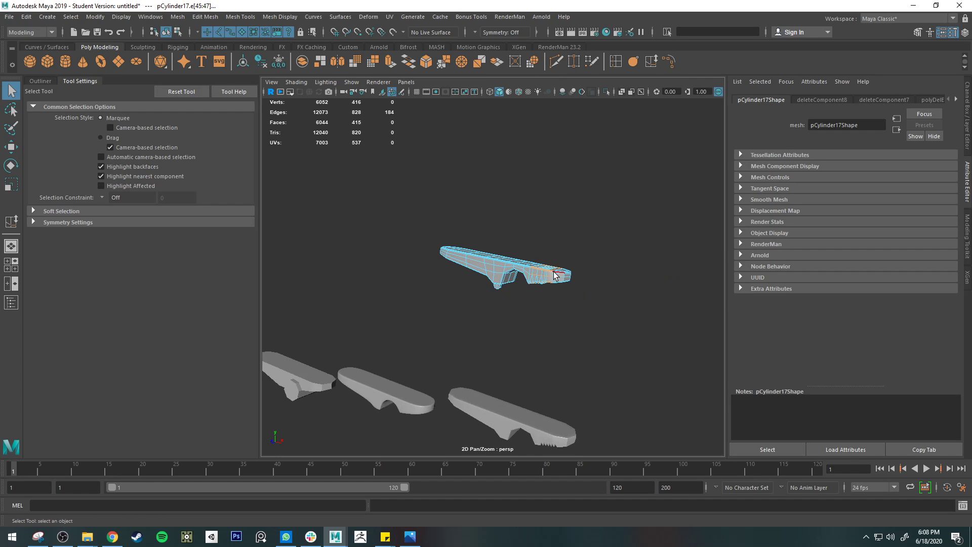
left_click_drag(493, 409, 575, 275, "alt")
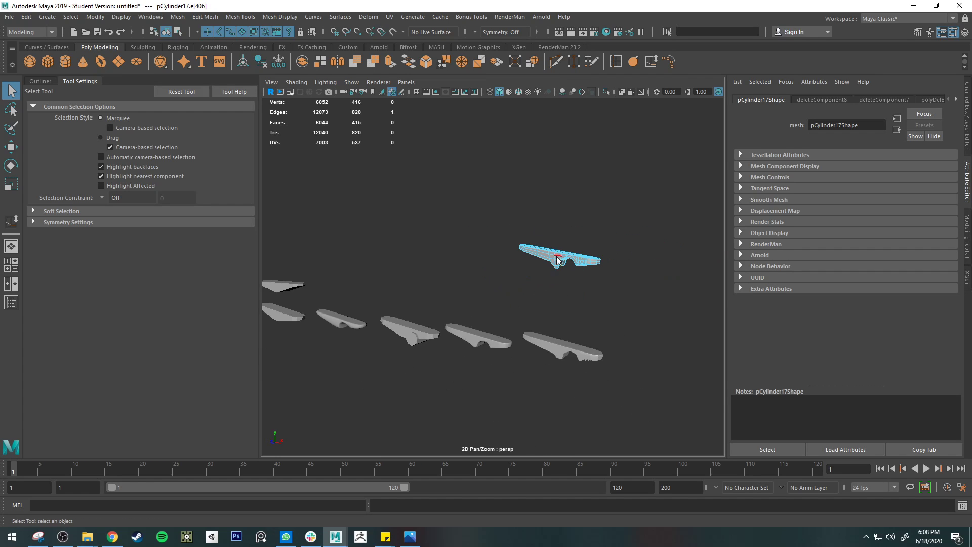
Step: Clear the edge selection on the clothespin half and return to object selection
right_click_drag(594, 234, 595, 236)
left_click(607, 284)
scroll(608, 288, "down", 5)
left_click_drag(608, 289, 569, 299, "alt")
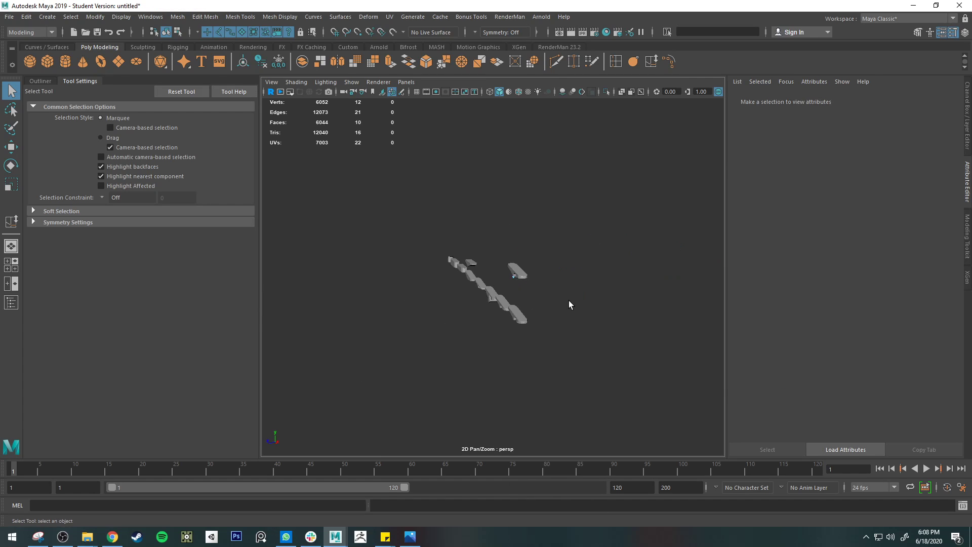
scroll(508, 268, "up", 3)
right_click(552, 272)
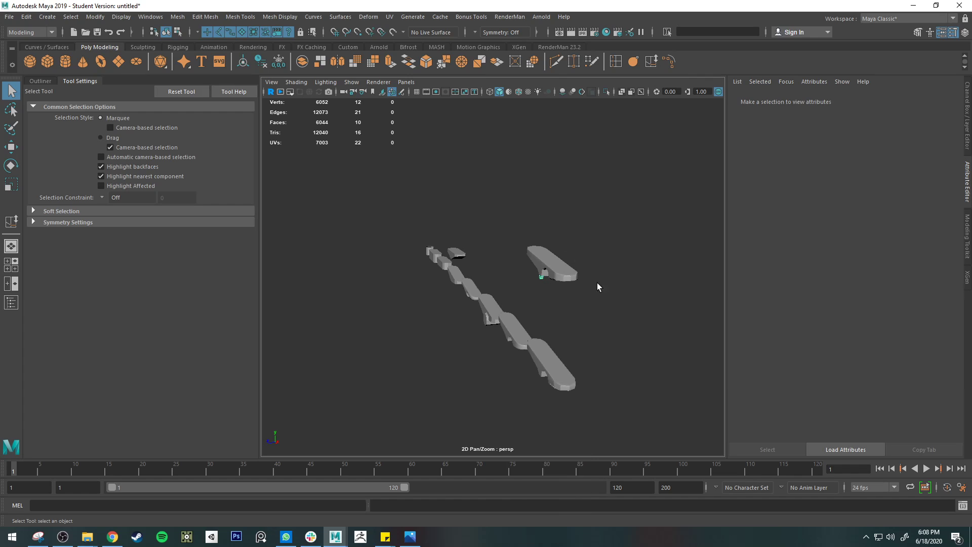
Step: Turn on smooth preview for the clothespin half and inspect it together with the nub
left_click_drag(613, 391, 570, 372, "alt")
scroll(570, 371, "up", 3)
middle_click_drag(579, 338, 509, 371, "alt")
left_click(567, 287)
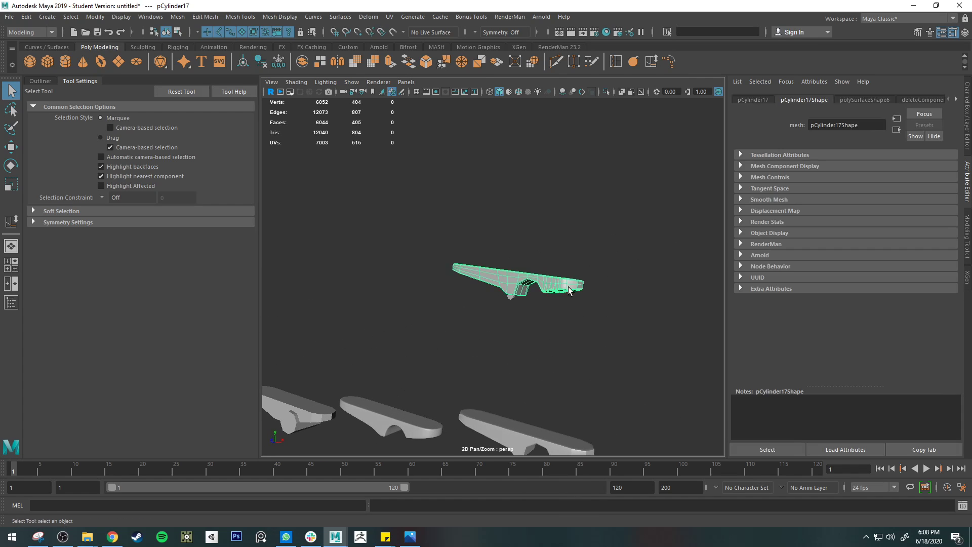
key("3")
left_click(570, 330)
left_click_drag(569, 330, 528, 364, "alt")
scroll(527, 360, "up", 5)
middle_click_drag(612, 287, 423, 297, "alt")
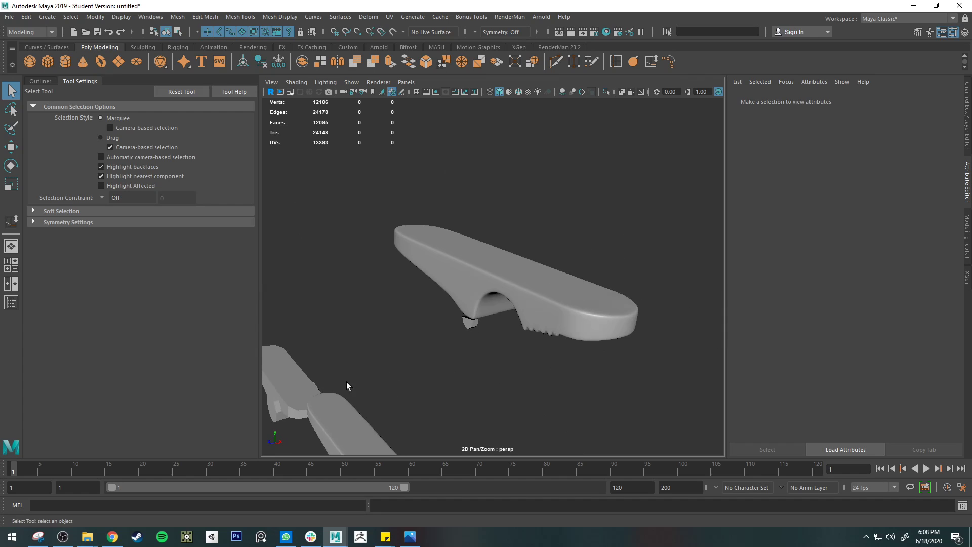